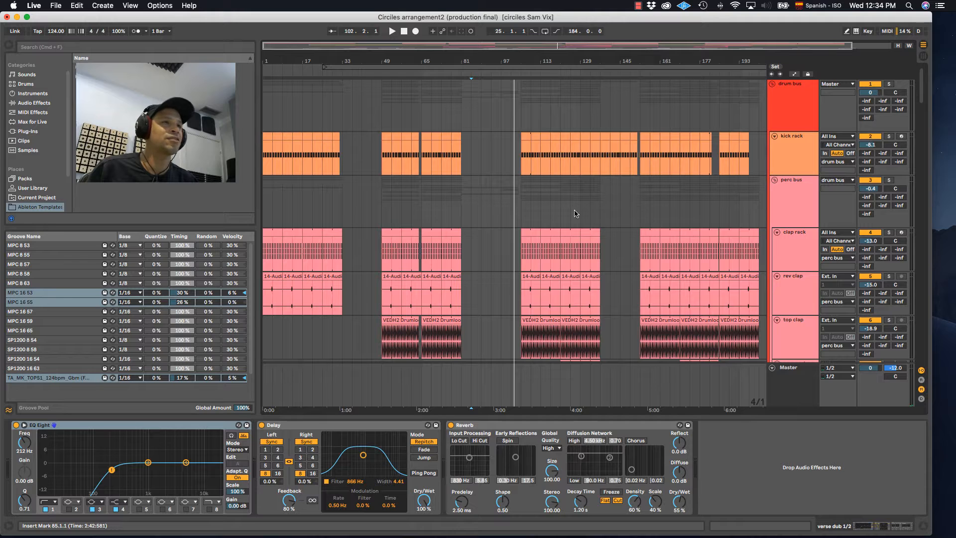
scroll(451, 226, down, 15)
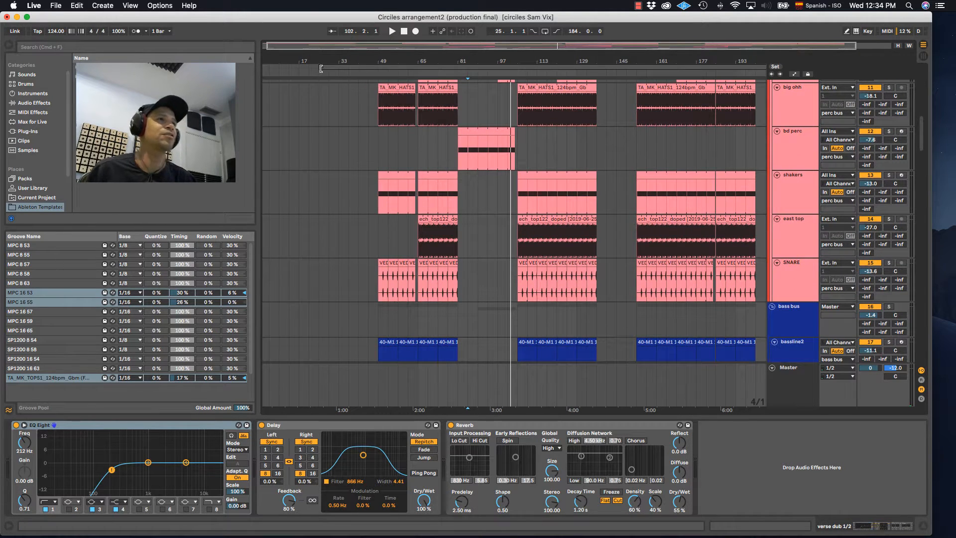
click(439, 93)
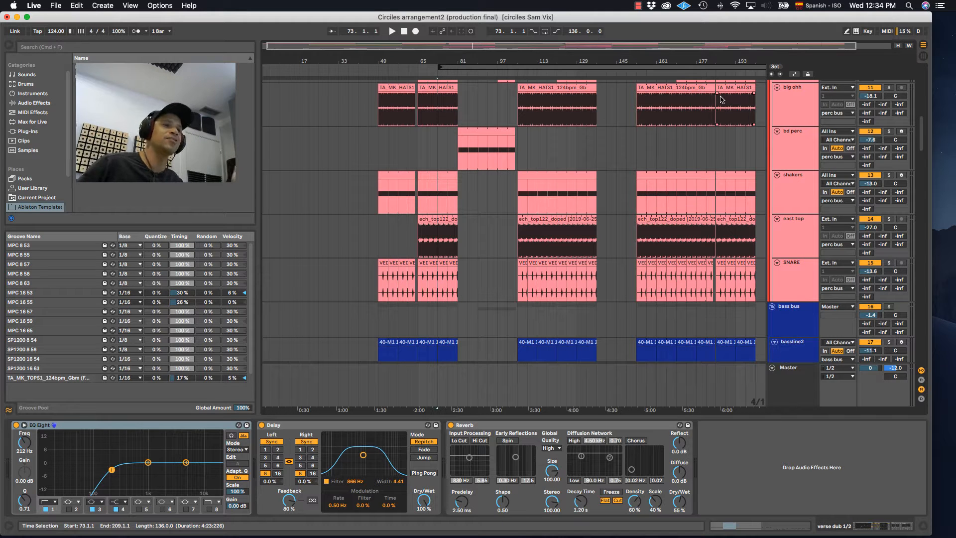
scroll(628, 157, up, 10)
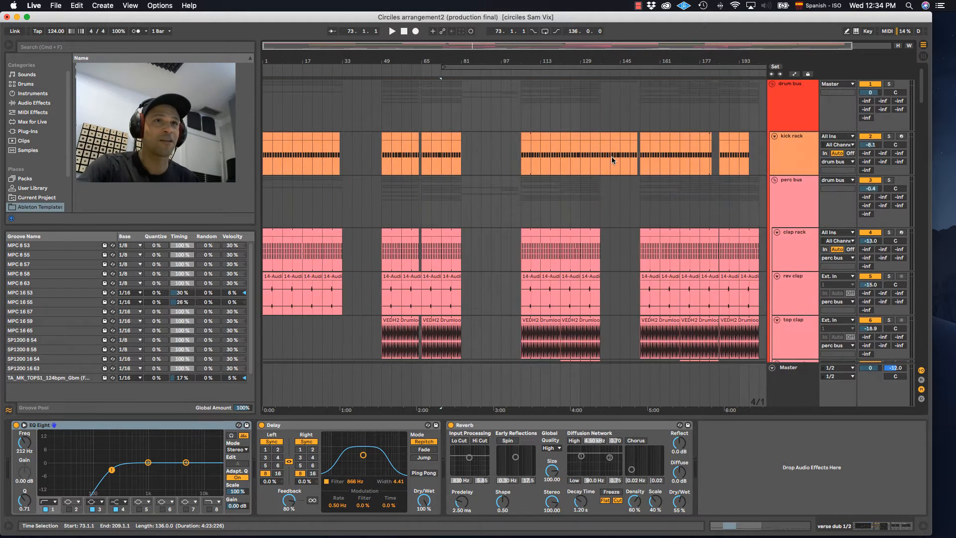
Step: Solo the kick rack track and play the arrangement from bar 49
click(382, 157)
click(794, 150)
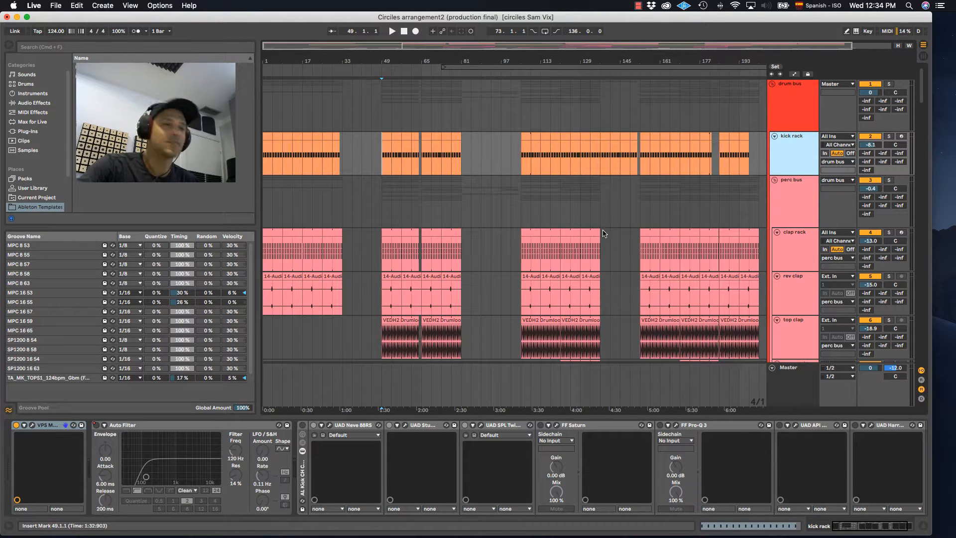
click(889, 137)
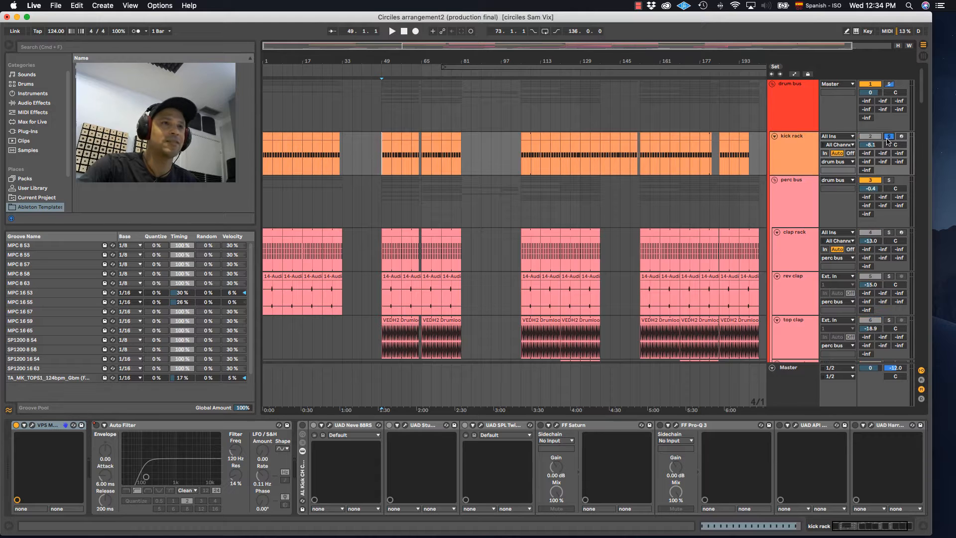
key(space)
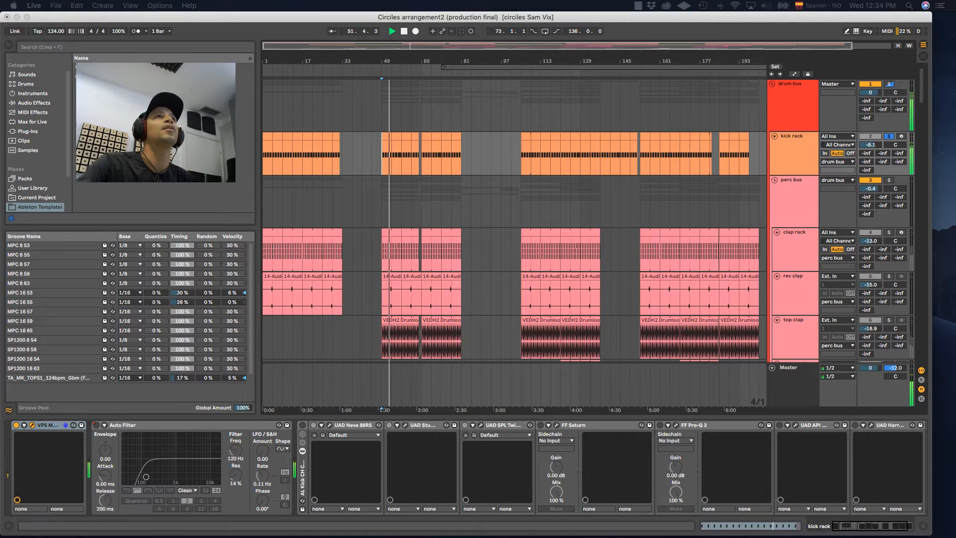
Step: View the kick rack's VPS Metrum instrument during playback, stop playback and close the instrument window
drag(599, 0, 269, 79)
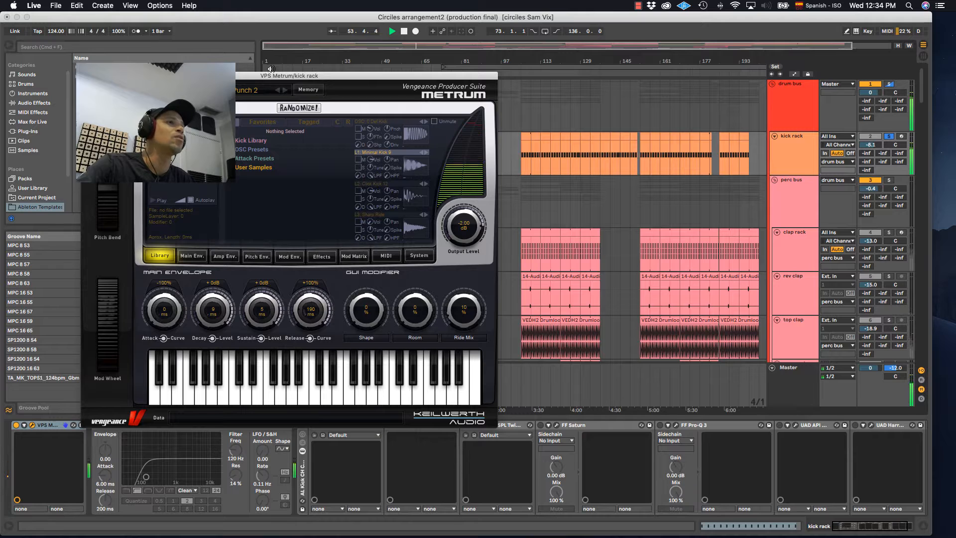
drag(310, 72, 416, 60)
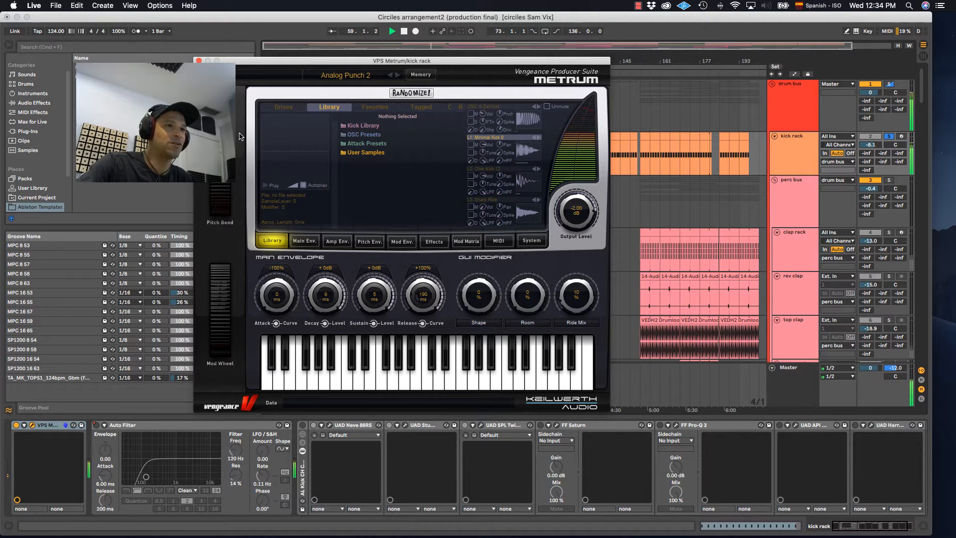
key(space)
click(198, 60)
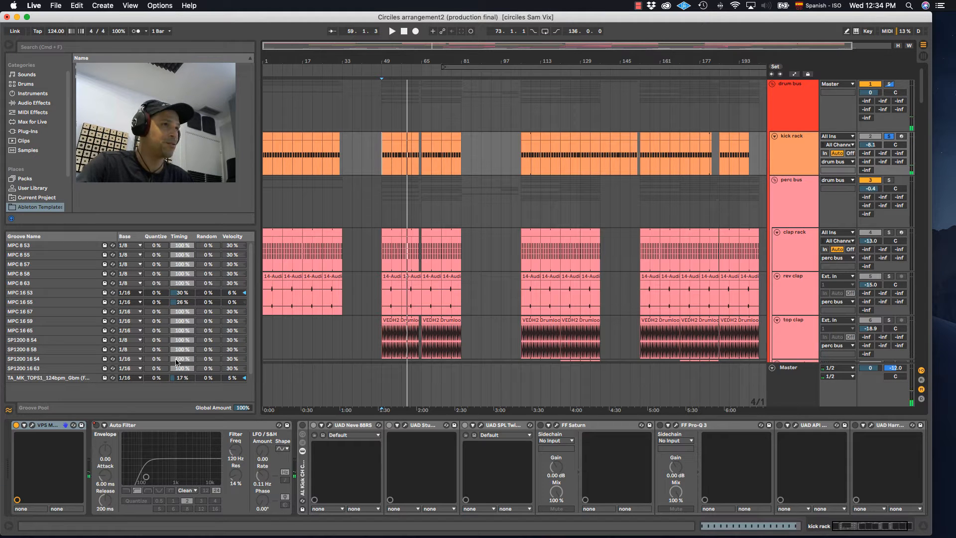
Step: Select the clap rack clip at bars 49 to 57 and solo the clap rack track alongside the kick rack
click(805, 157)
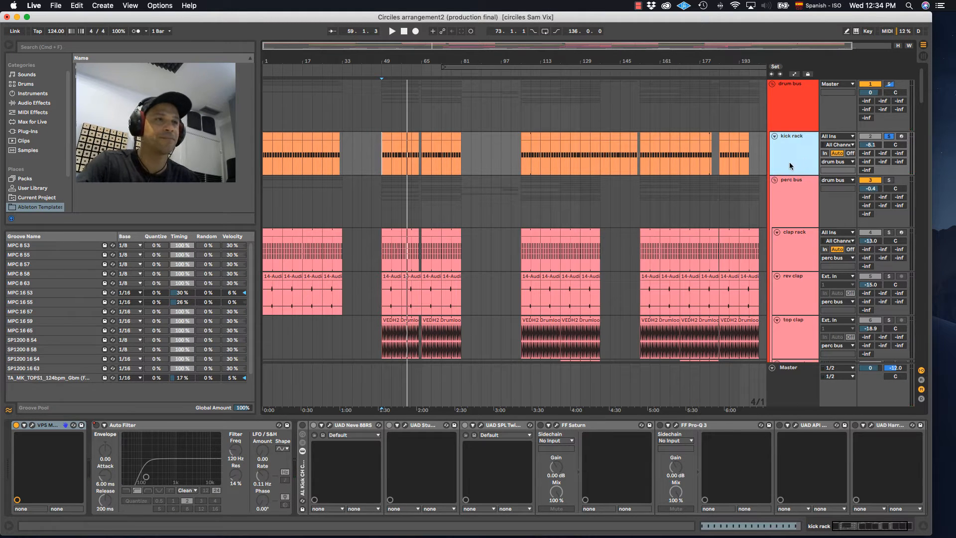
click(797, 251)
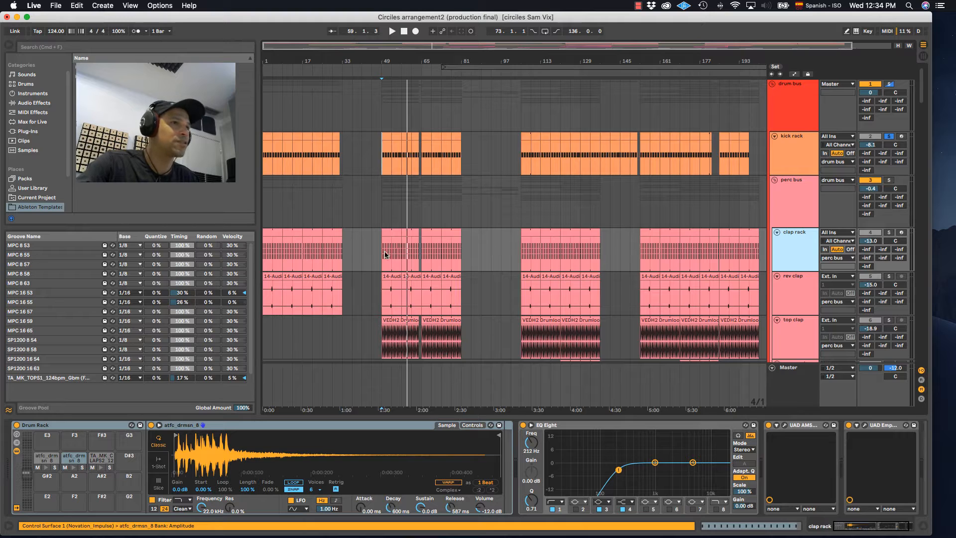
click(392, 231)
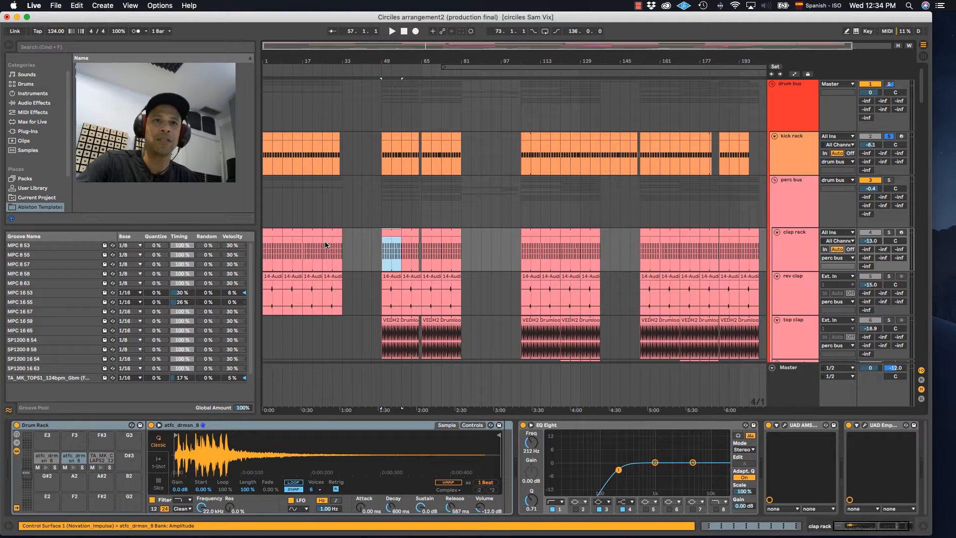
click(782, 244)
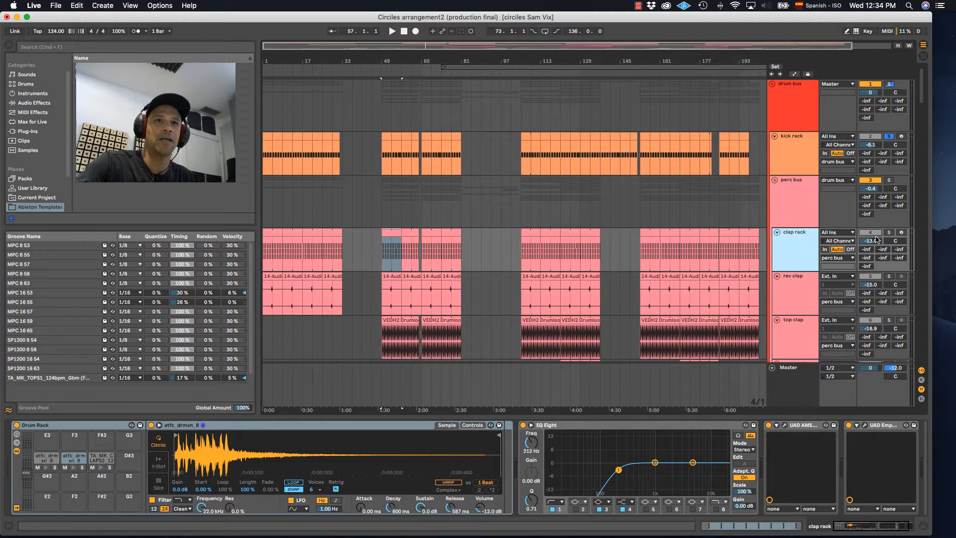
click(890, 236)
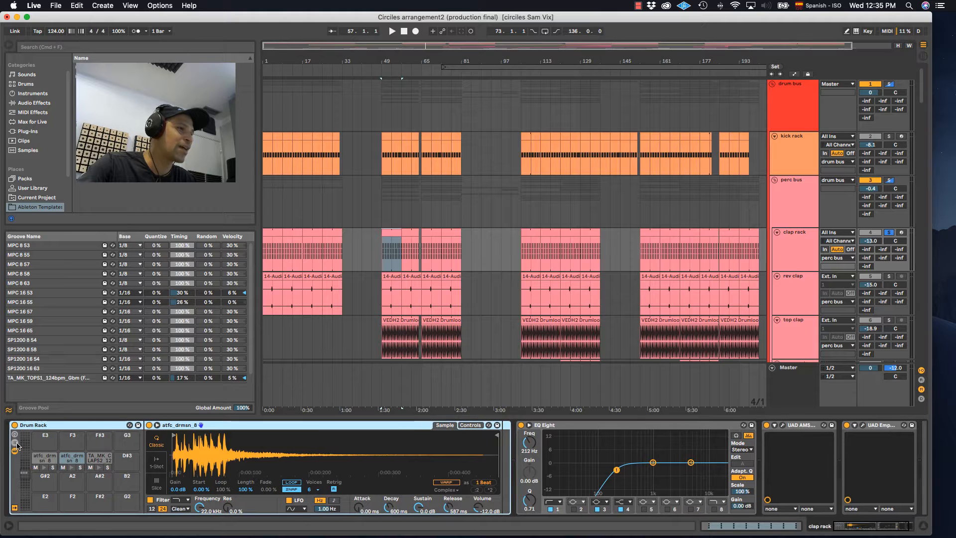
Step: Show the chain list of the clap rack's Drum Rack and audition the claps with the kick from bar 49
click(45, 459)
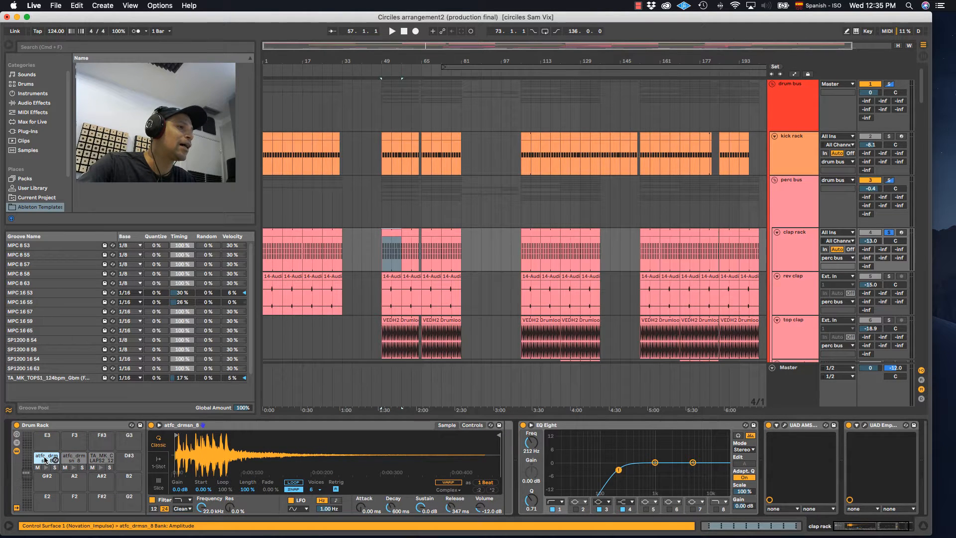
click(16, 445)
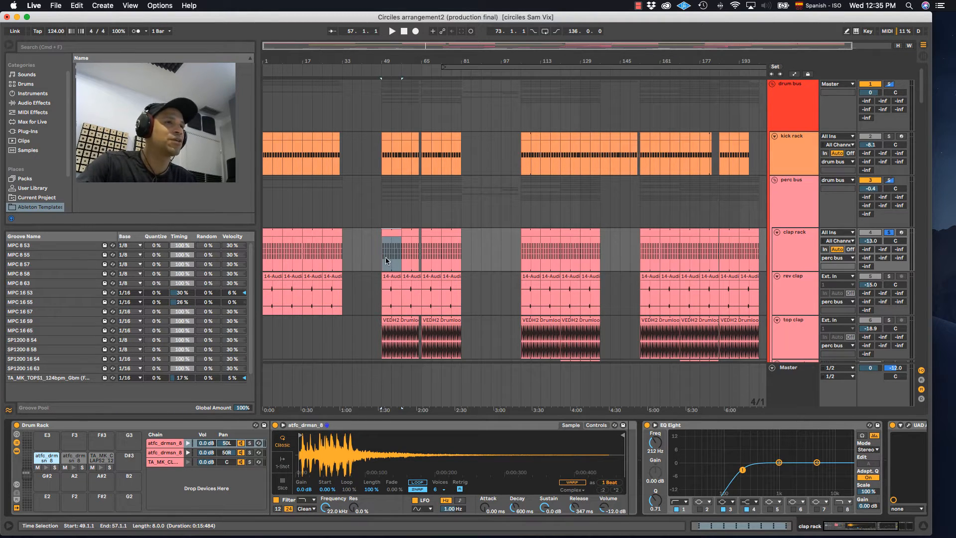
key(space)
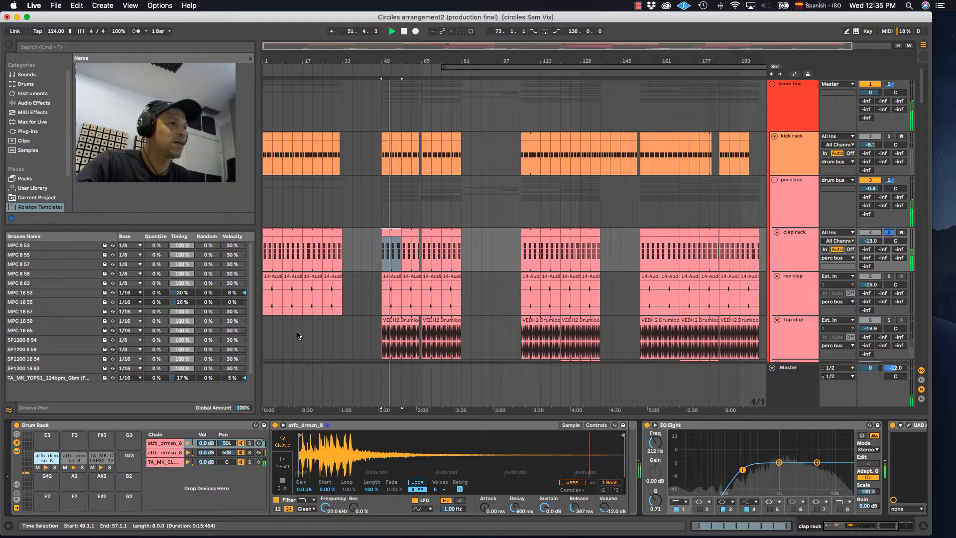
key(space)
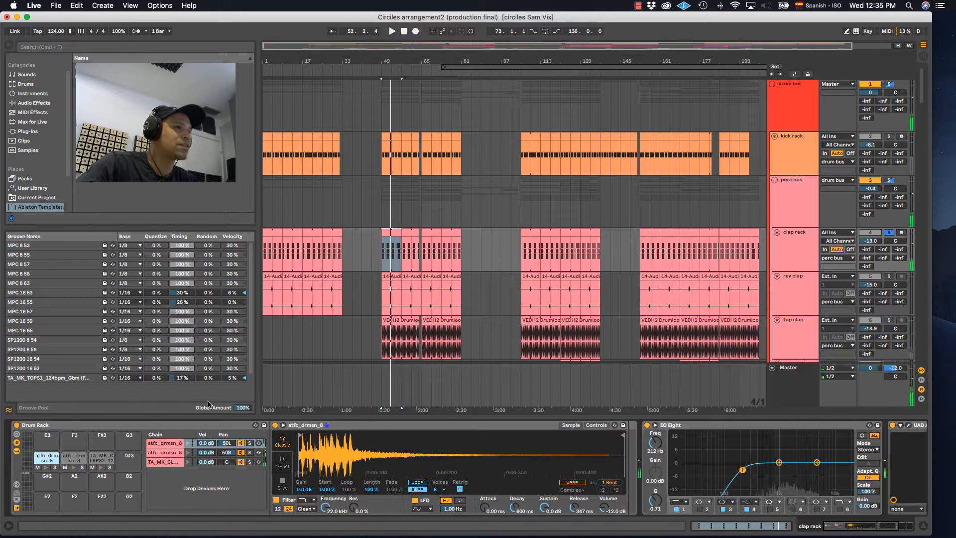
Step: Solo both atfc_drmsn_8 chains, panned 50L and 50R, and audition them together from bar 49
click(171, 444)
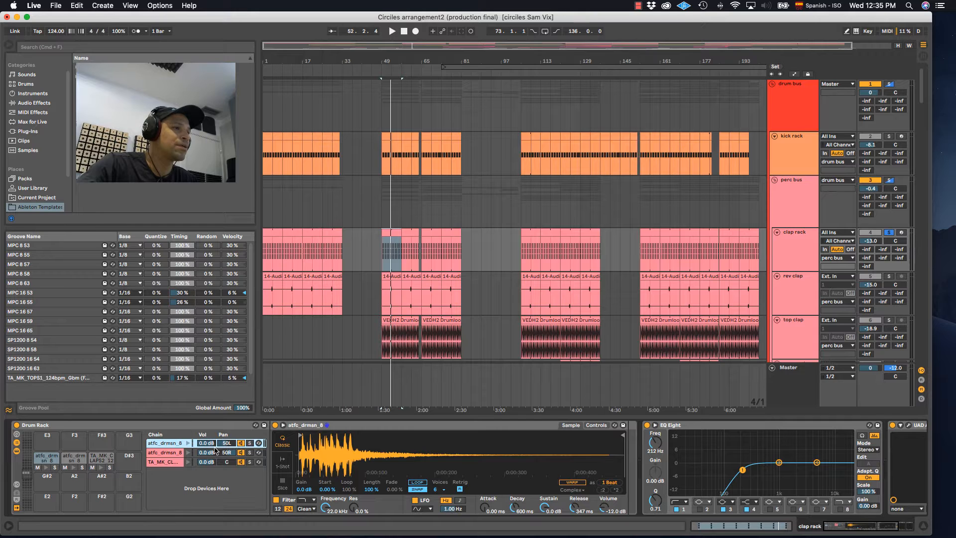
click(250, 454)
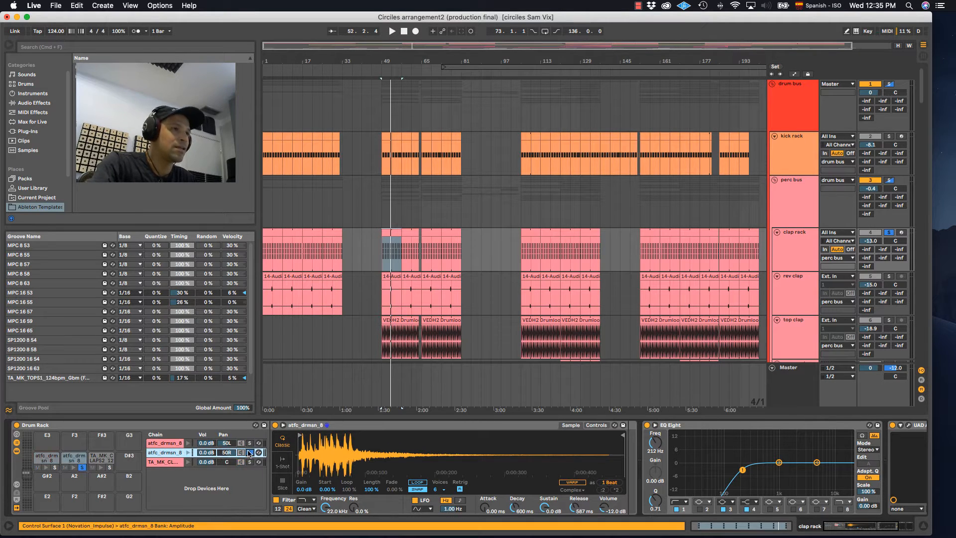
click(249, 443)
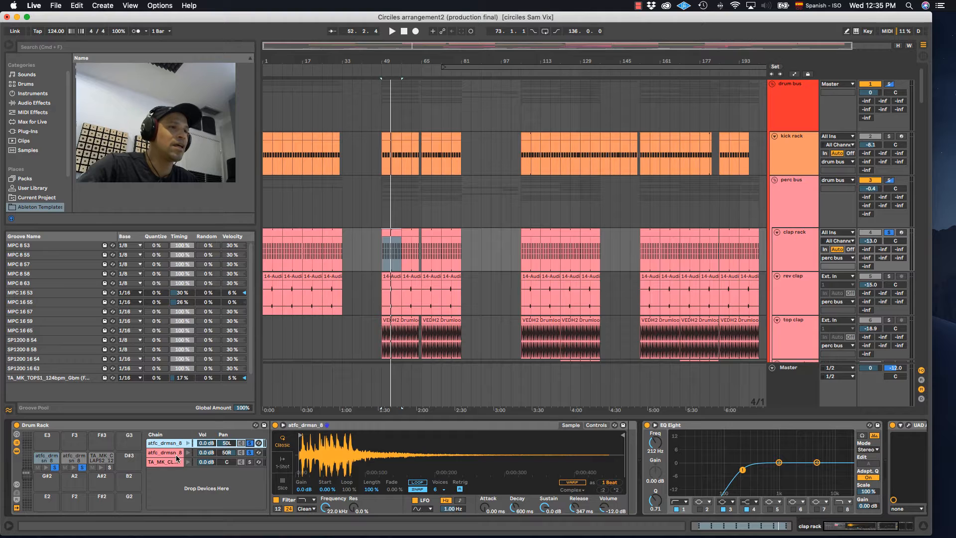
key(space)
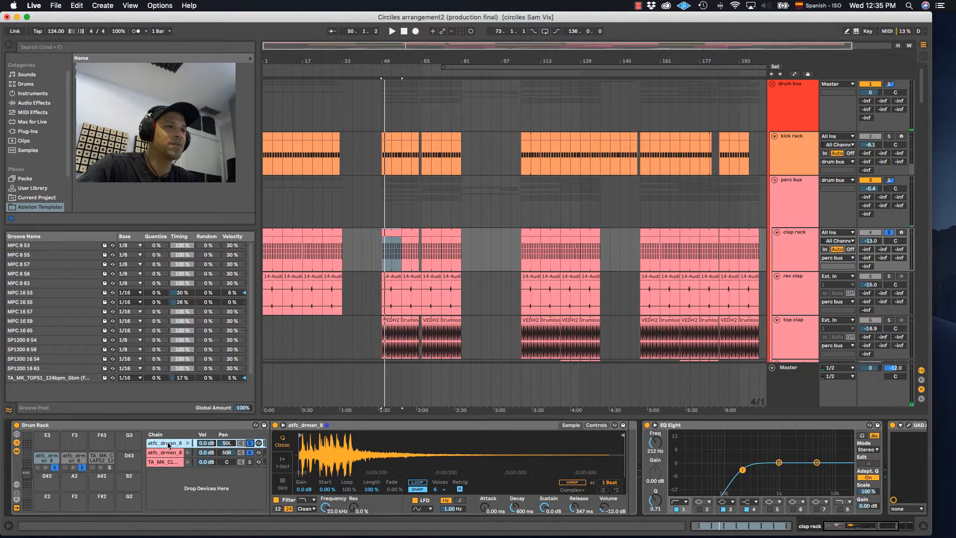
Step: Switch the Simplers of both atfc_drmsn_8 chains to 1-Shot mode to show their transposition settings
click(282, 467)
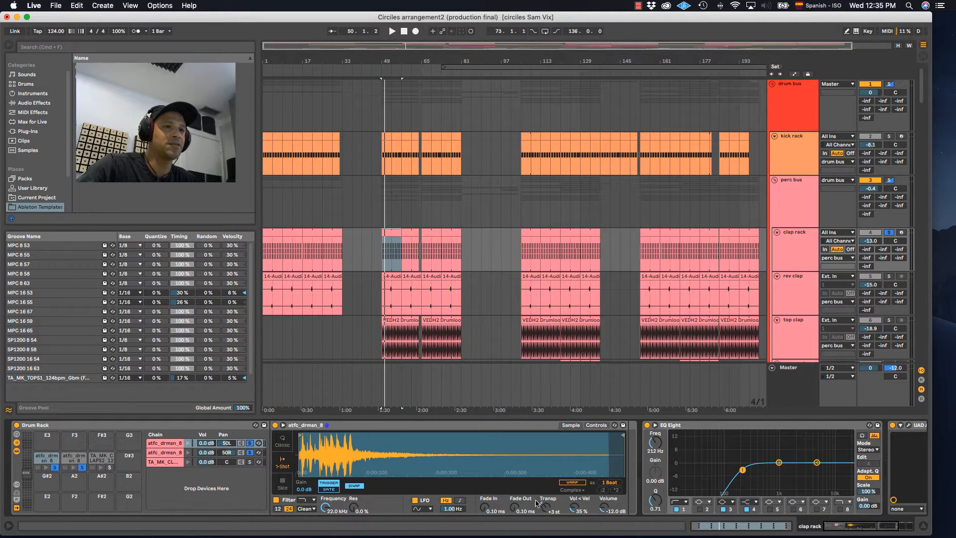
click(164, 453)
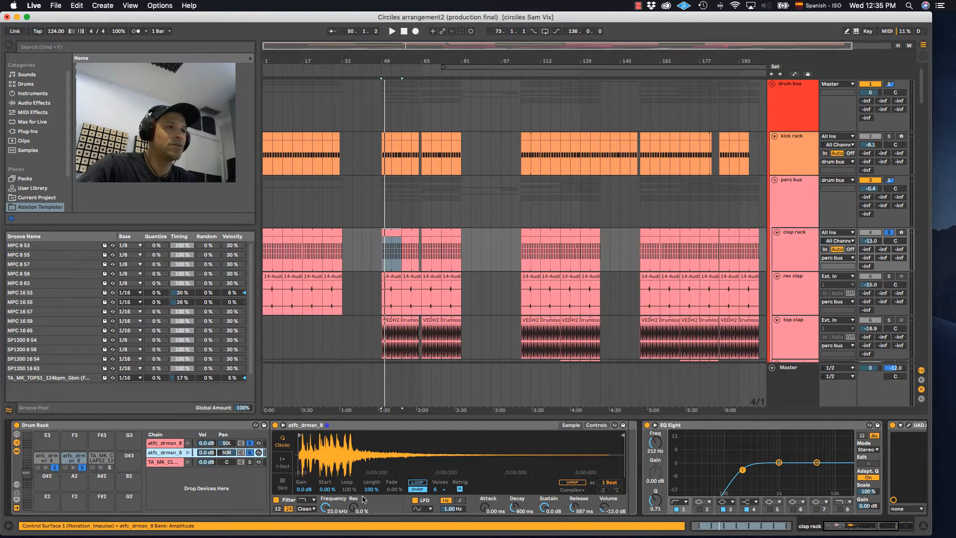
click(282, 465)
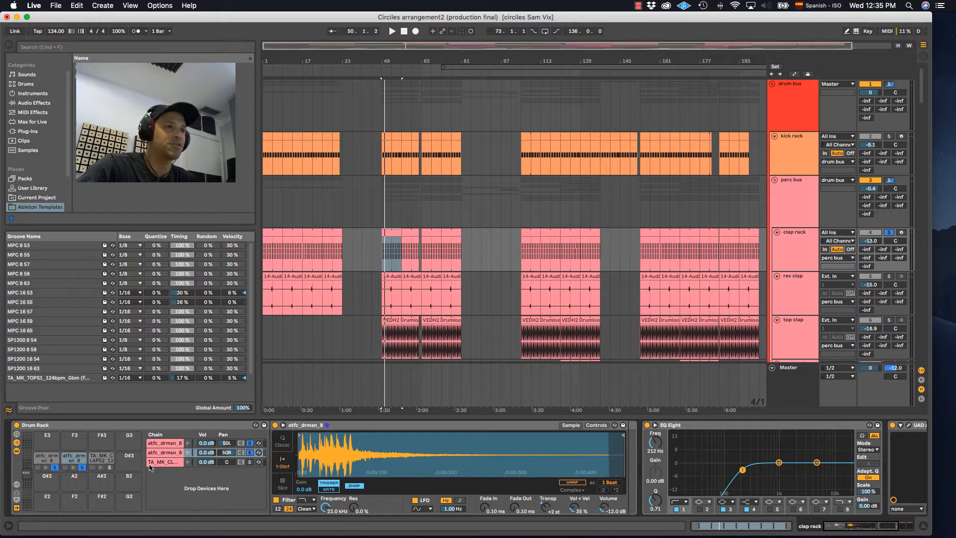
click(169, 443)
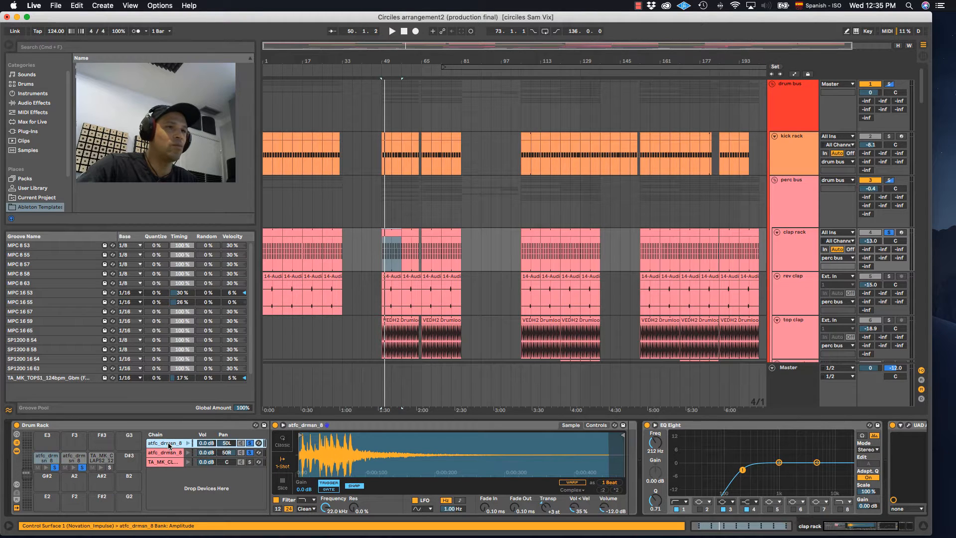
Step: Clear the chain solos, solo only the atfc_drmsn_8 chain panned 50R and audition it repeatedly from bar 49
click(250, 443)
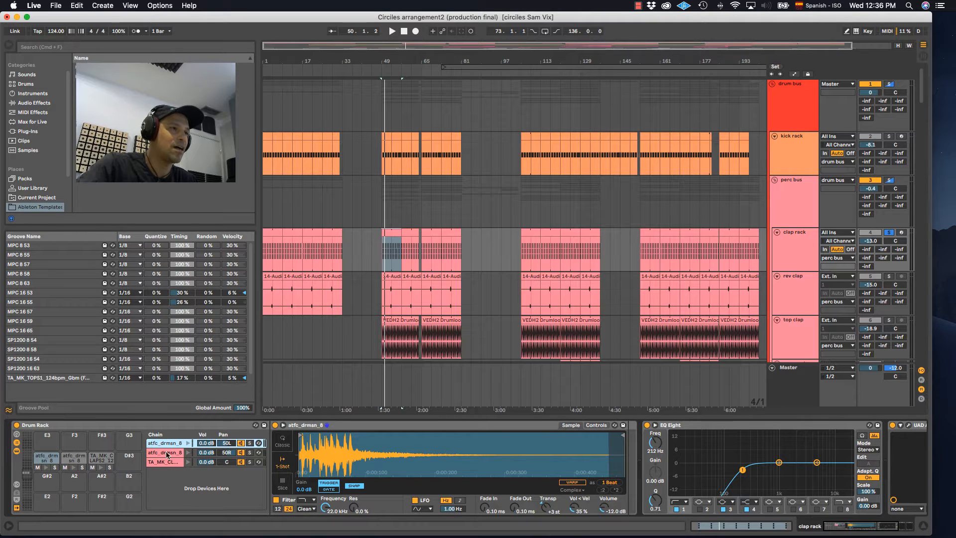
click(250, 453)
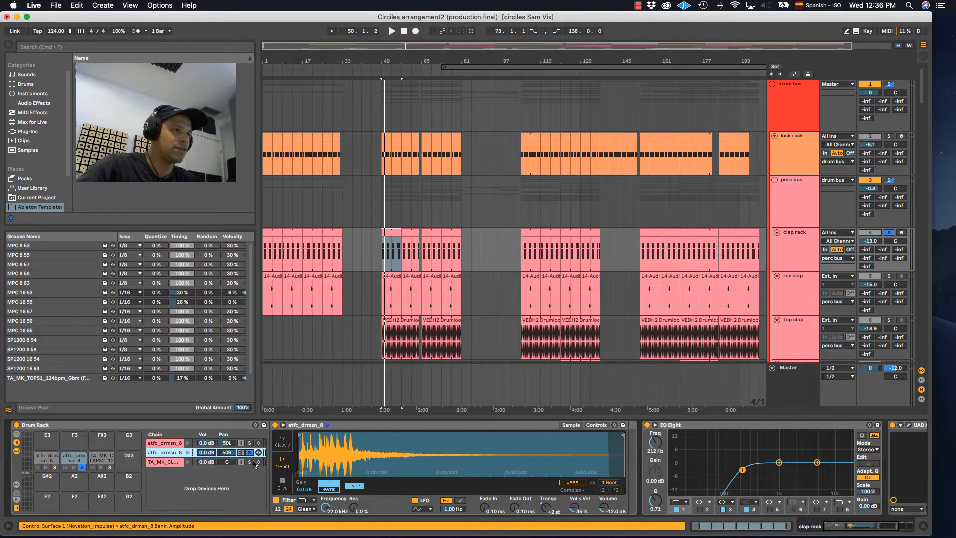
key(space)
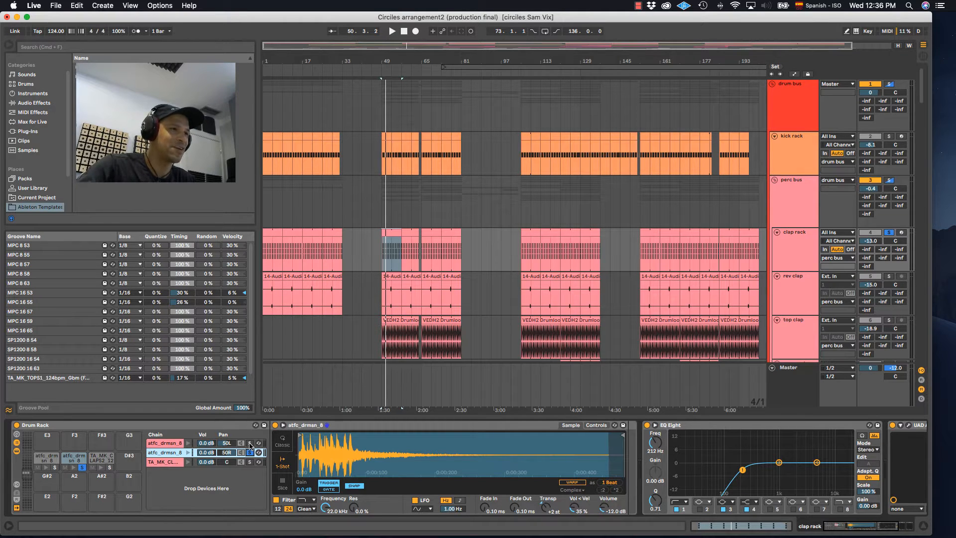
key(space)
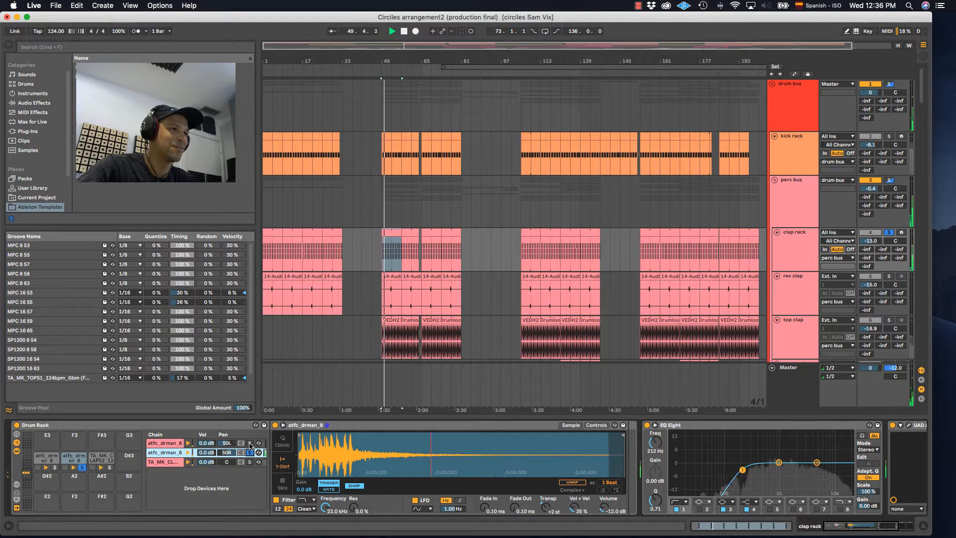
key(space)
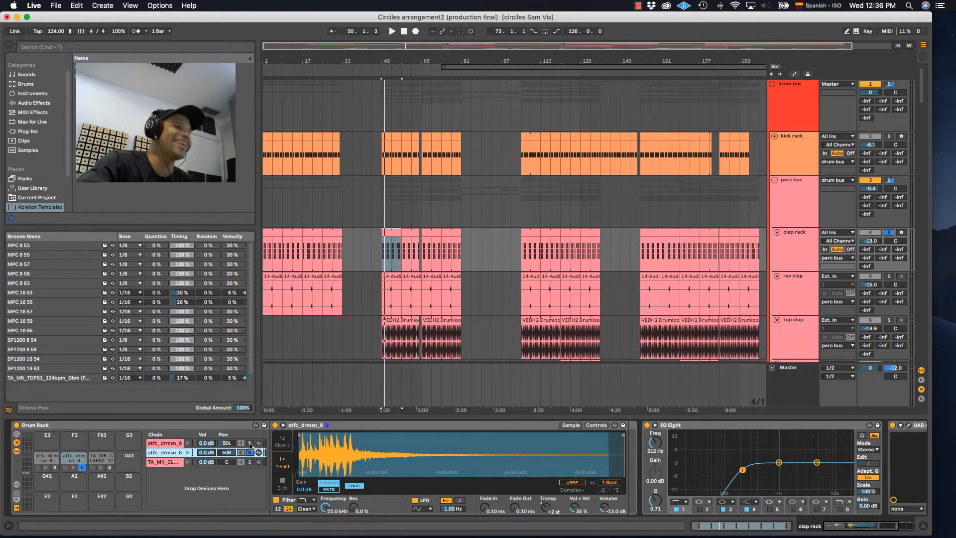
key(space)
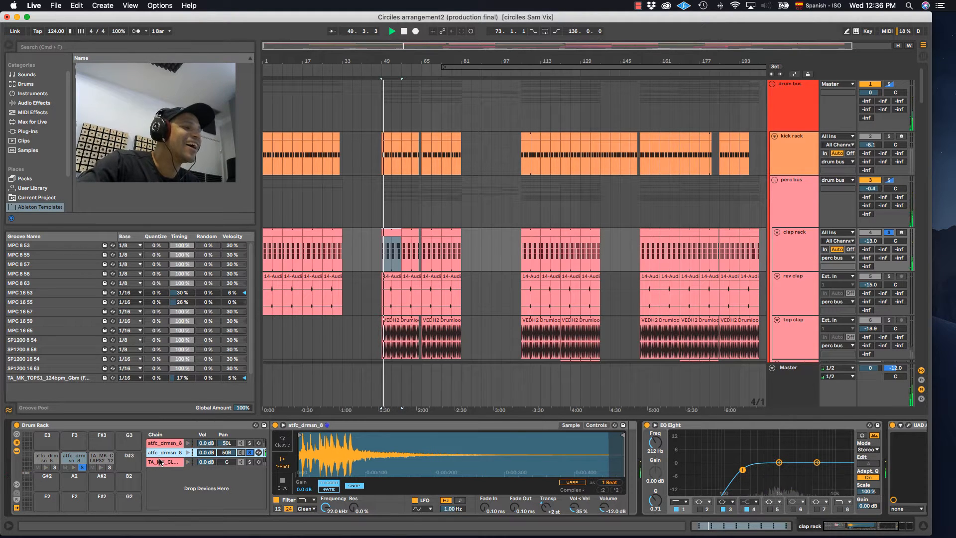
key(space)
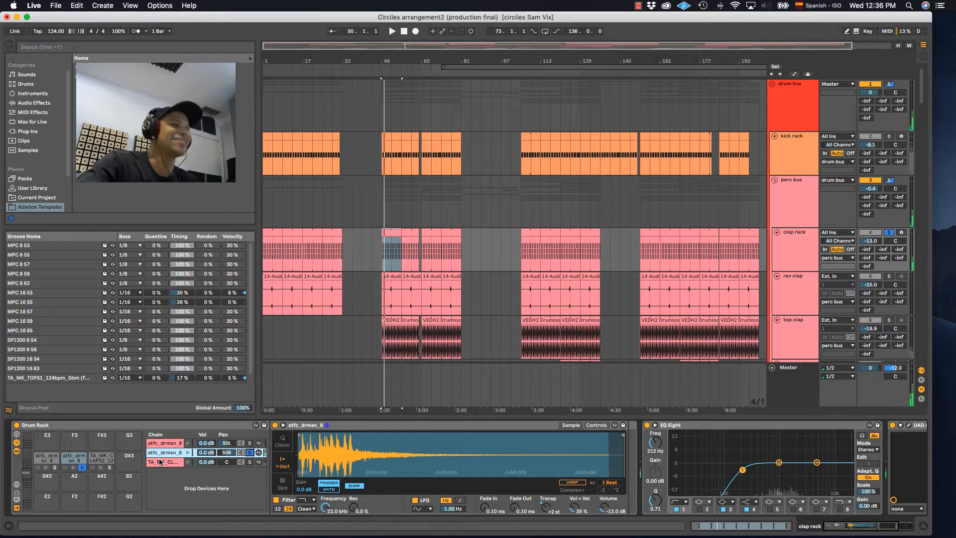
Step: Solo only the atfc_drmsn_8 chain panned 50L and play it from bar 49
click(250, 444)
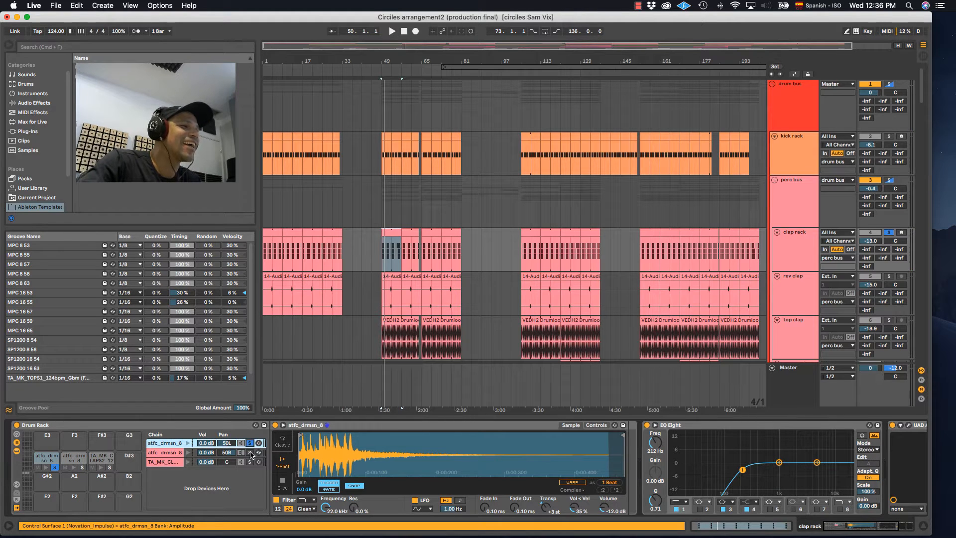
key(space)
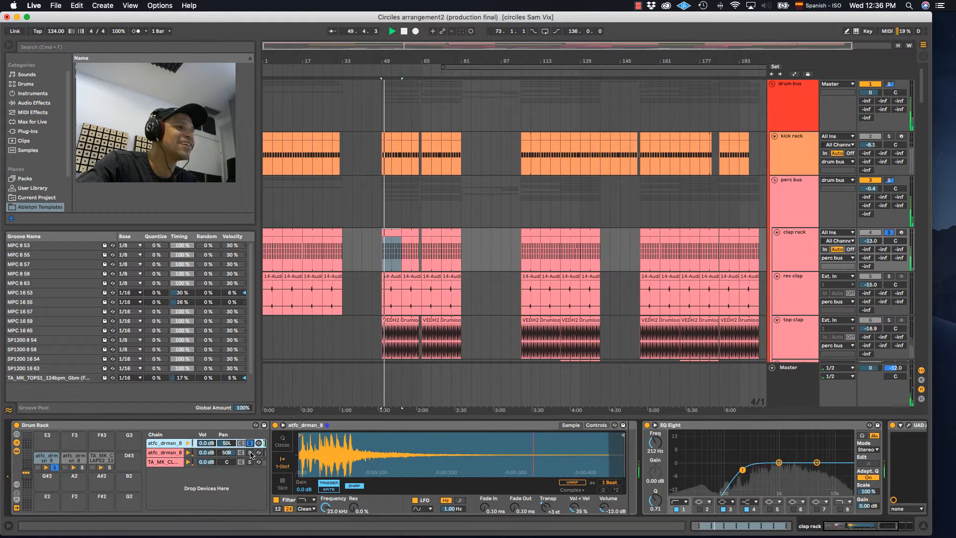
Step: Solo only the TA_MK_CLAPS2 chain and audition it, then clear its solo and play all three clap layers together
key(space)
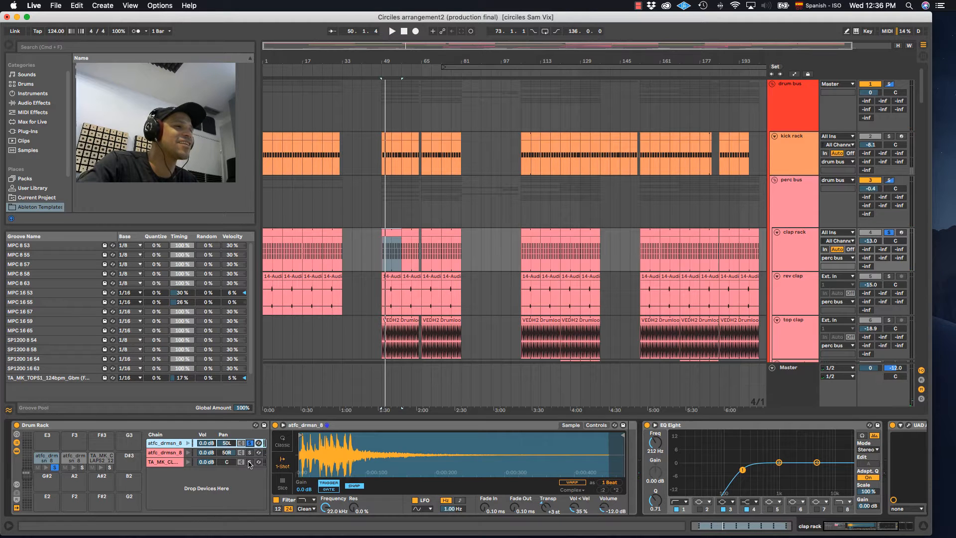
click(249, 463)
key(space)
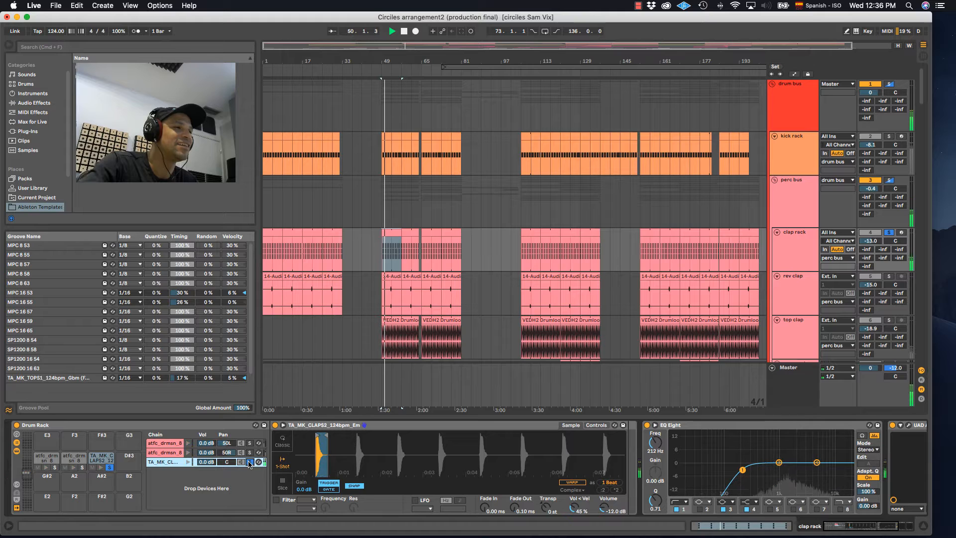
key(space)
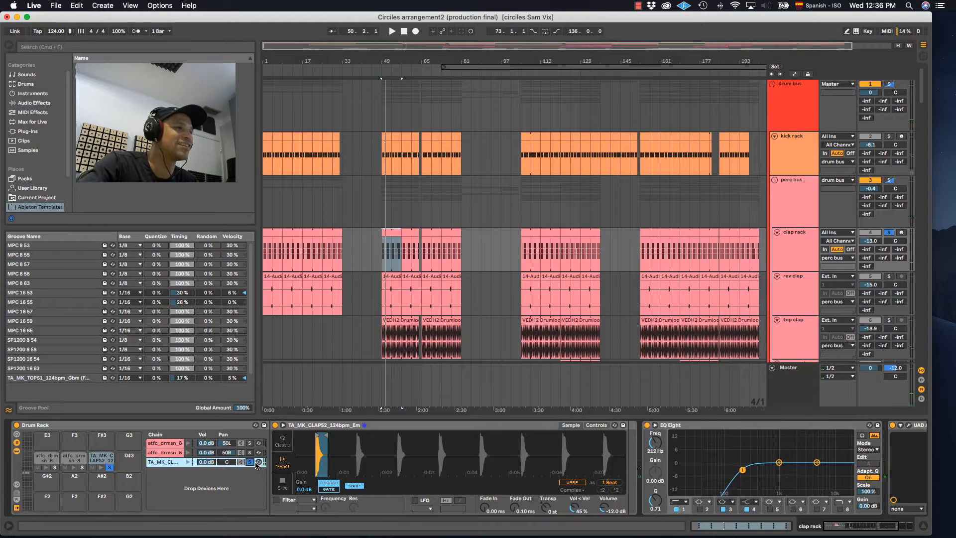
click(250, 462)
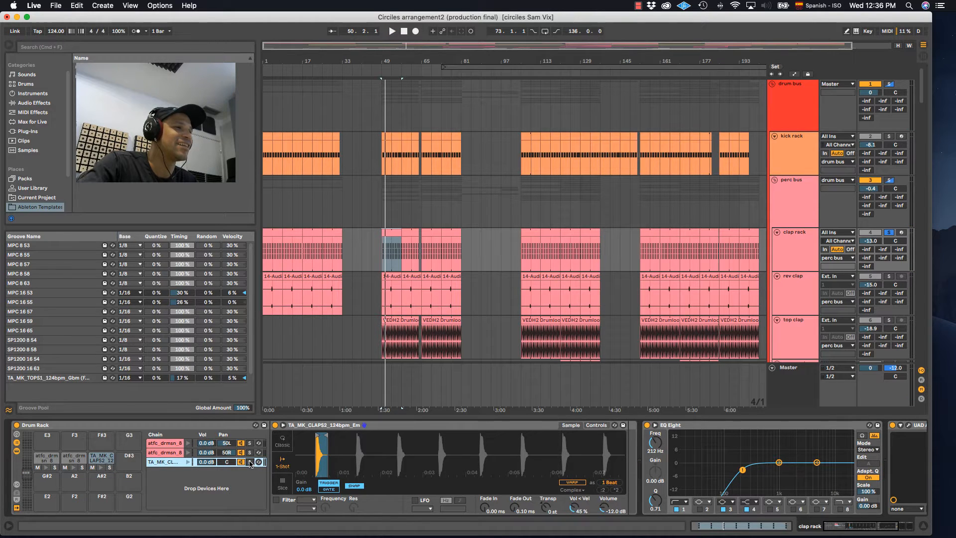
key(space)
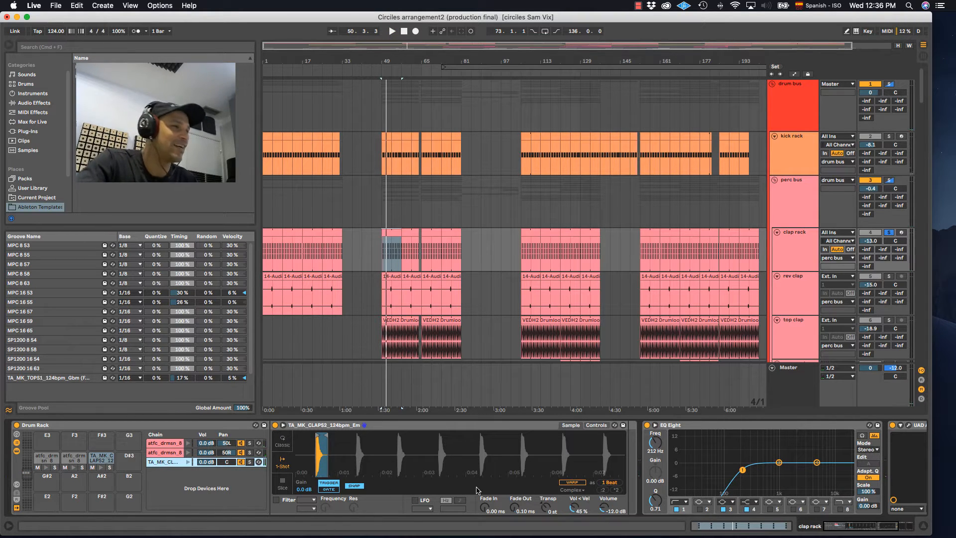
Step: Show the UAD AMS RMX16 Expanded reverb window of the clap rack over the arrangement, then close it
scroll(500, 488, right, 3)
scroll(501, 488, right, 3)
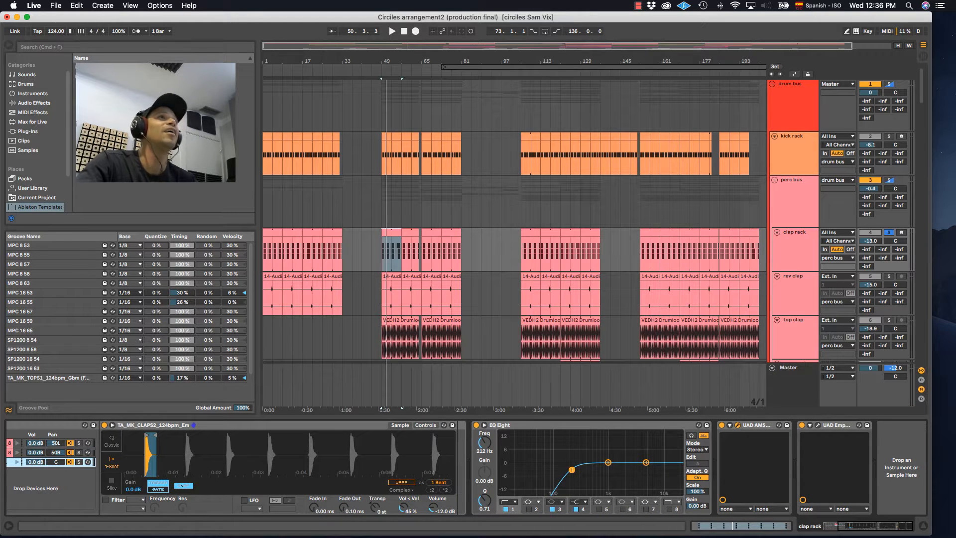
key(super+Tab)
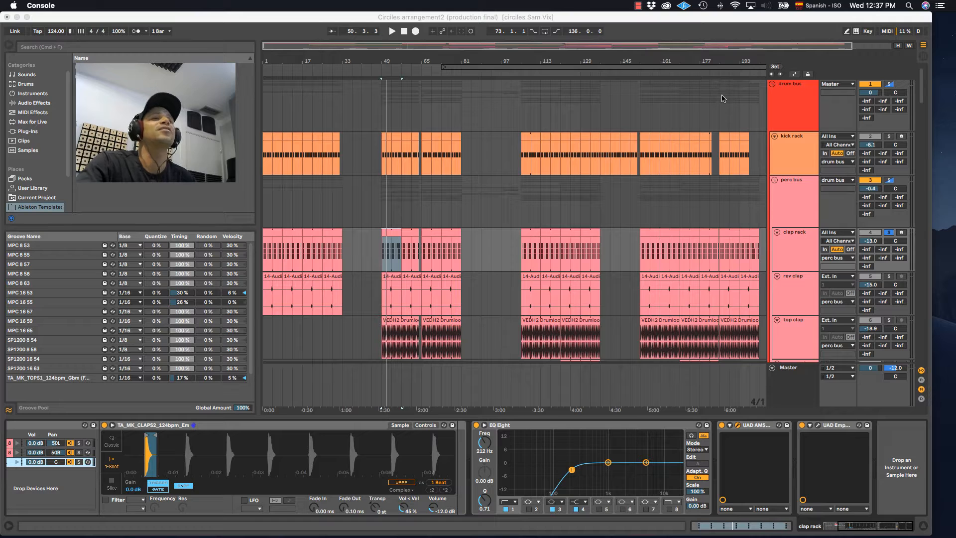
click(761, 444)
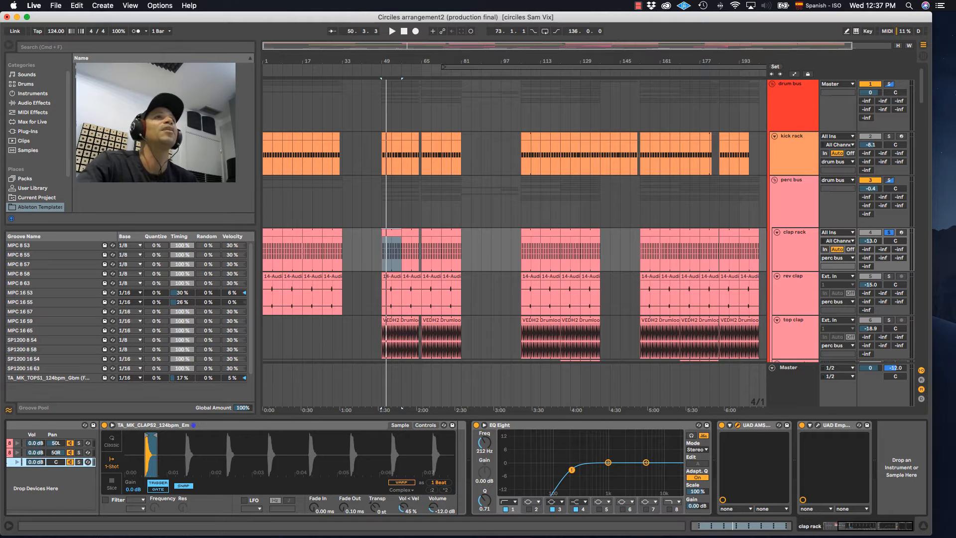
drag(641, 1, 610, 198)
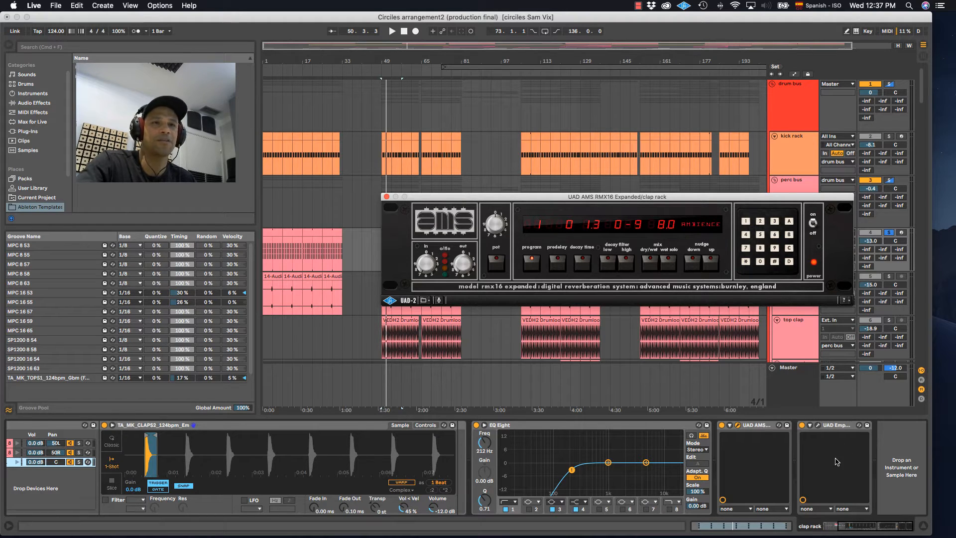
click(387, 198)
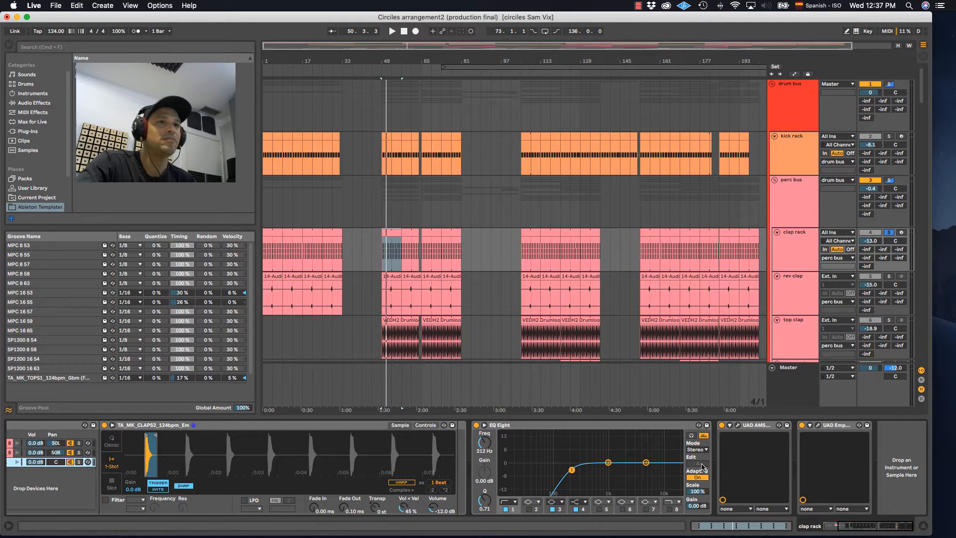
Step: Open the clap rack's UAD Empirical Labs Distressor, audition the claps through it, then close it and stop playback
click(804, 425)
drag(698, 216, 555, 160)
key(space)
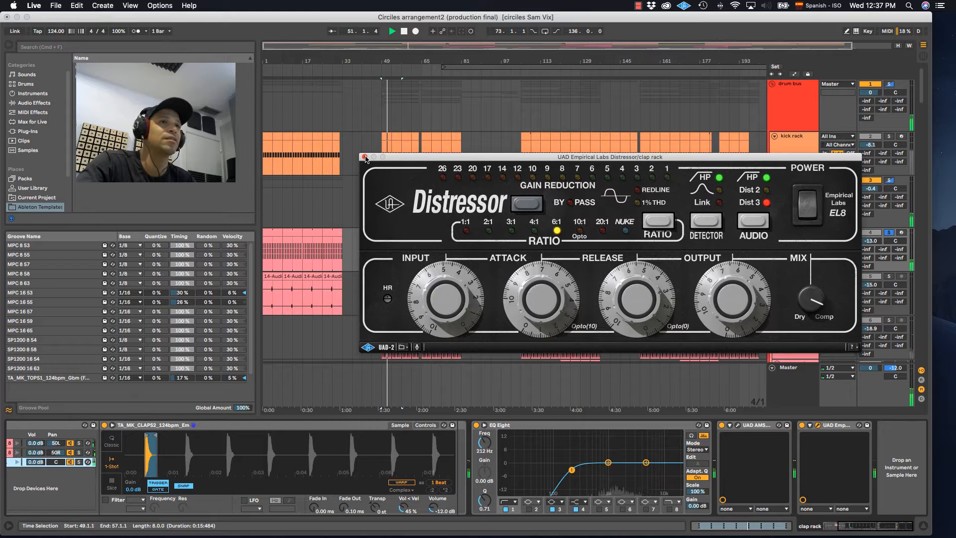
click(365, 158)
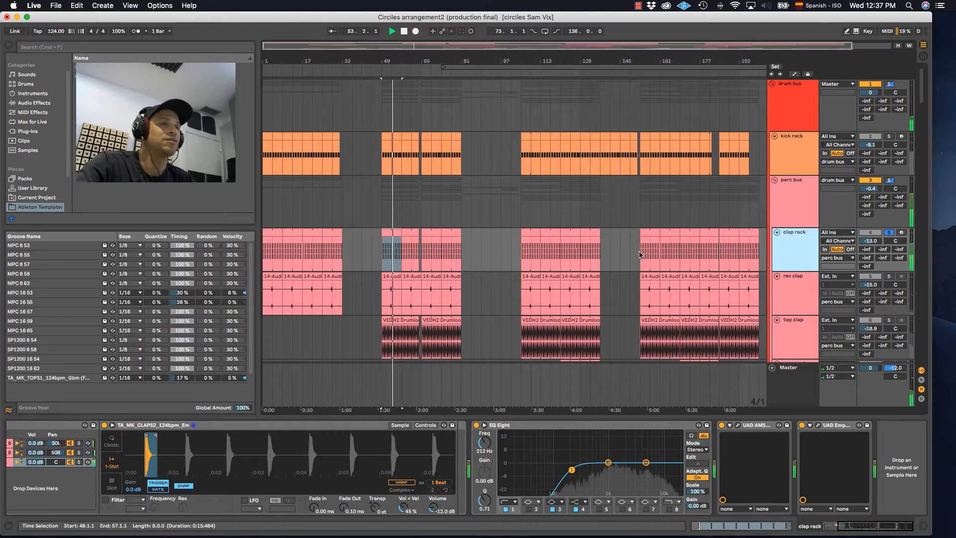
key(space)
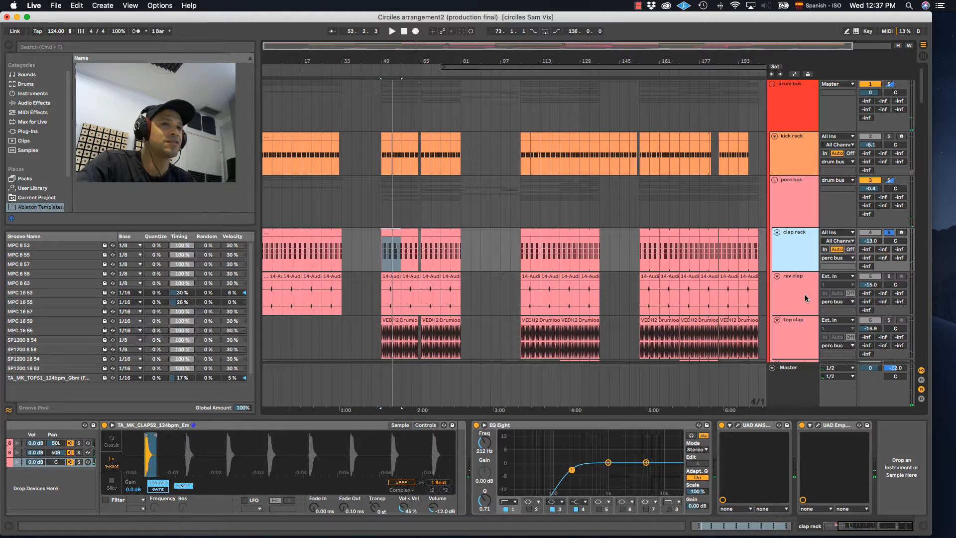
Step: Solo only the rev clap track and audition its reversed hit from 52.3.4
click(786, 277)
click(888, 276)
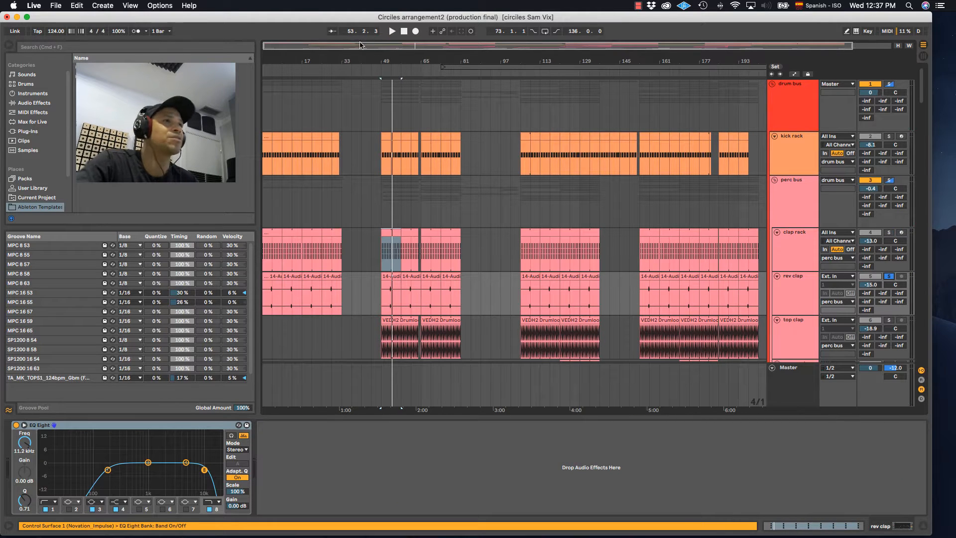
drag(392, 60, 483, 115)
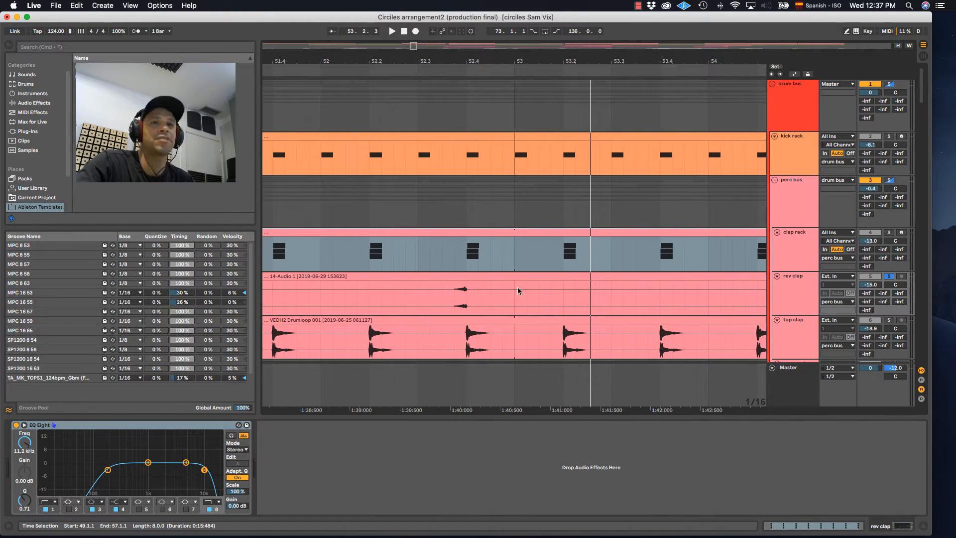
click(454, 303)
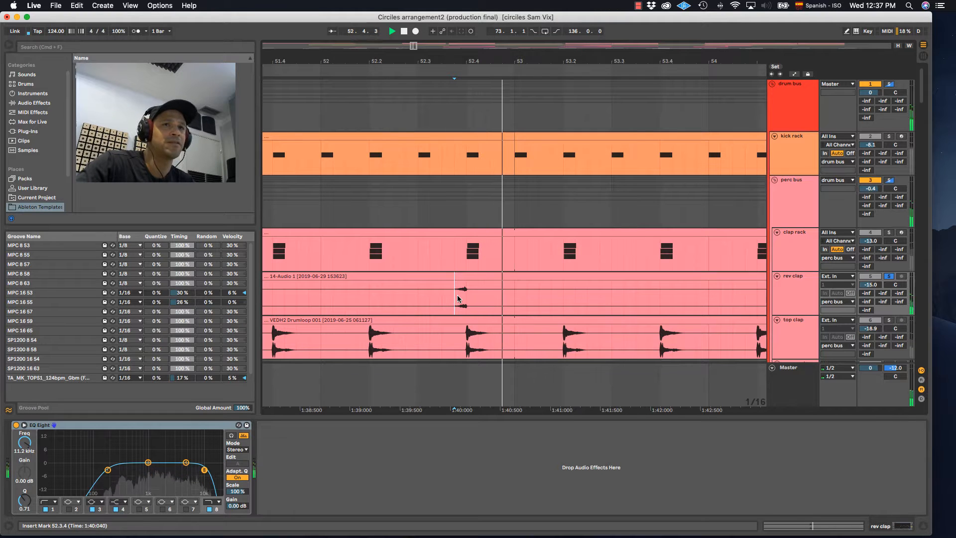
key(space)
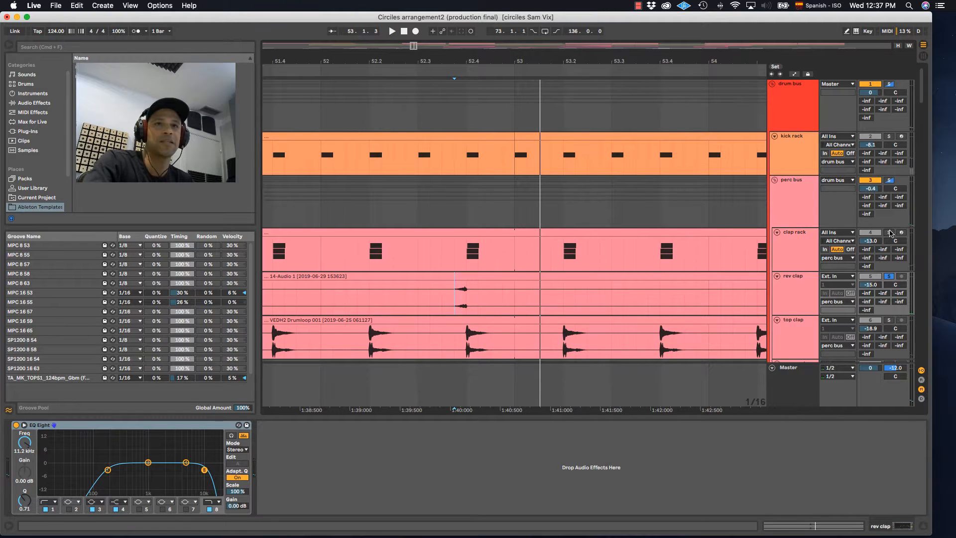
Step: Solo the clap rack alongside rev clap and audition both from 52.3.4
key(space)
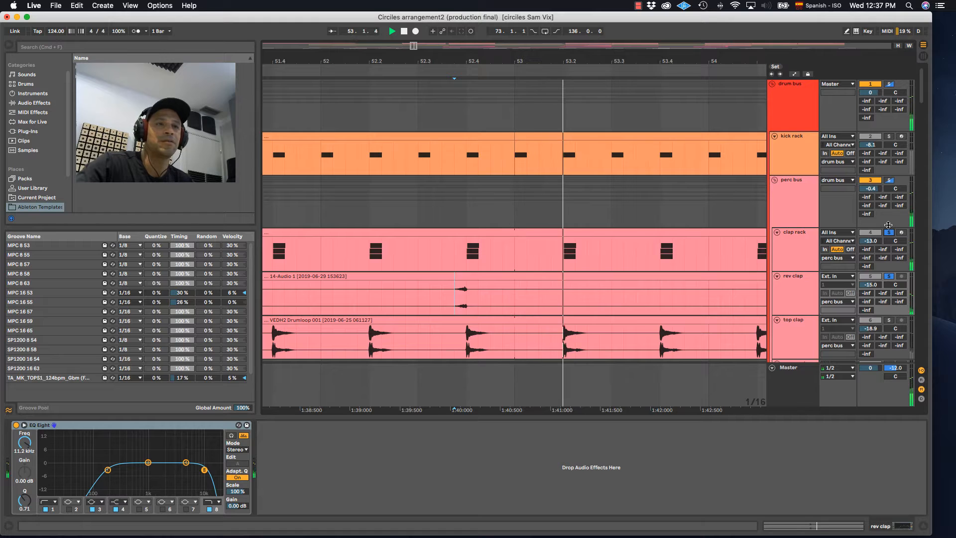
key(space)
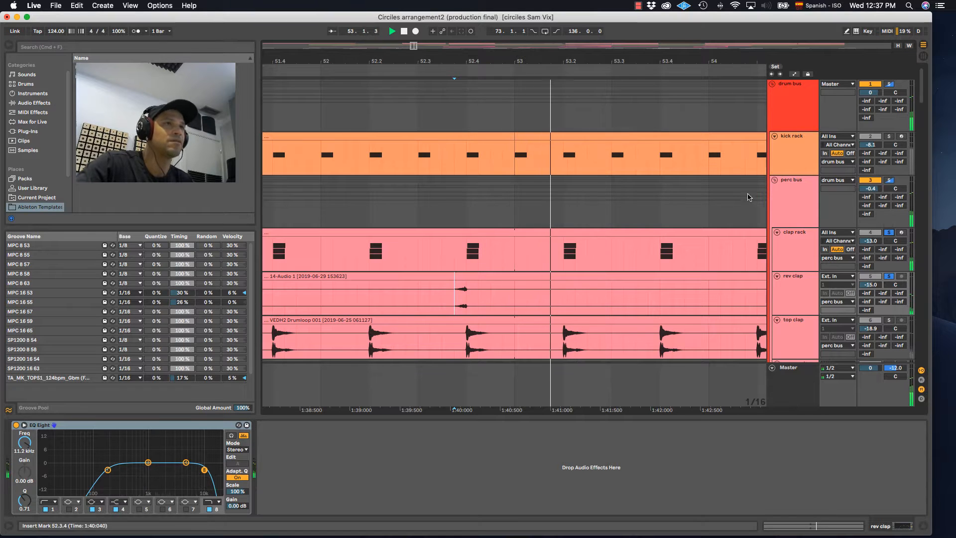
drag(490, 62, 490, 28)
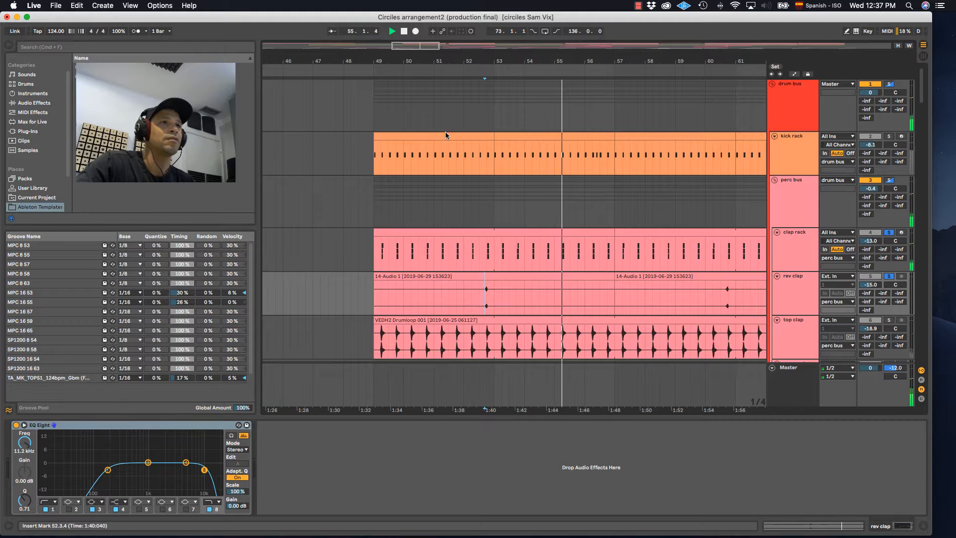
key(space)
Step: Select the rev clap clip's range from 49.2.1 to 53.1.1 and clear the clap track solos
drag(376, 209, 591, 245)
click(486, 305)
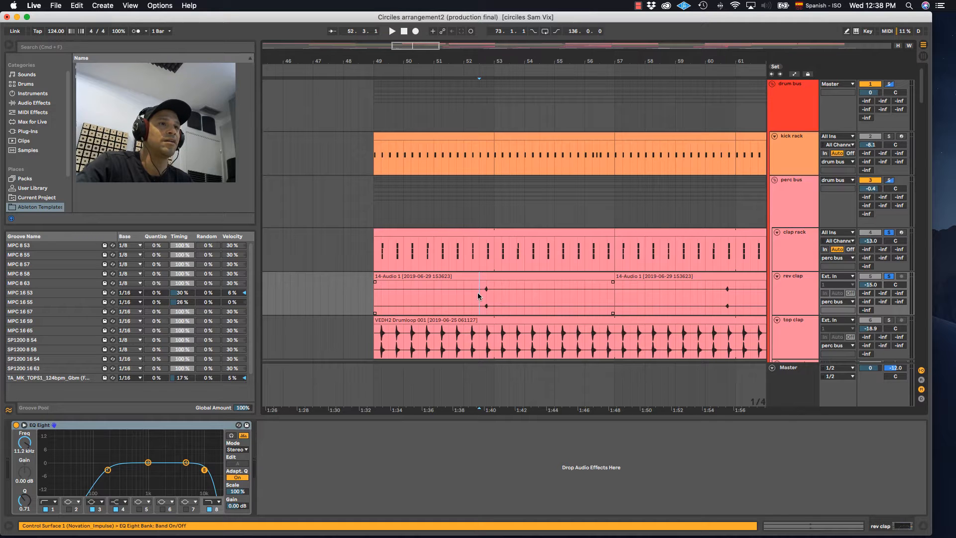
drag(494, 299, 379, 298)
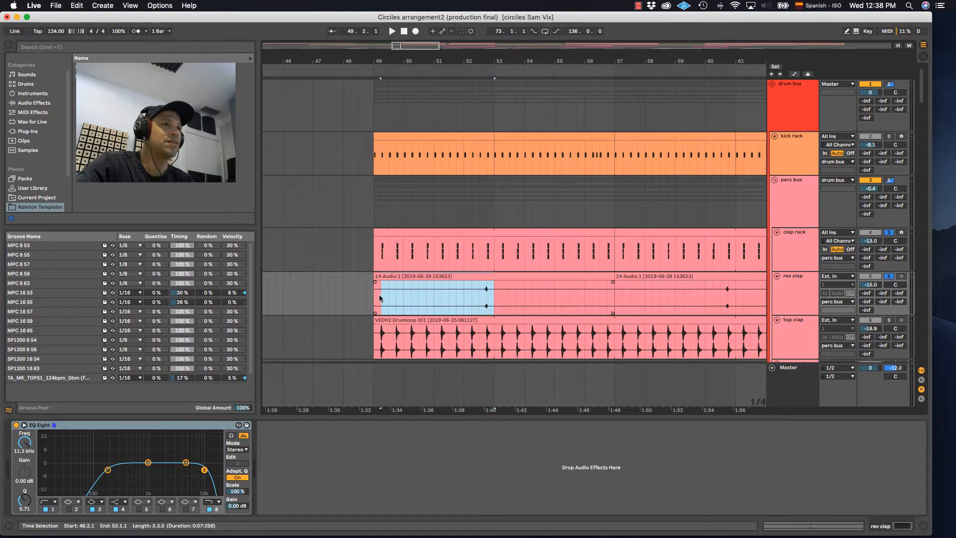
click(796, 309)
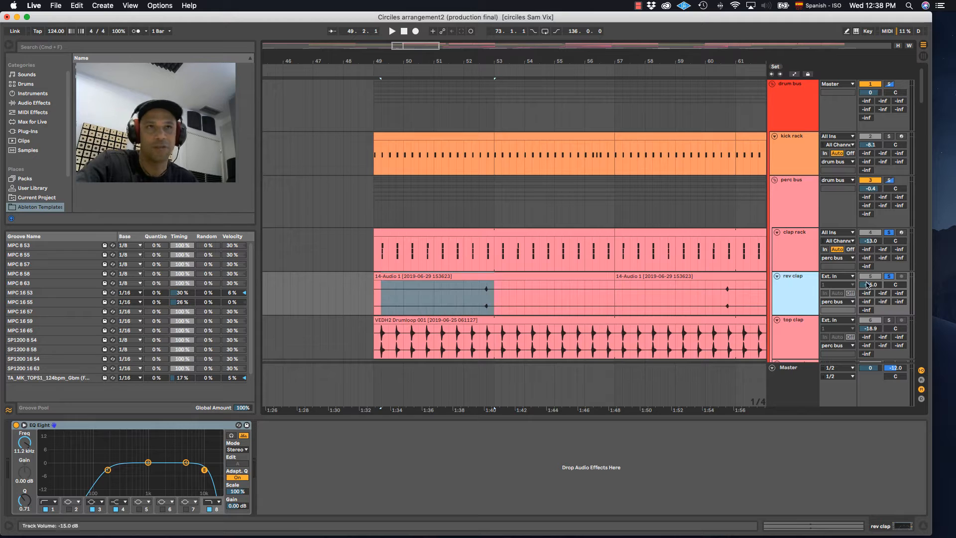
click(889, 277)
Step: Solo only the top clap track and play it from 49.2.1
scroll(775, 249, down, 5)
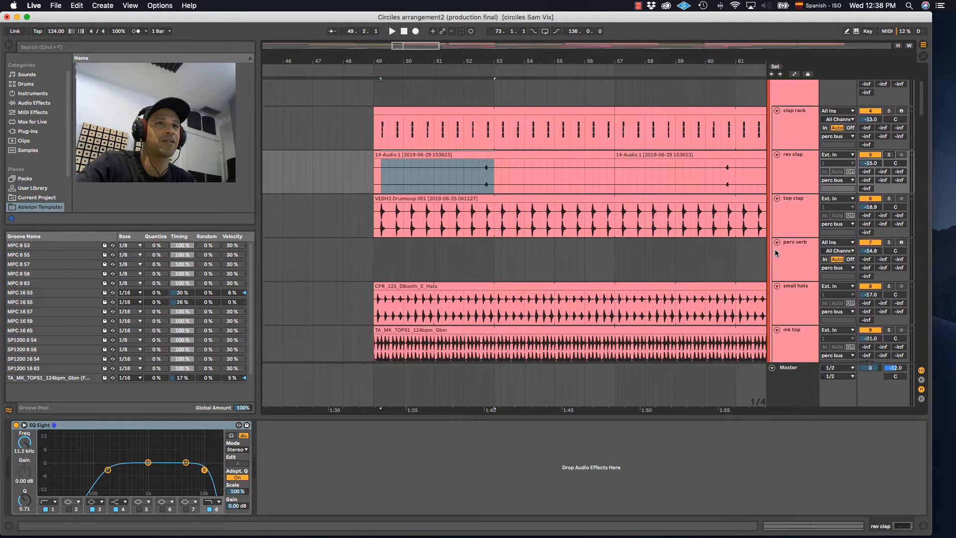
click(807, 193)
click(890, 195)
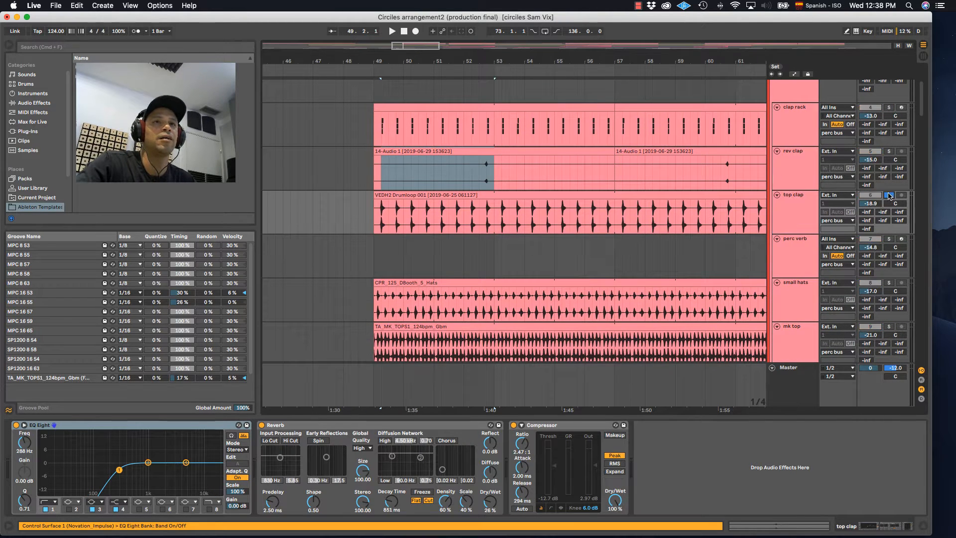
key(space)
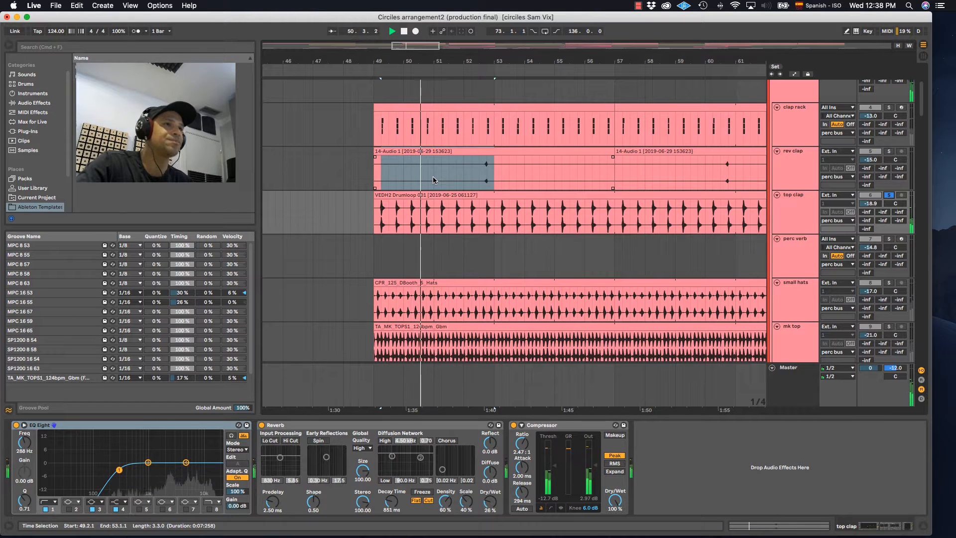
Step: Add the clap rack and rev clap tracks to the top clap solo and audition all three clap tracks together
scroll(498, 149, up, 2)
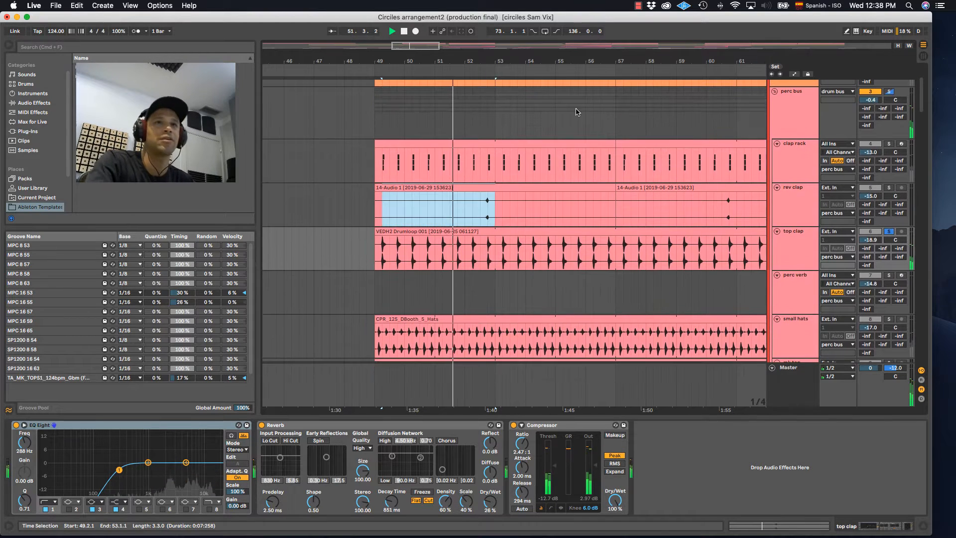
click(889, 144)
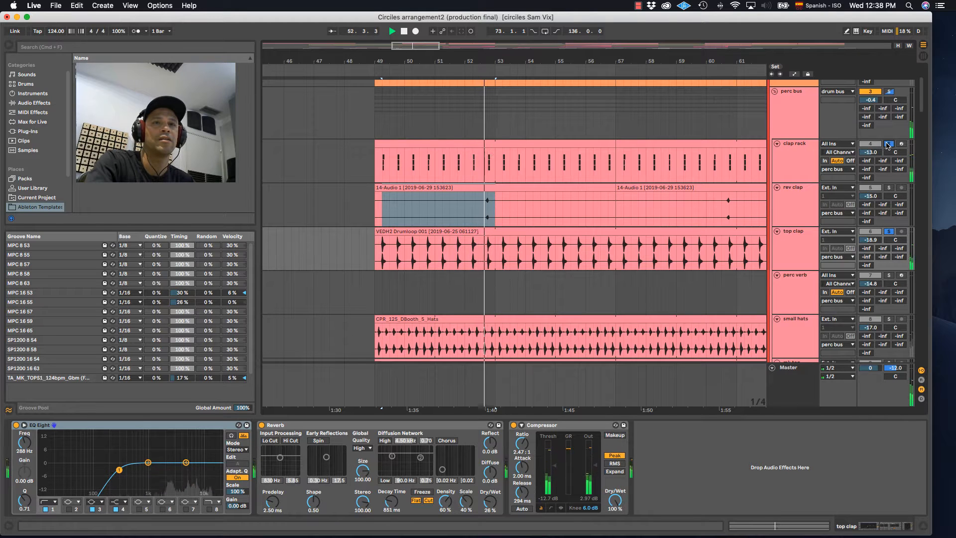
click(890, 188)
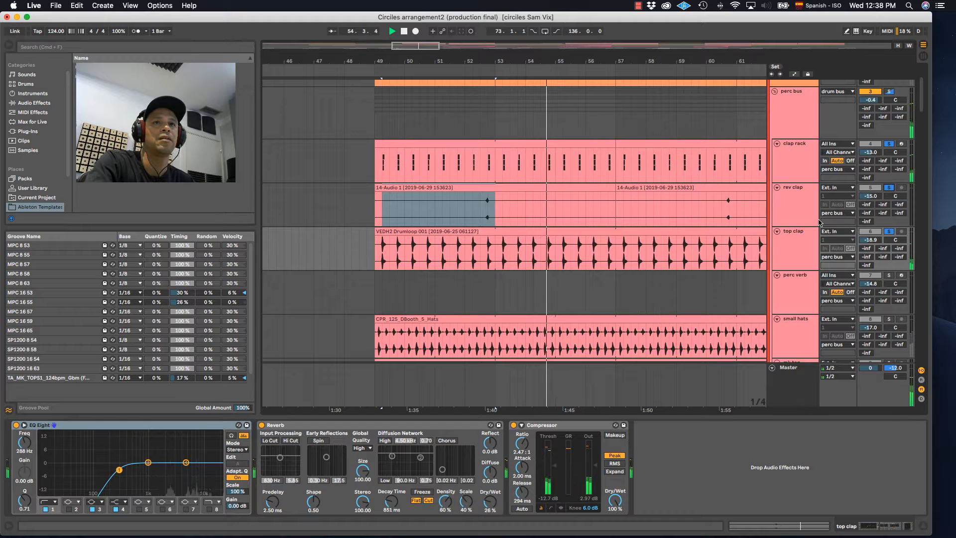
scroll(797, 244, down, 5)
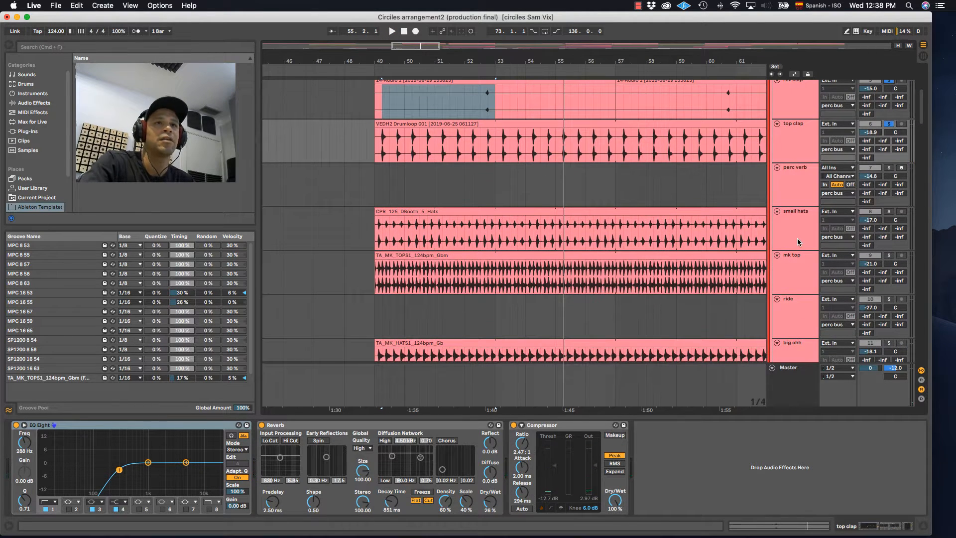
Step: Audition the soloed perc verb track from bar 121, then clear its solo to hear it with the full arrangement
click(798, 242)
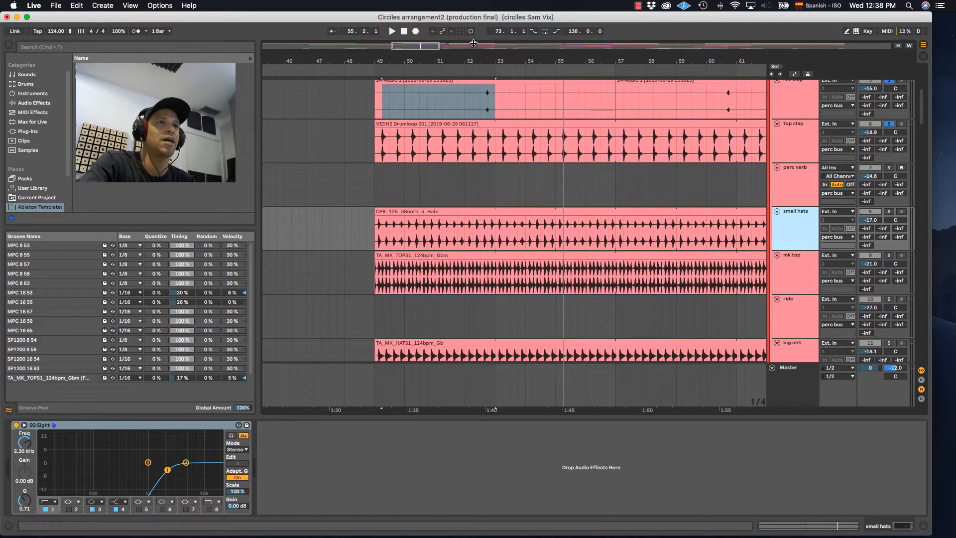
drag(481, 61, 314, 61)
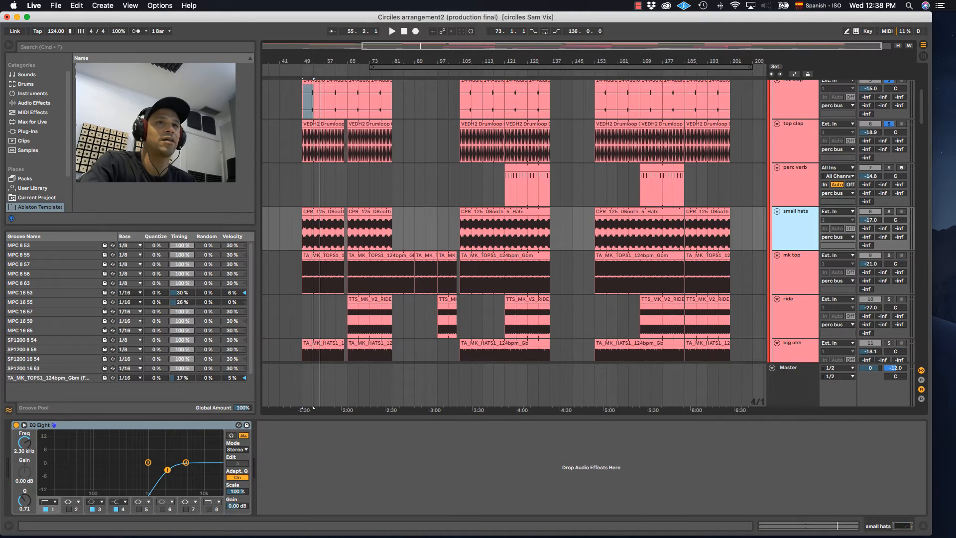
click(506, 184)
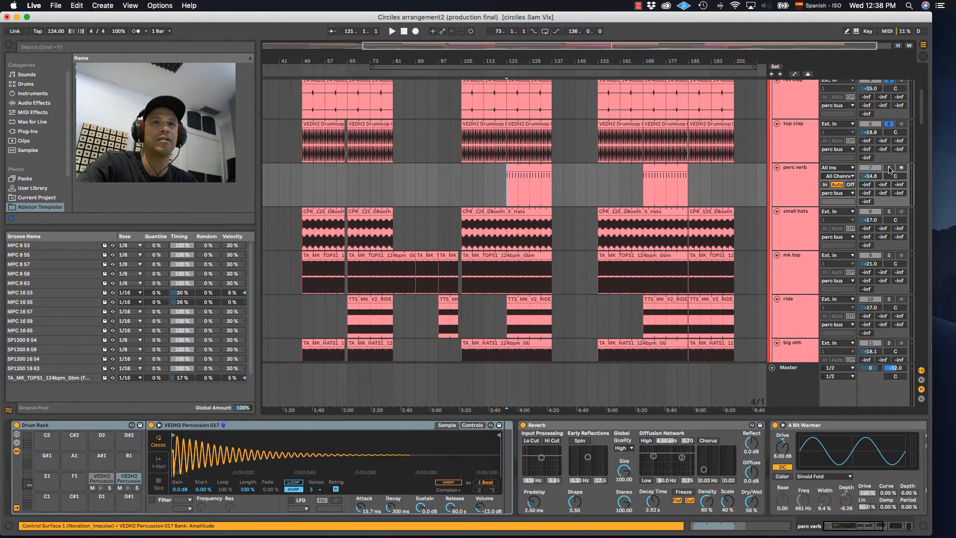
click(889, 167)
key(space)
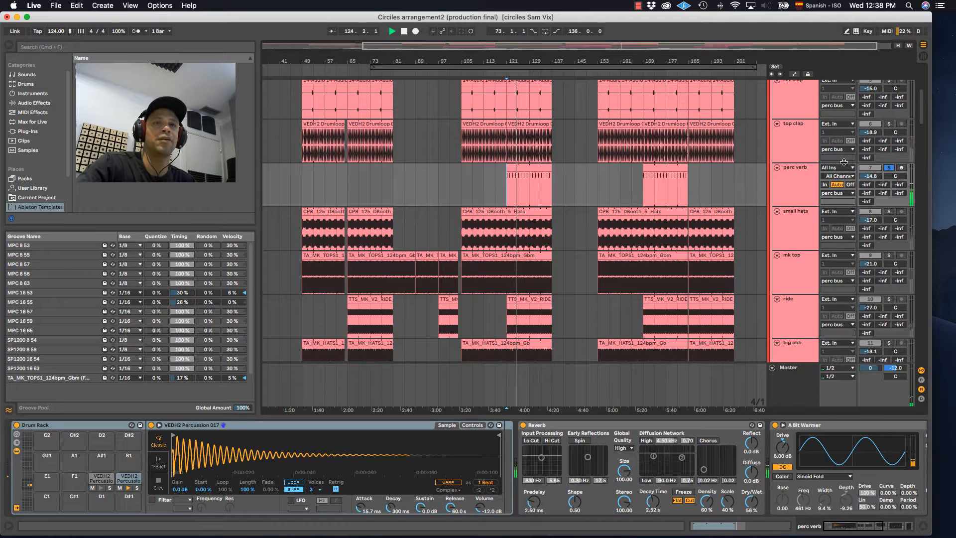
click(889, 168)
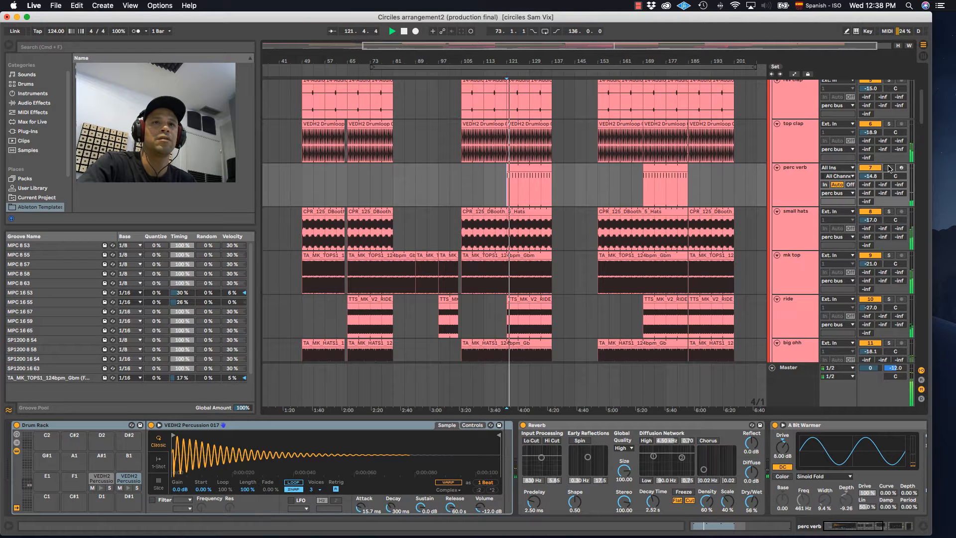
Step: Stop playback and inspect the perc verb drum rack's VEDH2 Percussion 008 pad with its chain list shown
key(space)
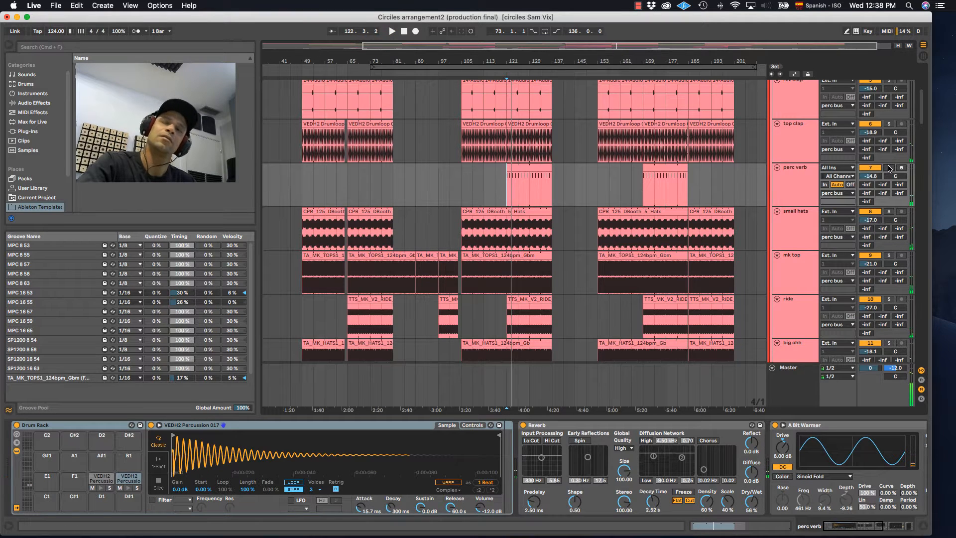
click(789, 177)
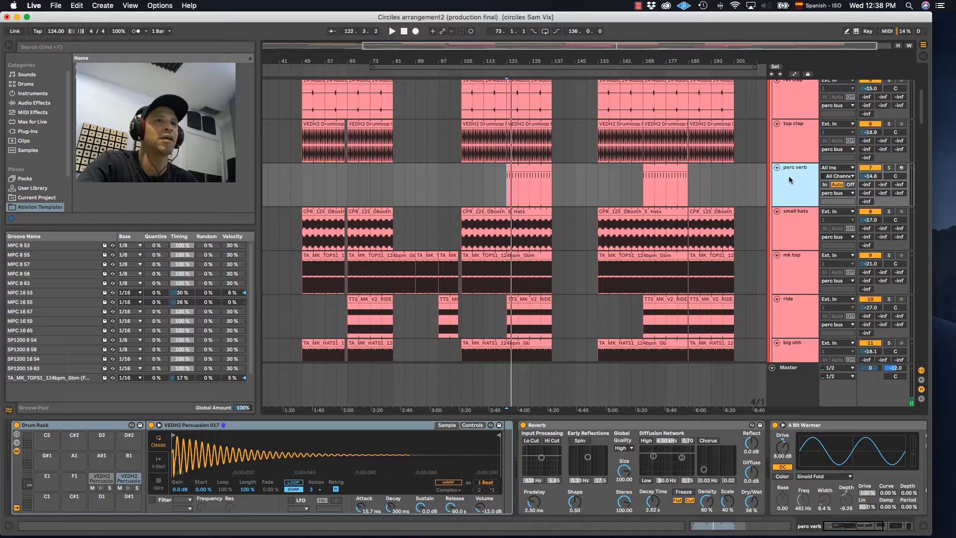
click(102, 479)
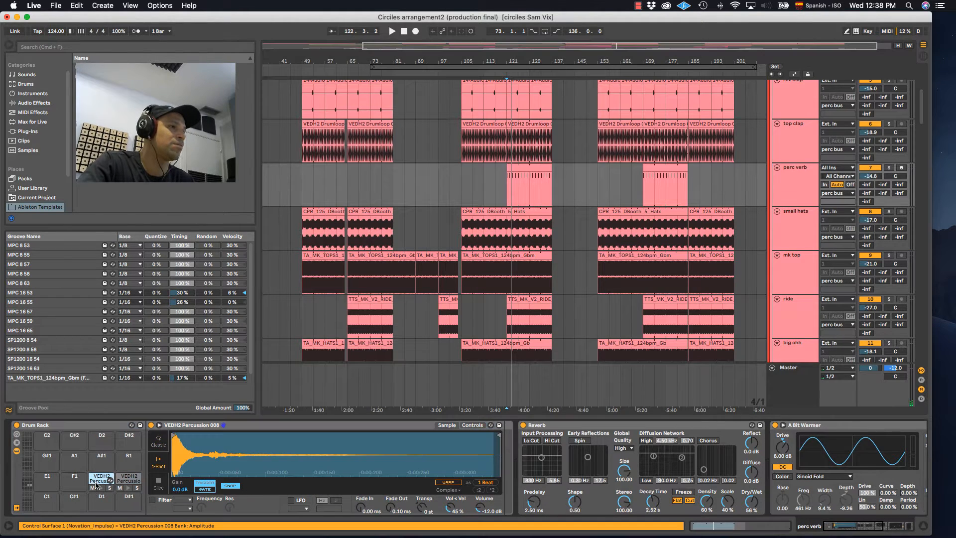
click(17, 443)
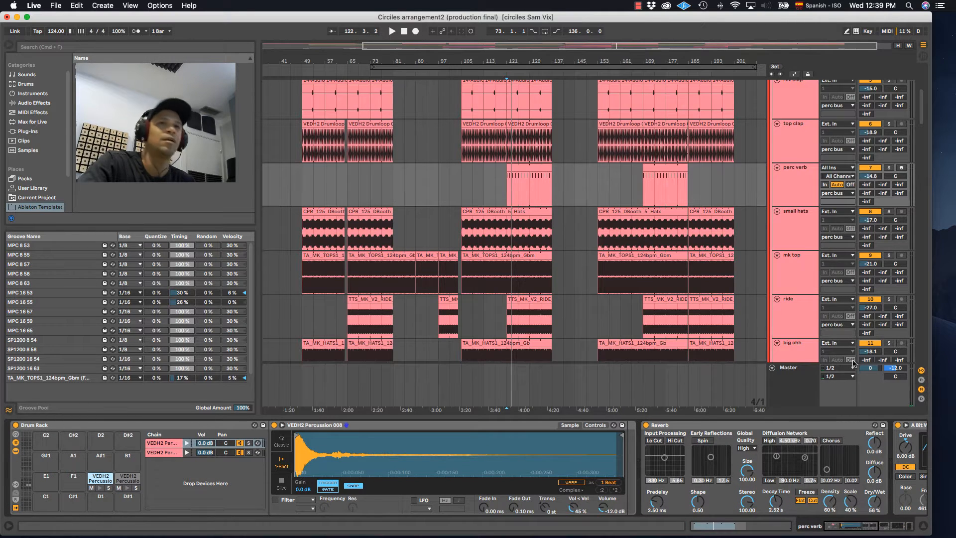
click(794, 186)
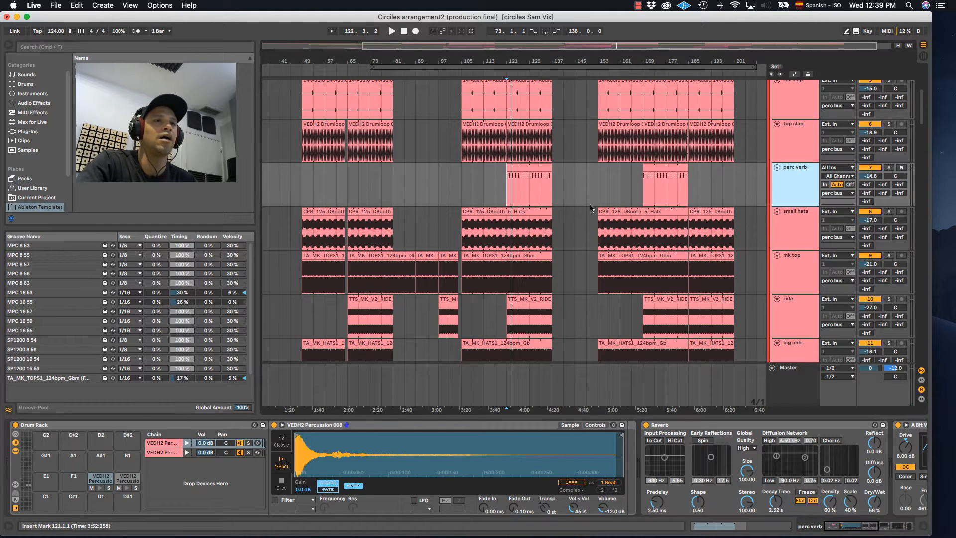
Step: Select the small hats clip spanning bars 65 to 81, solo the small hats track and play it from bar 65
click(470, 213)
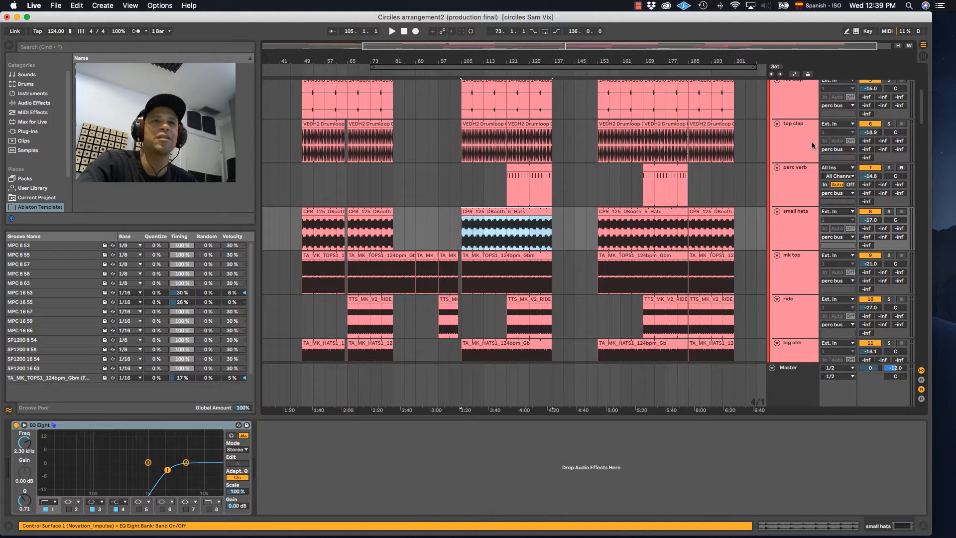
click(812, 142)
click(373, 222)
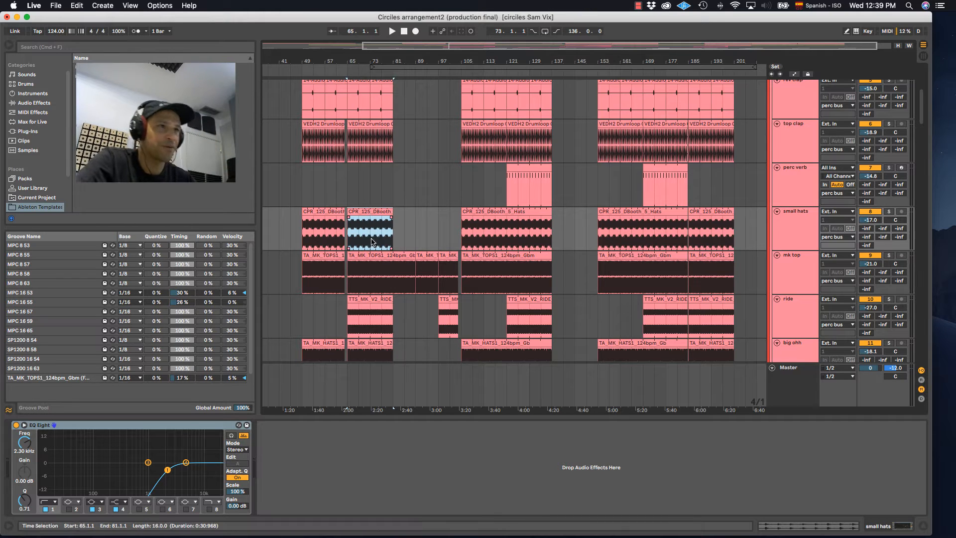
click(793, 215)
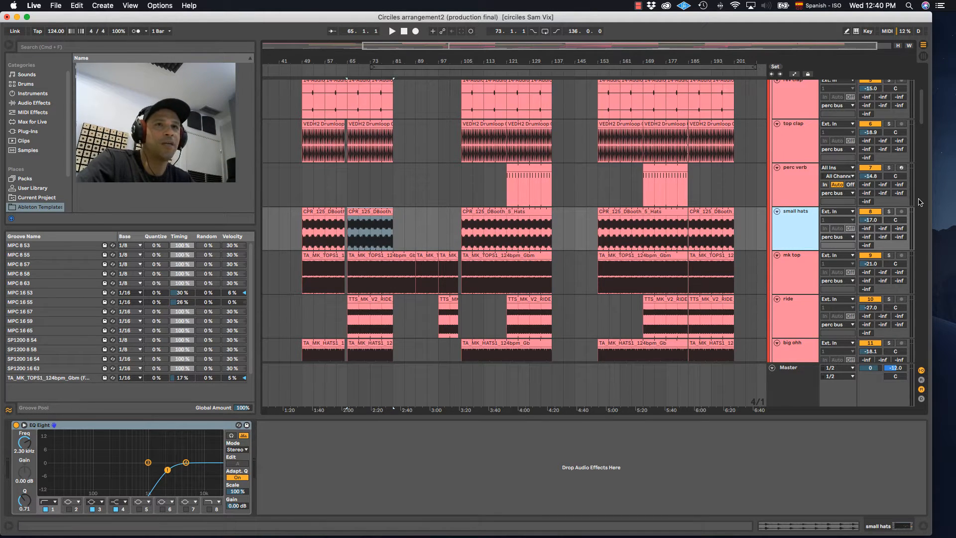
click(890, 211)
key(space)
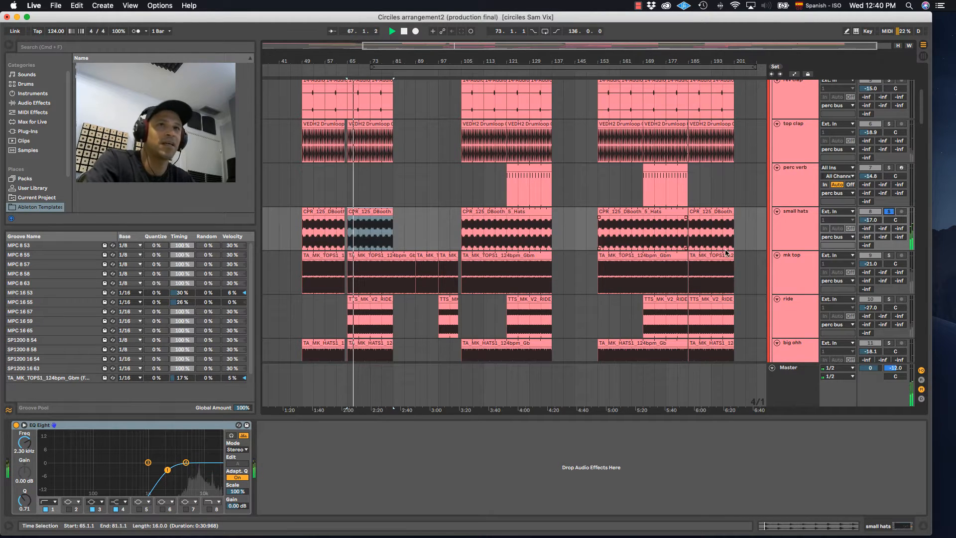
Step: Add the mk top and ride tracks to the small hats solo during playback
click(890, 256)
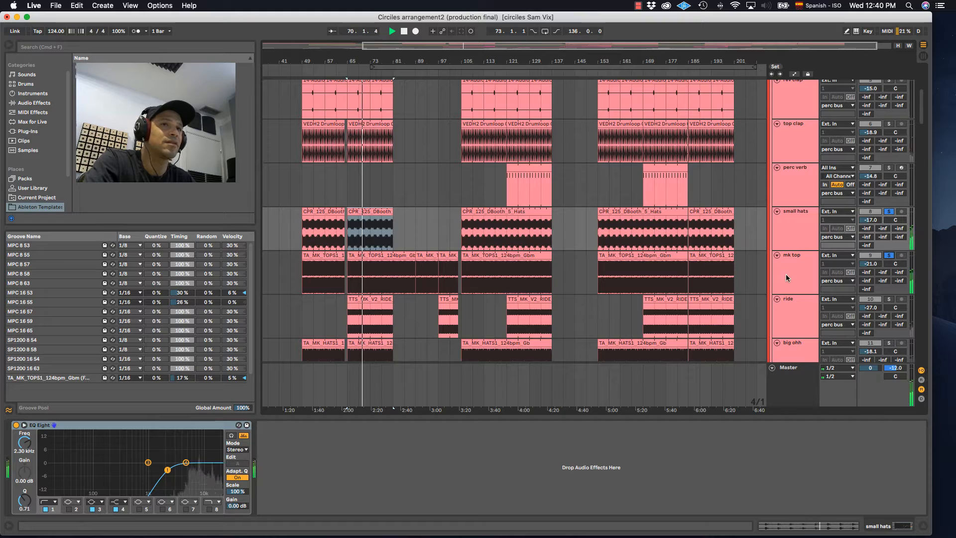
drag(357, 55, 411, 56)
click(810, 304)
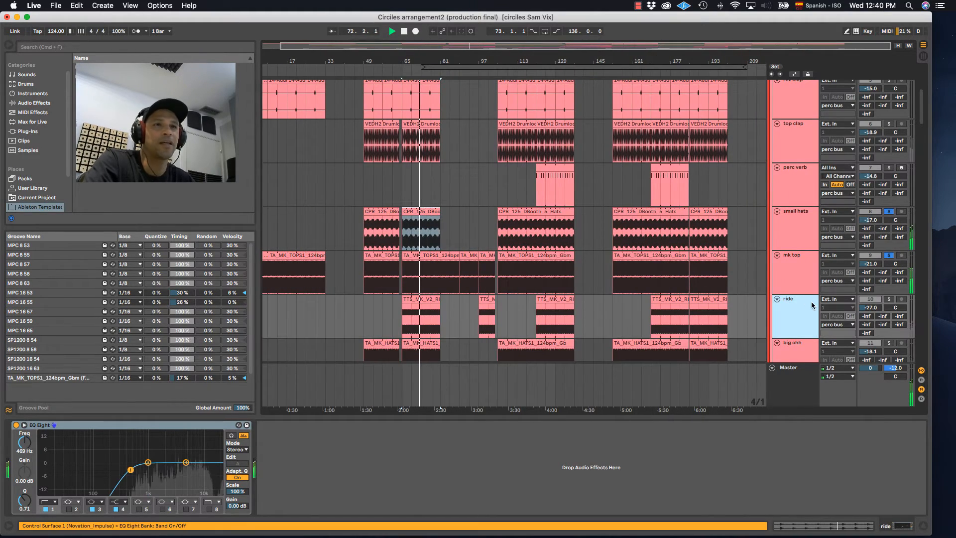
click(889, 300)
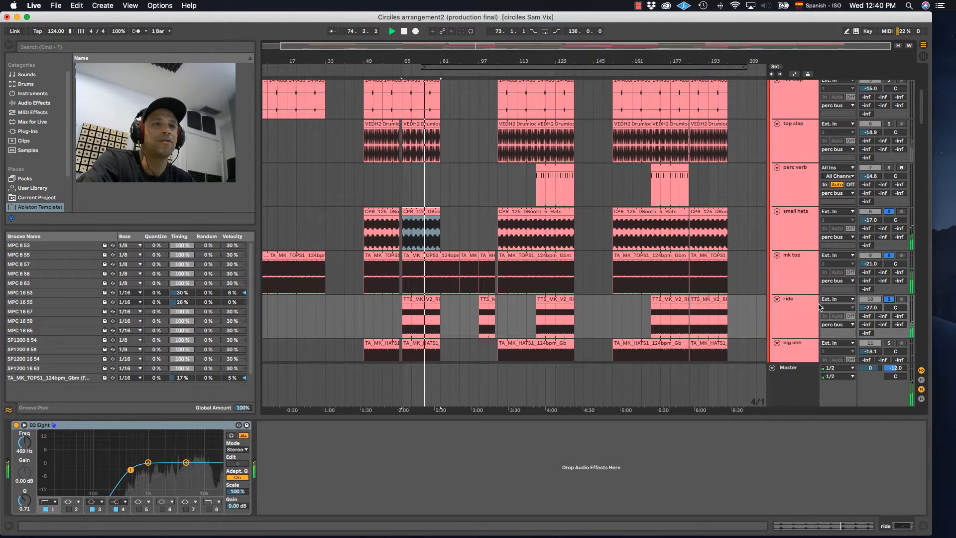
Step: Add the big ohh track to the solo, audition the four hat and top tracks together and stop playback
scroll(789, 307, down, 4)
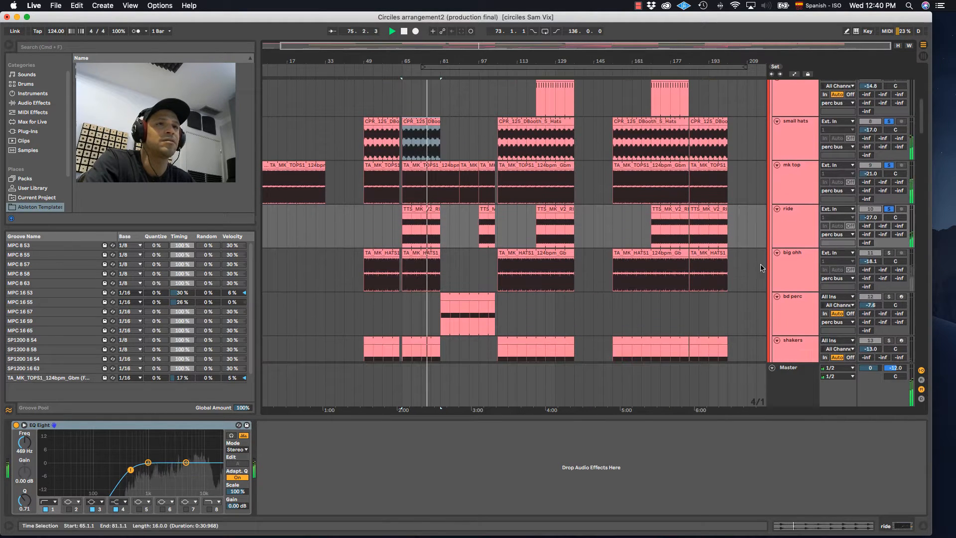
click(793, 259)
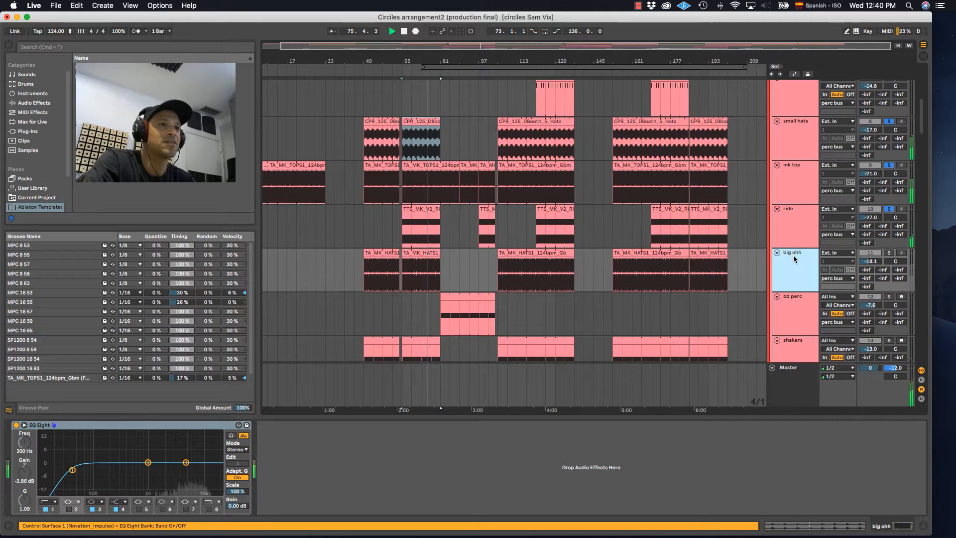
click(890, 253)
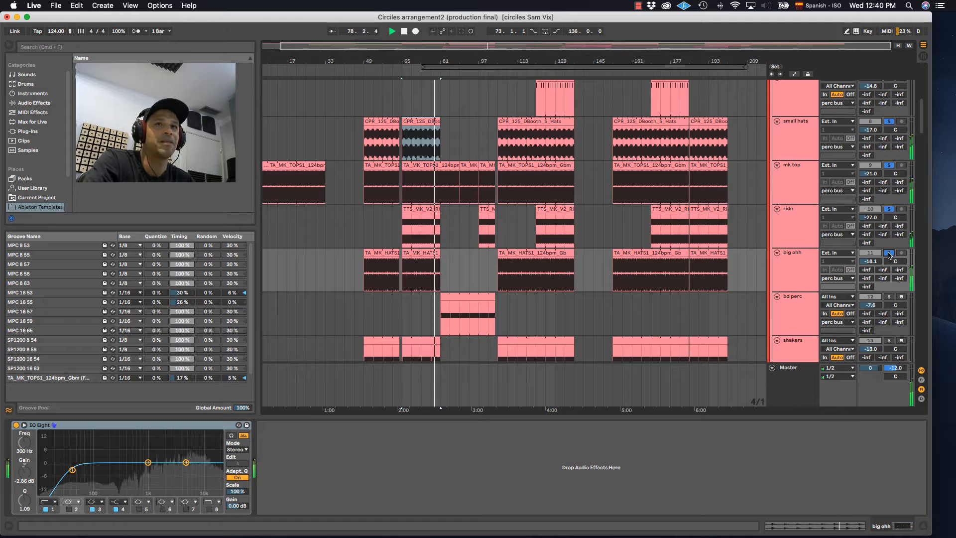
click(418, 282)
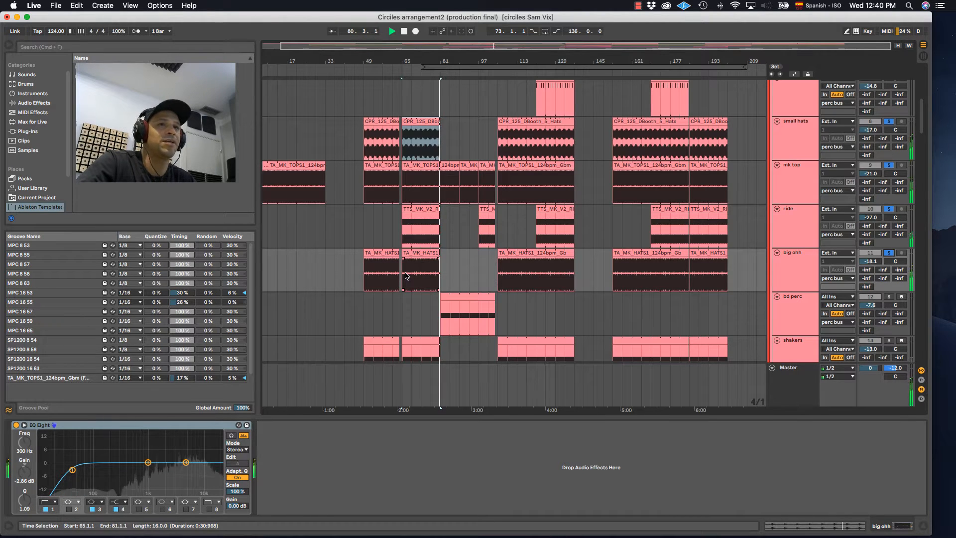
key(space)
Step: Solo only the big ohh track and play it from bar 65
scroll(424, 259, down, 3)
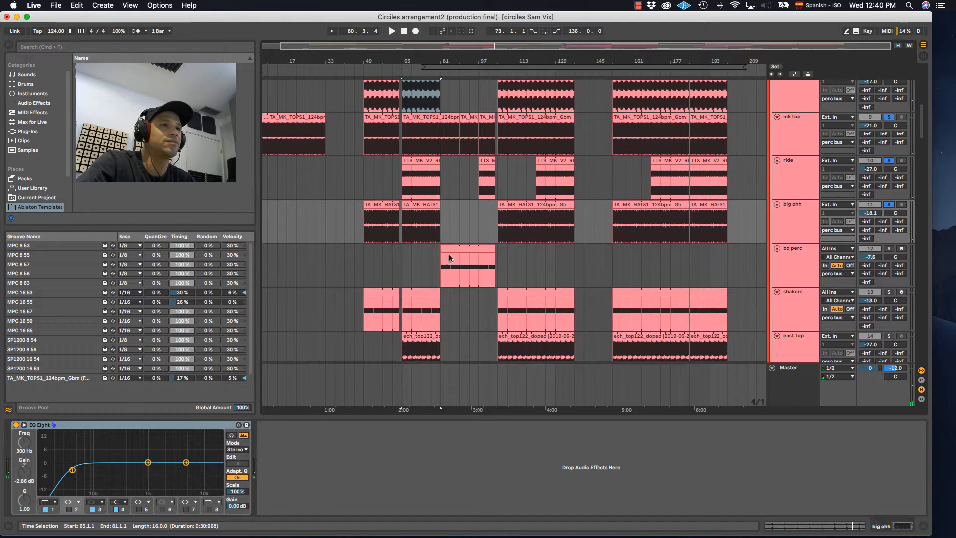
click(890, 205)
click(890, 205)
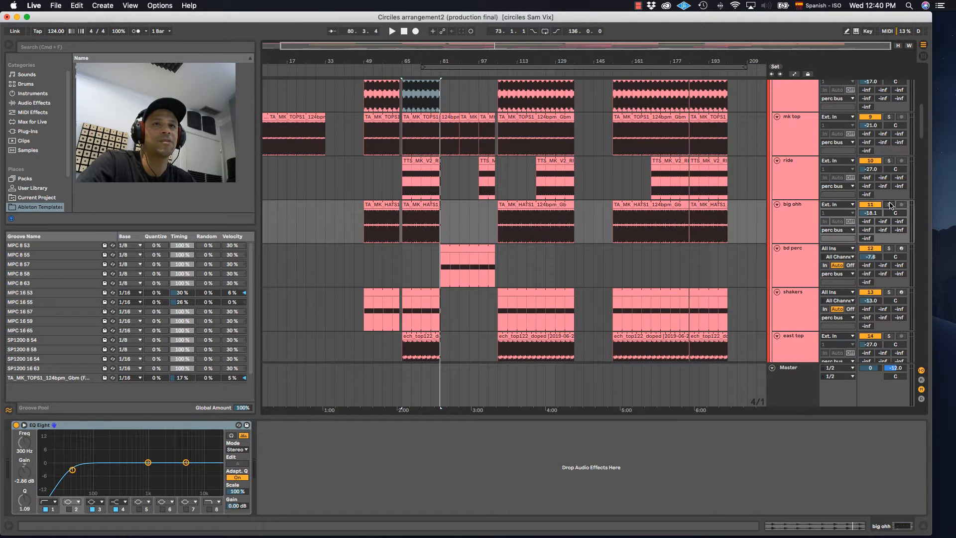
key(space)
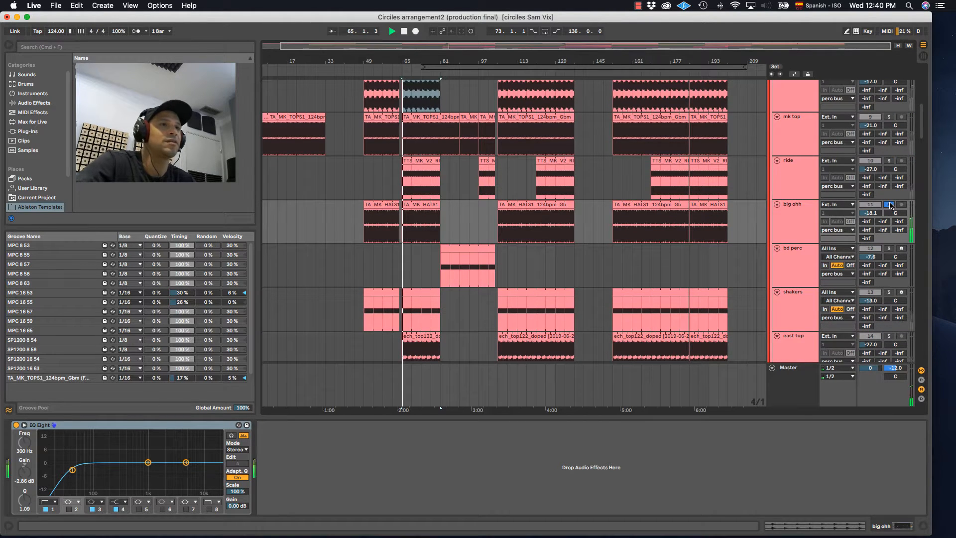
Step: Solo the ride, mk top and small hats tracks one at a time during playback, then stop
click(889, 160)
scroll(879, 194, up, 5)
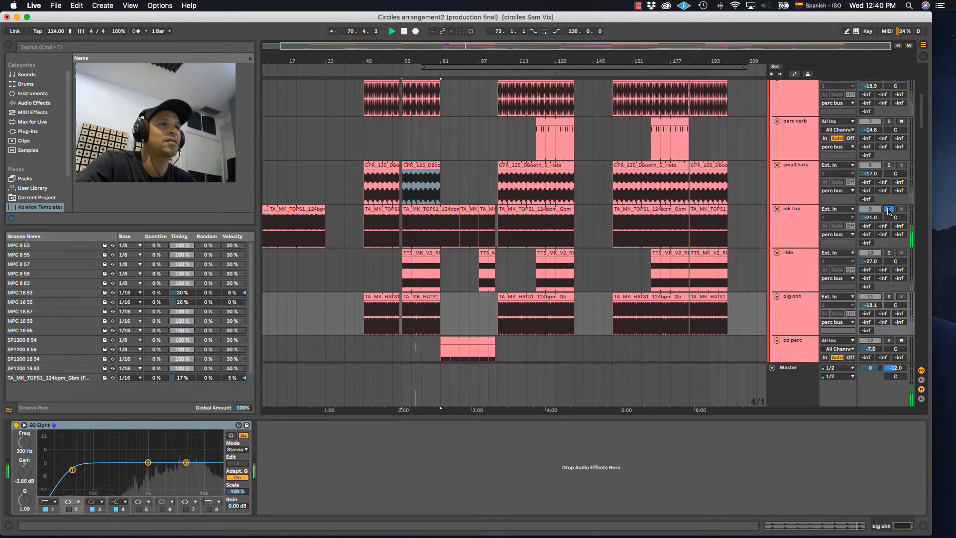
click(890, 165)
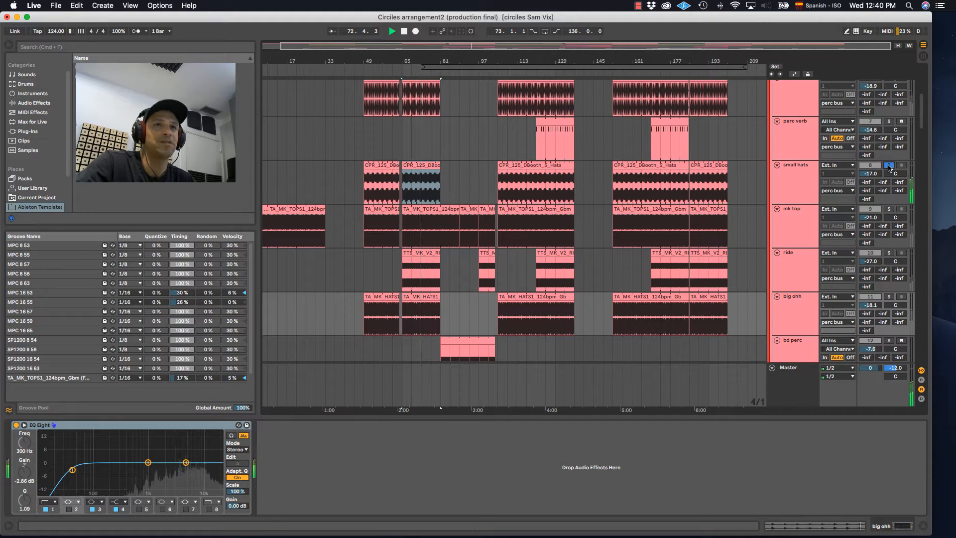
key(space)
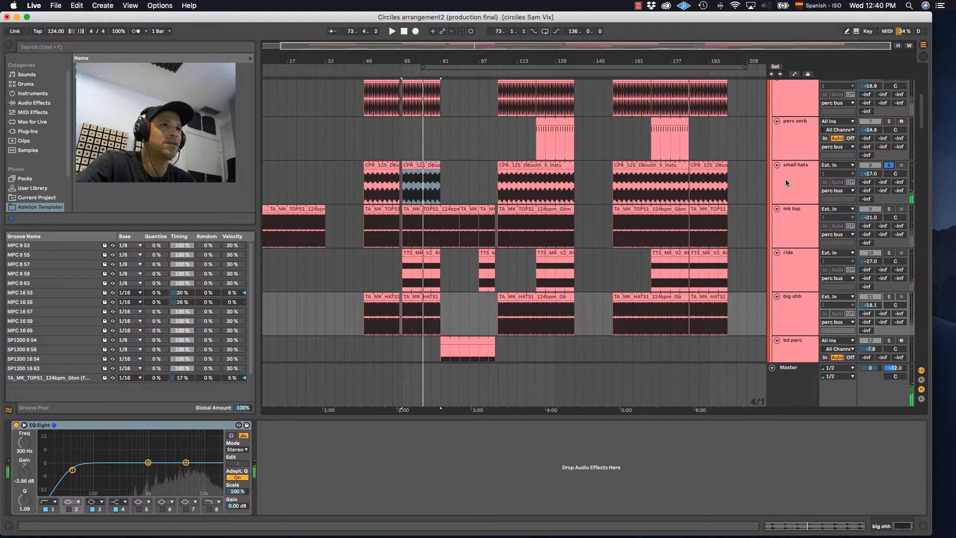
Step: Solo only the bd perc track and play it from the start of its clip at bar 81
scroll(550, 282, down, 2)
scroll(549, 279, down, 2)
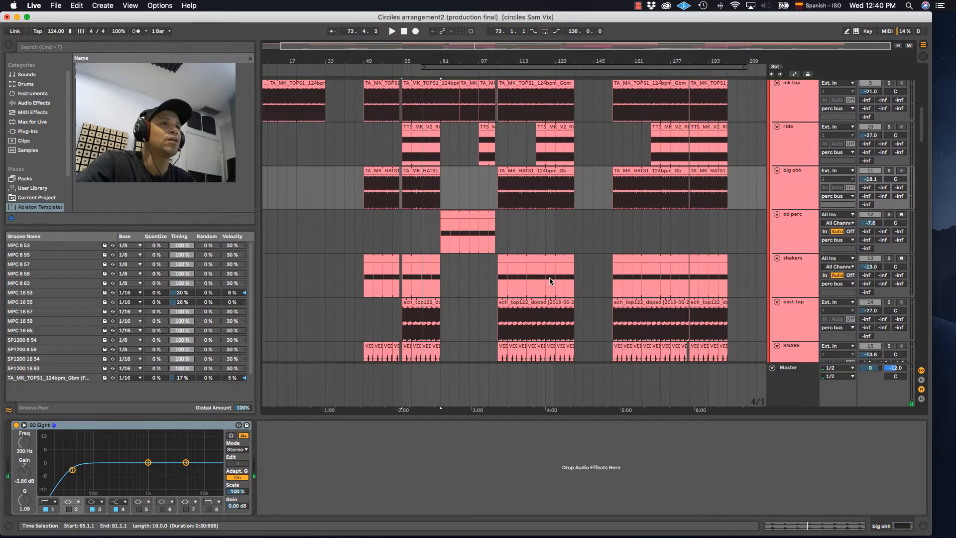
click(443, 231)
click(790, 220)
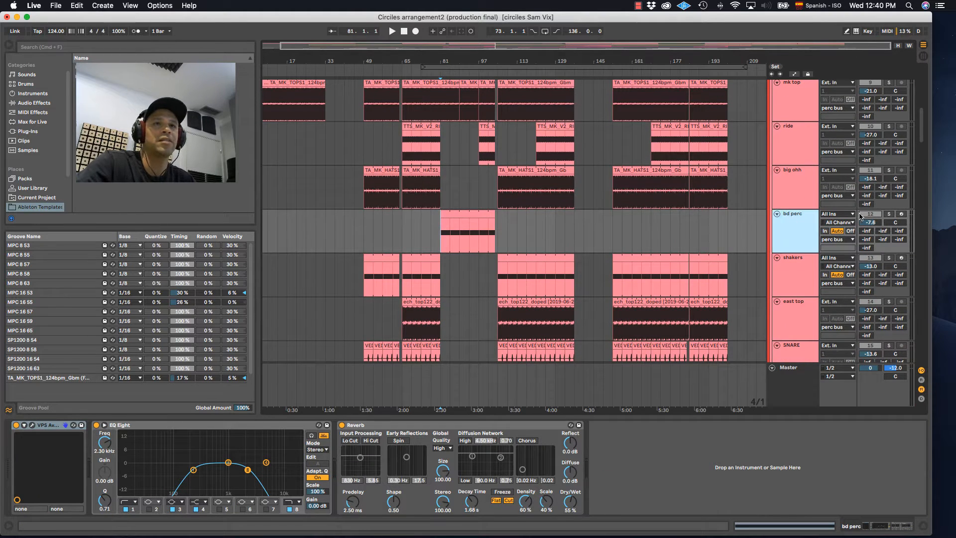
click(891, 215)
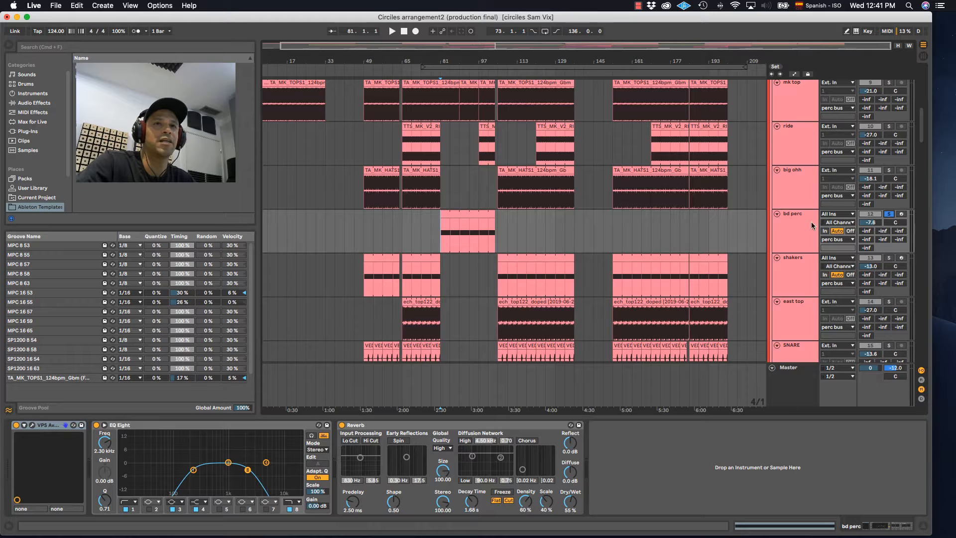
key(space)
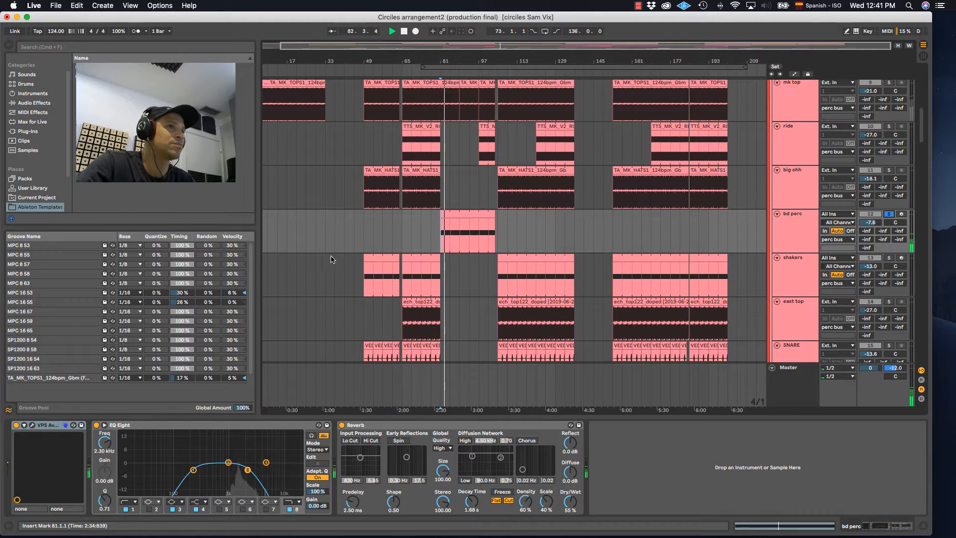
Step: Open the VPS Avenger instrument on bd perc, inspect the Percussion 2 sample in its drum kit and close the plug-in window
click(790, 224)
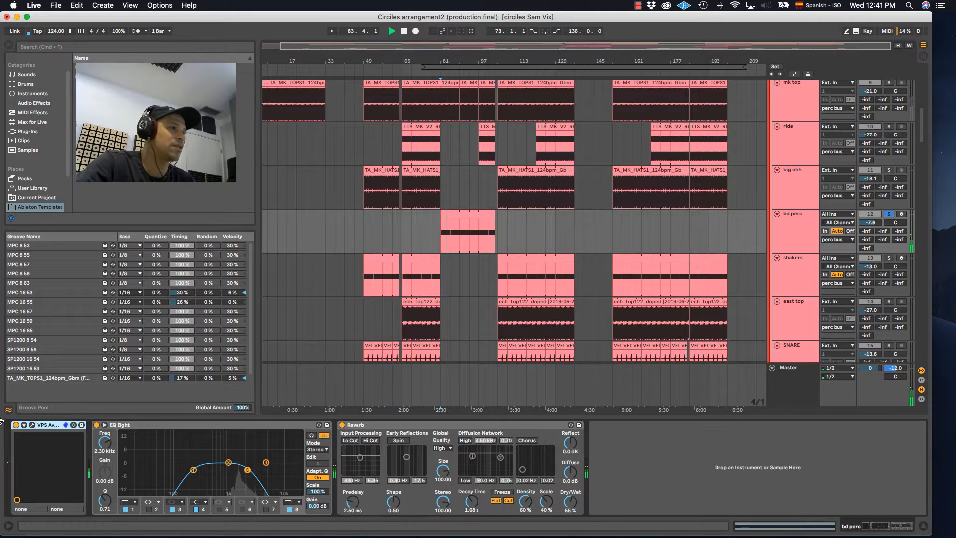
click(33, 434)
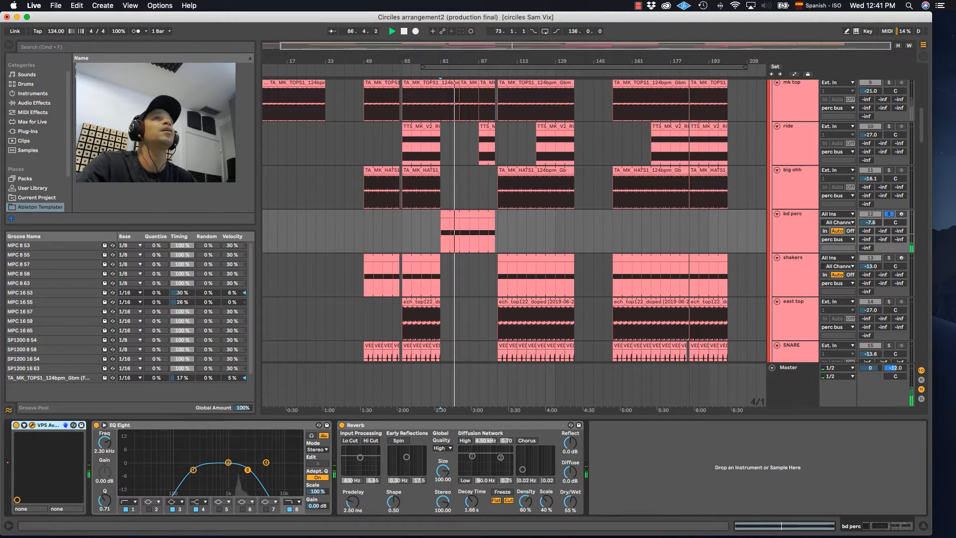
click(32, 425)
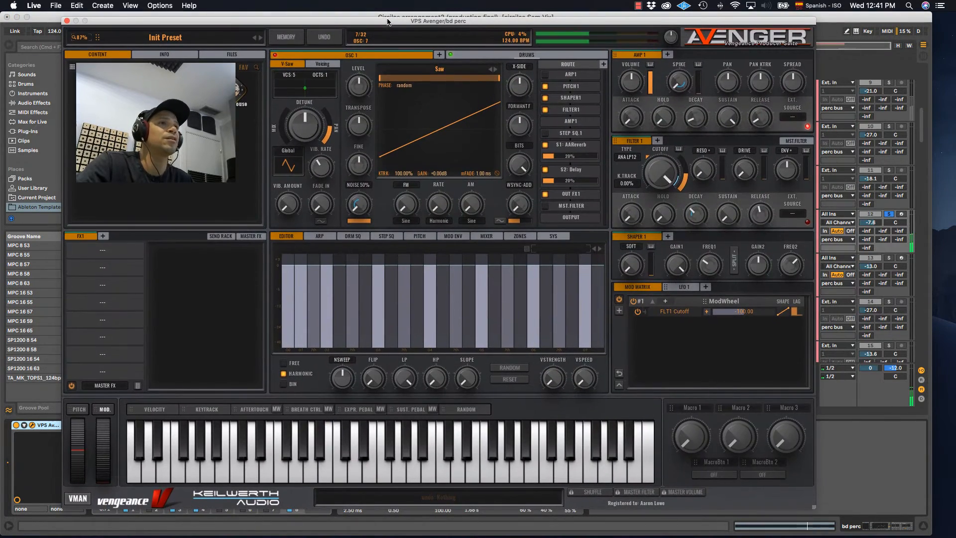
click(492, 56)
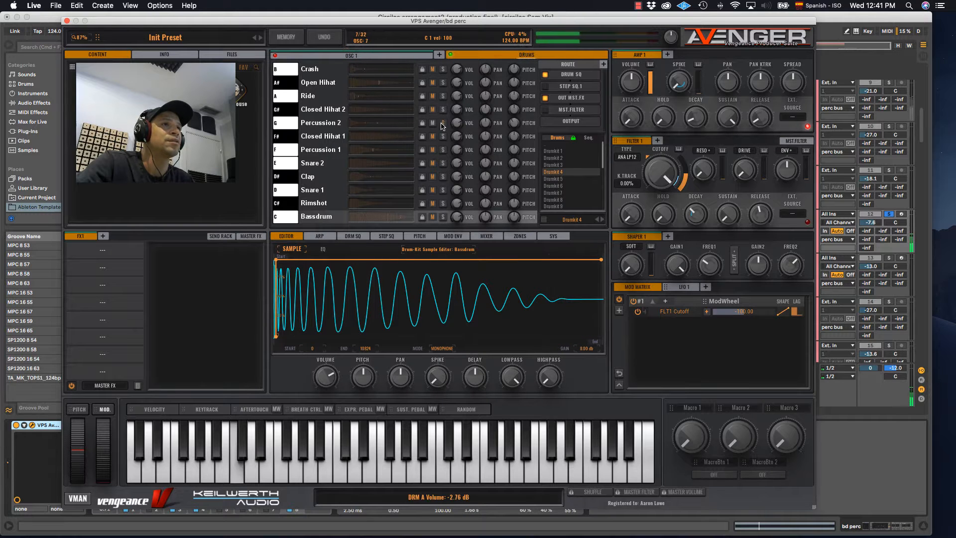
click(324, 126)
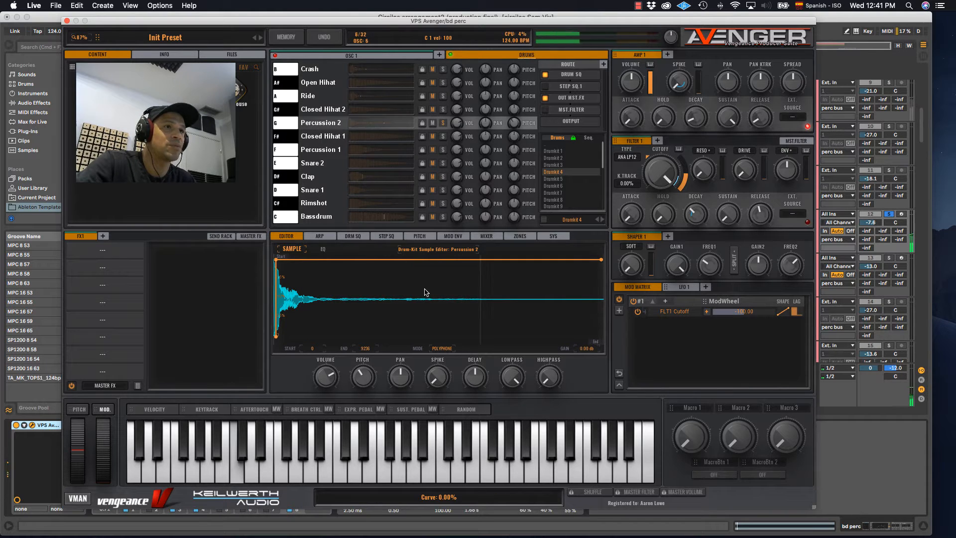
click(67, 21)
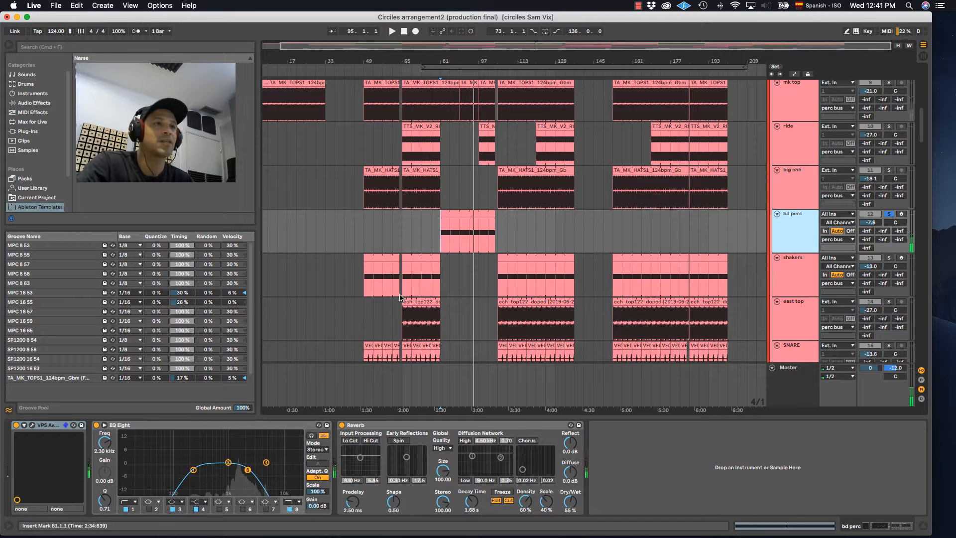
Step: Stop playback, solo only the shakers track and play it from bar 65
key(space)
click(804, 271)
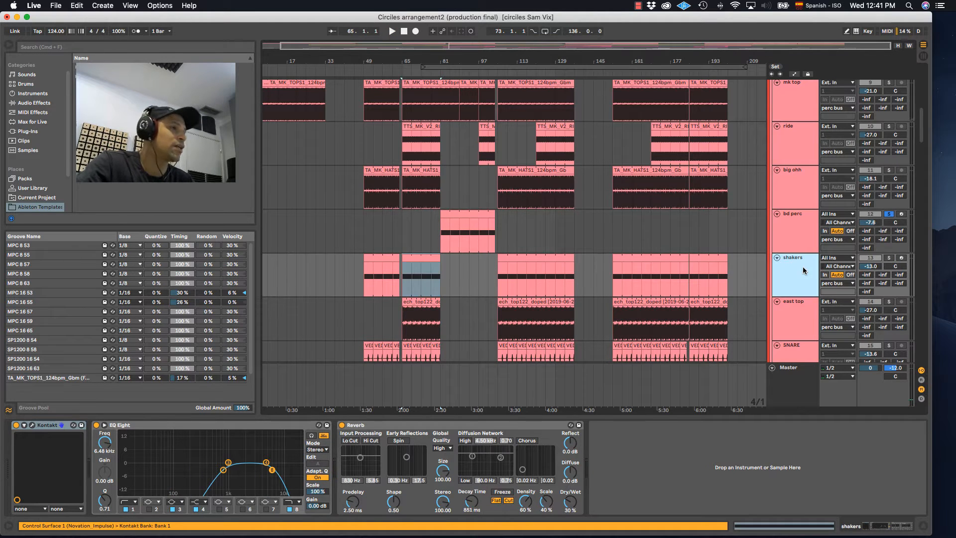
click(890, 259)
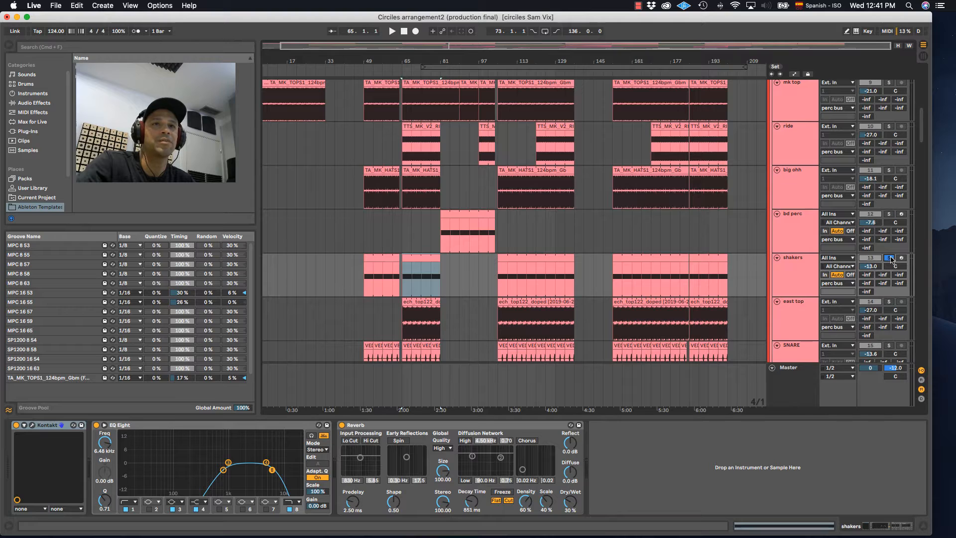
key(space)
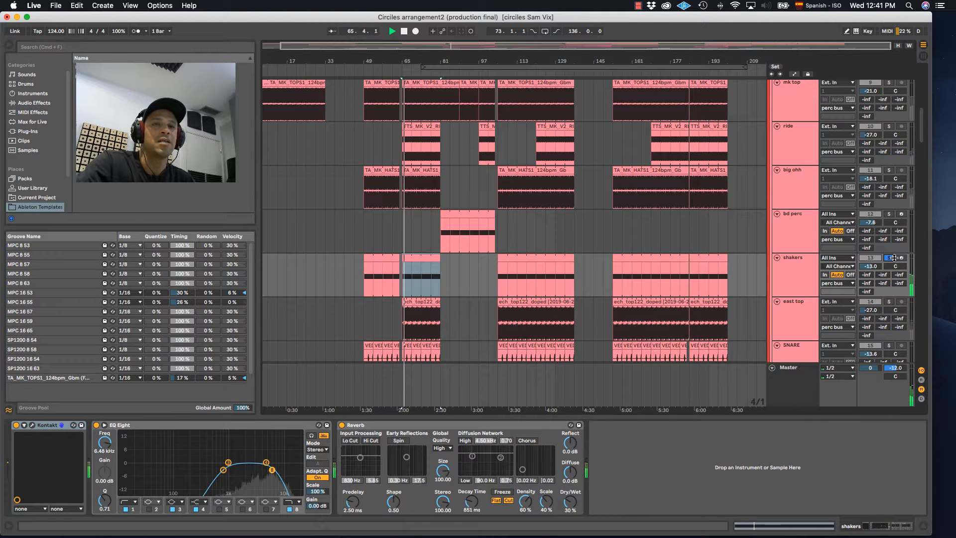
Step: Open the Kontakt instrument on the shakers track to inspect its Shimmer Shake Strike patch, and move the plug-in window clear of the mixer controls
click(808, 272)
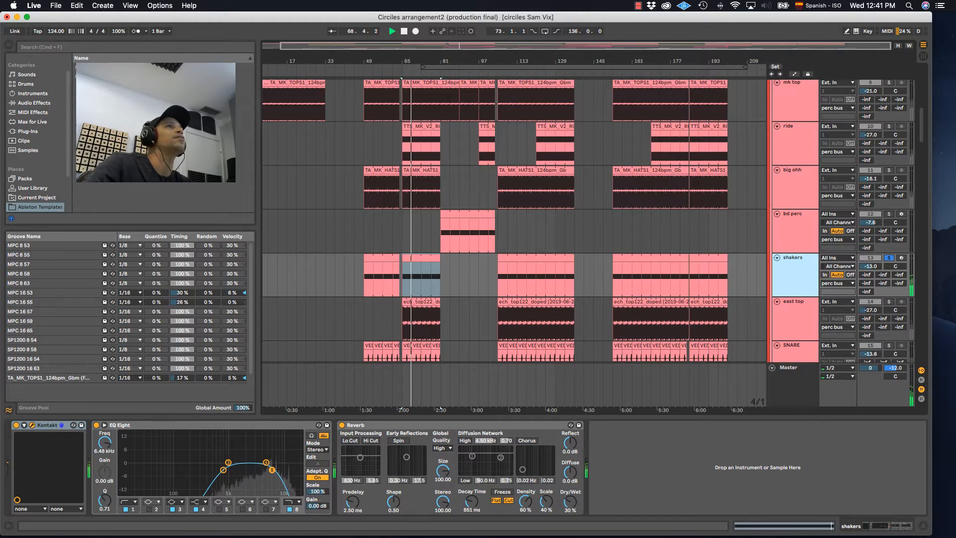
drag(426, 30, 335, 88)
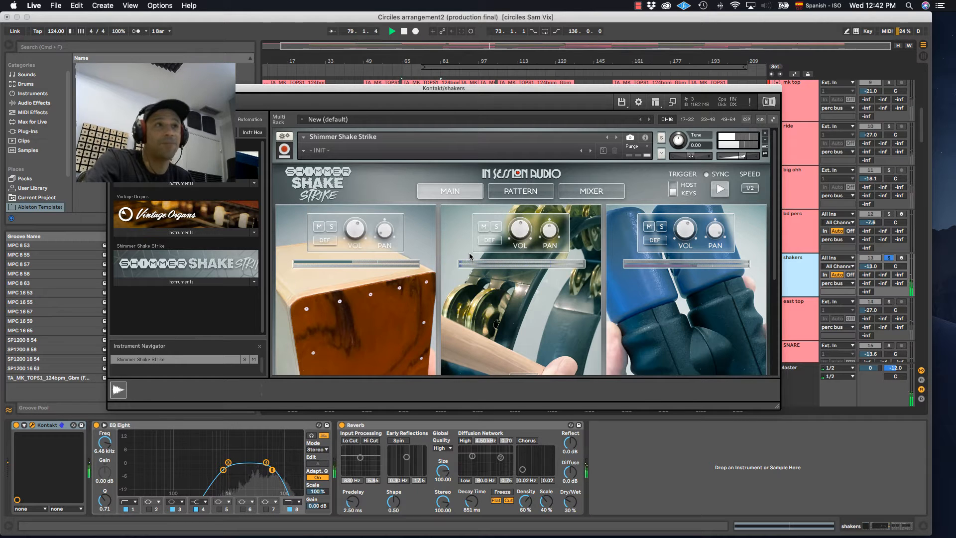
drag(681, 87, 596, 180)
Step: Solo the clap rack together with the shakers, play both from bar 65, stop, and close the Kontakt window
scroll(792, 194, up, 8)
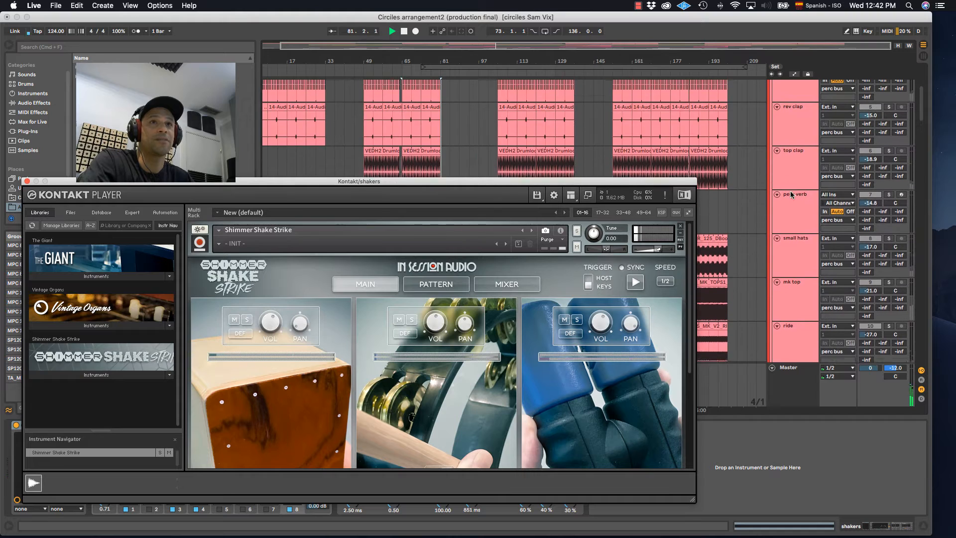
scroll(792, 194, up, 3)
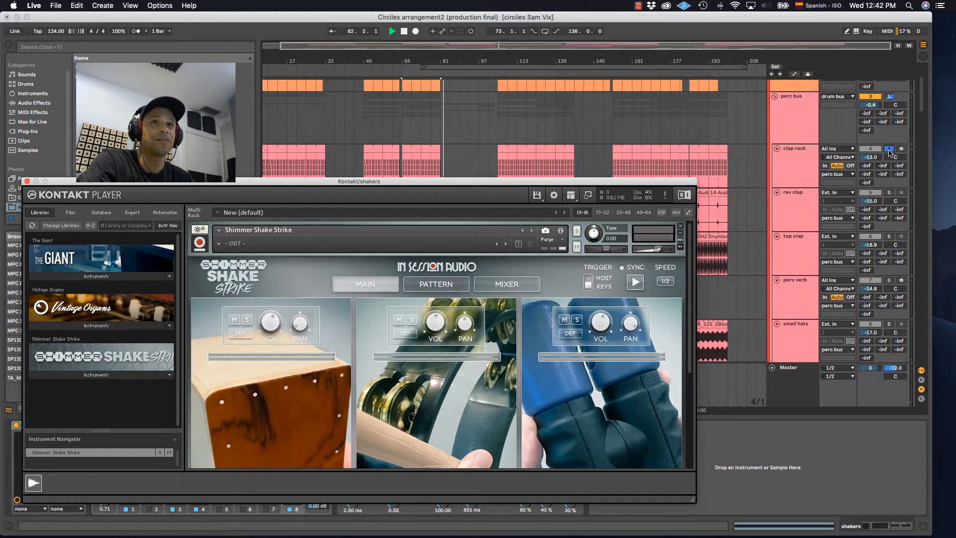
key(space)
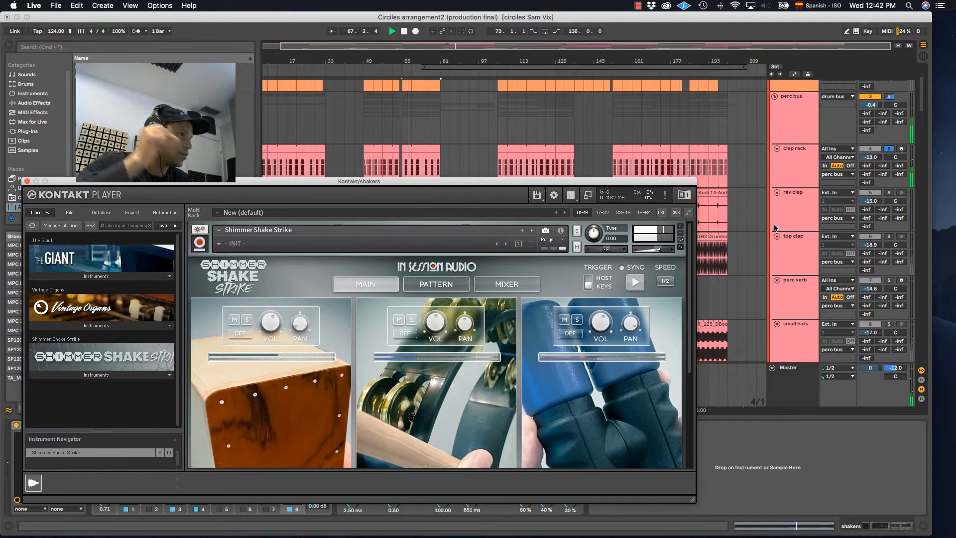
key(space)
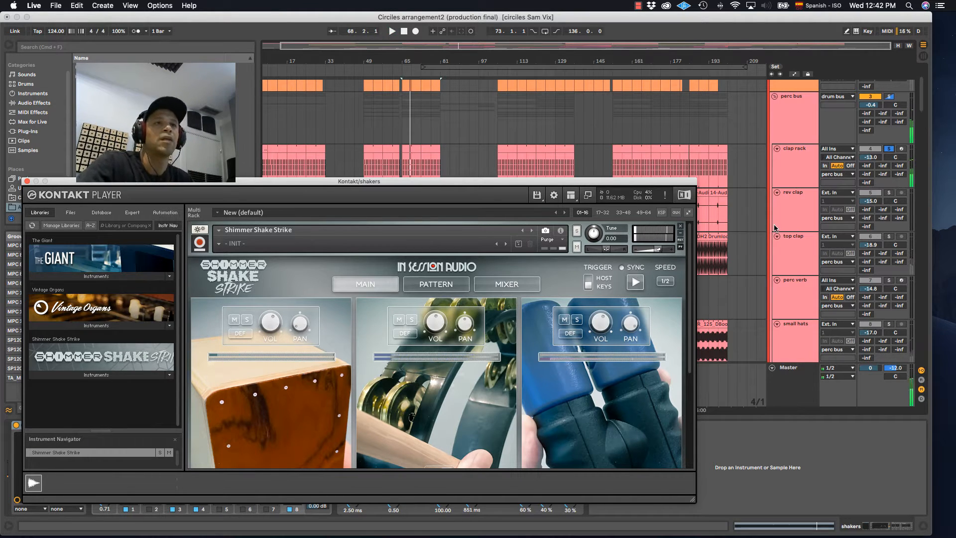
scroll(774, 229, up, 1)
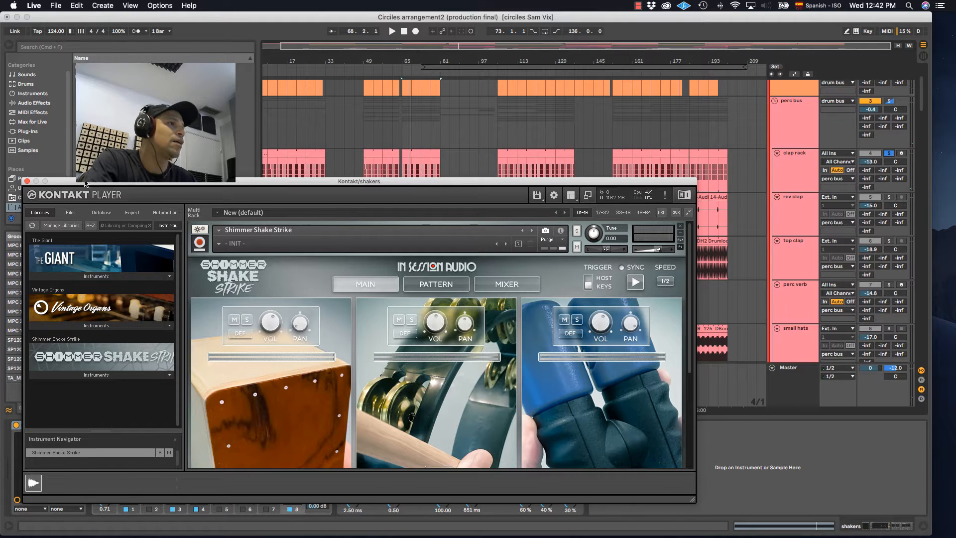
drag(86, 184, 223, 96)
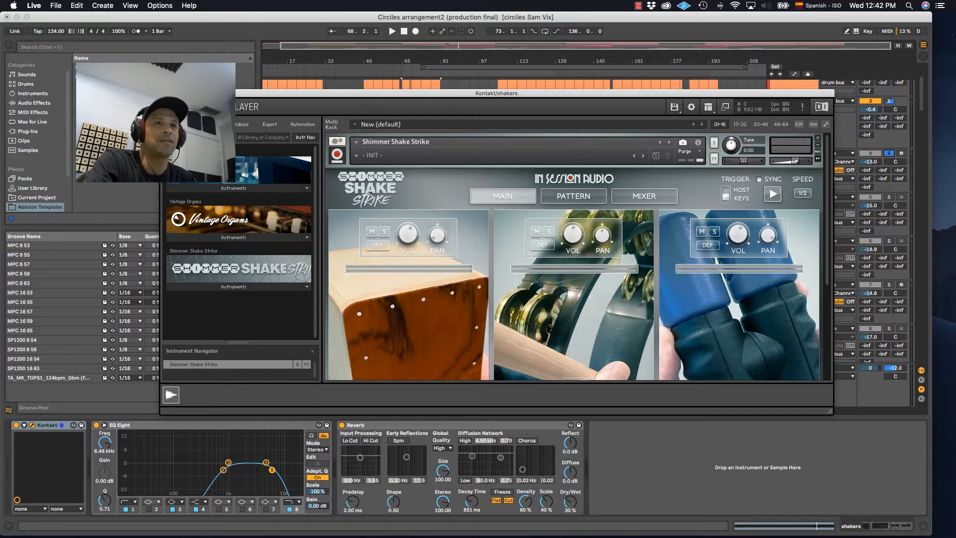
click(166, 93)
Step: Solo only the east top track and play it from the start of its clip at bar 65
scroll(752, 248, down, 6)
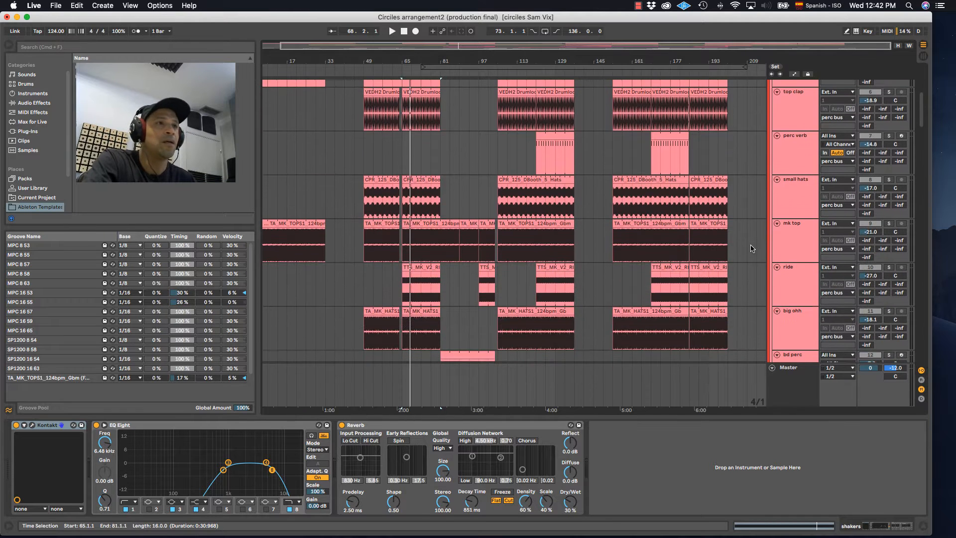
scroll(752, 248, down, 2)
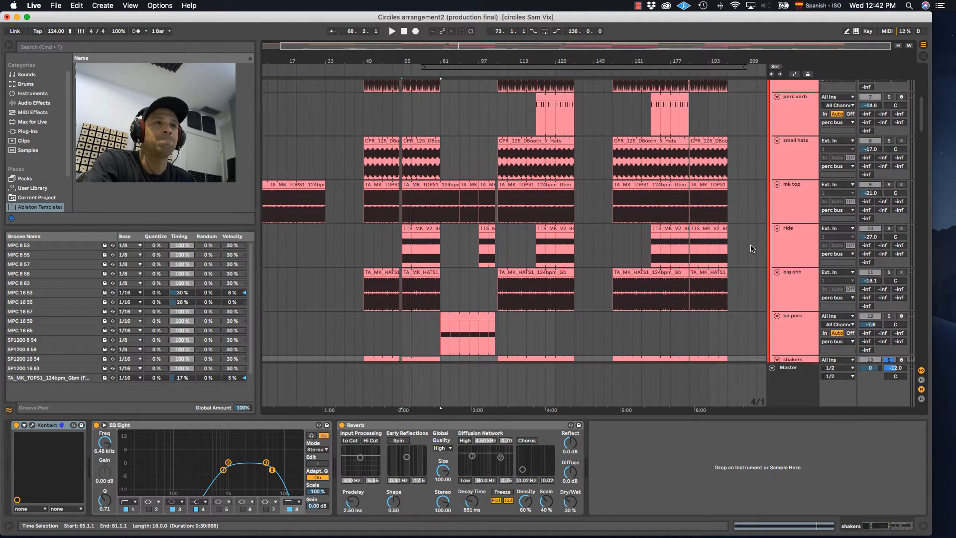
scroll(752, 249, down, 6)
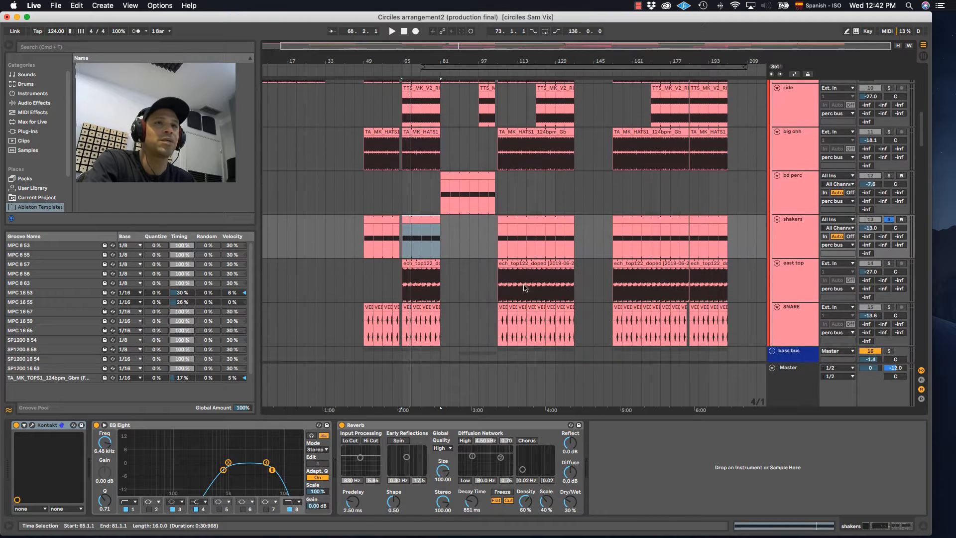
click(546, 293)
click(430, 264)
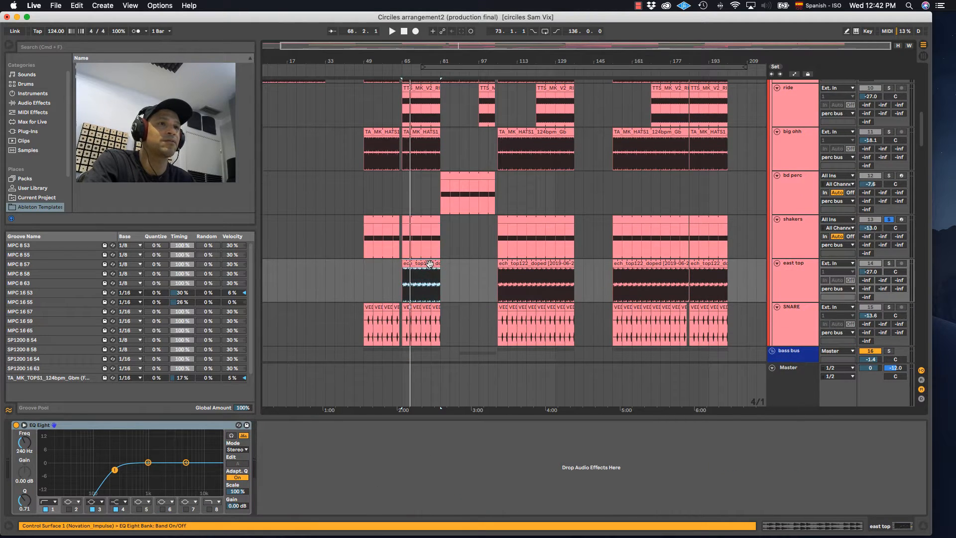
click(890, 263)
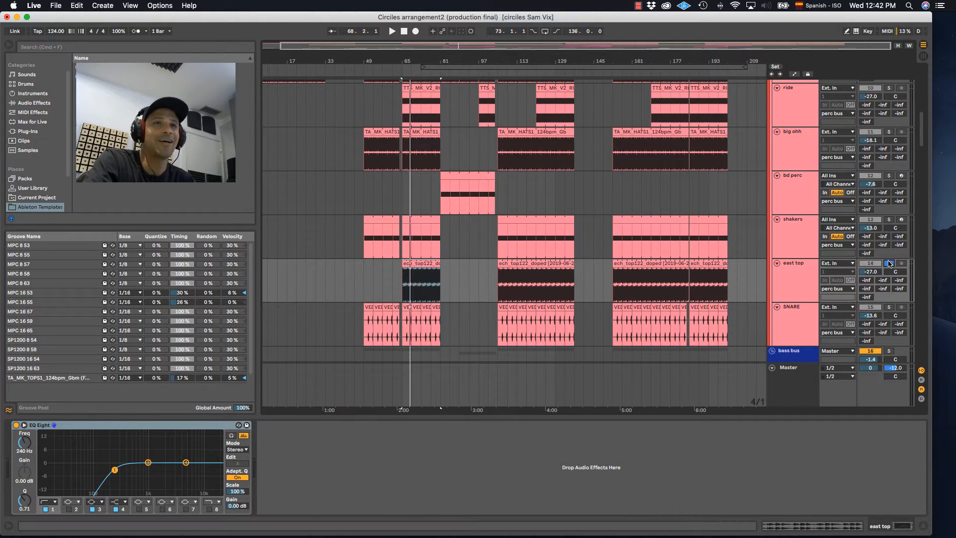
key(space)
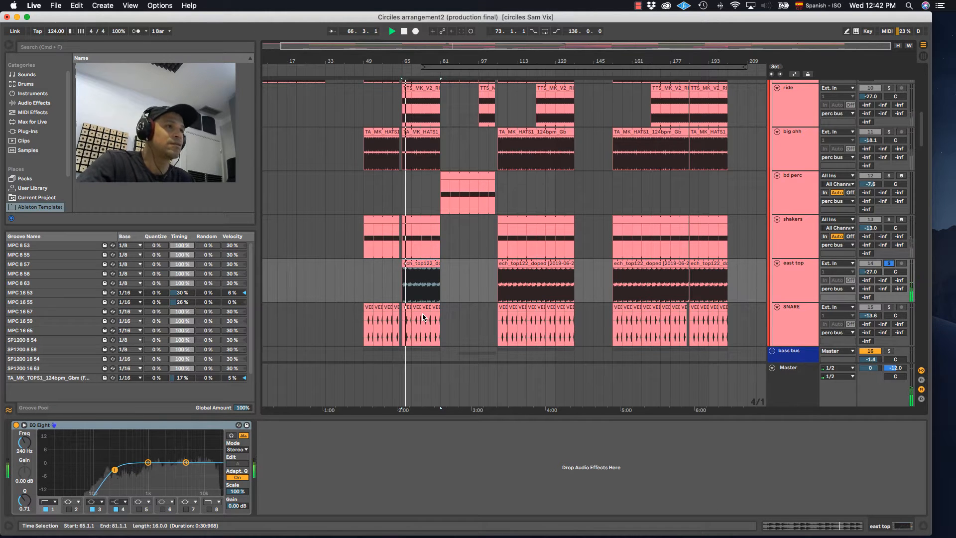
Step: Examine the east top clip's waveform up close during playback, select the track and stop
key(z)
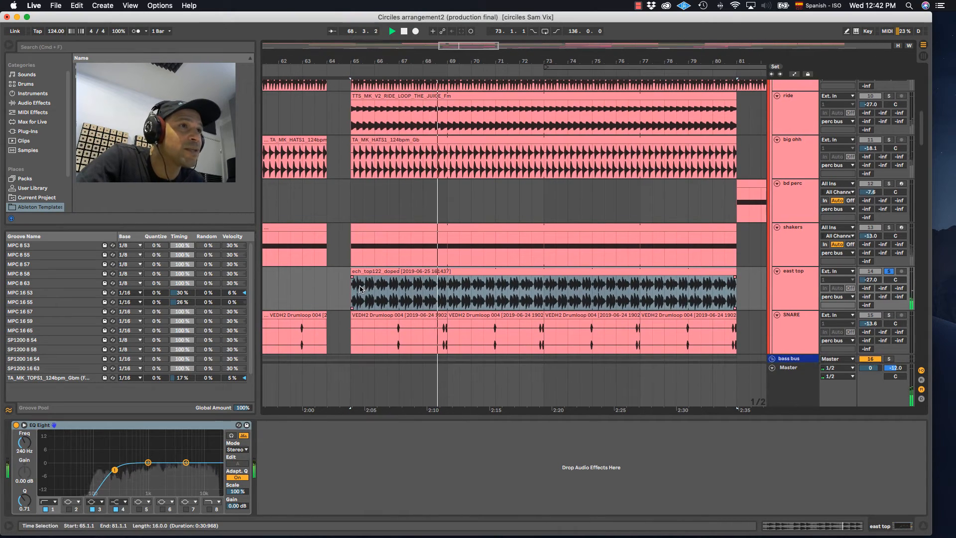
scroll(455, 296, up, 1)
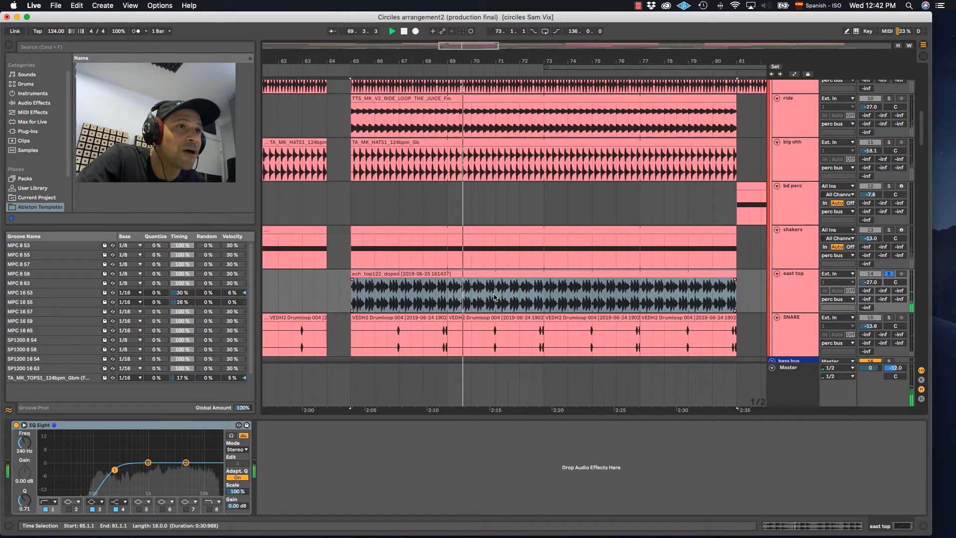
click(803, 284)
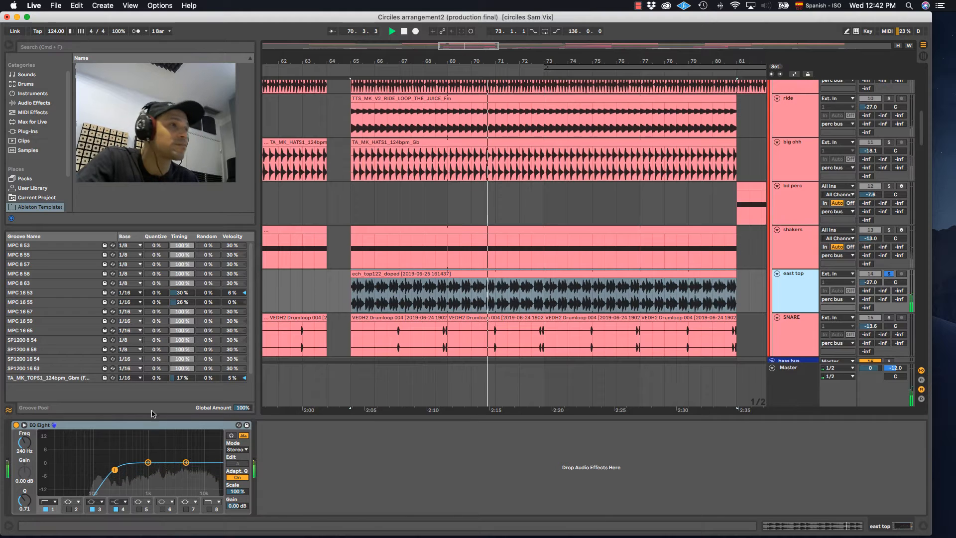
key(space)
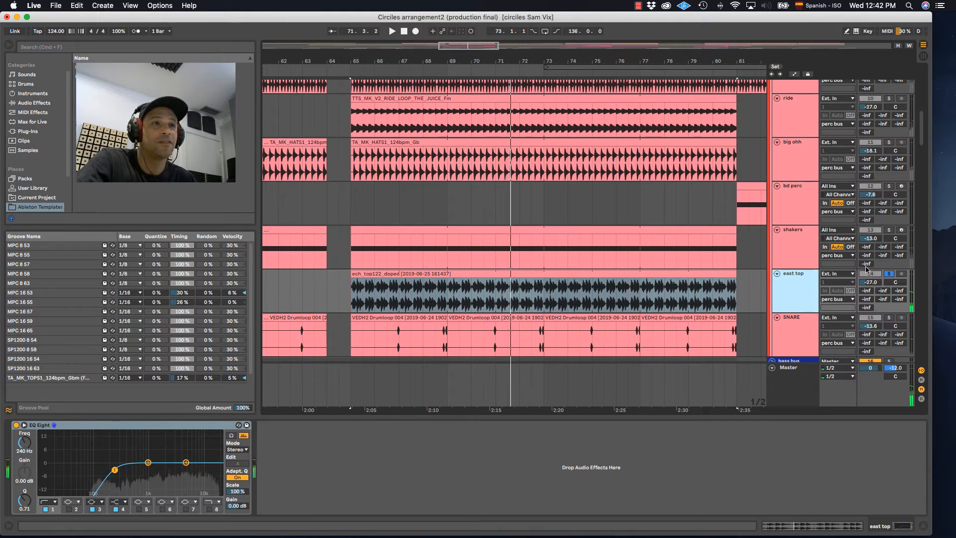
Step: Solo only the SNARE track, play it from 68.4.1 just before the double hit, and stop
scroll(778, 314, down, 3)
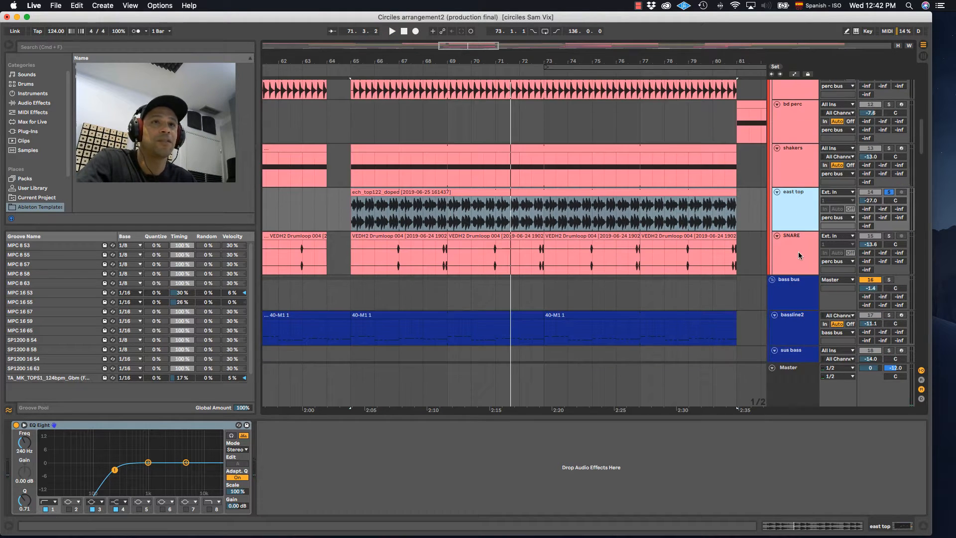
click(799, 256)
click(891, 236)
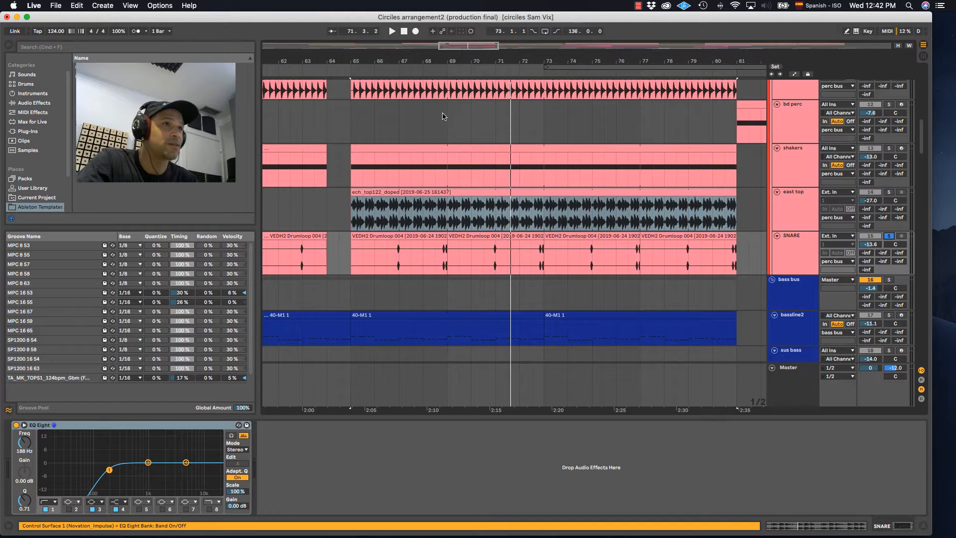
drag(439, 60, 455, 95)
click(504, 236)
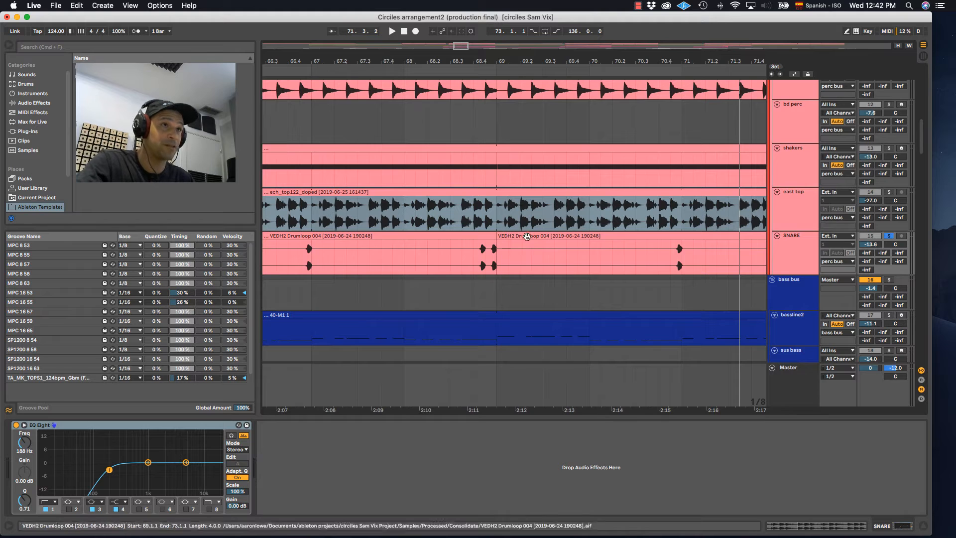
drag(456, 60, 544, 37)
click(550, 264)
key(space)
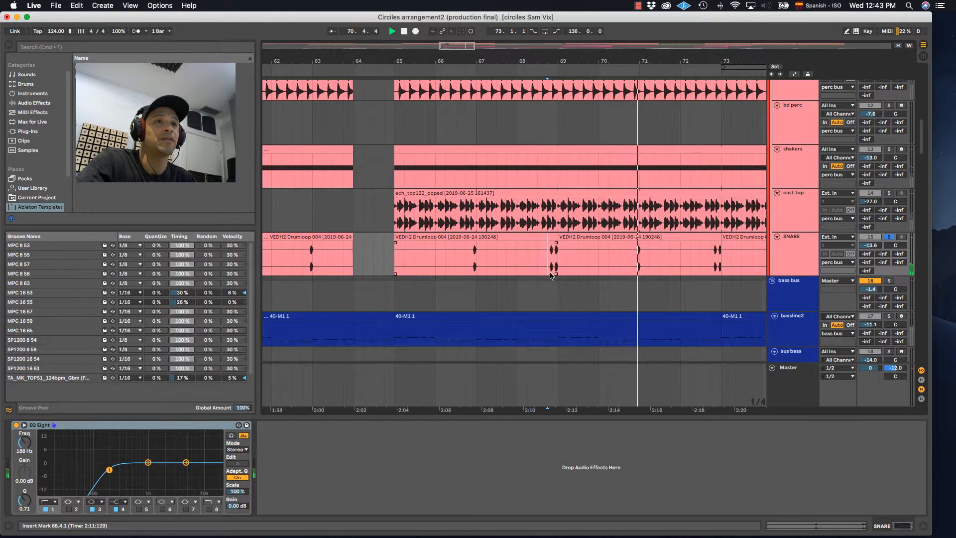
key(space)
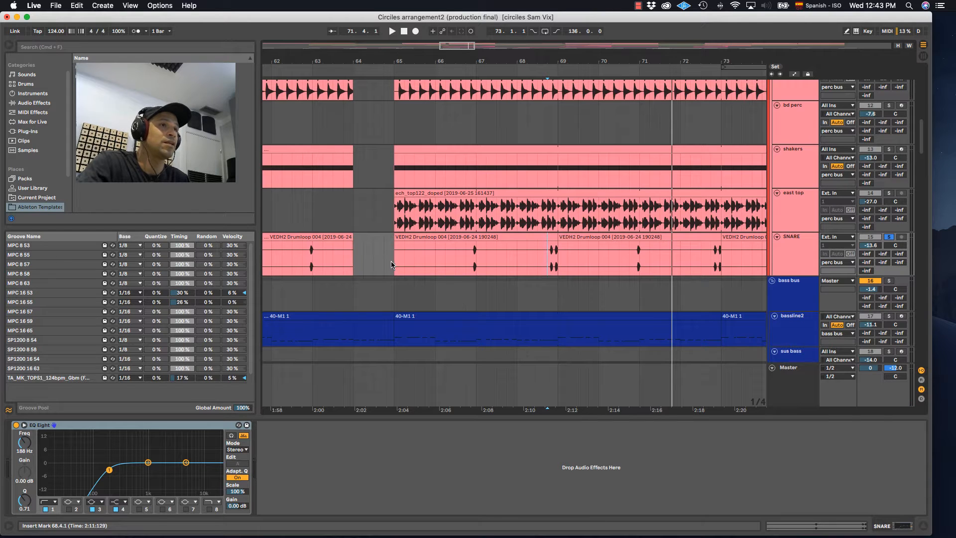
Step: Mark bars 67 to 69 on the SNARE track, replay the double hit from just before bar 69, and stop
drag(392, 264, 567, 265)
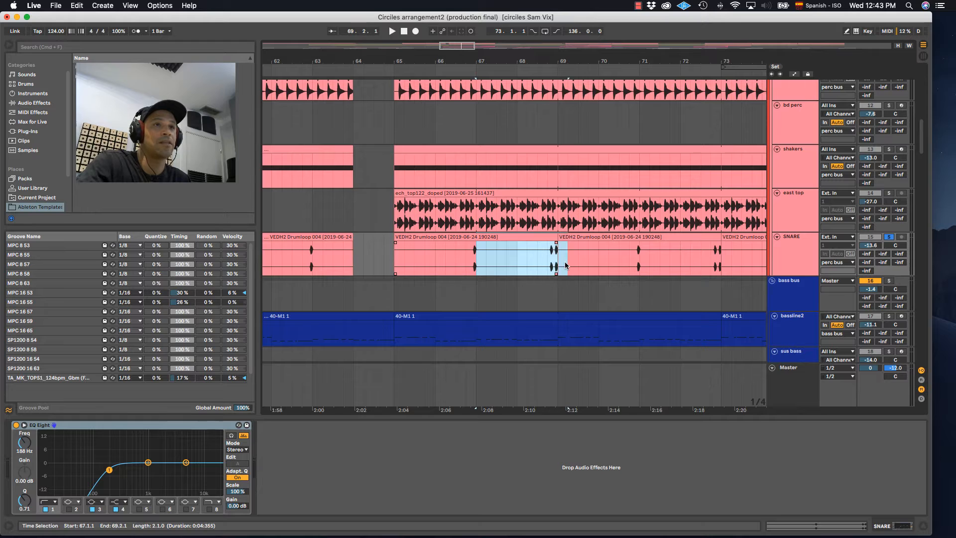
scroll(527, 258, down, 2)
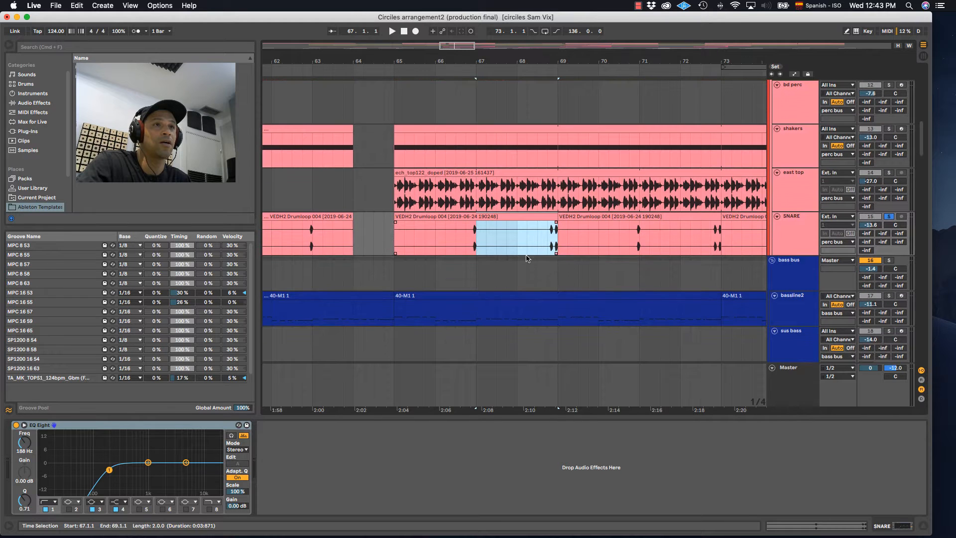
click(547, 240)
key(space)
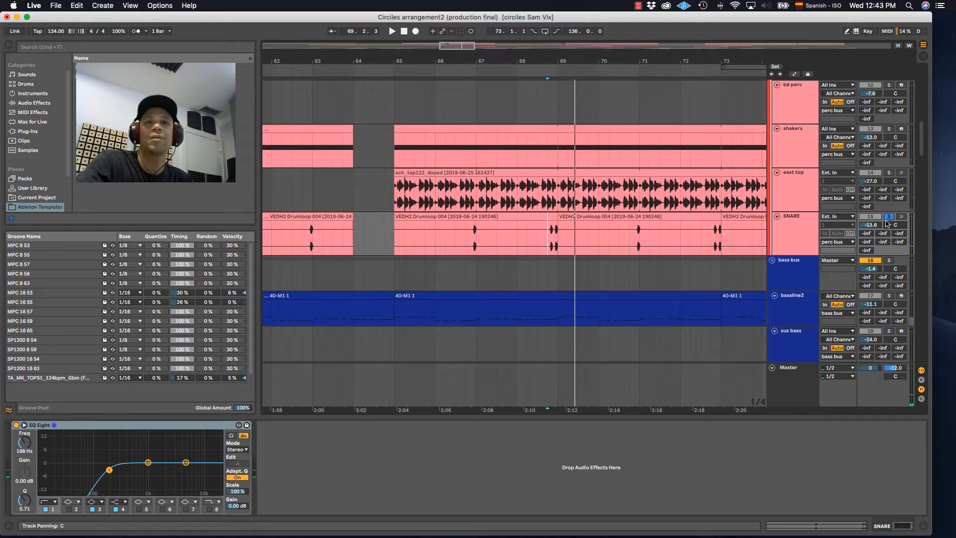
Step: Clear the SNARE solo, solo the drum bus and play all drums together from 68.4.1
scroll(792, 299, up, 5)
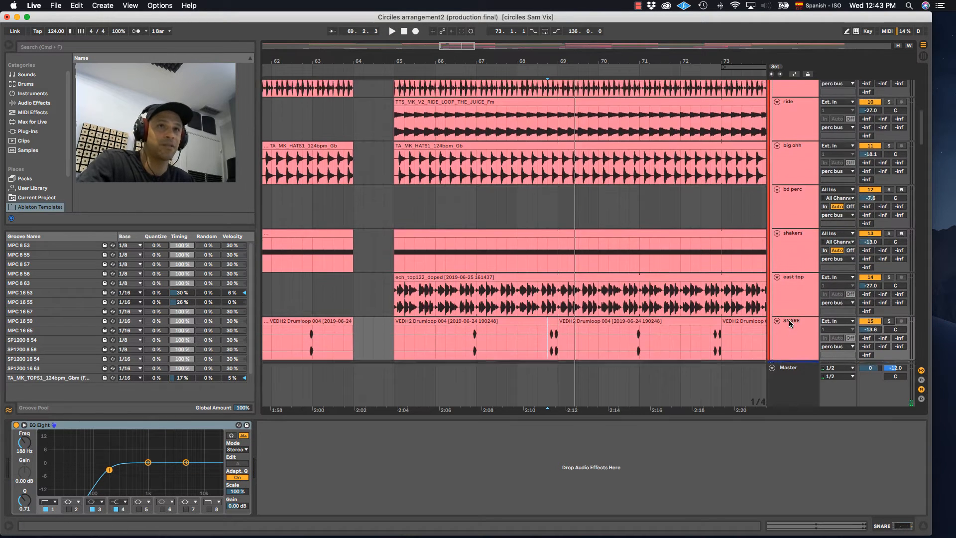
click(789, 327)
scroll(789, 328, up, 6)
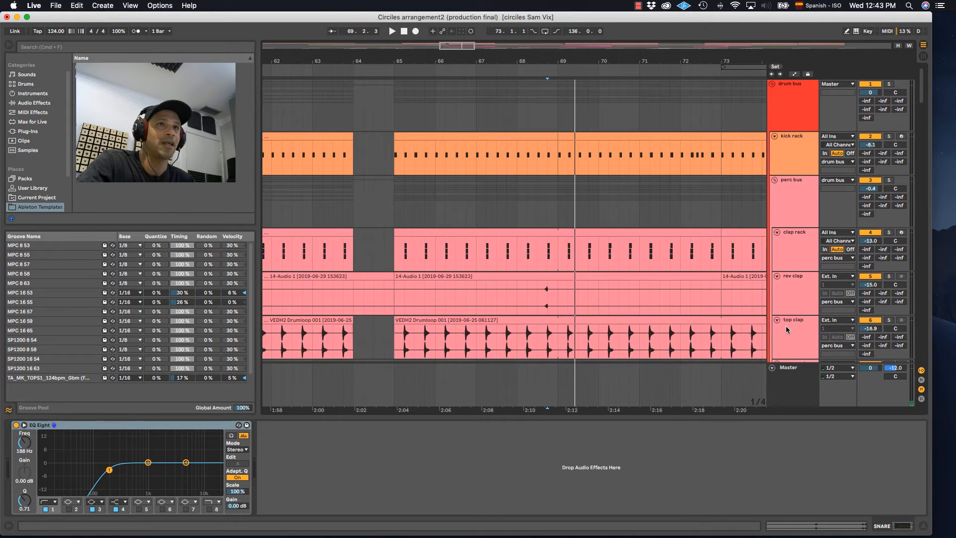
click(793, 212)
click(793, 172)
click(806, 115)
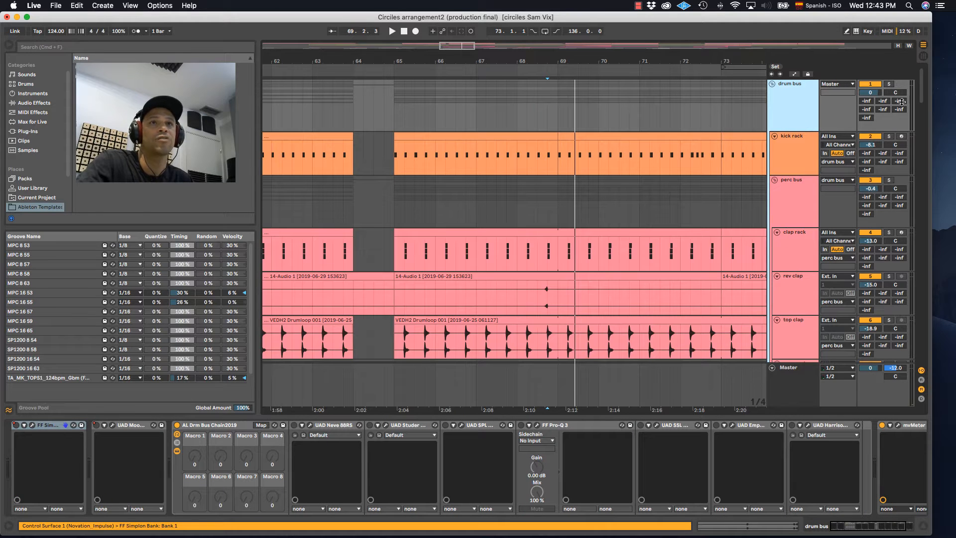
click(888, 85)
key(space)
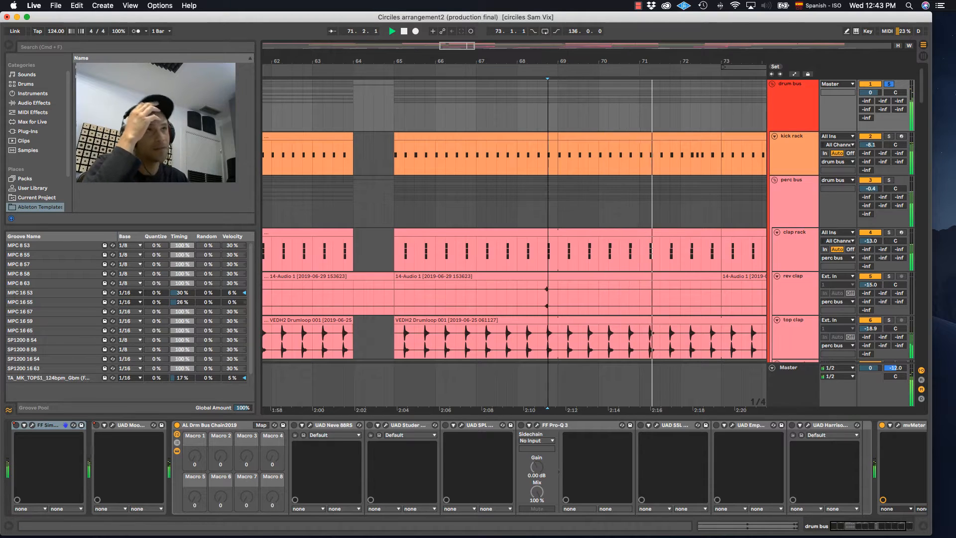
Step: Review the whole arrangement of drum and percussion tracks down to SNARE while the drum bus plays, and stop playback
mouse_move(548, 59)
mouse_down()
mouse_move(507, 46)
mouse_move(344, 33)
mouse_move(471, 30)
mouse_move(422, 22)
mouse_up()
scroll(441, 210, down, 10)
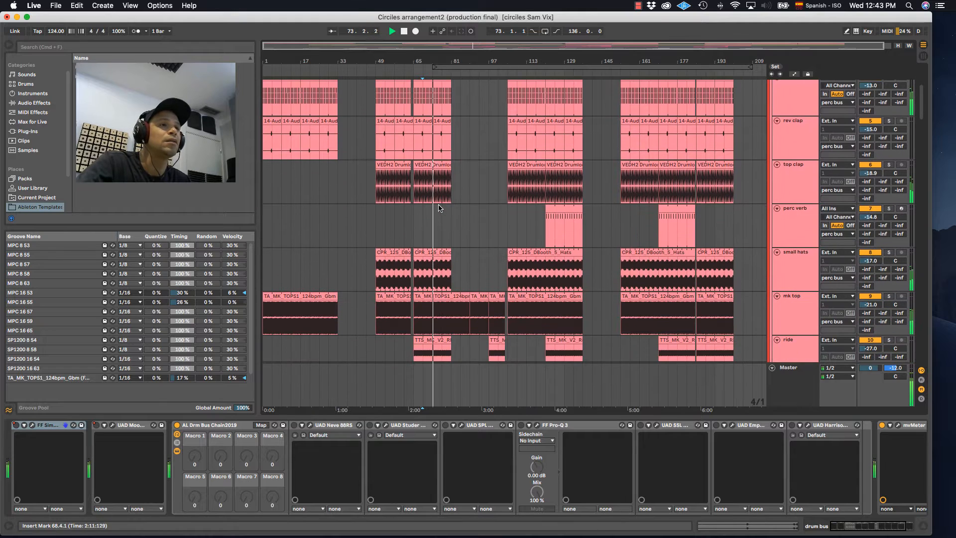
scroll(438, 207, down, 5)
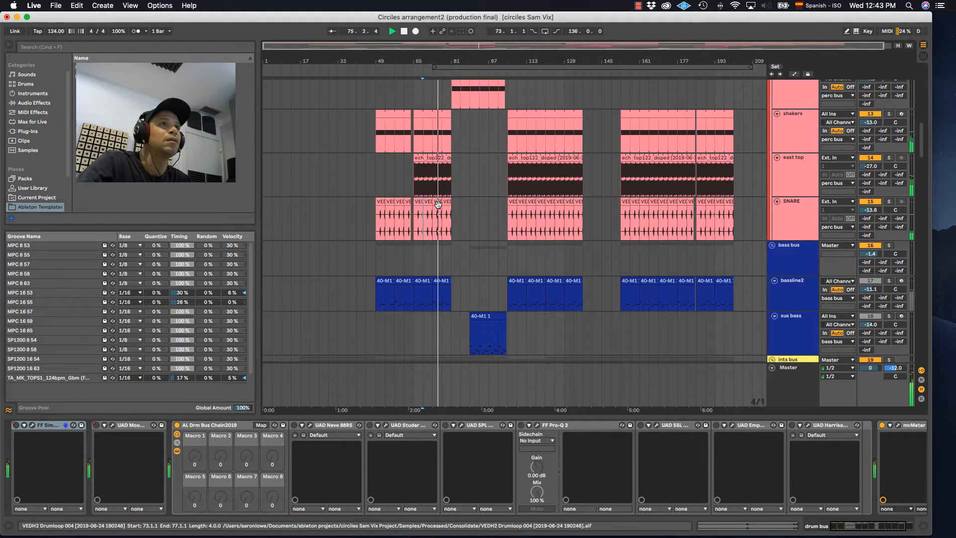
key(space)
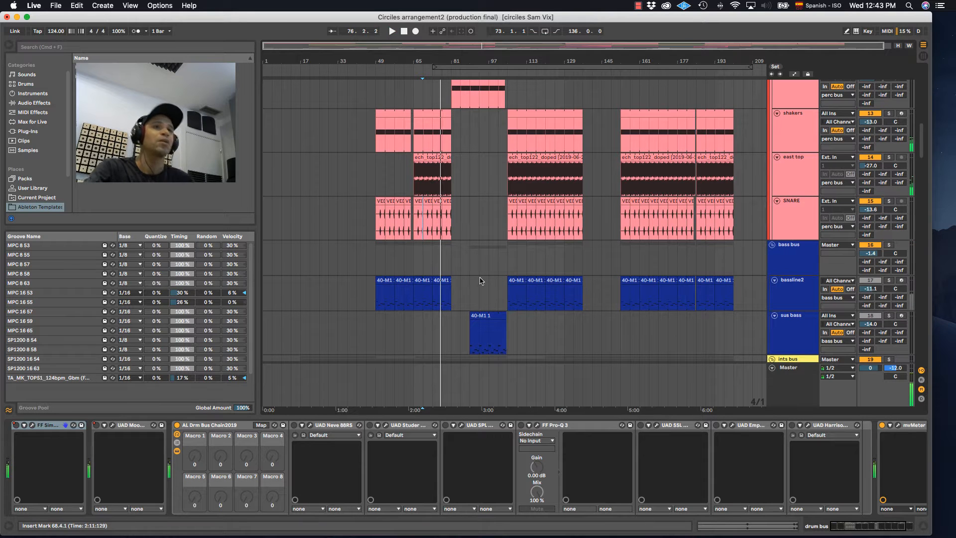
Step: Select the bass bus and the bassline2 track below it to show the bassline's device chain
click(781, 265)
click(809, 298)
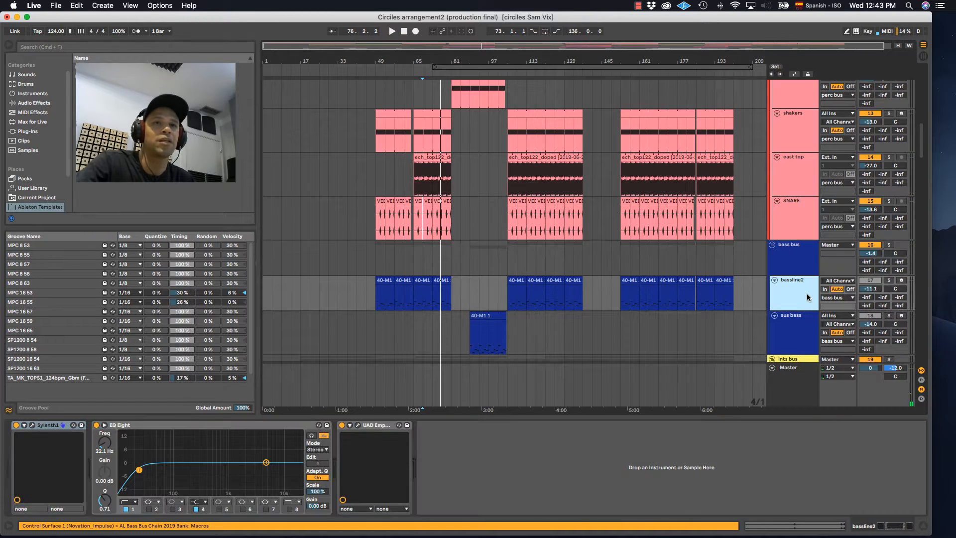
scroll(872, 273, down, 5)
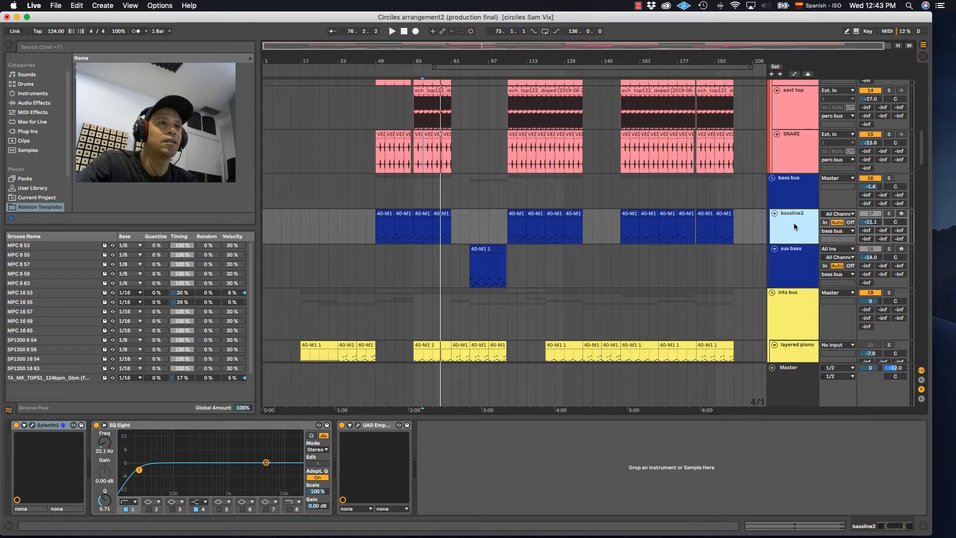
Step: Solo the bassline2 track, select the bass bus to show its effect chain, and play the bassline from 65.1.1
click(414, 234)
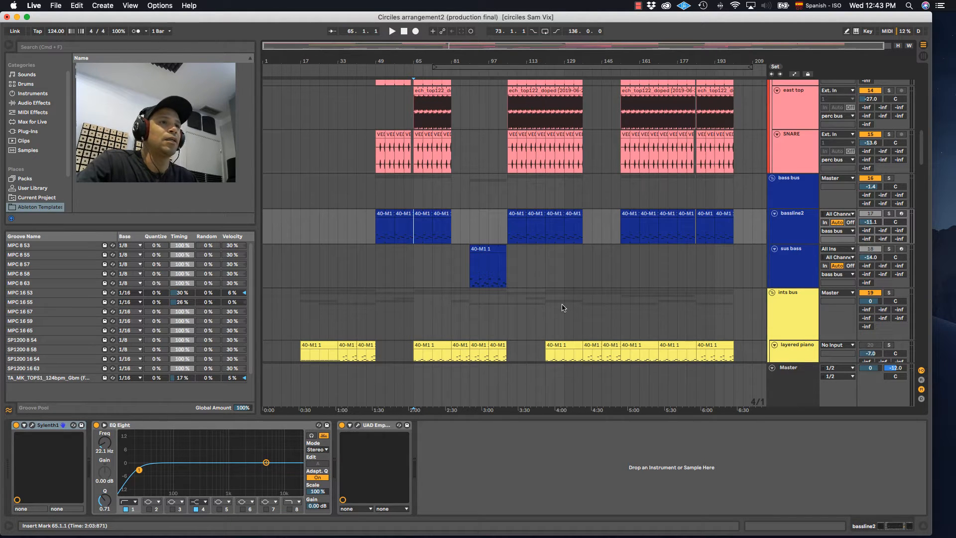
scroll(421, 348, down, 2)
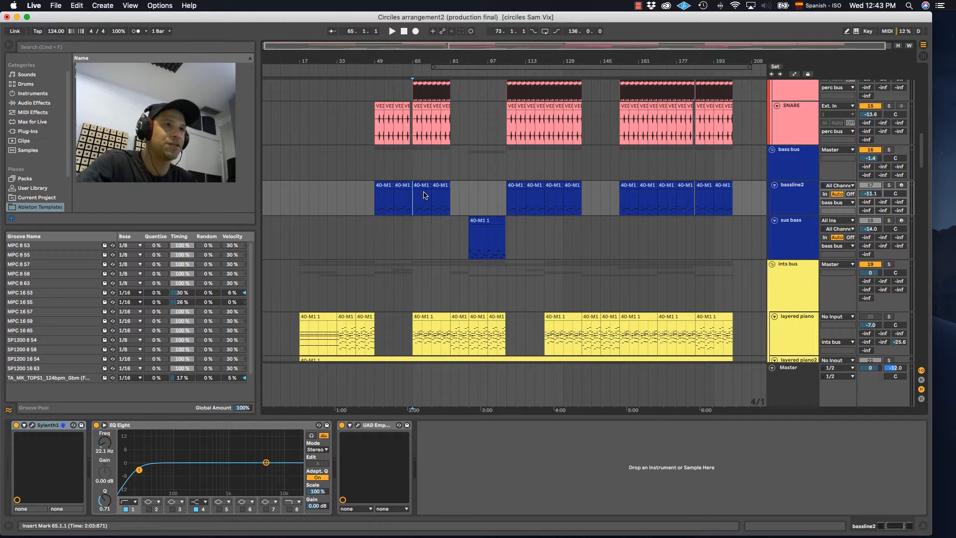
click(785, 199)
click(890, 186)
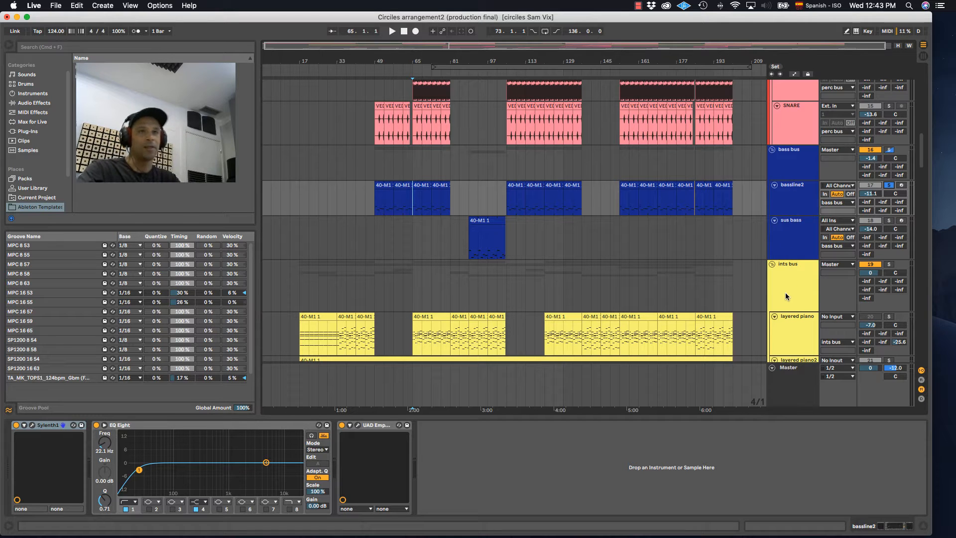
scroll(779, 290, down, 10)
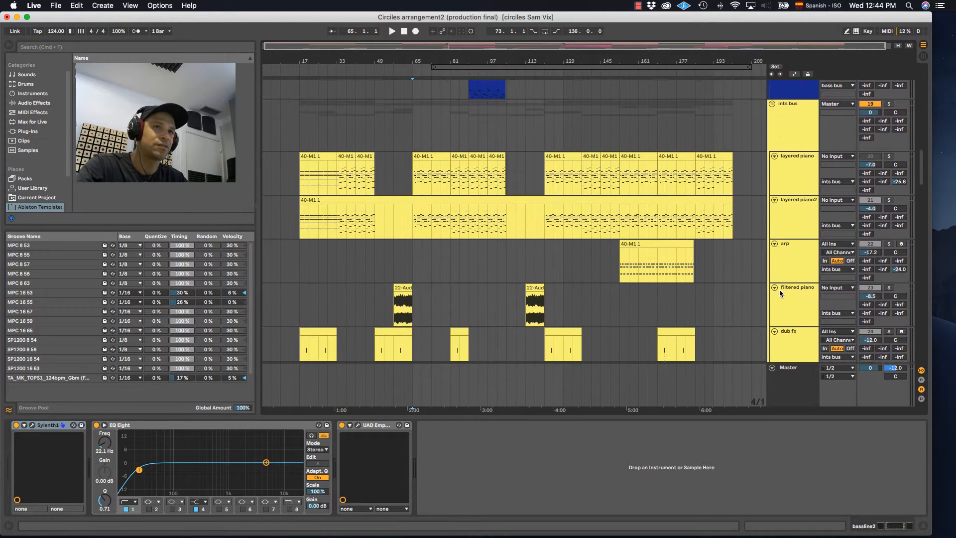
scroll(778, 295, up, 10)
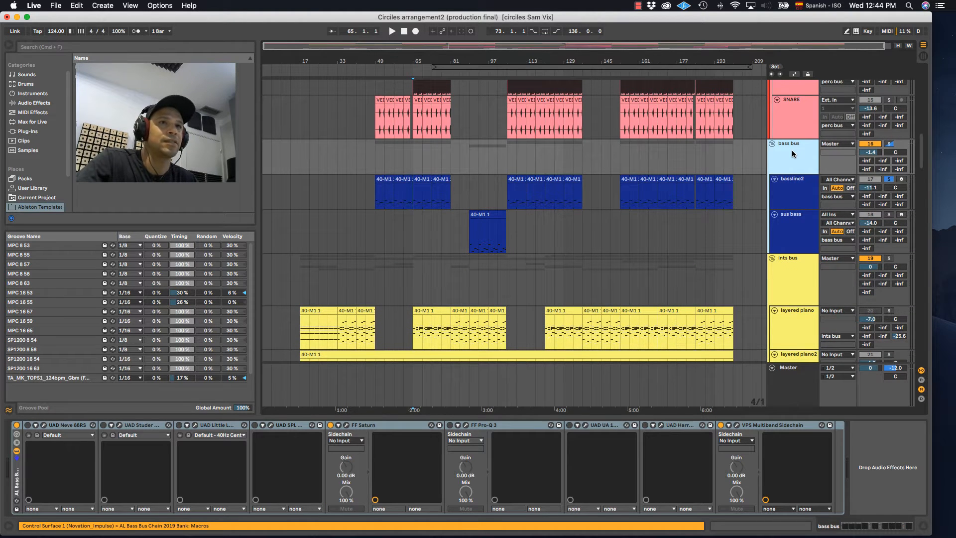
key(space)
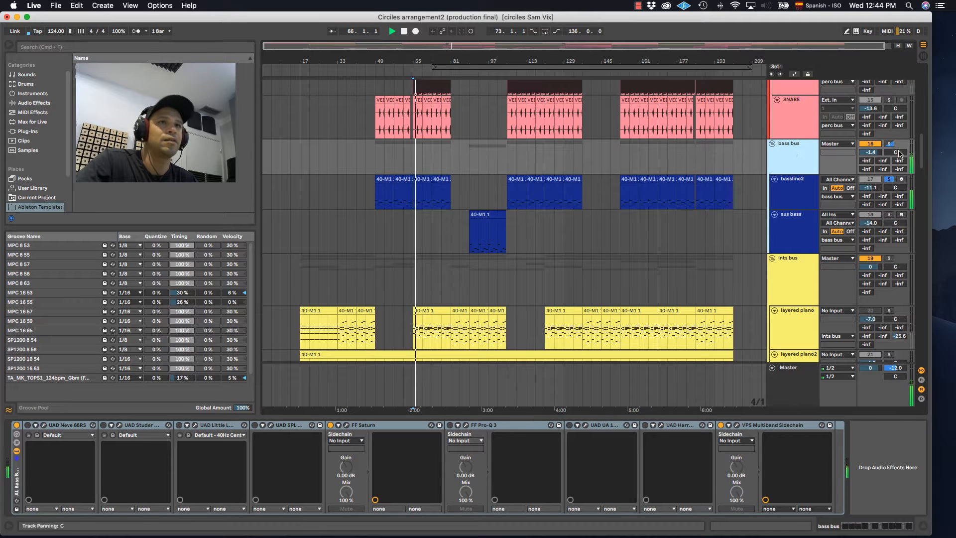
Step: Open the Sylenth1 synth on bassline2 and view the preset list around ACR_SYLENTH1BASS_10
click(795, 186)
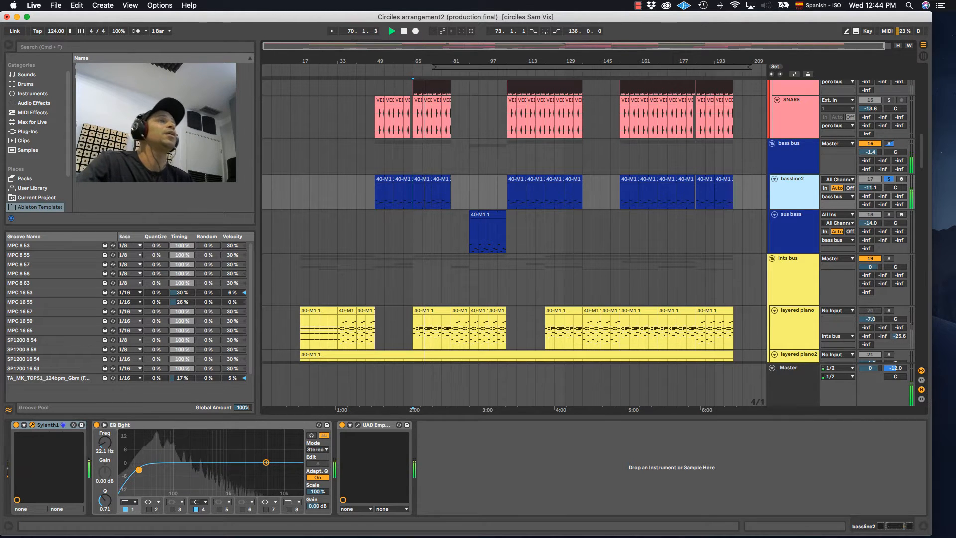
drag(532, 205, 496, 60)
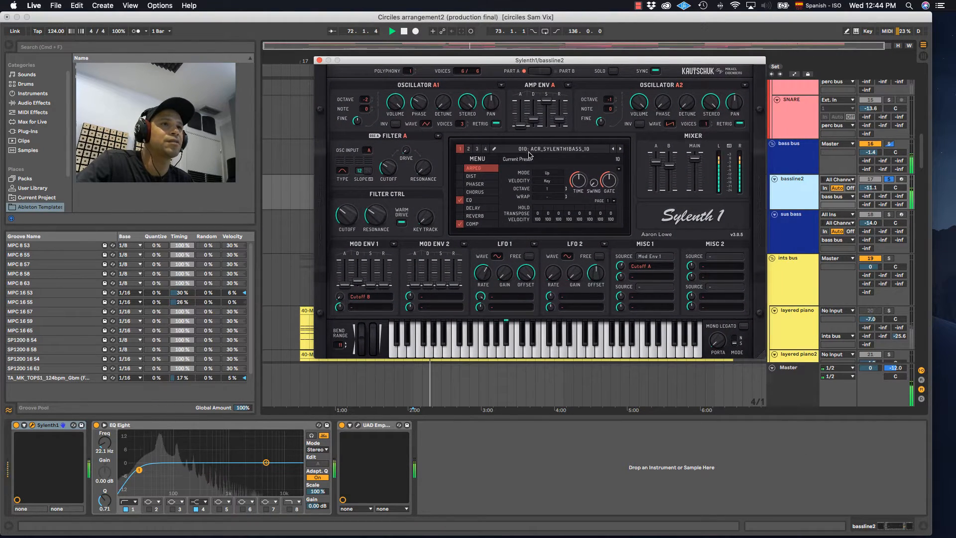
click(541, 150)
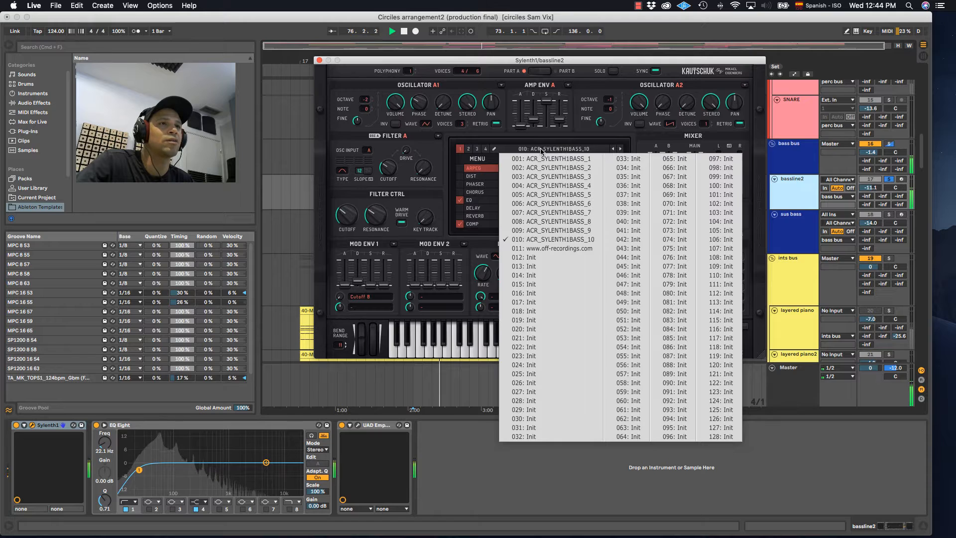
click(541, 149)
Step: Show Sylenth1's custom banks, pick Andre Crom Sylenth Bass Bank and dismiss the remaining options
click(479, 159)
mouse_move(481, 170)
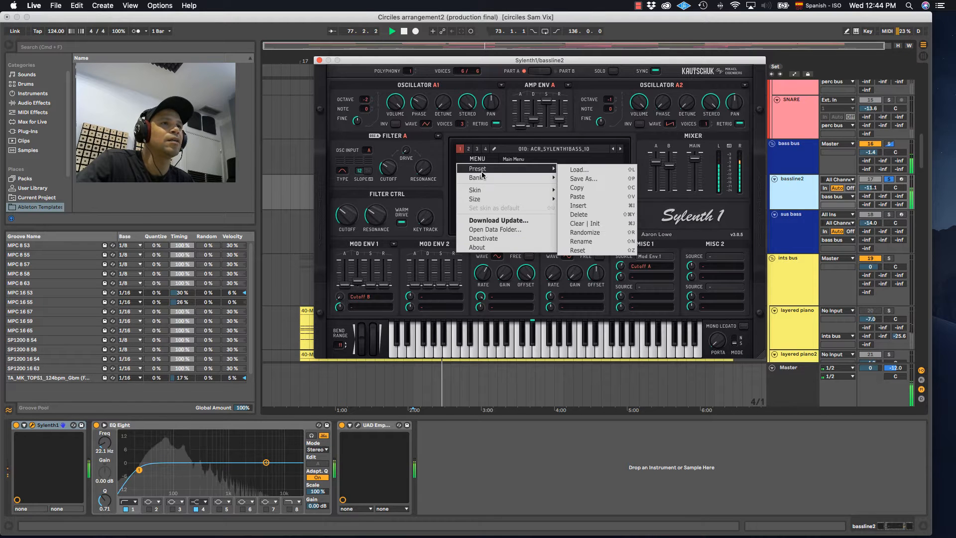
mouse_move(569, 188)
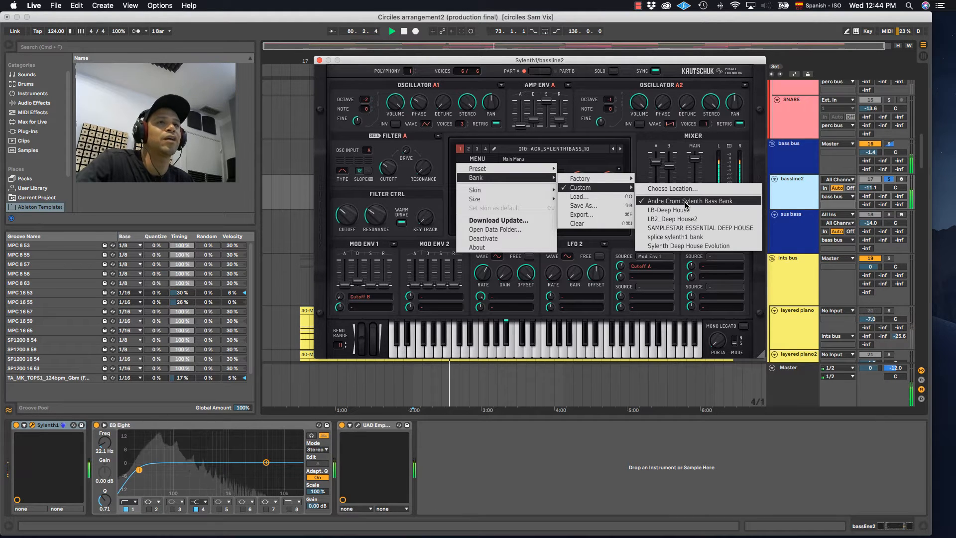
click(706, 202)
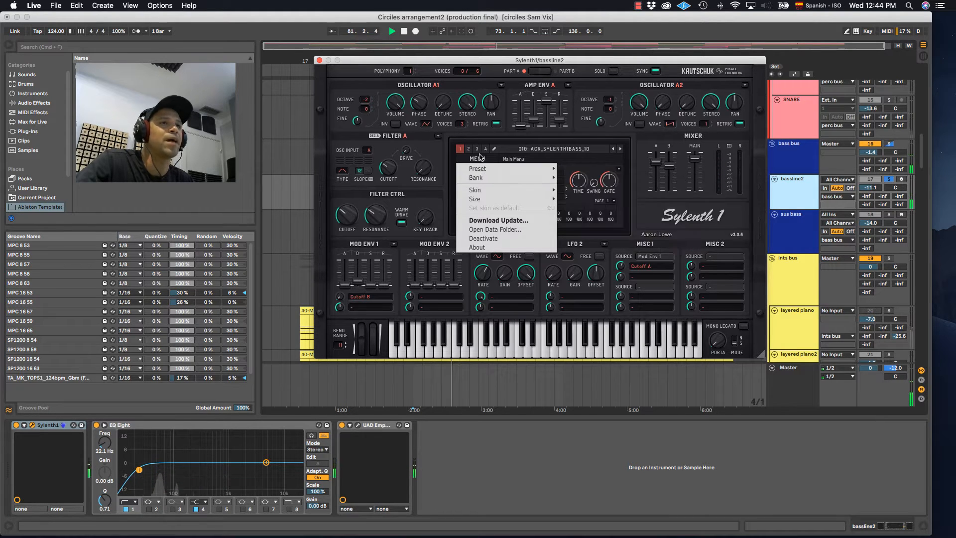
click(590, 162)
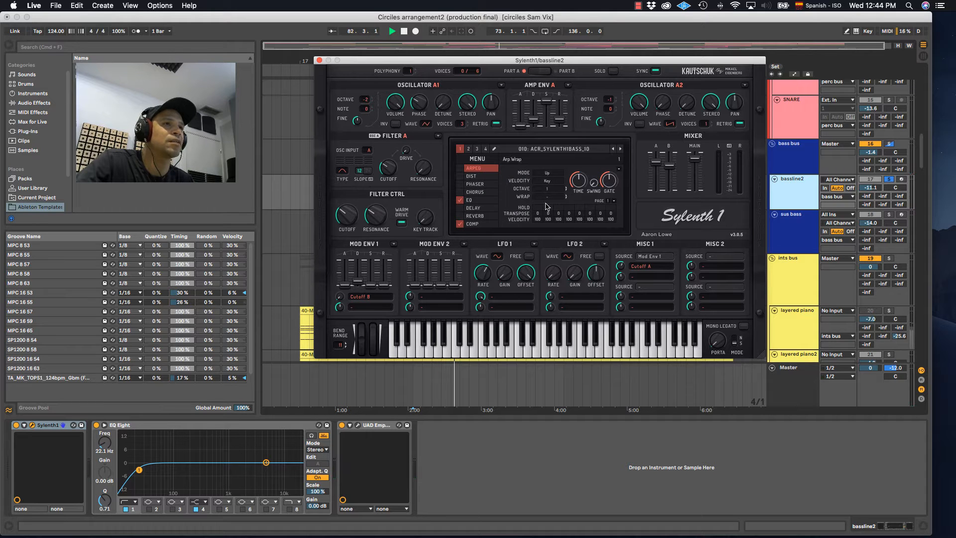
Step: Move the Sylenth1 window higher, show its bank options once more, and close the synth
drag(483, 66, 473, 34)
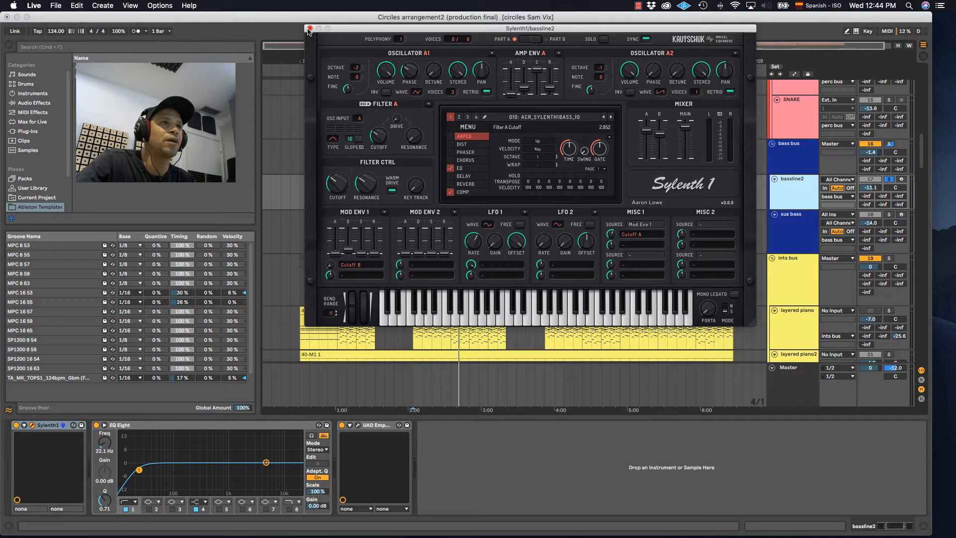
click(468, 128)
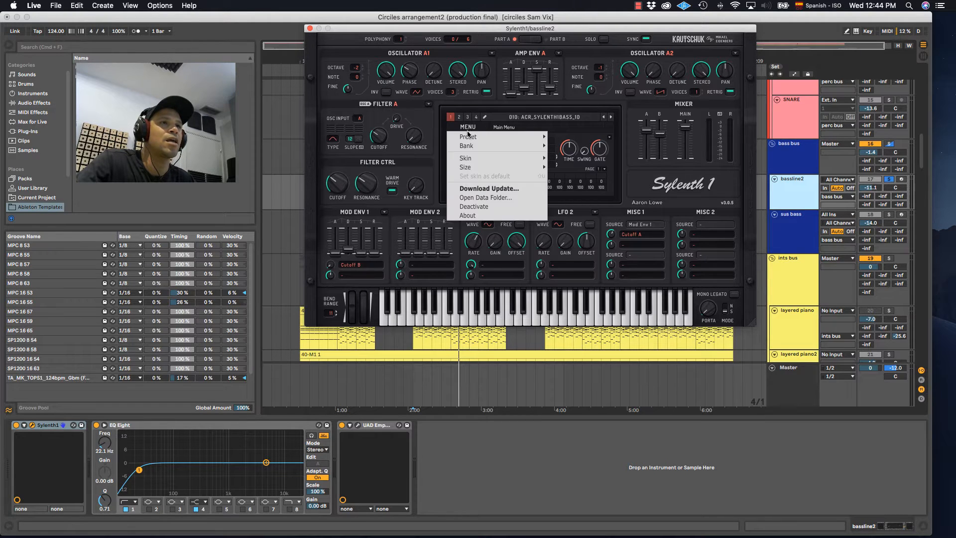
mouse_move(478, 146)
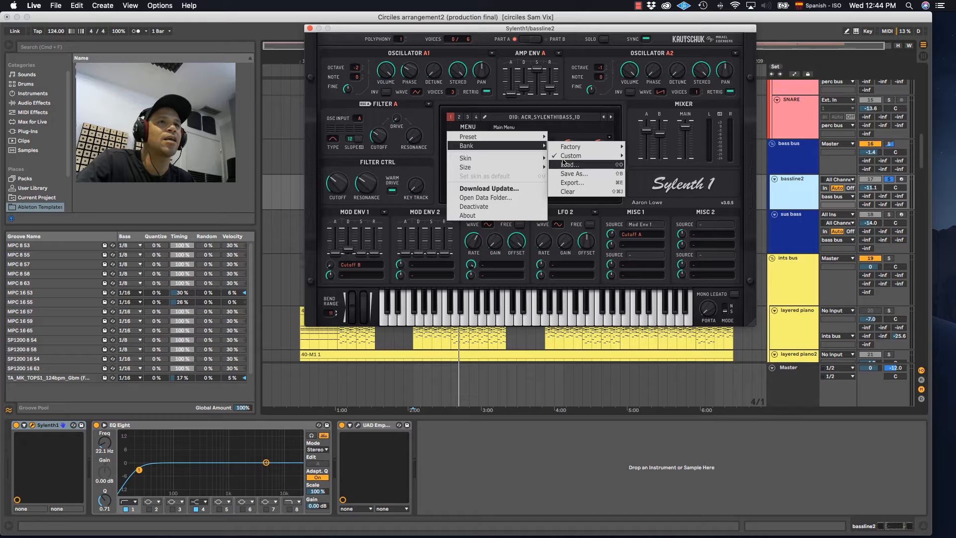
mouse_move(569, 158)
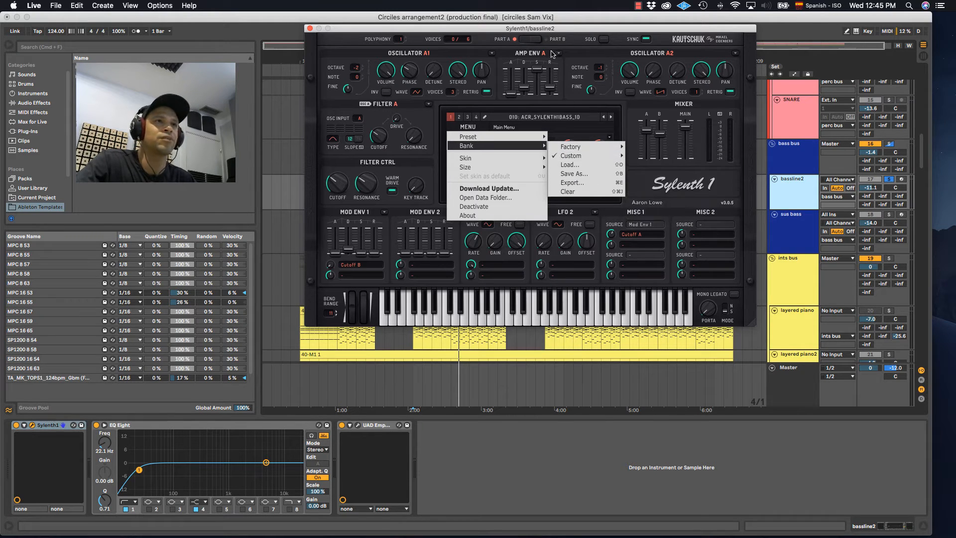
click(589, 30)
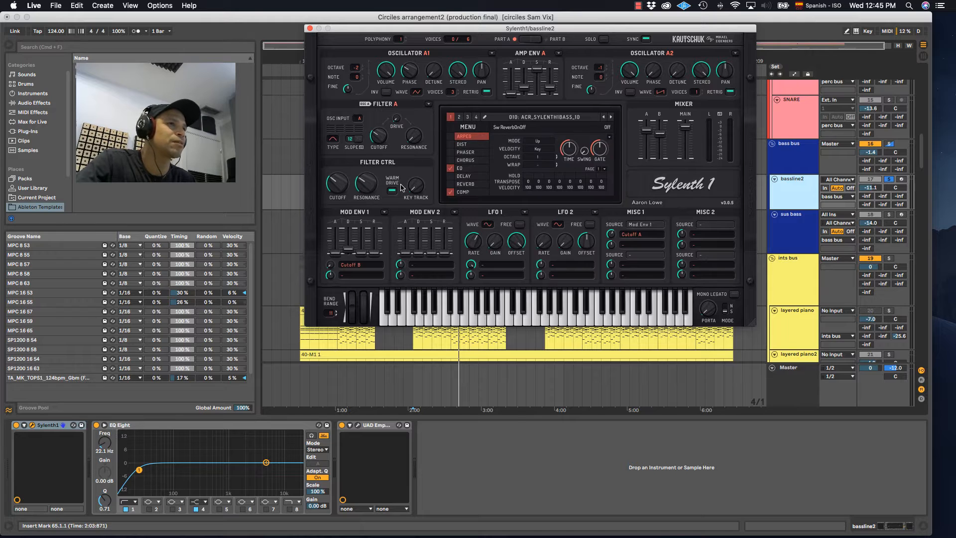
click(309, 29)
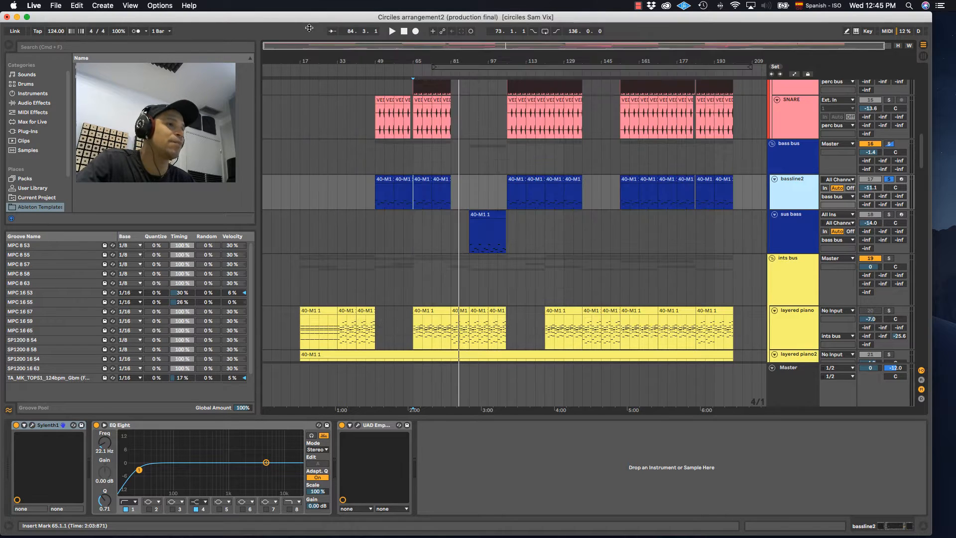
Step: Open the bassline2 clip at bar 65 and enlarge its note editor to examine the four-bar note pattern
click(424, 179)
double_click(424, 179)
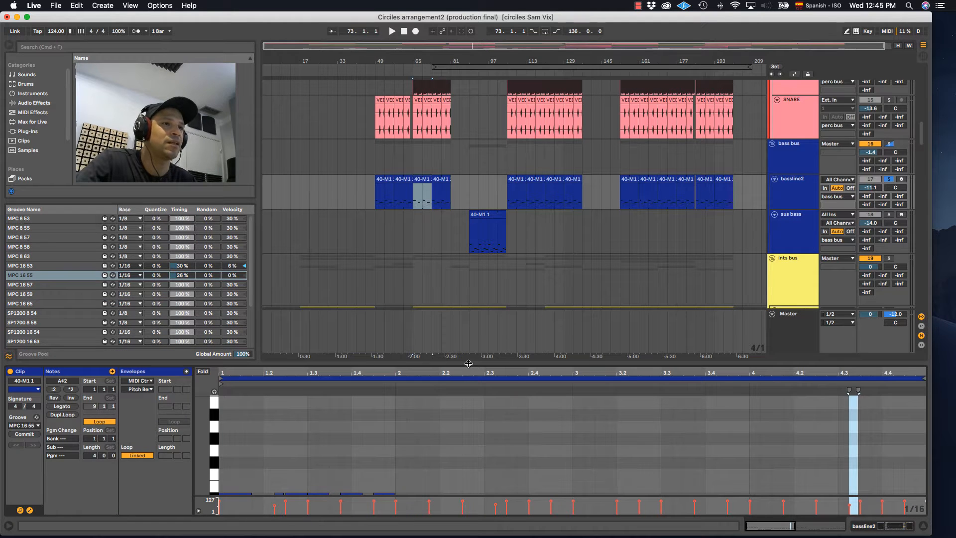
drag(469, 363, 446, 100)
scroll(357, 356, up, 1)
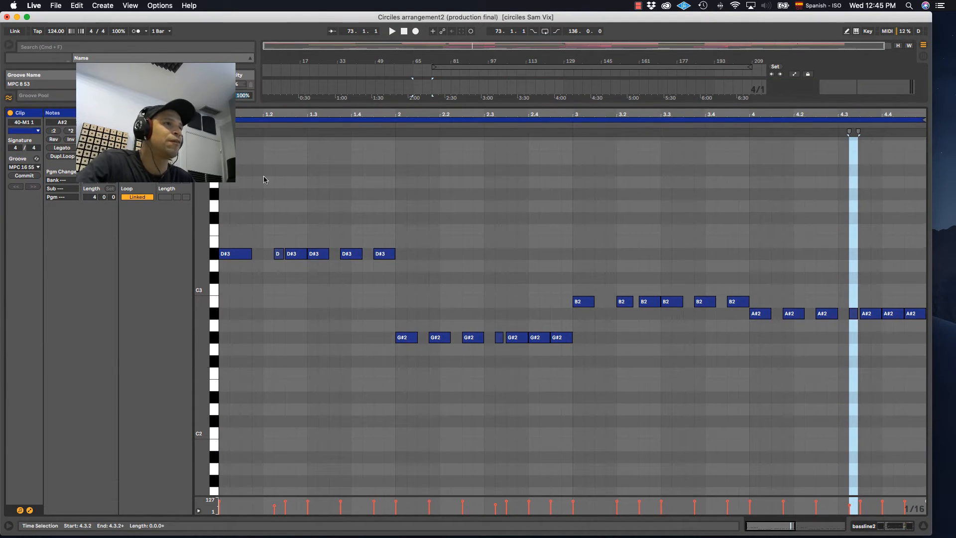
scroll(259, 220, down, 1)
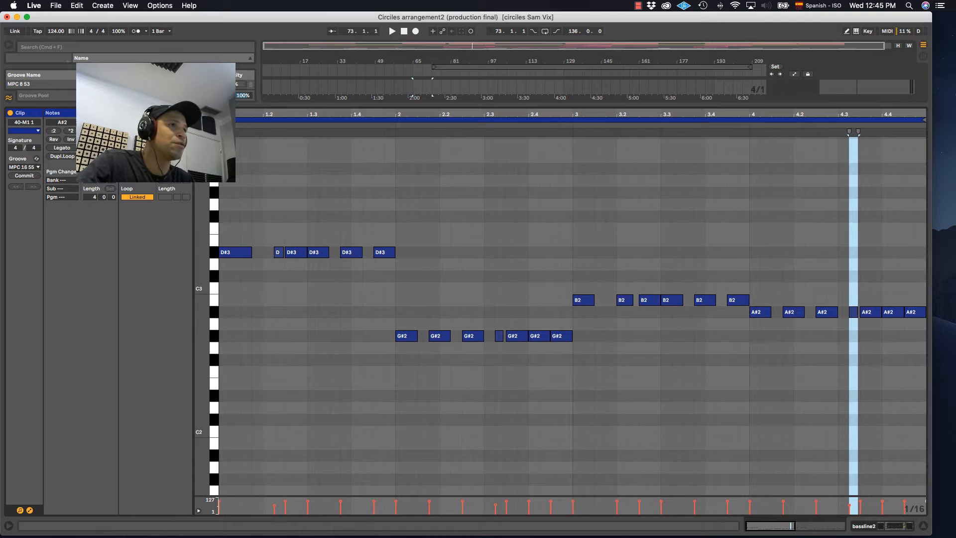
scroll(573, 316, right, 1)
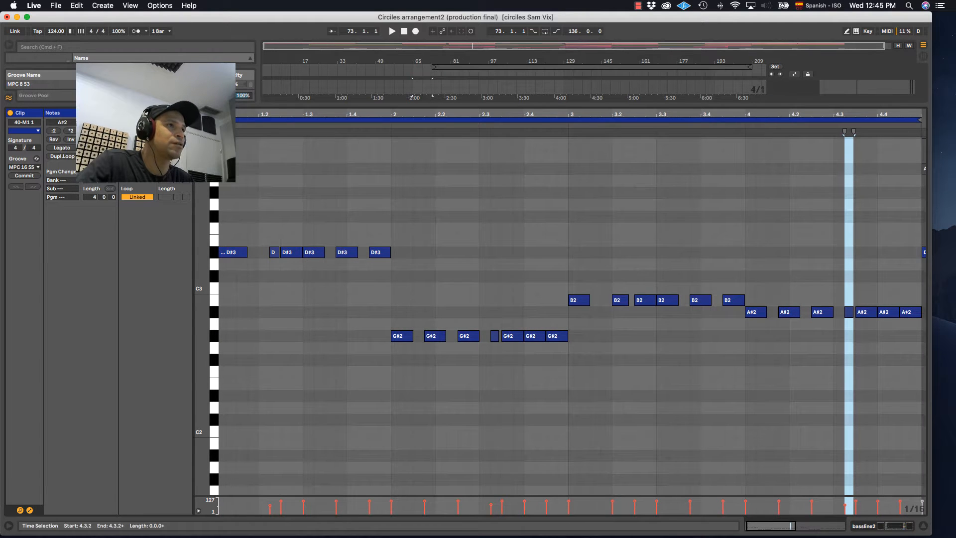
scroll(239, 249, left, 1)
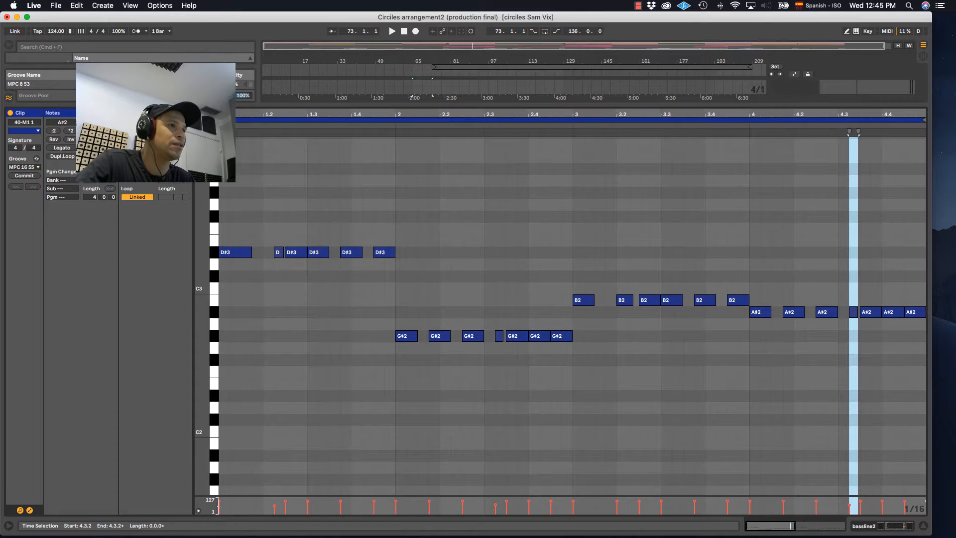
Step: Place the insert mark at the clip's start, play its four bars while following the notes, and stop
click(220, 299)
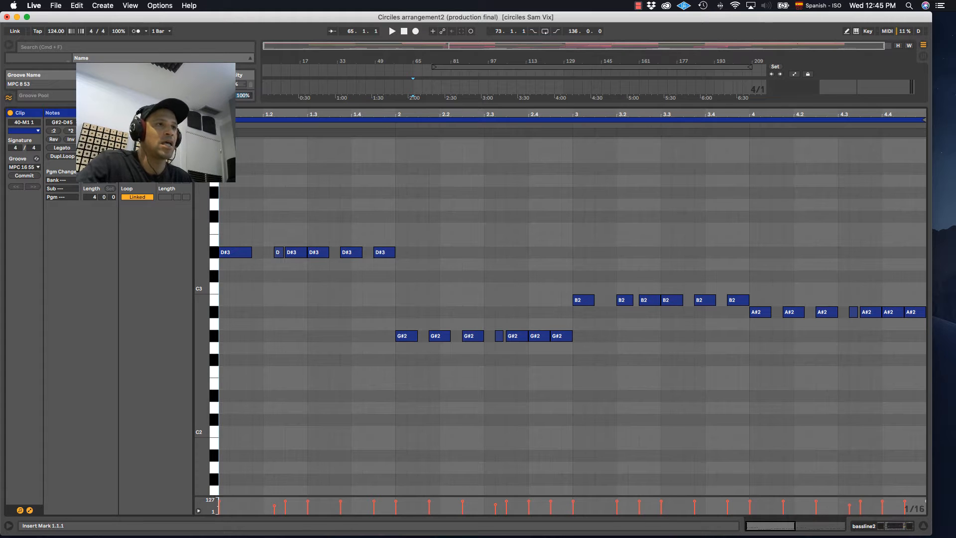
key(space)
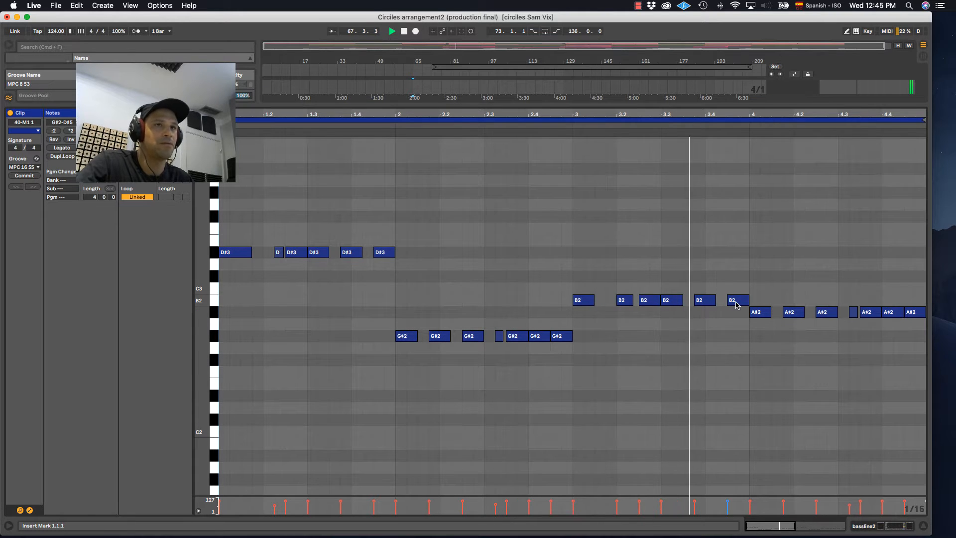
scroll(799, 325, down, 1)
scroll(893, 315, right, 3)
scroll(891, 316, left, 3)
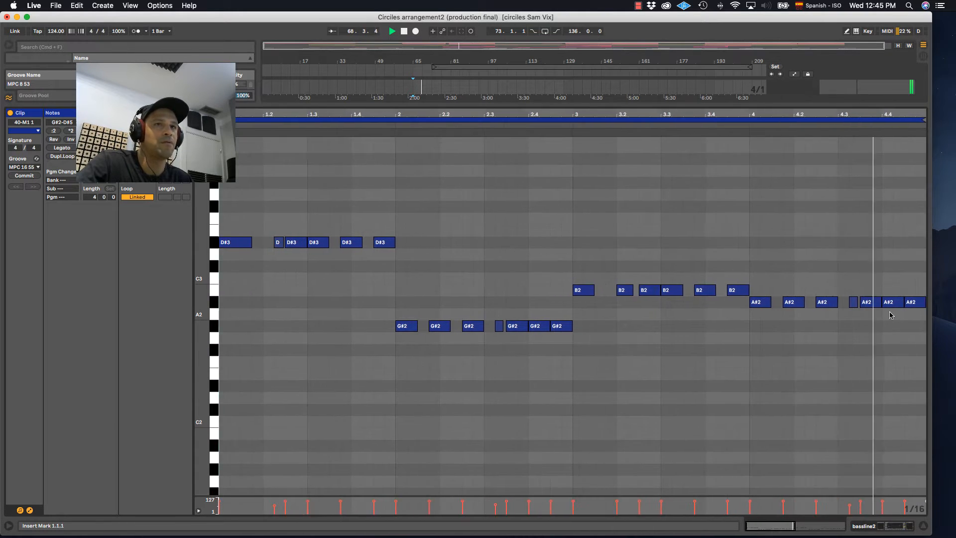
key(space)
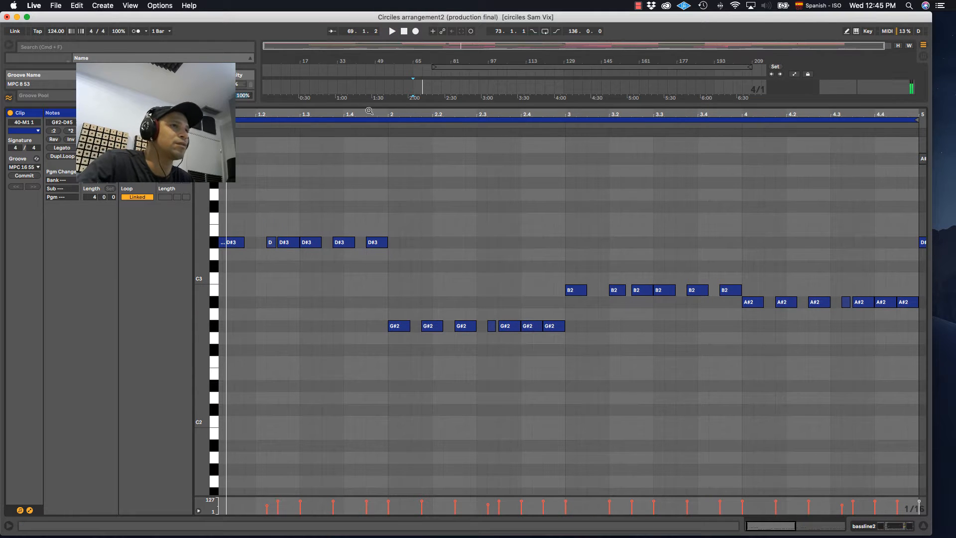
Step: Shrink the note editor, return to bassline2's device chain and reopen Sylenth1, moving its window aside from the arrangement
drag(370, 107, 398, 214)
double_click(785, 97)
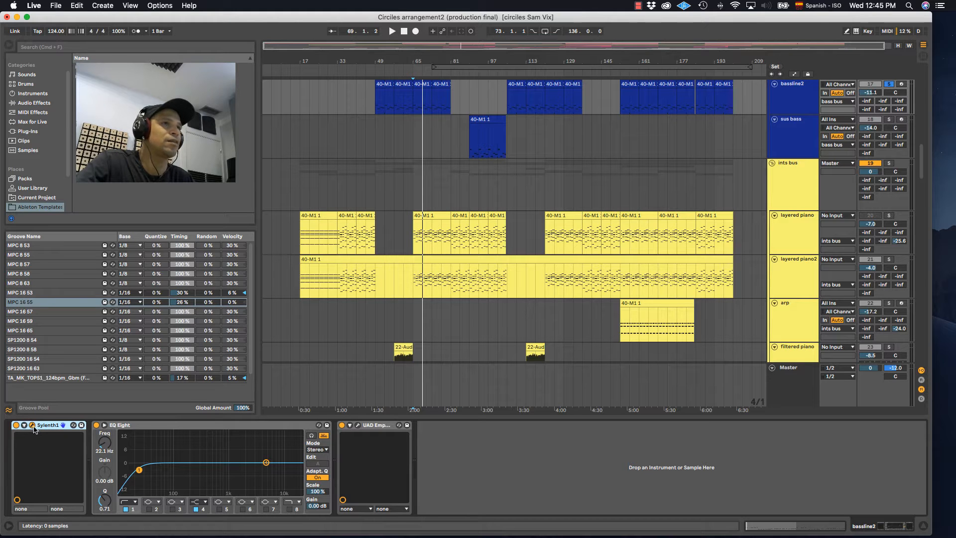
drag(339, 183, 202, 56)
click(780, 108)
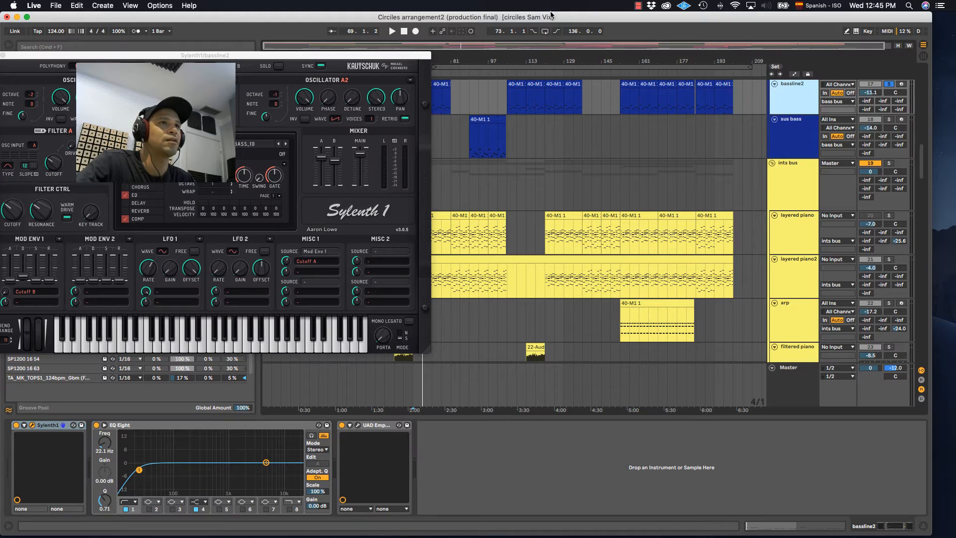
Step: Arrange the main and Sylenth1 windows to show synth and notes together, viewing bassline2's clip at bar 105 and the last section's first clip
drag(550, 15, 601, 18)
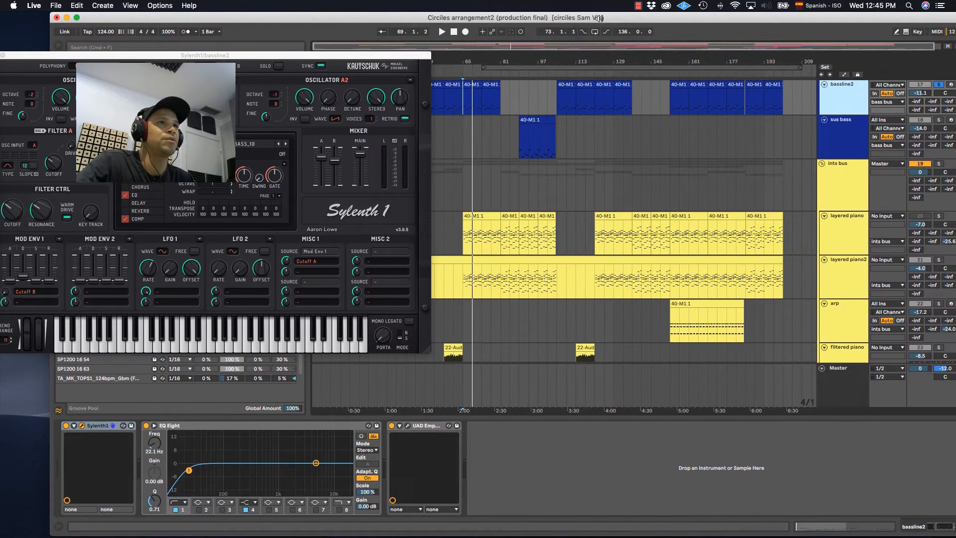
double_click(562, 88)
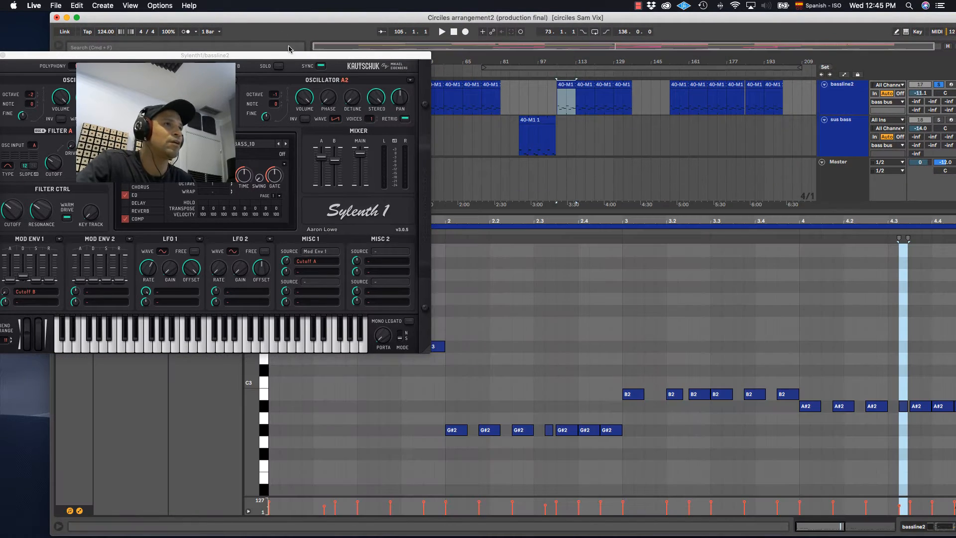
drag(288, 56, 450, 19)
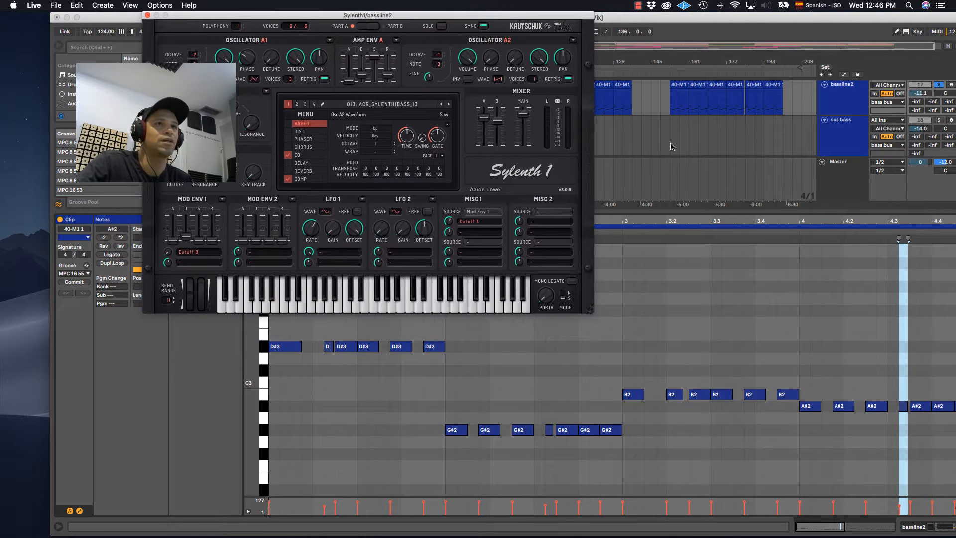
click(672, 97)
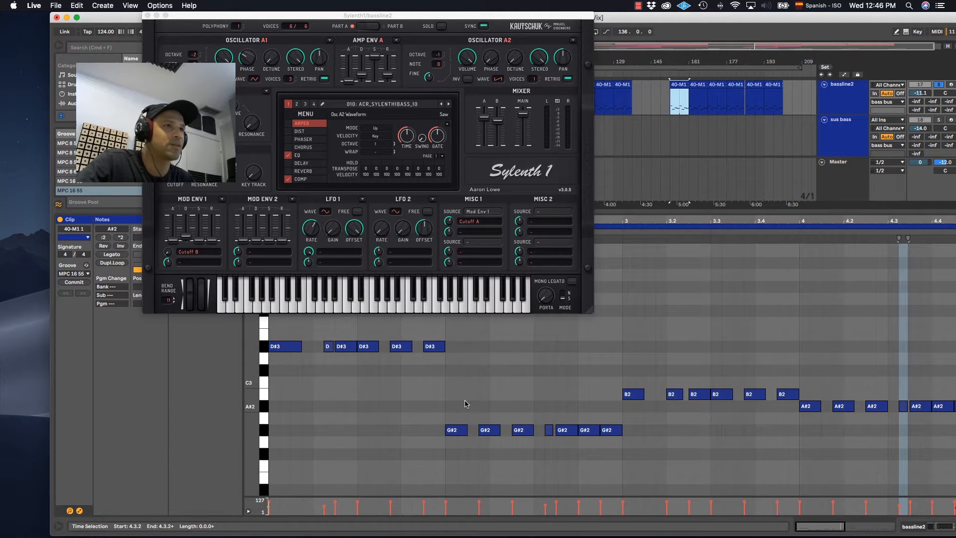
scroll(466, 404, up, 1)
scroll(472, 401, up, 1)
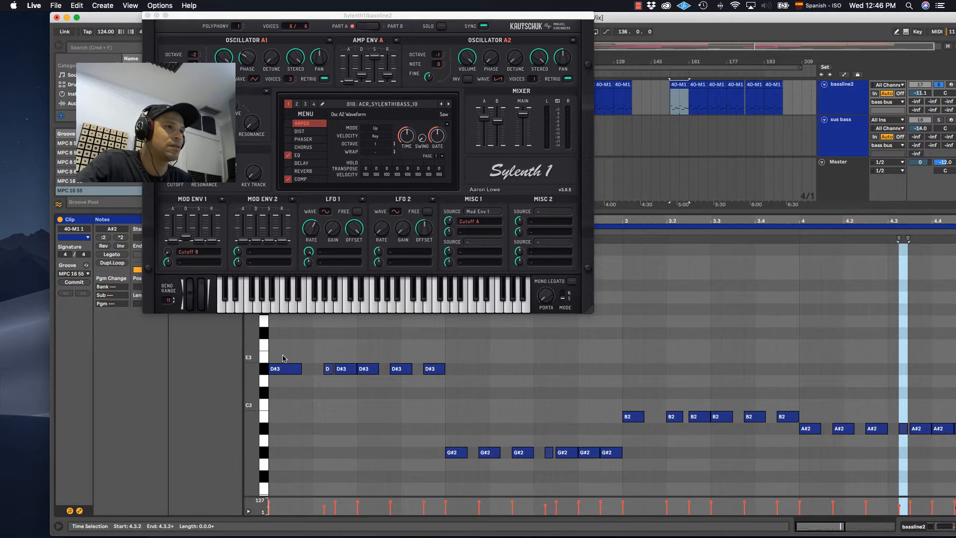
Step: Select all the notes in bassline2's clip, play the pattern from bar 153, stop, and close the Sylenth1 window
drag(283, 358, 940, 456)
click(528, 185)
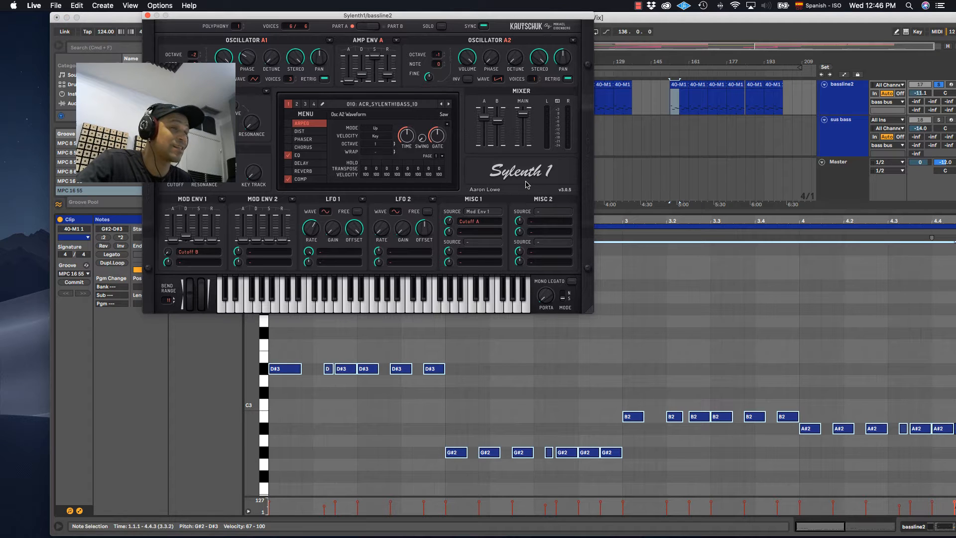
key(space)
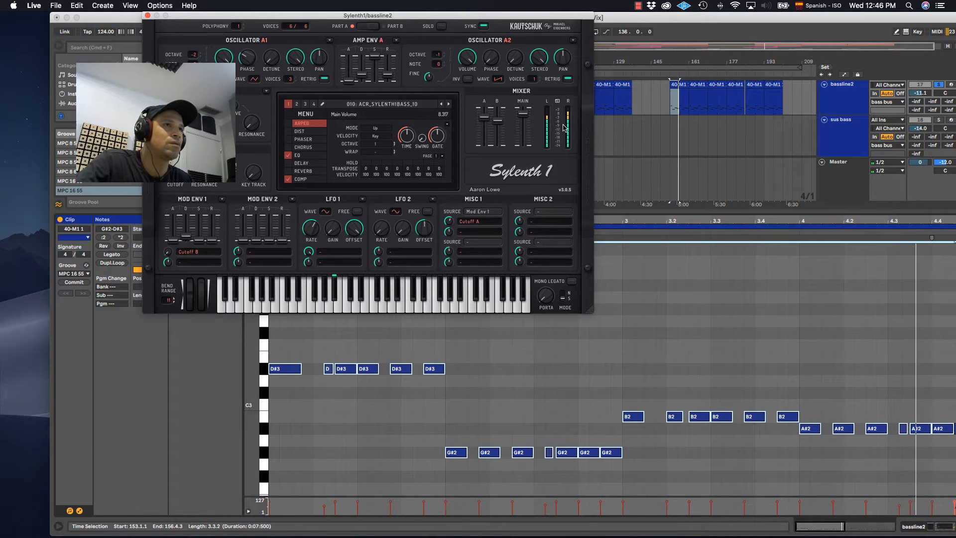
key(space)
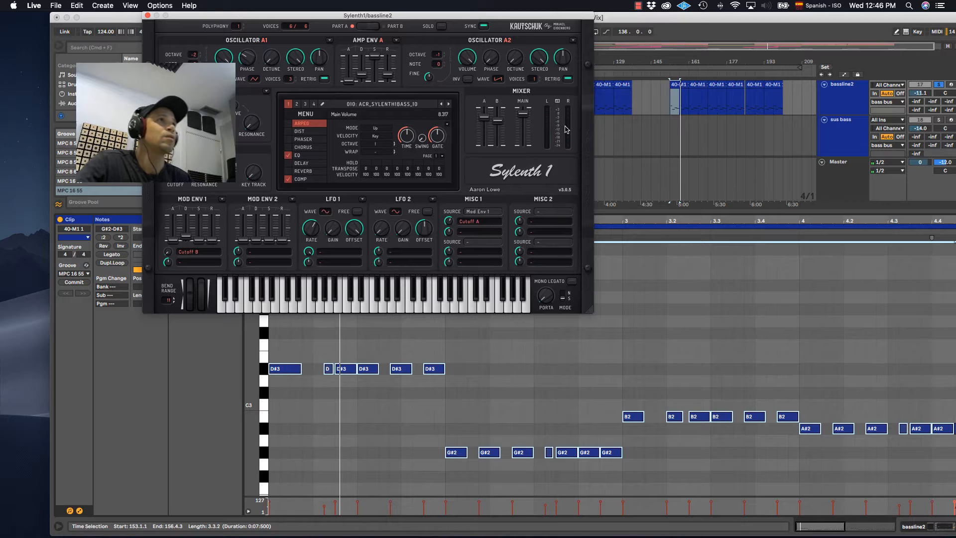
click(147, 15)
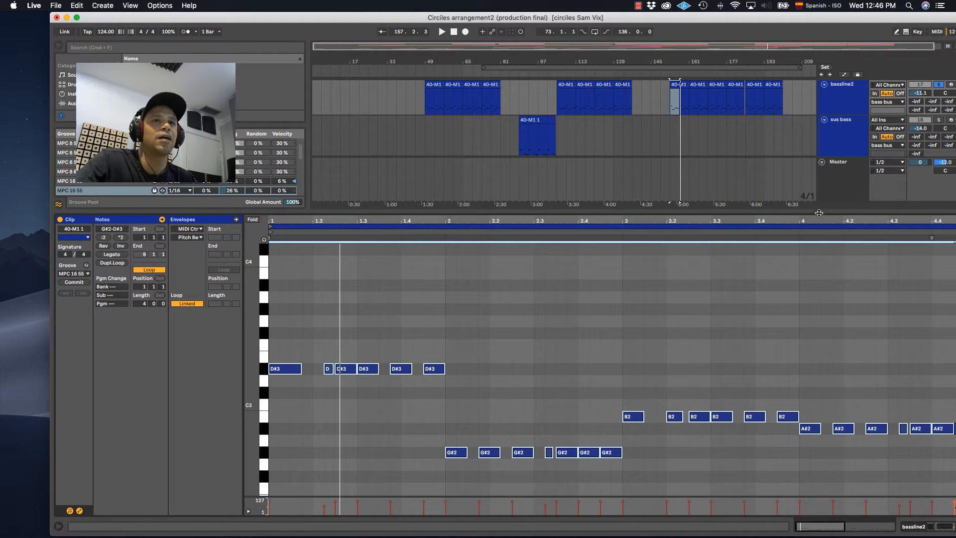
Step: Shrink the note editor, set the insert mark at the sus bass clip's start at bar 89, and solo that track
drag(819, 213, 819, 333)
click(524, 147)
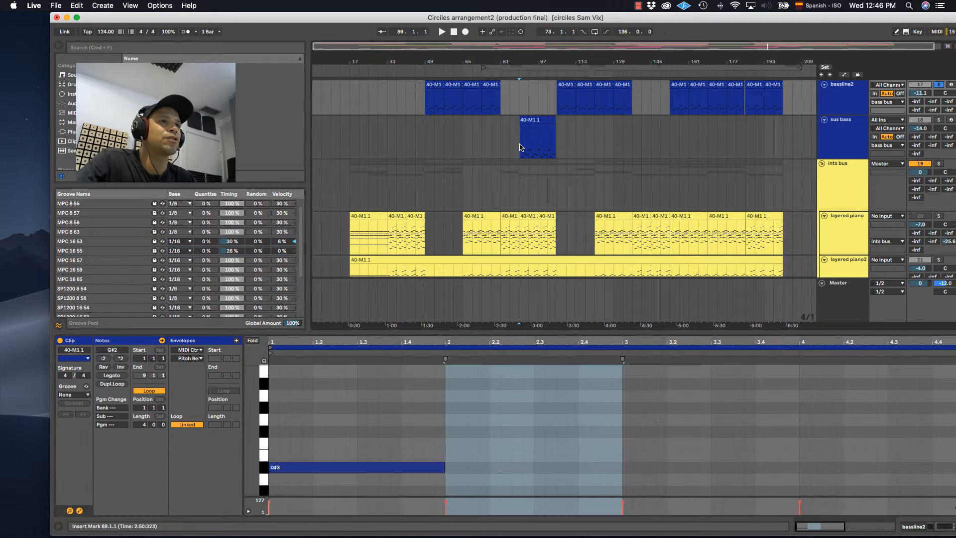
click(843, 127)
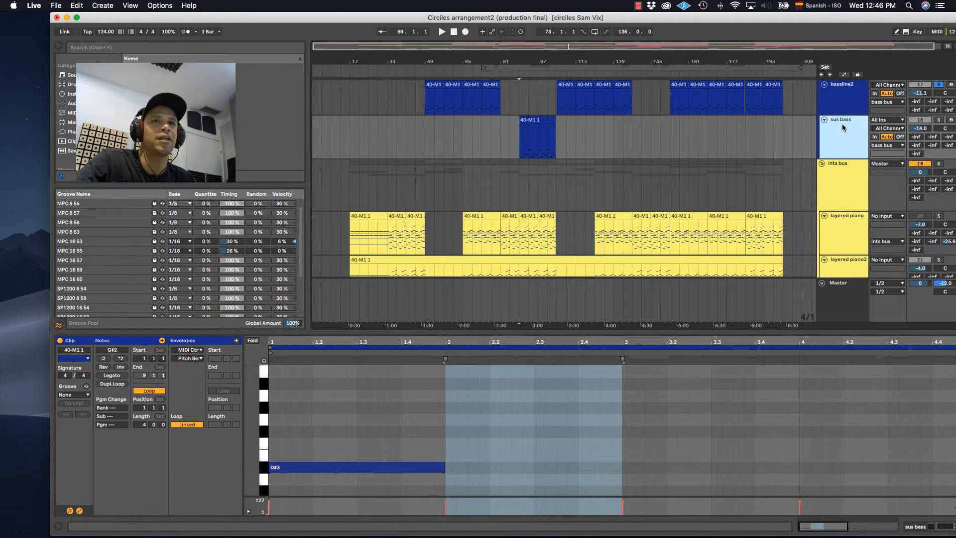
click(939, 120)
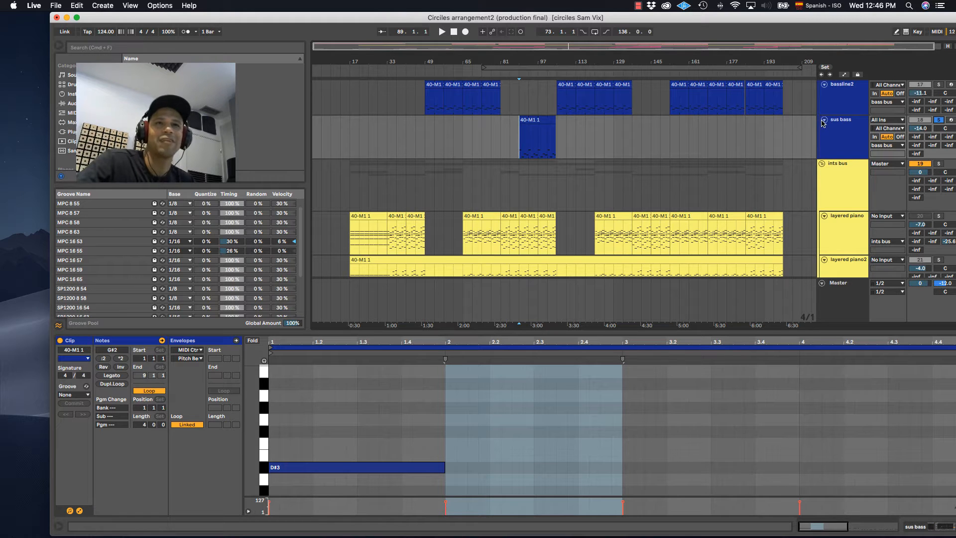
Step: Play the soloed sus bass clip from bar 89 while looking over the yellow instrument tracks, and stop after about three bars
key(space)
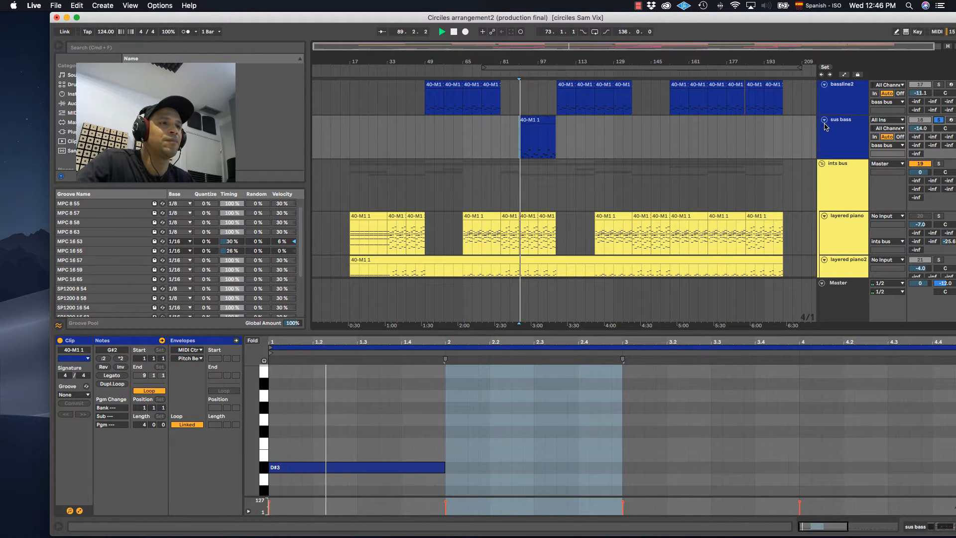
scroll(665, 266, down, 4)
scroll(665, 266, down, 2)
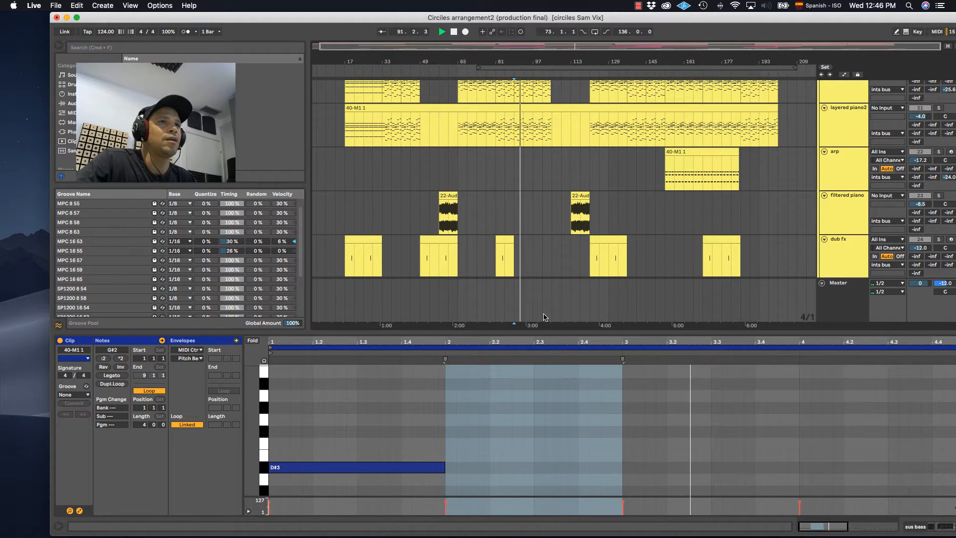
scroll(730, 189, up, 5)
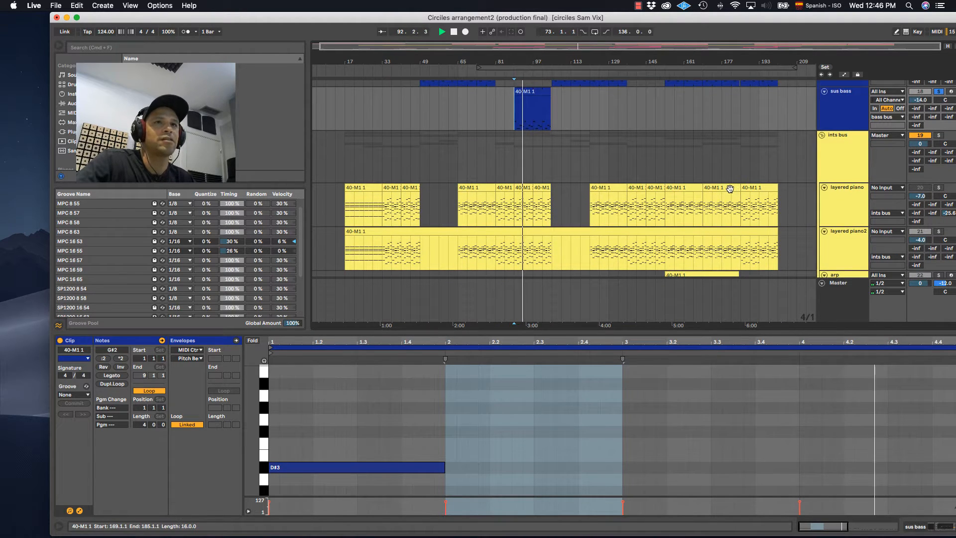
key(space)
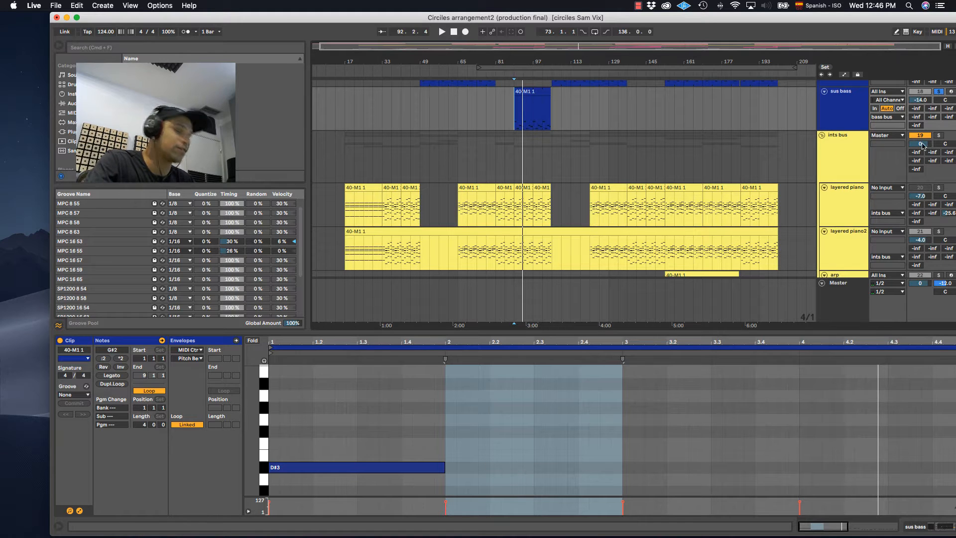
Step: Solo ints bus together with sus bass and play both briefly from bar 92
click(939, 136)
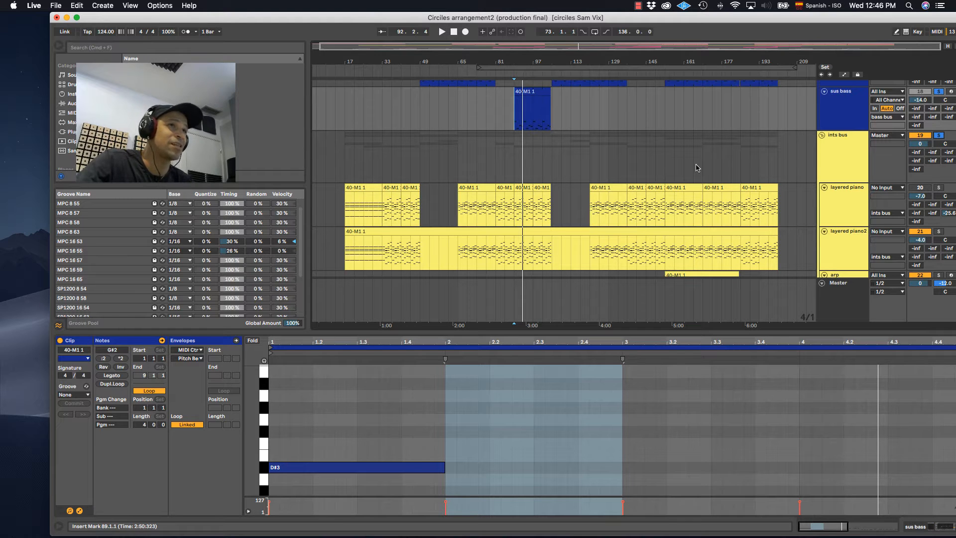
key(space)
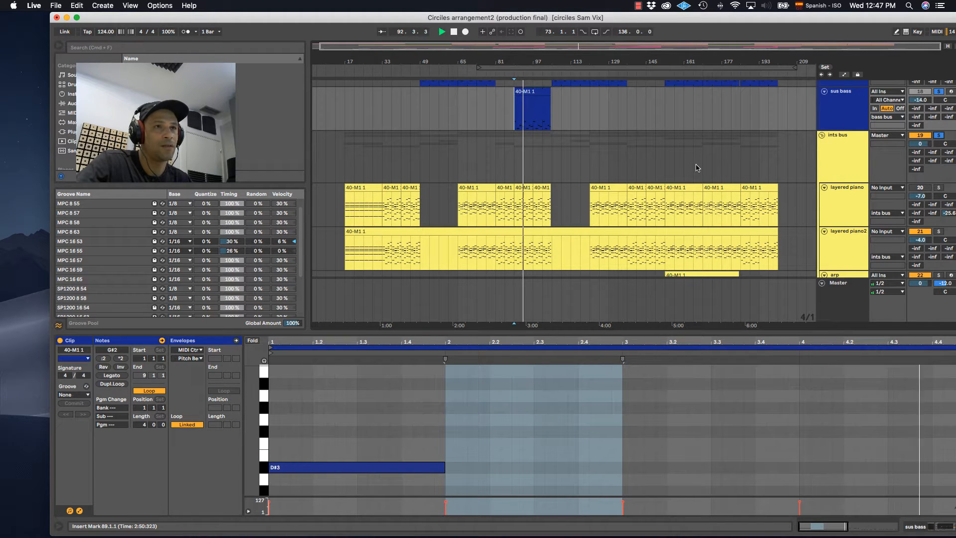
Step: Review the percussion tracks, set the insert mark at bar 33 on ints bus, and audition it briefly
scroll(384, 155, up, 5)
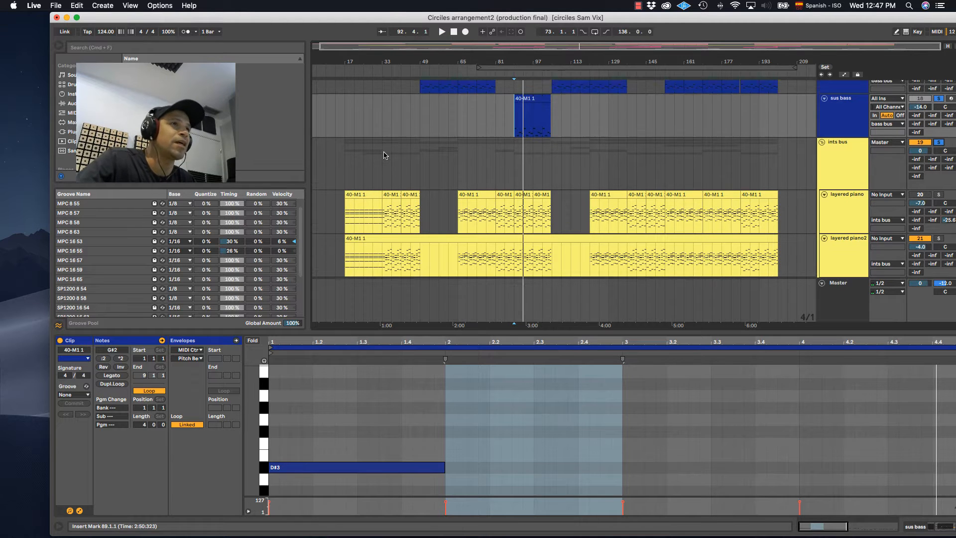
scroll(383, 155, up, 10)
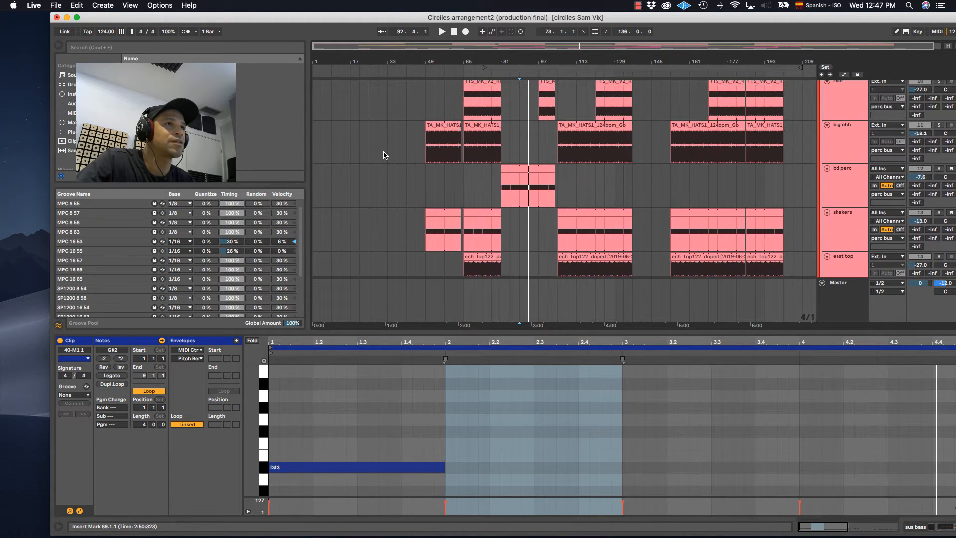
scroll(384, 155, up, 5)
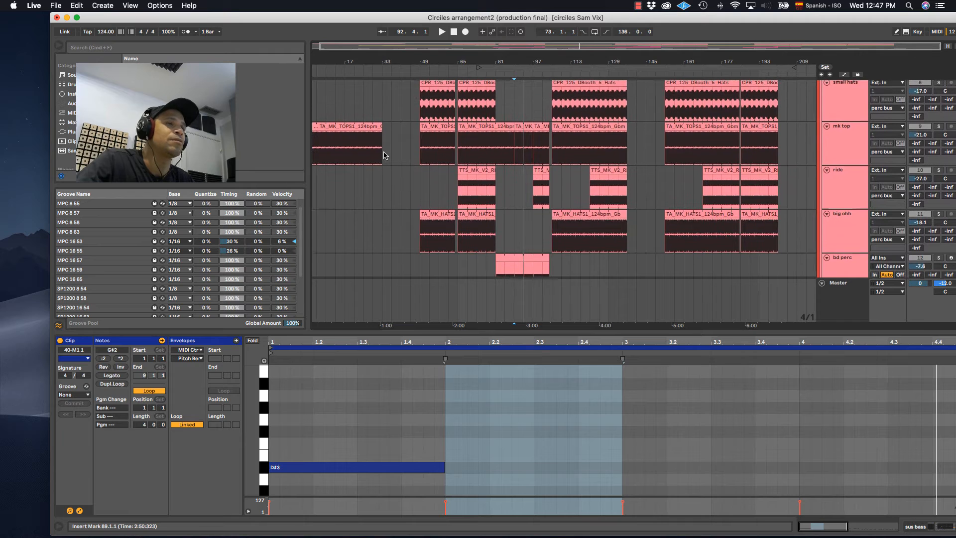
scroll(386, 157, up, 15)
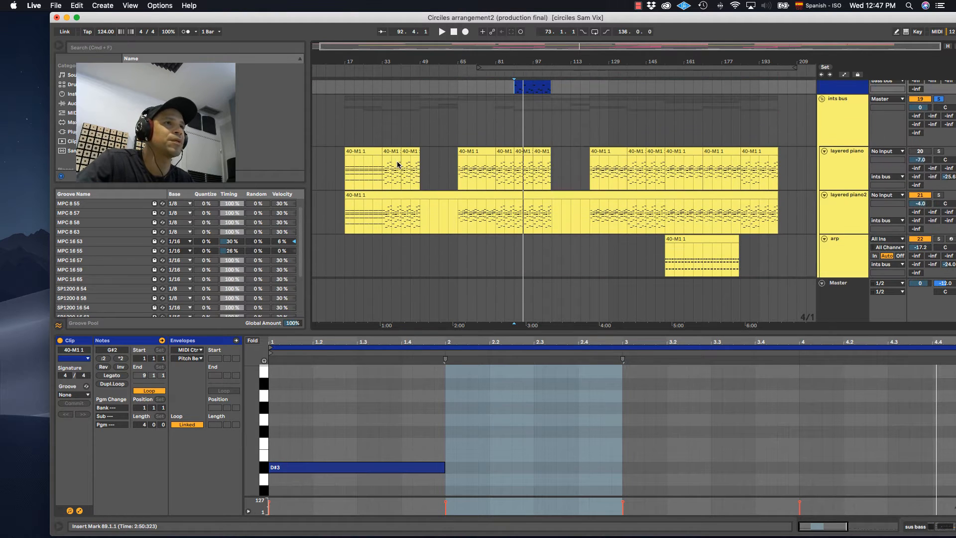
click(384, 133)
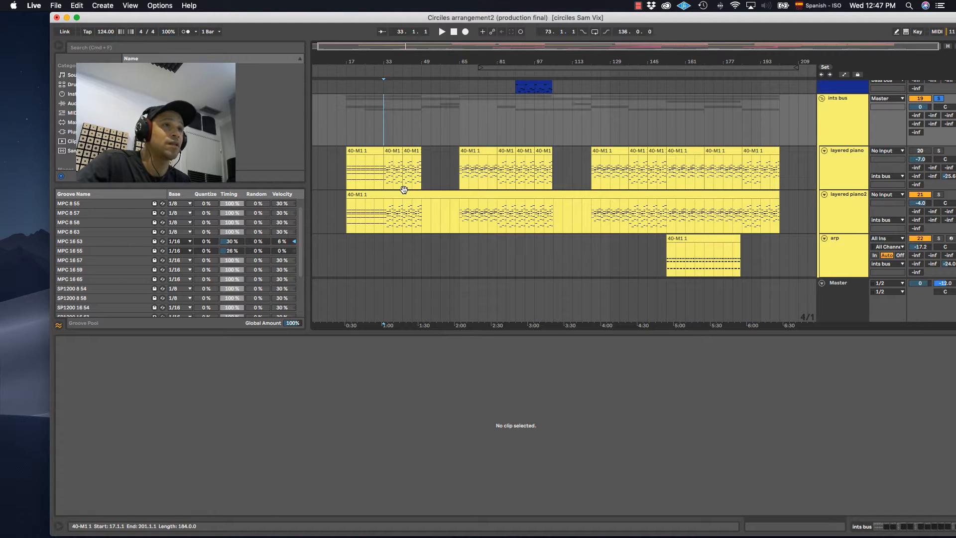
key(space)
key(space)
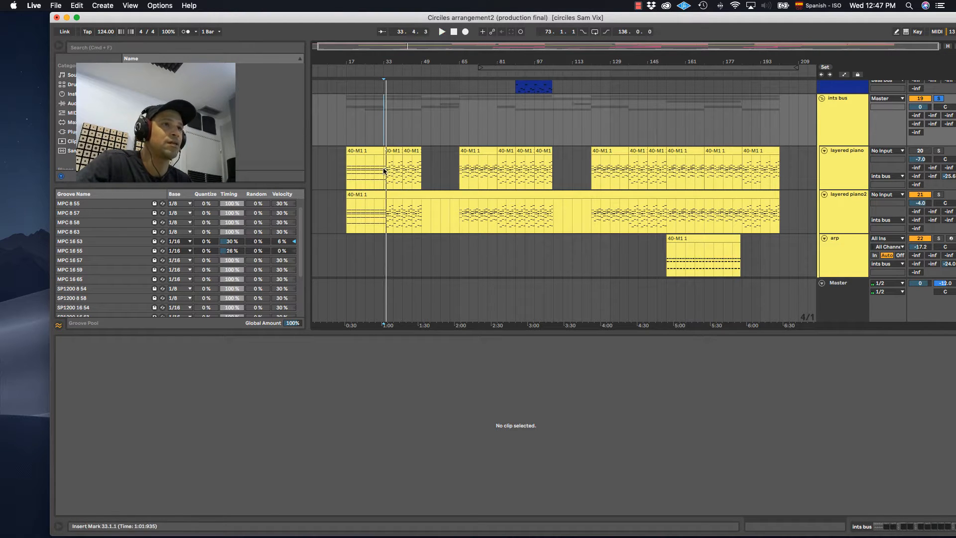
Step: Set the insert mark at bar 121 on bassline2 and start playback from there
click(501, 115)
scroll(506, 146, up, 5)
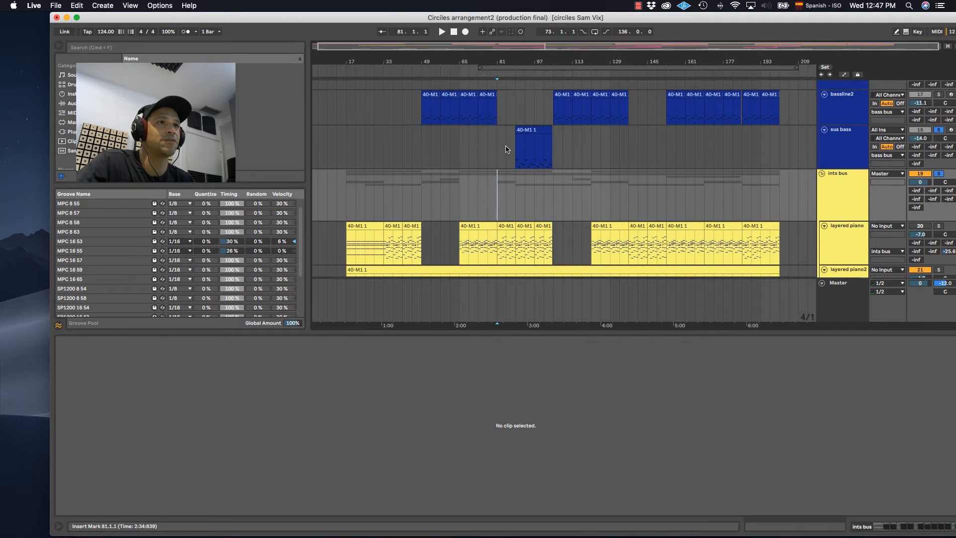
scroll(506, 148, up, 6)
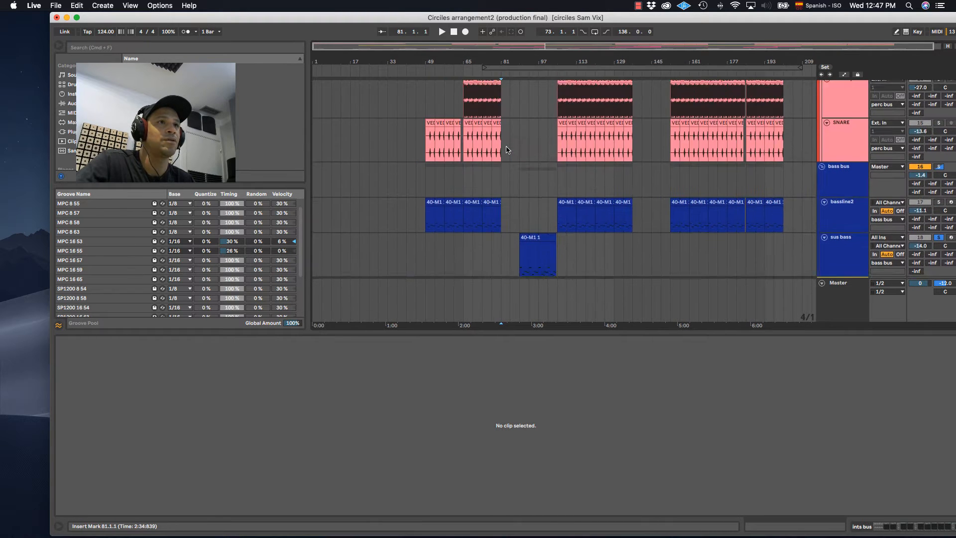
scroll(592, 156, down, 4)
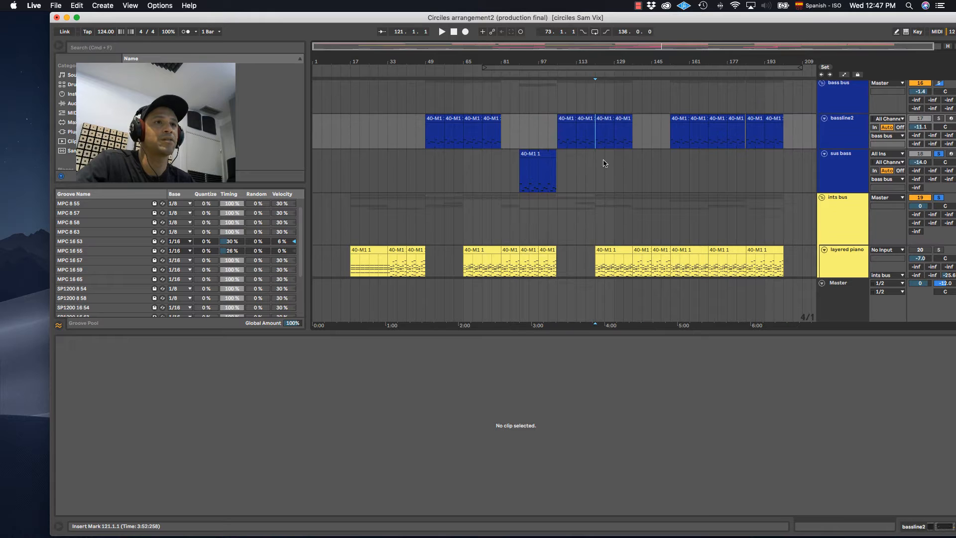
key(space)
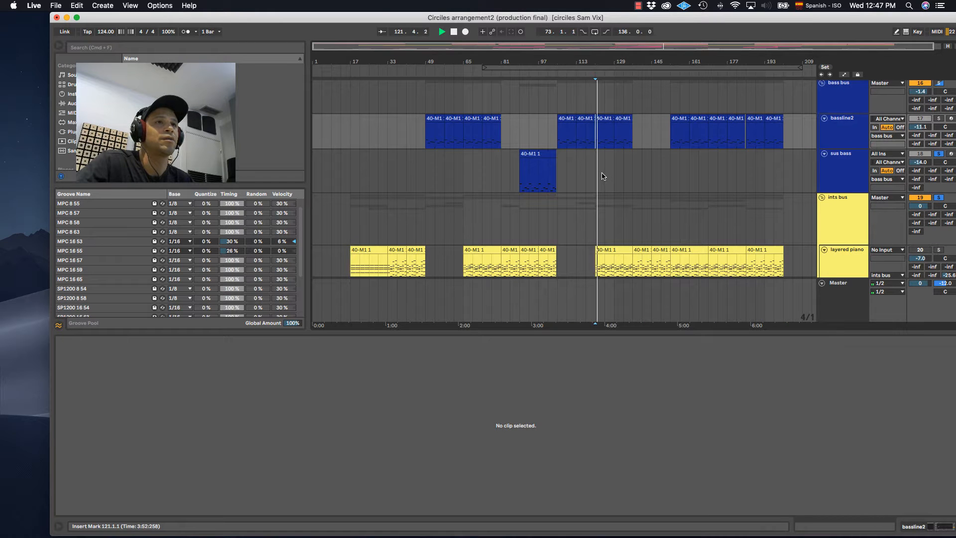
Step: Add bass bus to the solo during playback, listen to bassline2 with the instruments, and stop around bar 132
scroll(603, 177, down, 3)
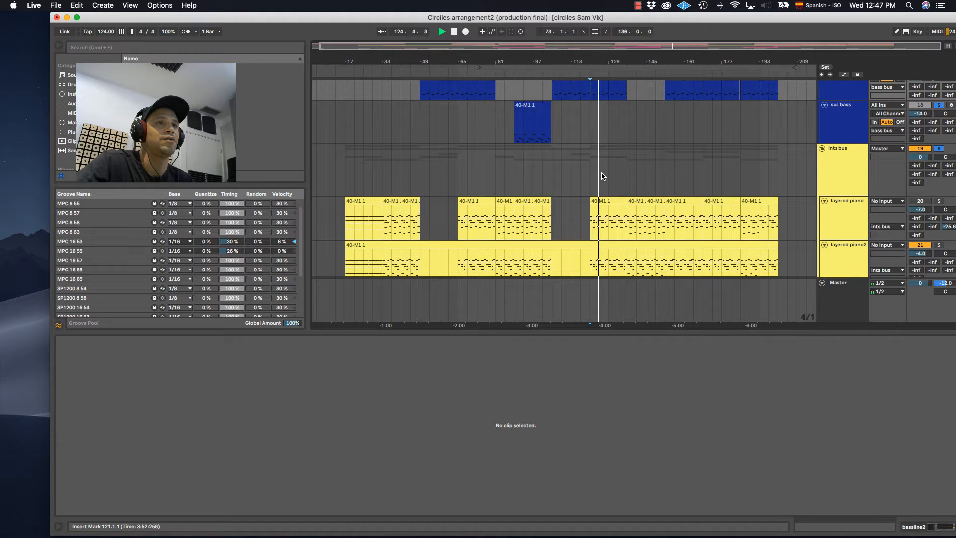
scroll(604, 177, up, 5)
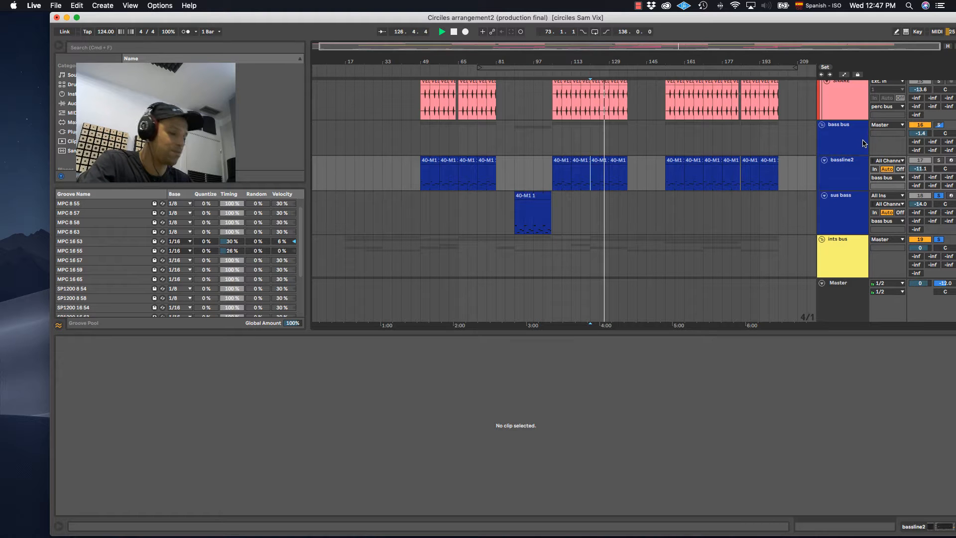
click(940, 125)
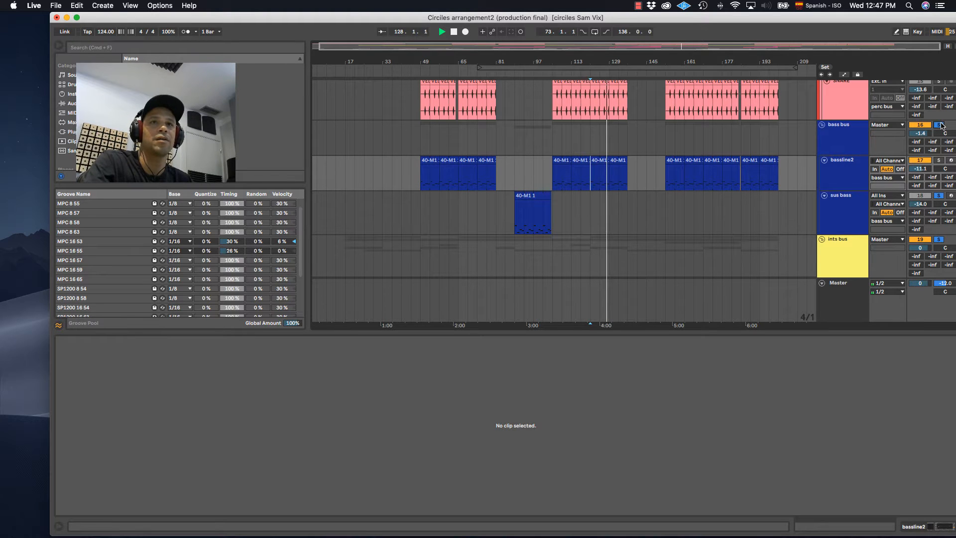
scroll(676, 209, down, 3)
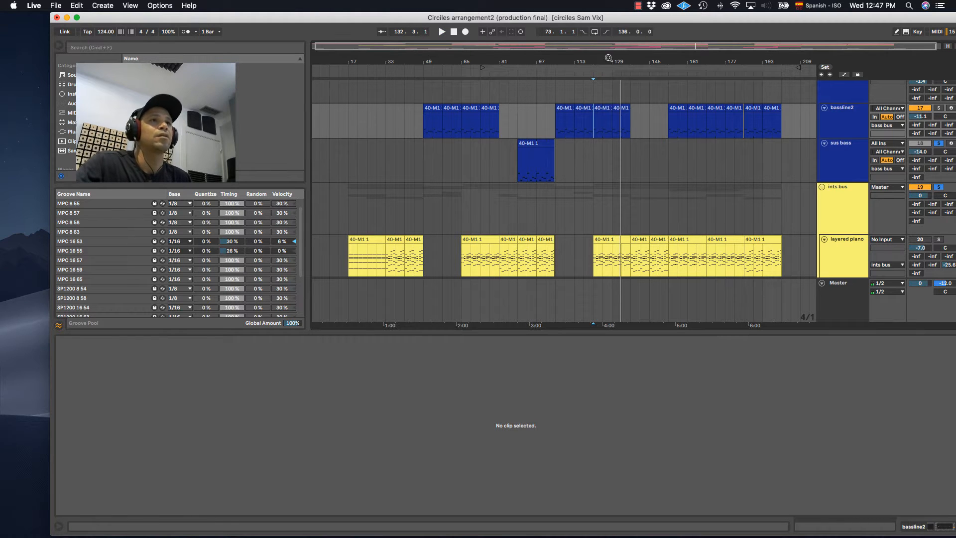
Step: Select the bassline2 and layered piano clips spanning bars 121 to 137 together and enlarge their shared note editor
drag(609, 58, 442, 115)
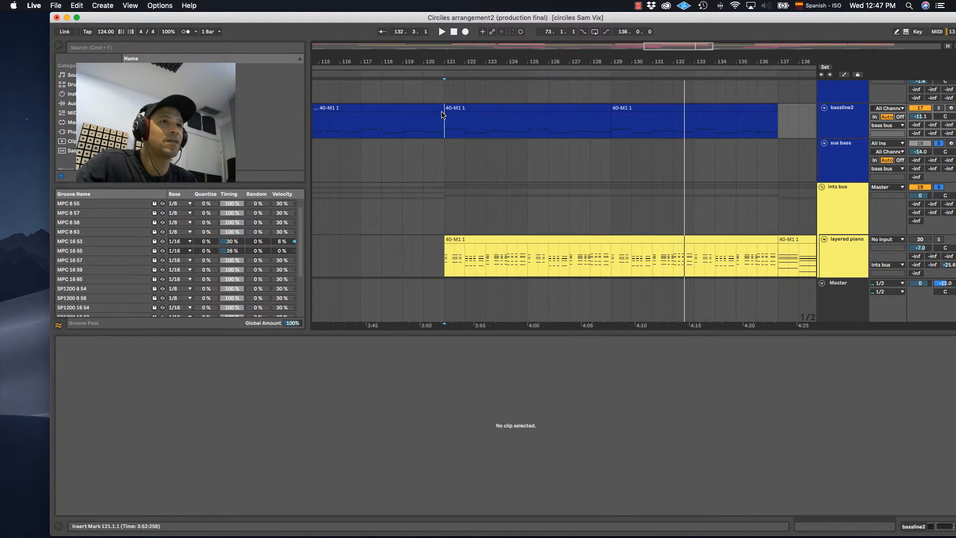
click(486, 112)
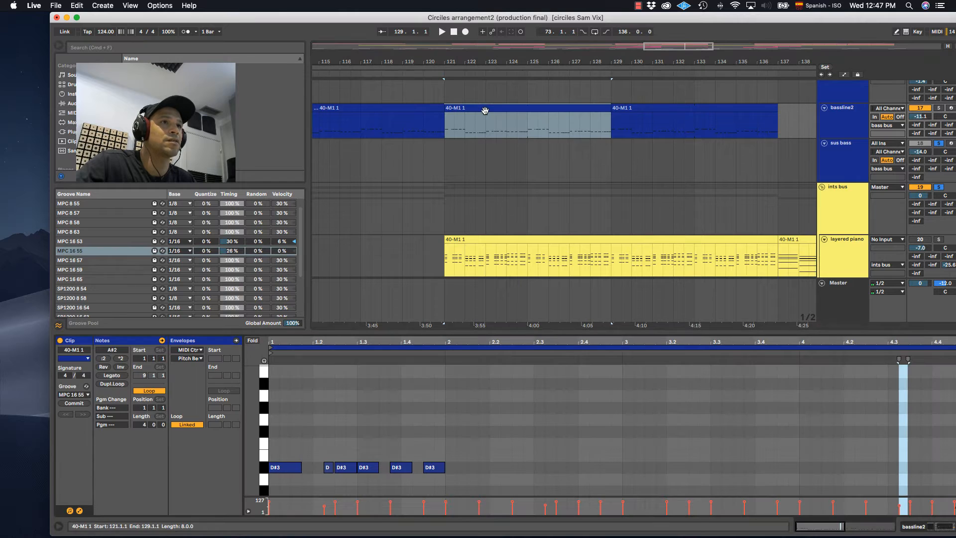
shift+click(517, 249)
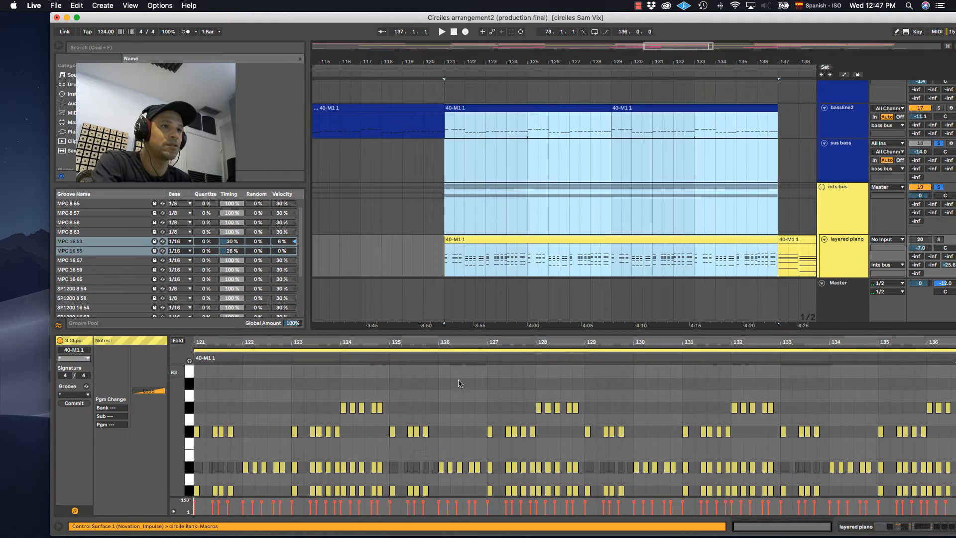
click(504, 364)
scroll(505, 363, down, 1)
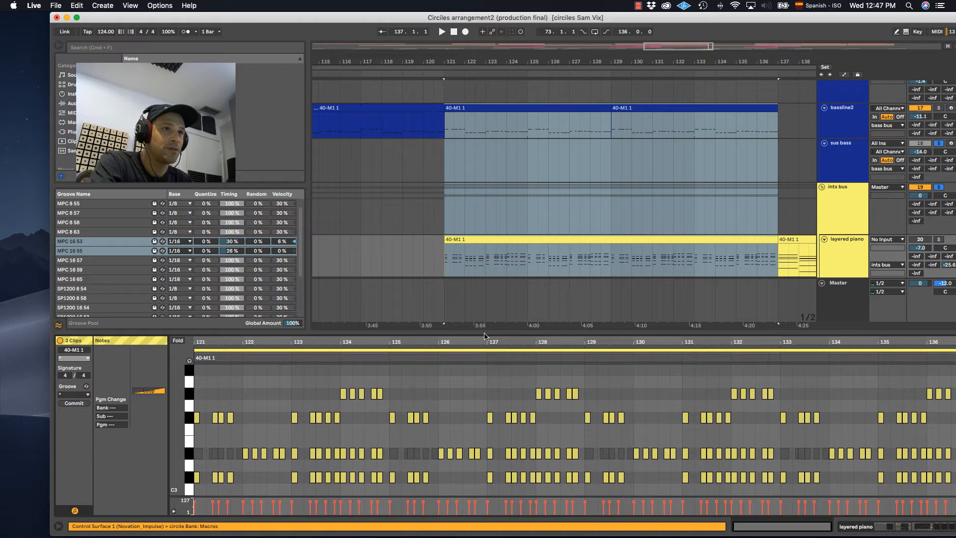
drag(483, 337, 483, 226)
scroll(366, 263, up, 2)
Step: Focus the shared editor on bassline2's notes and select its note at 3.2.1 to compare against the layered piano's notes
click(379, 236)
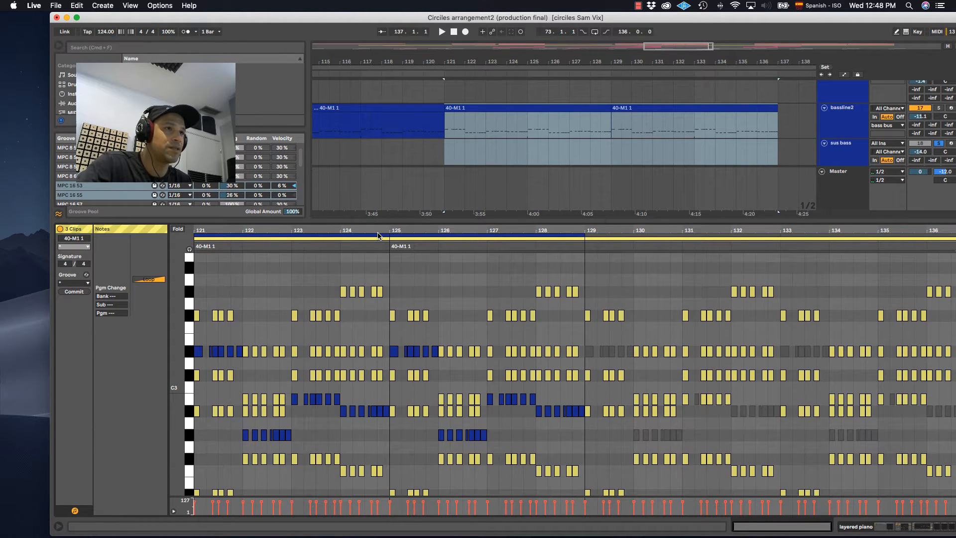
click(378, 235)
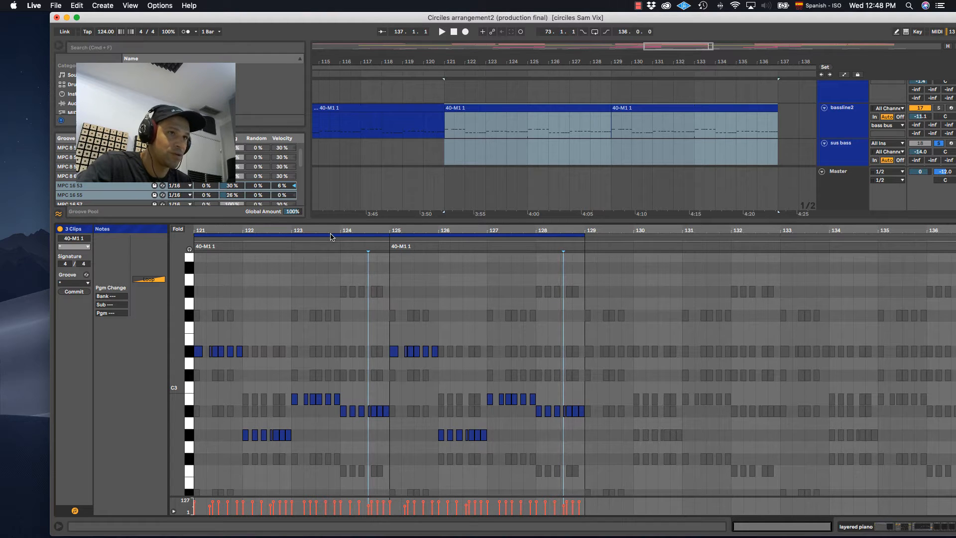
click(501, 400)
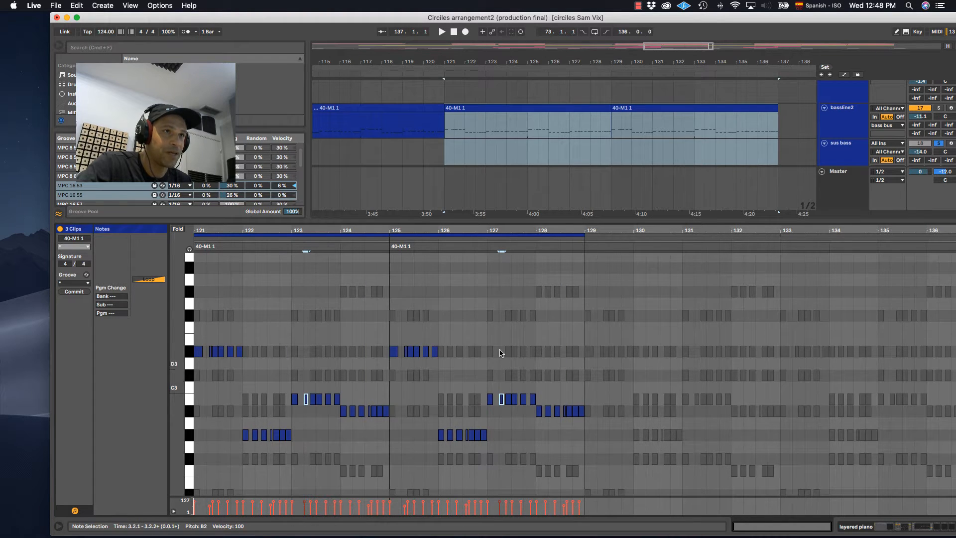
click(475, 239)
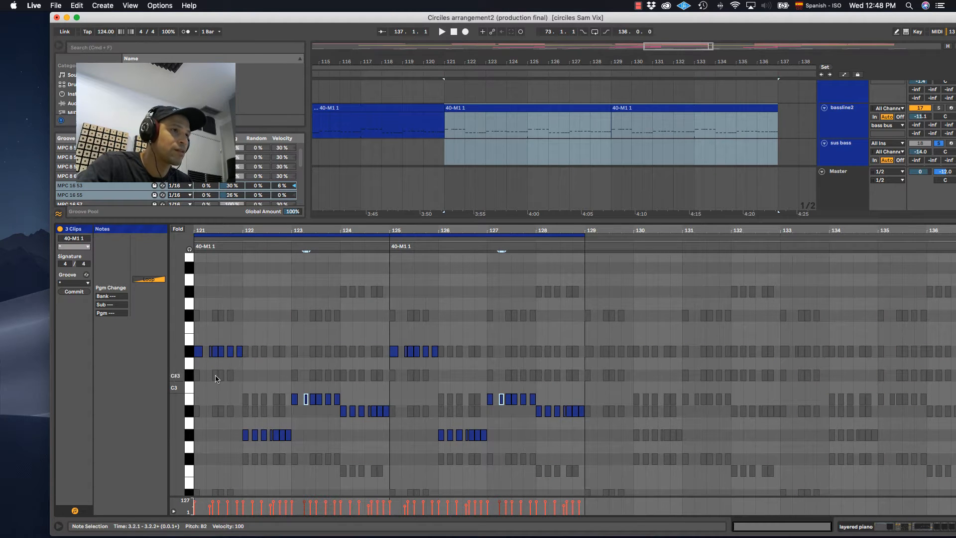
Step: Reselect bassline2's note at 3.2.1 and close the shared note editor to return to the full arrangement
click(305, 400)
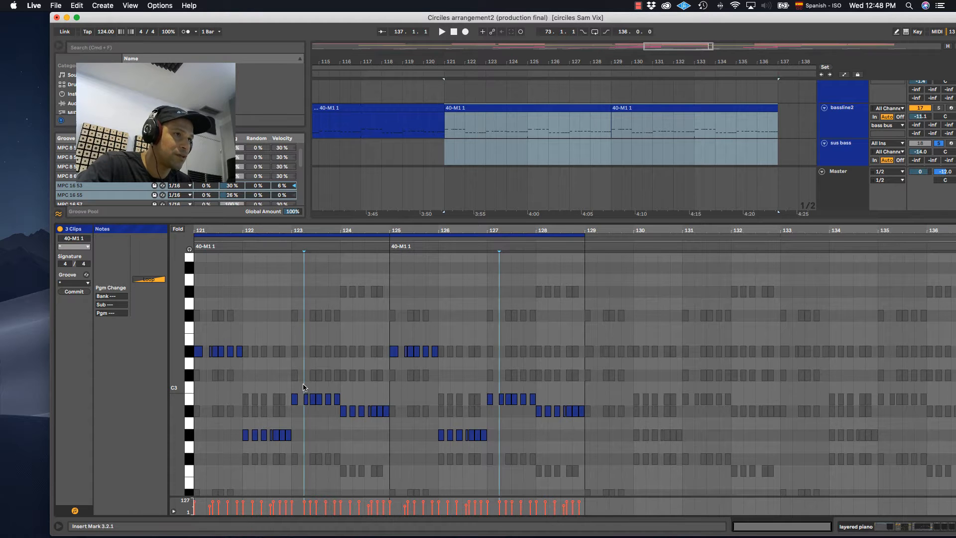
click(305, 400)
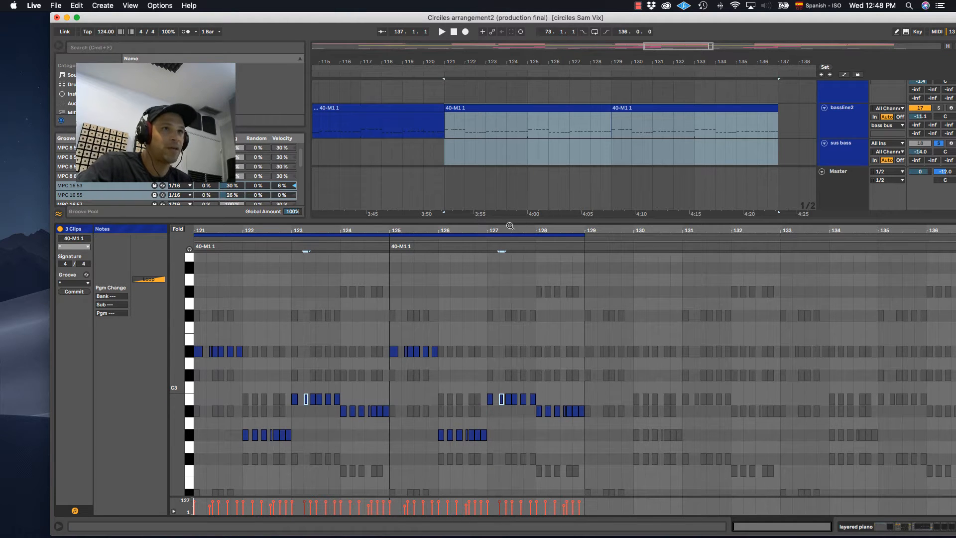
key(super+alt+l)
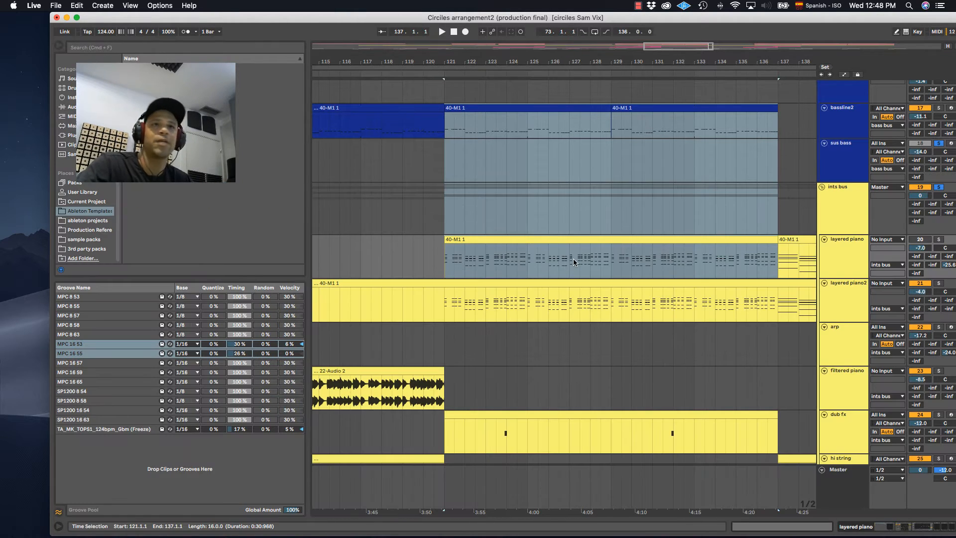
Step: Play the selected section from bar 121 to hear the bassline with the piano chords, and stop around bar 127
click(724, 190)
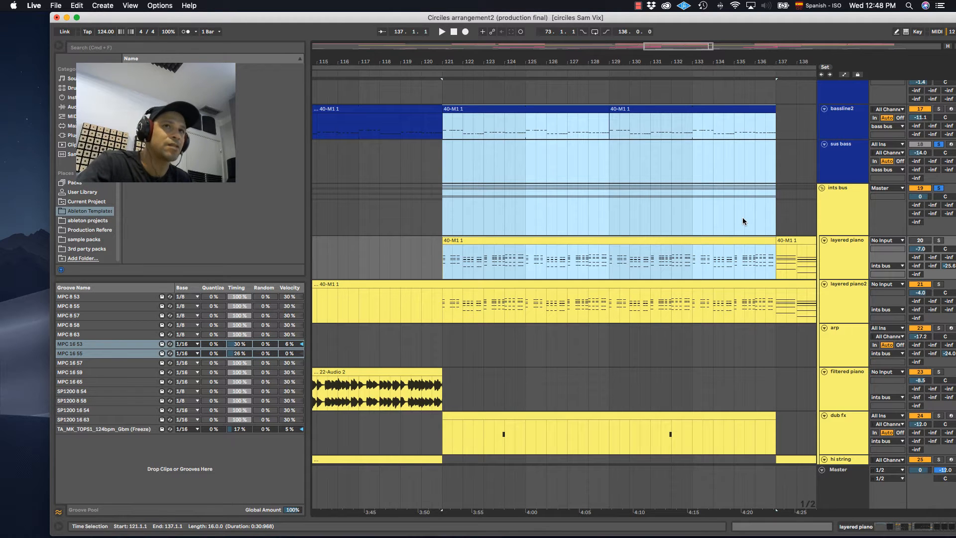
key(space)
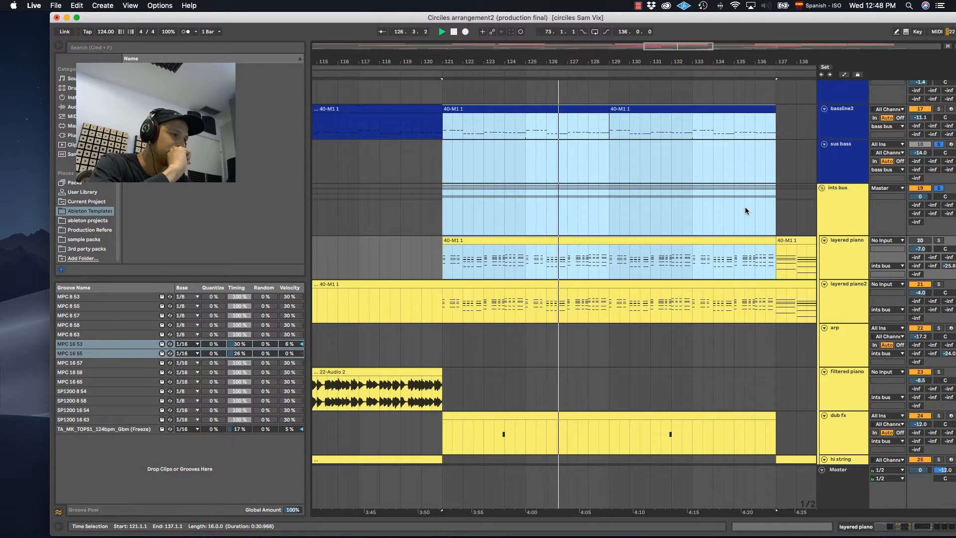
key(space)
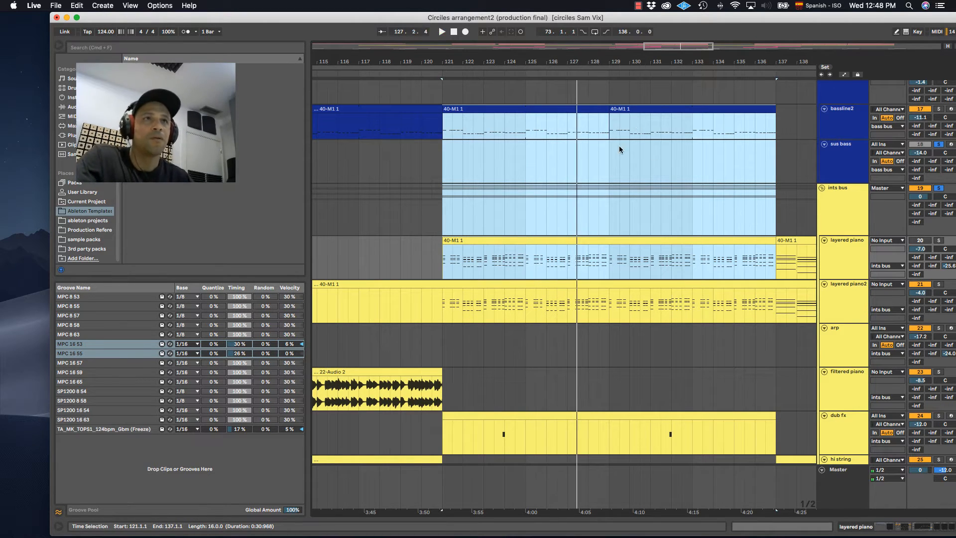
Step: Select the filtered piano clip at bars 113 to 121, show the track's devices, and solo the track
scroll(848, 194, down, 8)
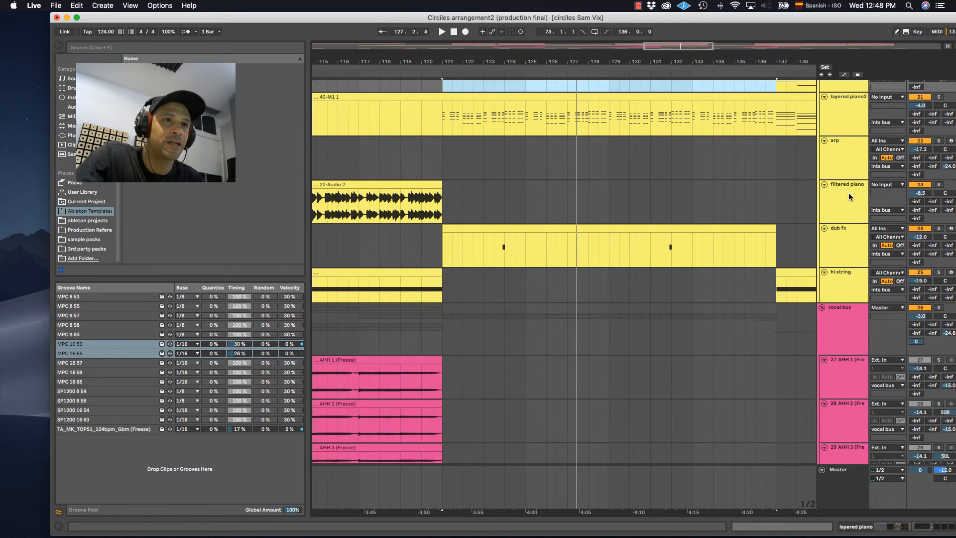
scroll(847, 193, up, 4)
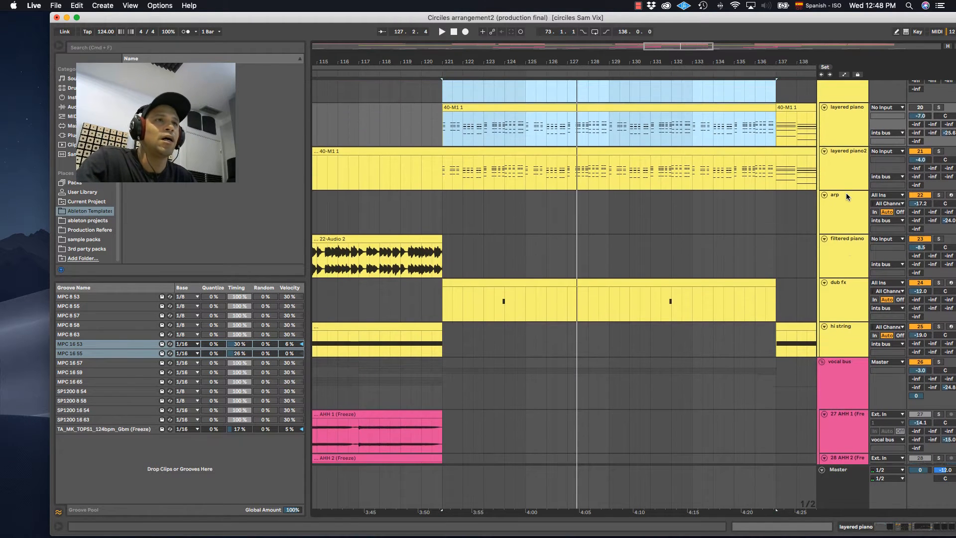
drag(529, 64, 631, 67)
click(567, 290)
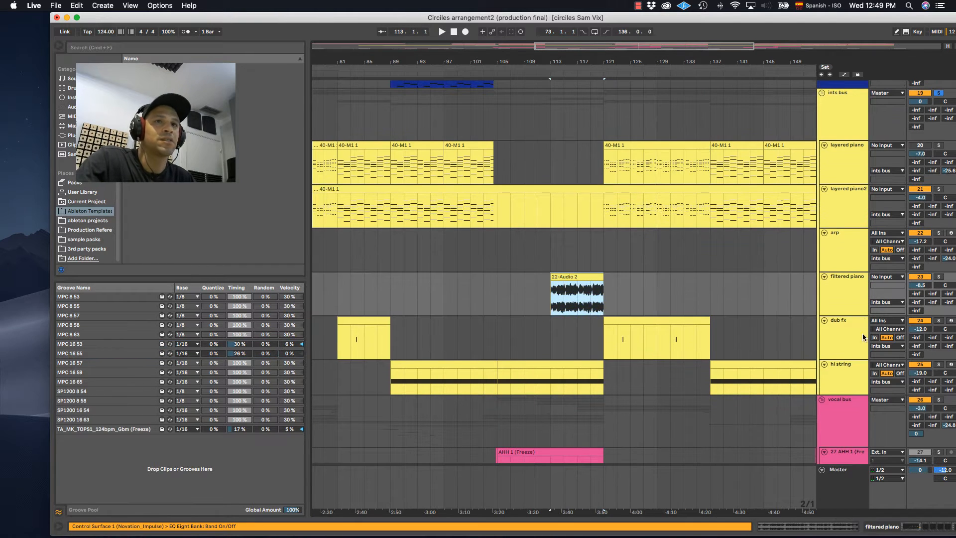
double_click(843, 295)
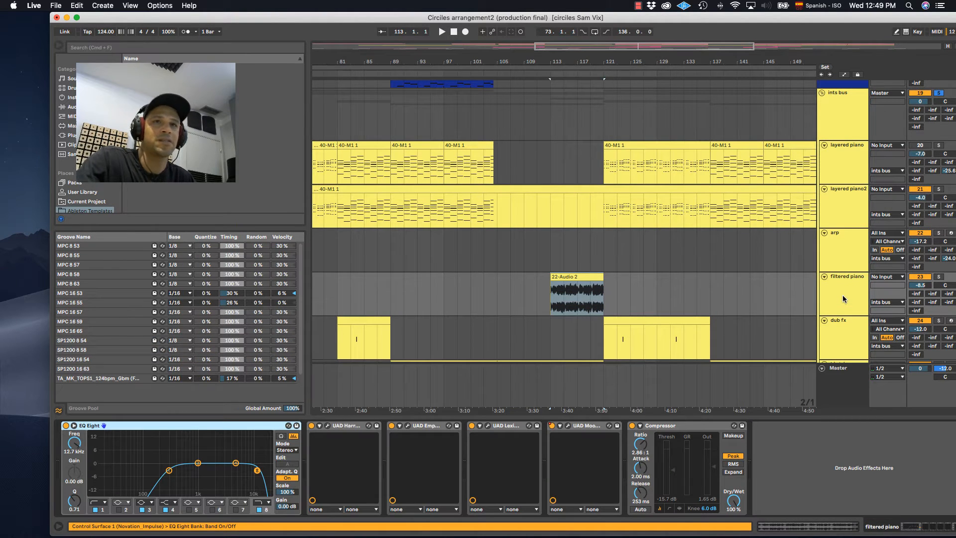
click(938, 277)
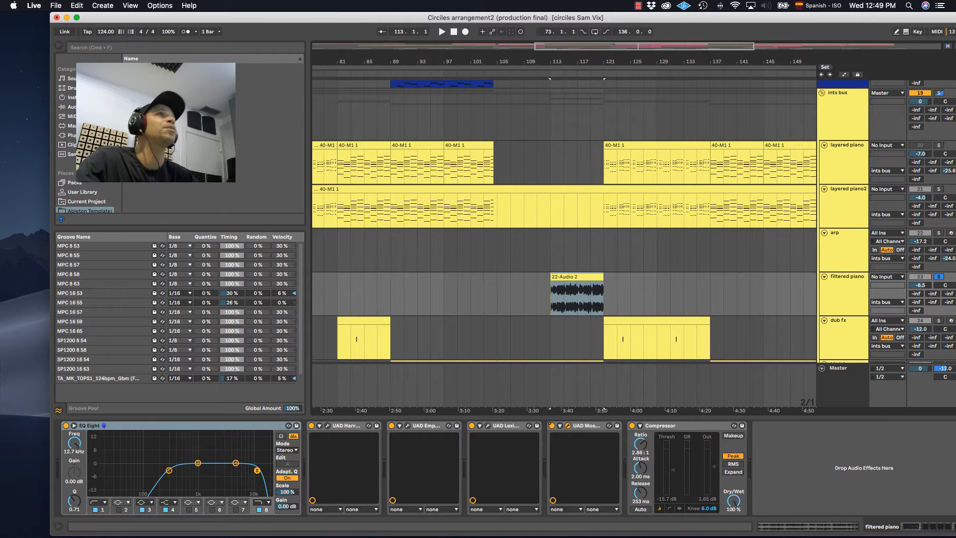
Step: Open the filtered piano's UAD Moog Multimode Filter, play the clip from bar 113, close the plugin window, and stop around bar 119
click(568, 426)
drag(598, 244, 228, 208)
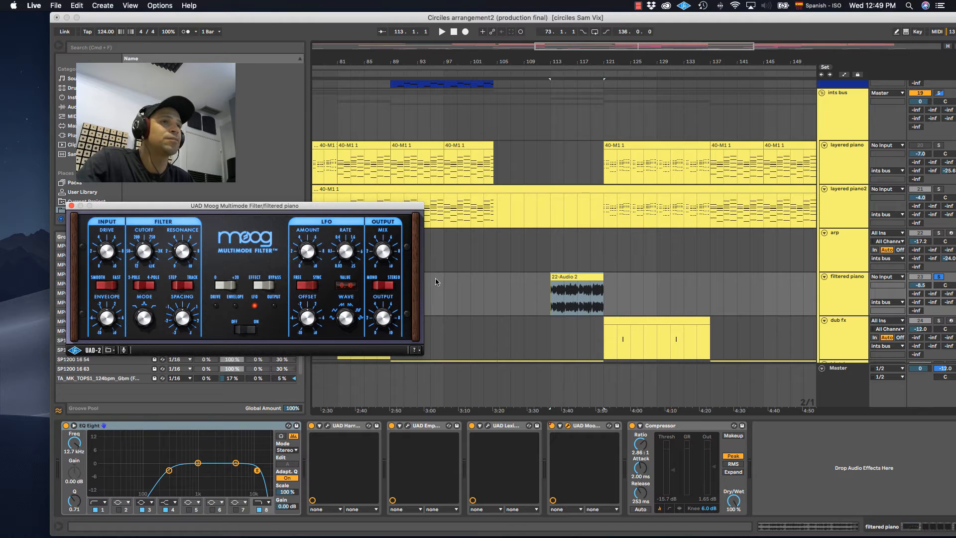
click(571, 277)
key(space)
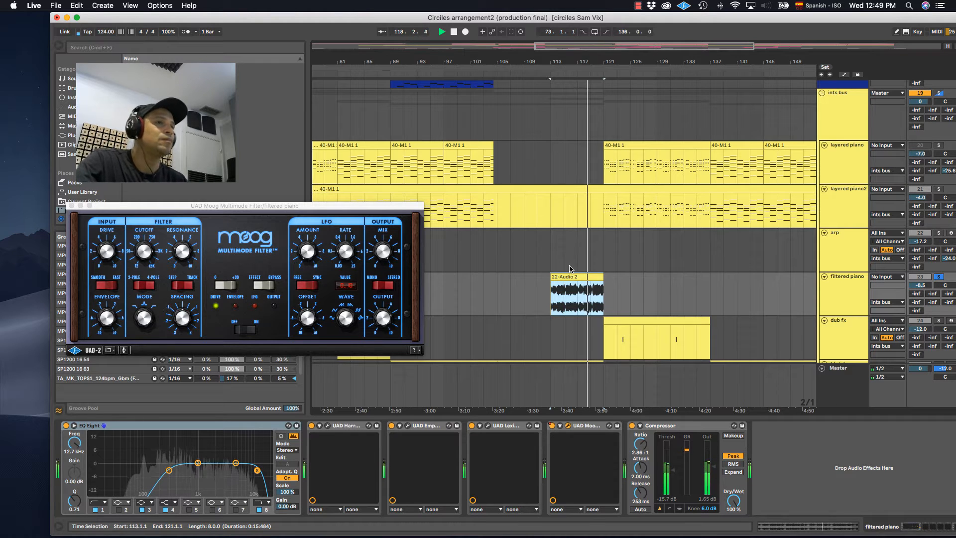
click(71, 205)
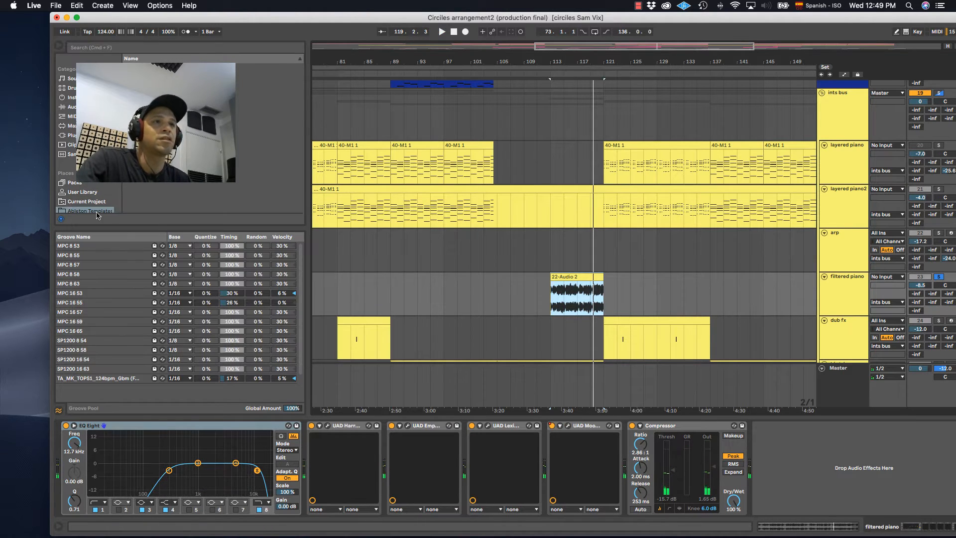
key(space)
Step: Select the layered piano2 clip to compare its devices, and return to the filtered piano clip
click(471, 205)
click(478, 190)
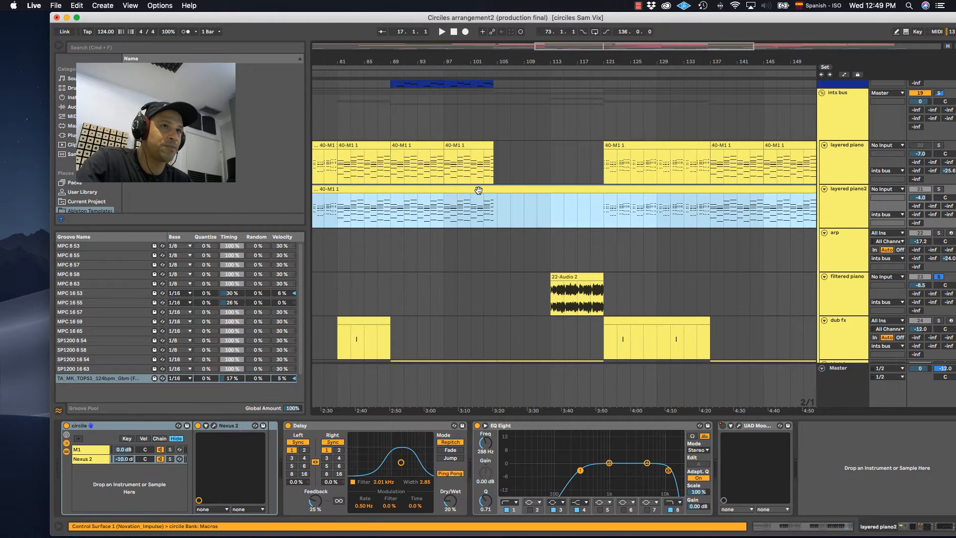
click(571, 276)
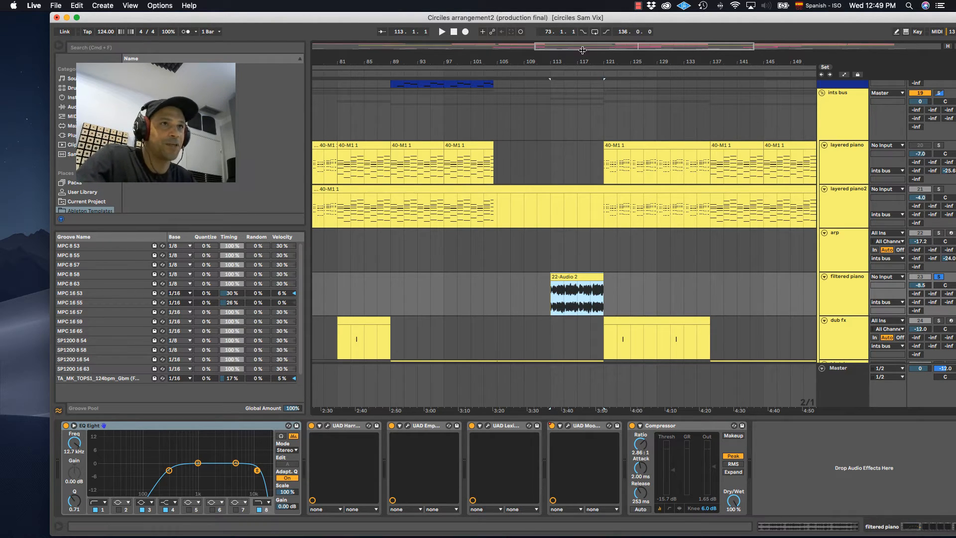
Step: Highlight bars 113 to 121 in the empty arp lane above the filtered piano clip, and place the insert mark at bar 117
drag(617, 60, 590, 146)
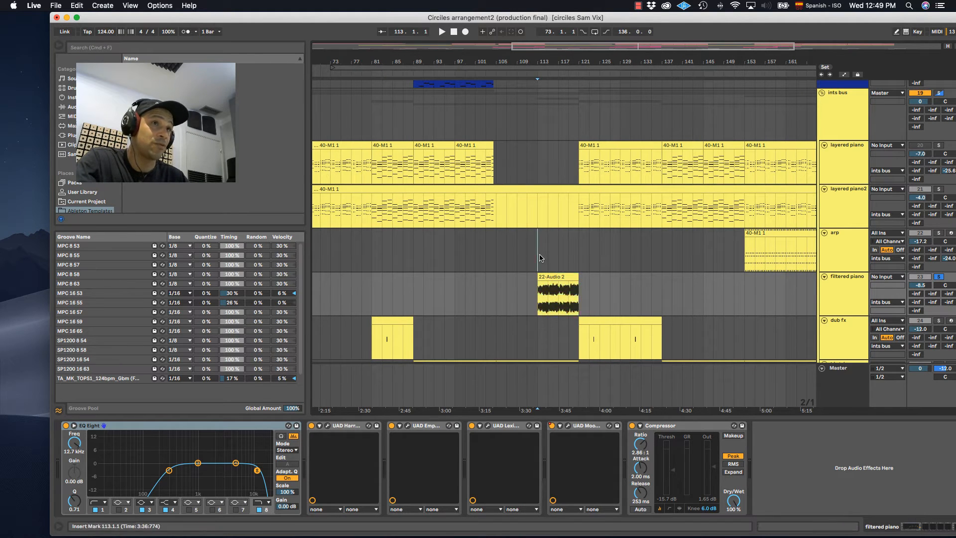
drag(539, 261, 584, 258)
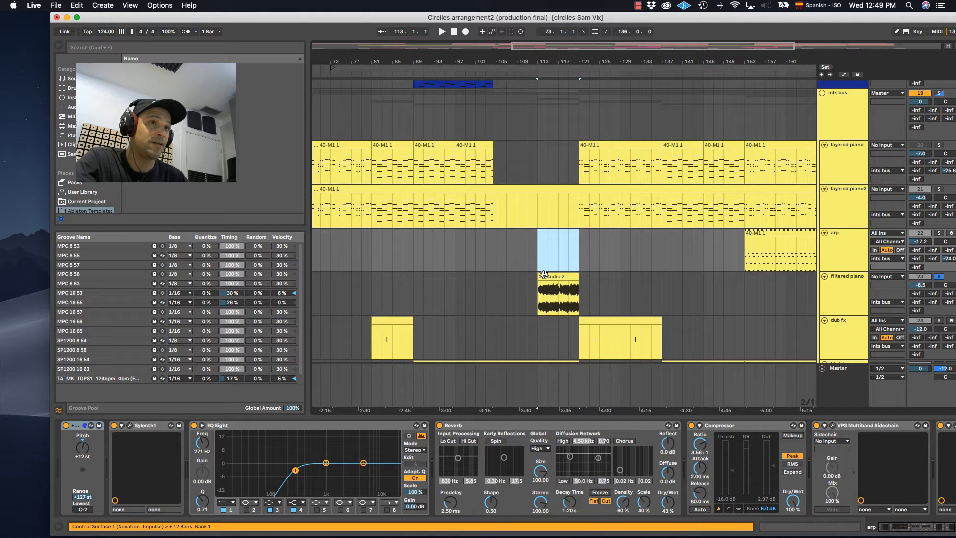
click(560, 255)
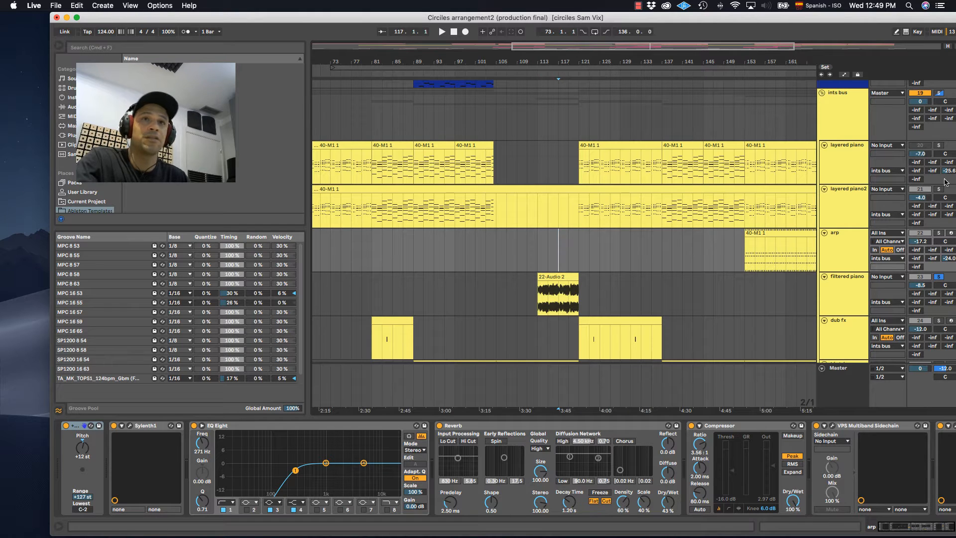
Step: Clear the solos, play the full mix from bar 113 through the filtered piano section, and stop around bar 122
click(939, 277)
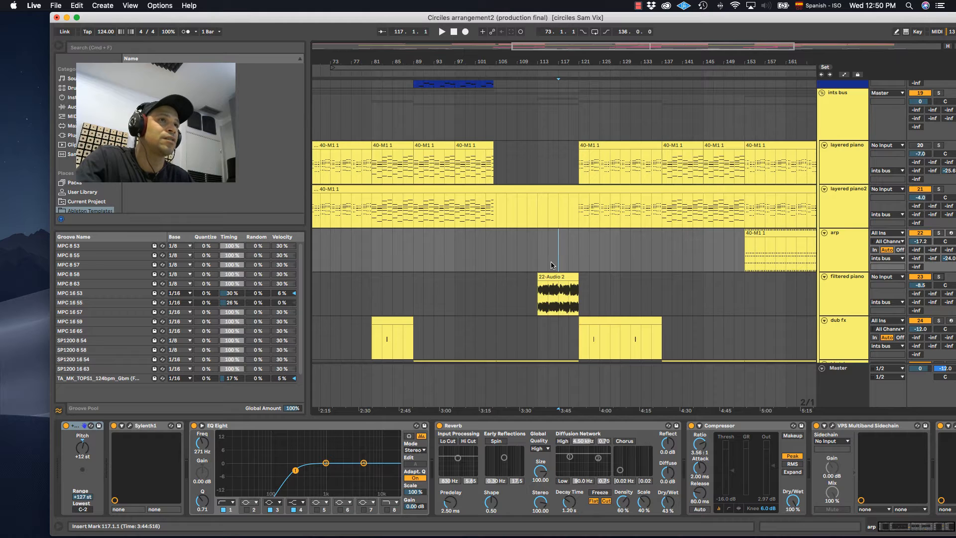
scroll(551, 265, up, 5)
scroll(551, 265, down, 6)
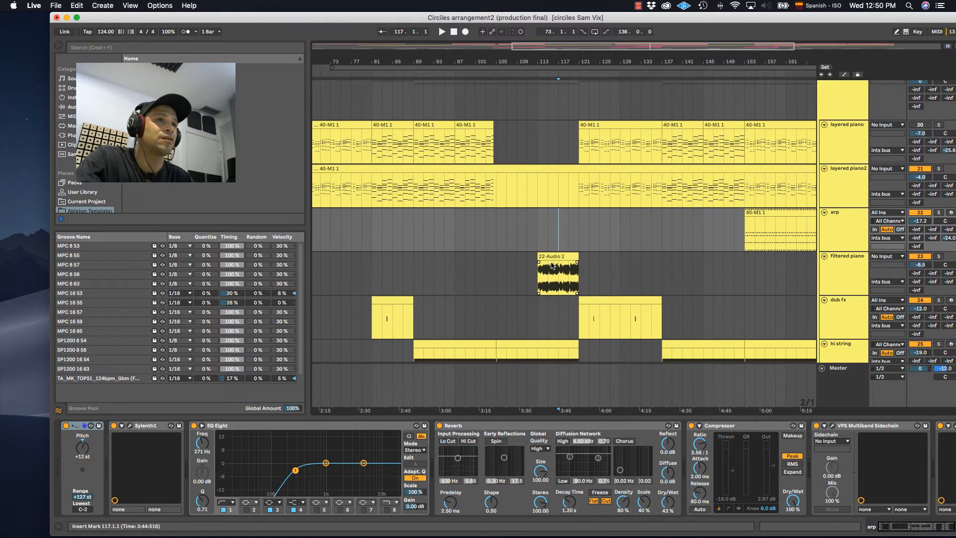
scroll(552, 265, up, 1)
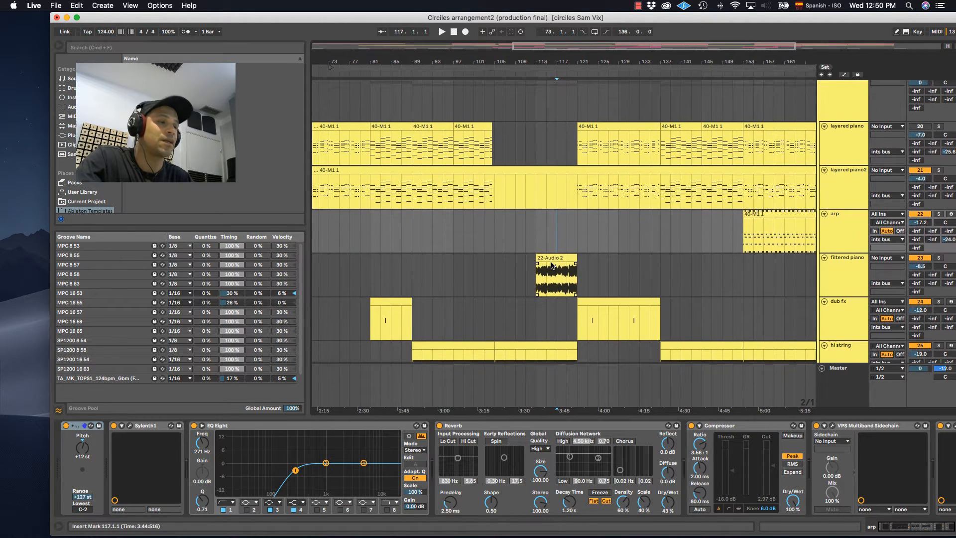
click(537, 234)
key(space)
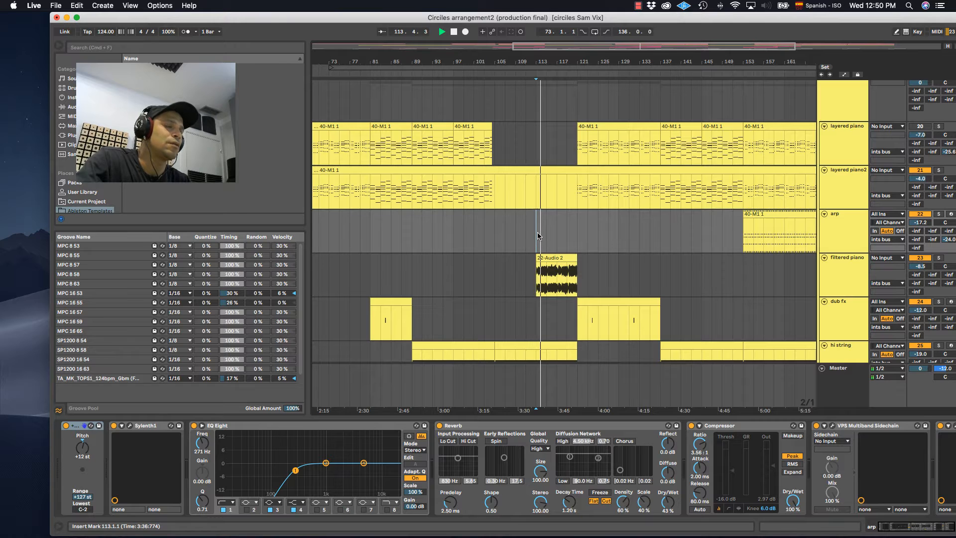
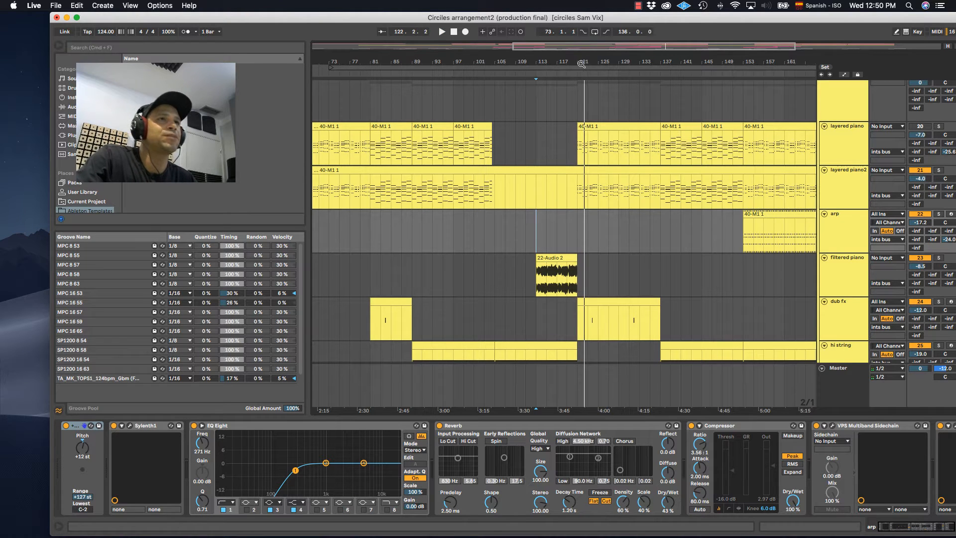
Step: Show the whole arrangement, solo the arp track, and start playback from its clip at bar 153
drag(578, 62, 489, 29)
click(665, 236)
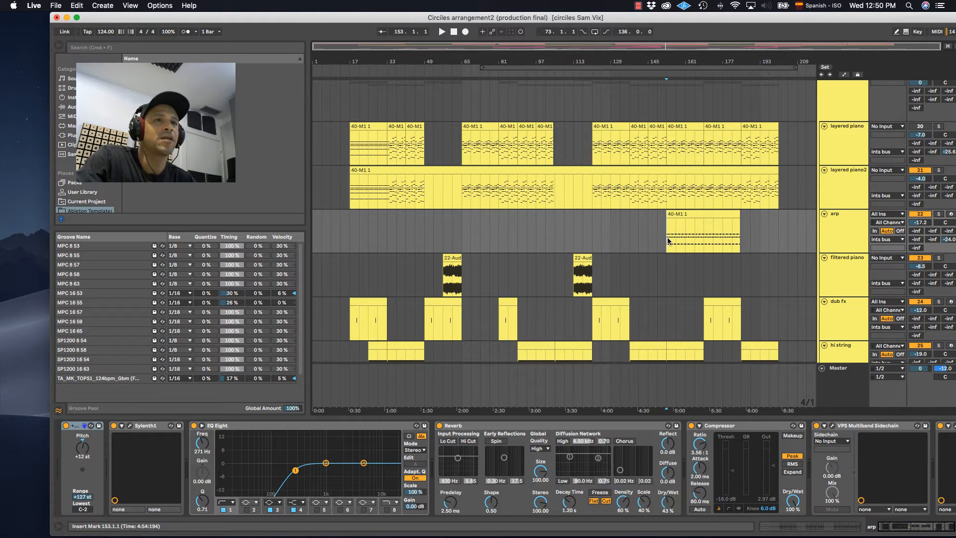
click(937, 215)
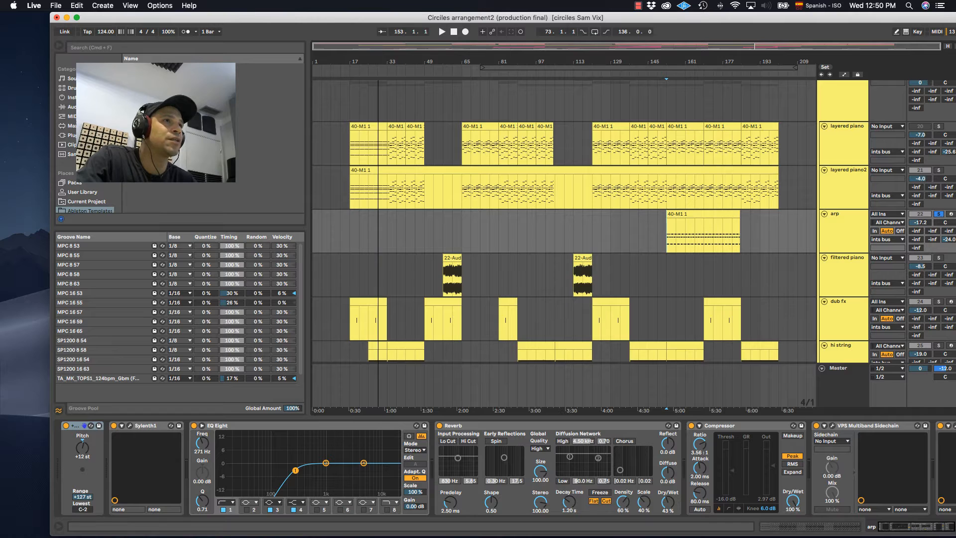
key(space)
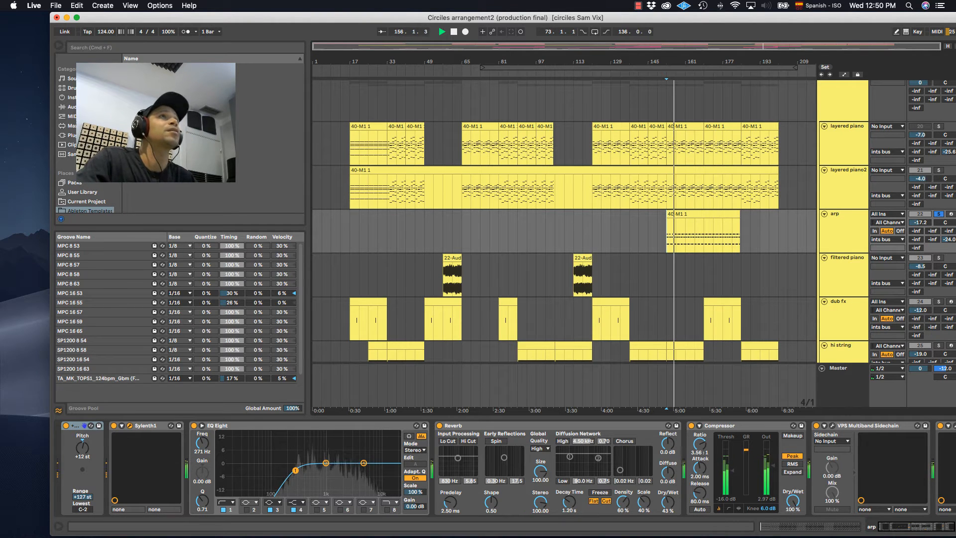
Step: Open the arp's Sylenth1 during playback, browse its custom banks to splice sylenth1 bank, and close the plugin window
drag(344, 106, 286, 36)
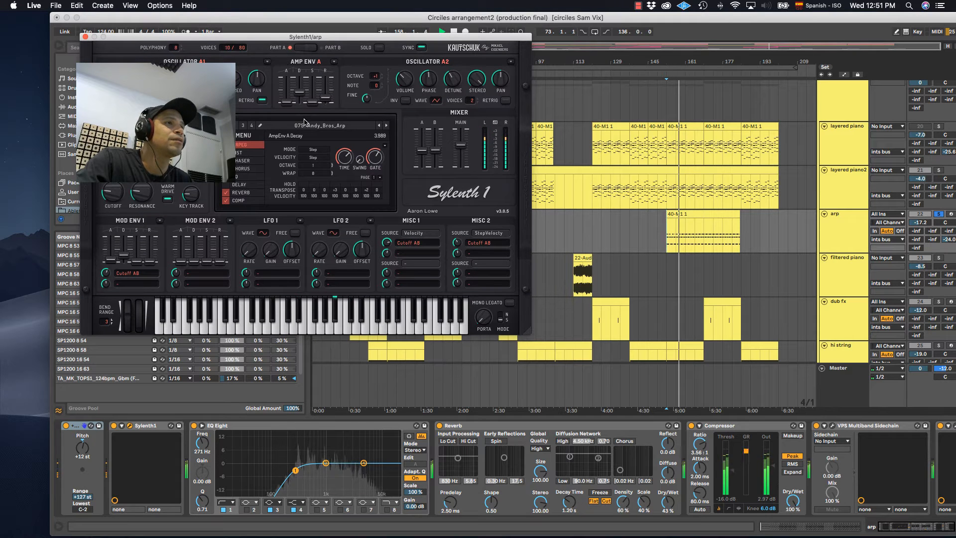
click(250, 137)
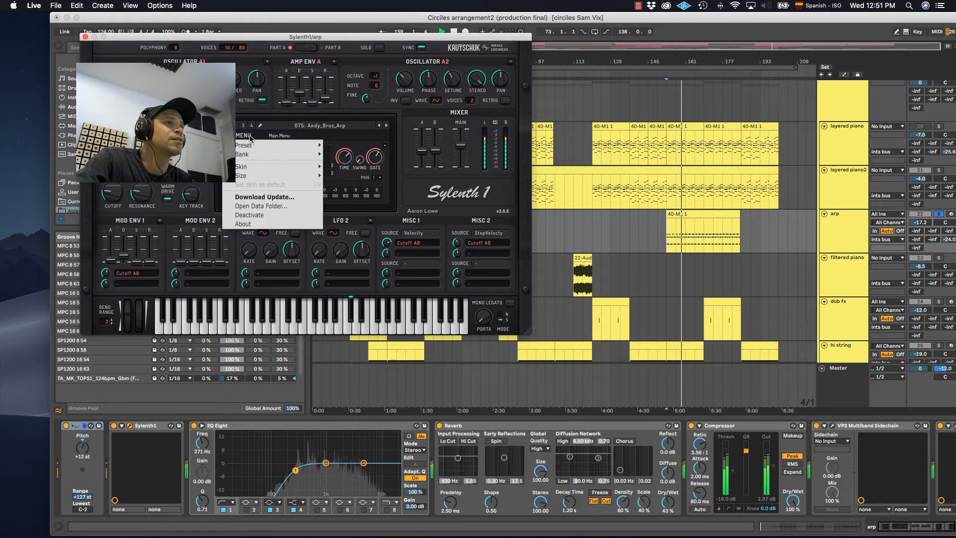
mouse_move(267, 157)
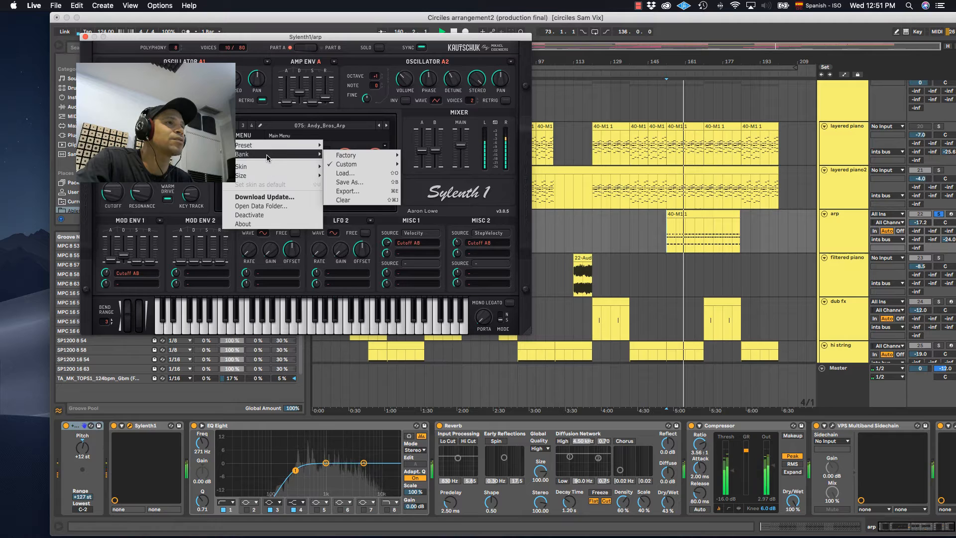
mouse_move(344, 168)
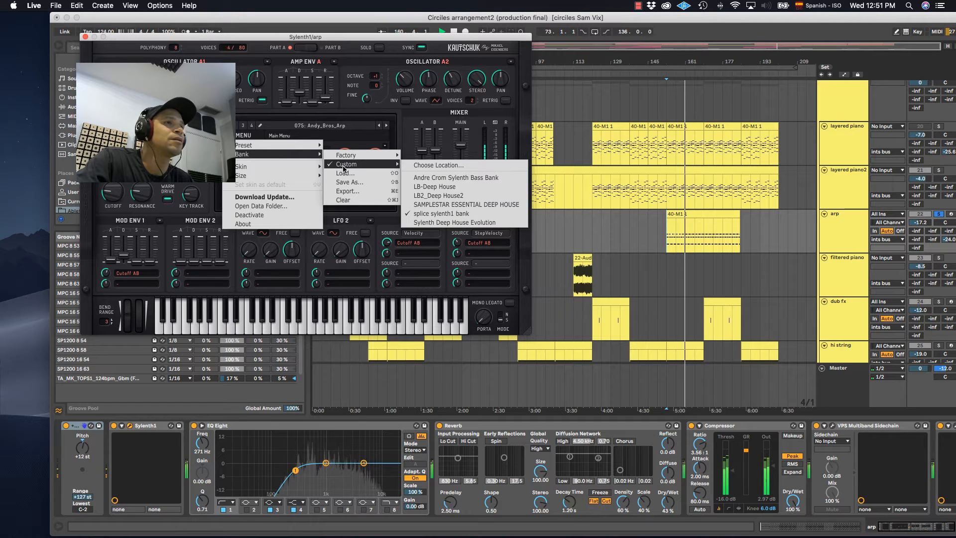
click(434, 214)
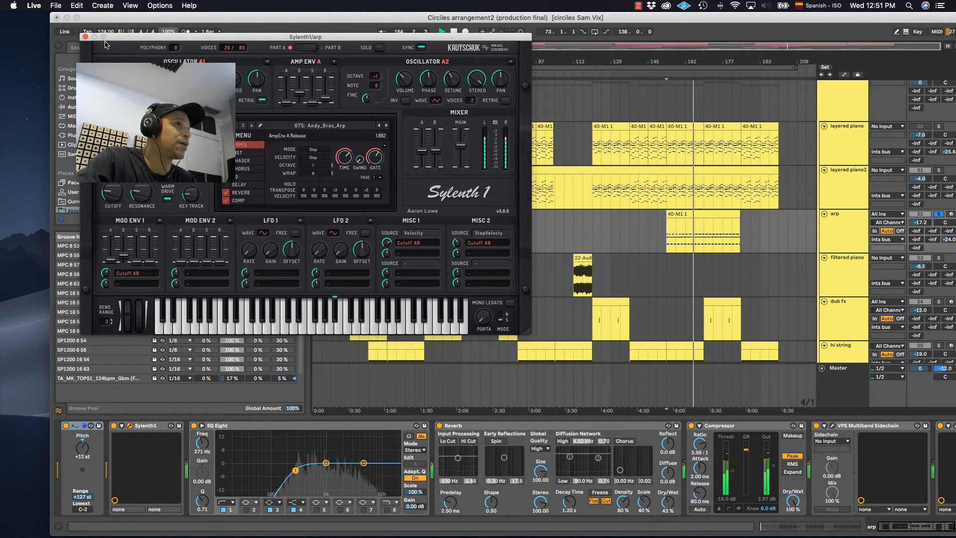
click(84, 37)
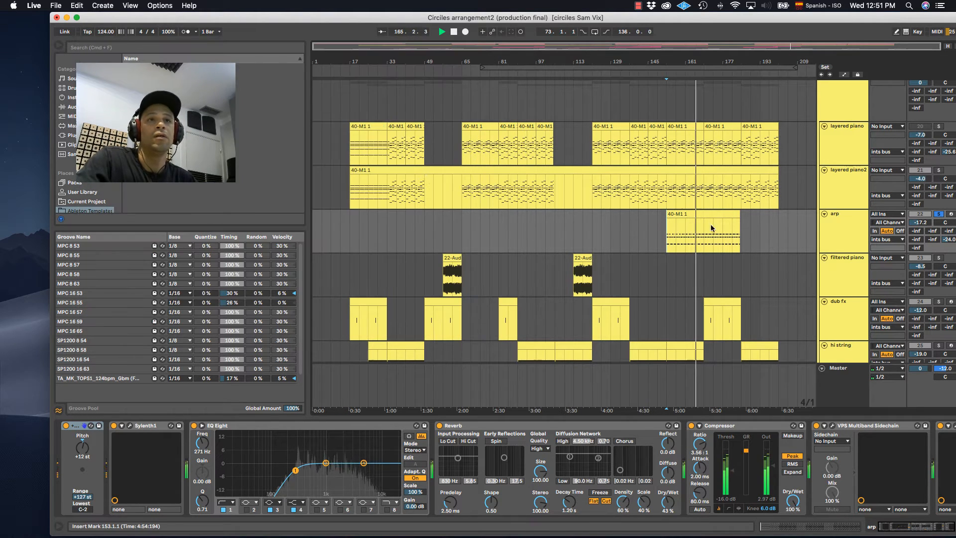
Step: Select the arp track and open the UAD Moog Multimode Filter at the end of its device chain
click(860, 246)
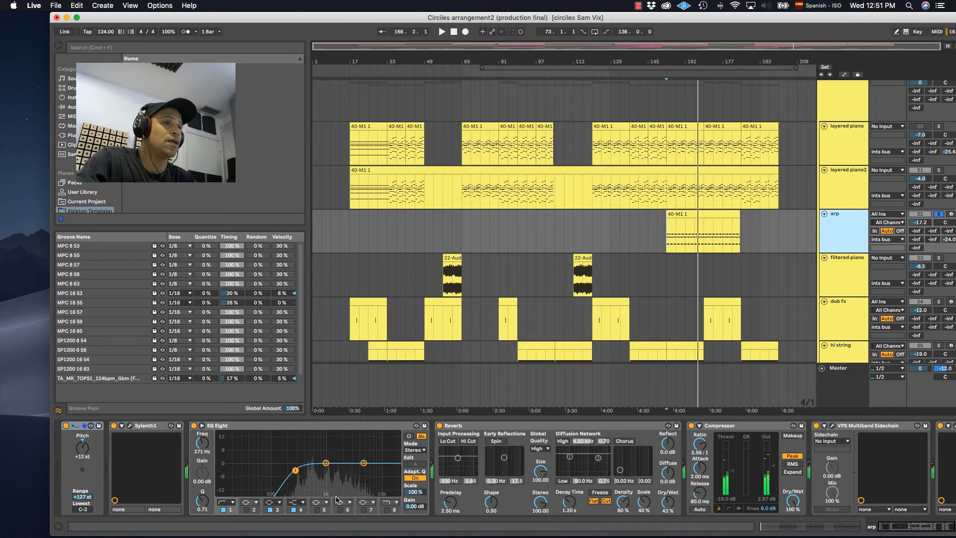
scroll(337, 500, right, 5)
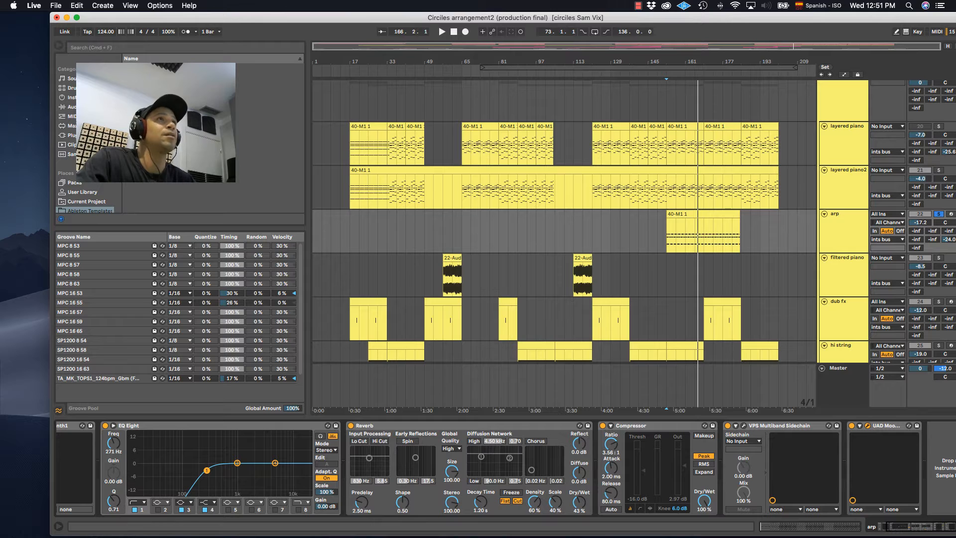
key(super+alt+p)
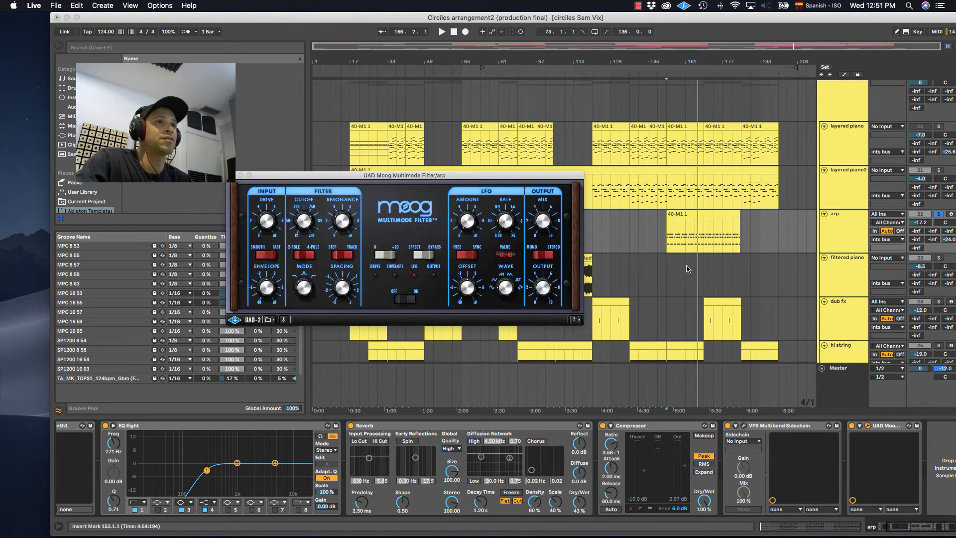
Step: Play the soloed arp from bar 153 with the Moog filter open, stop around bar 160, and close the plugin window
click(669, 239)
key(space)
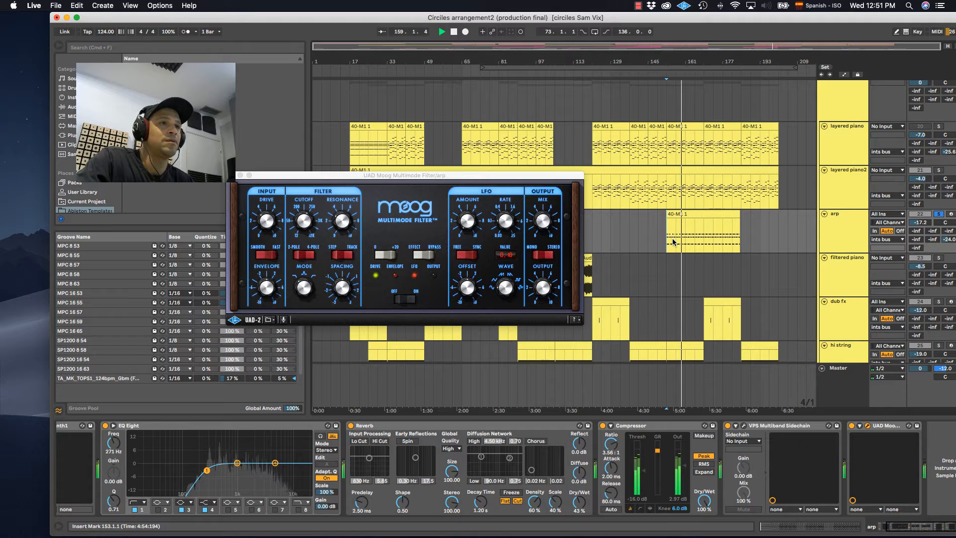
key(space)
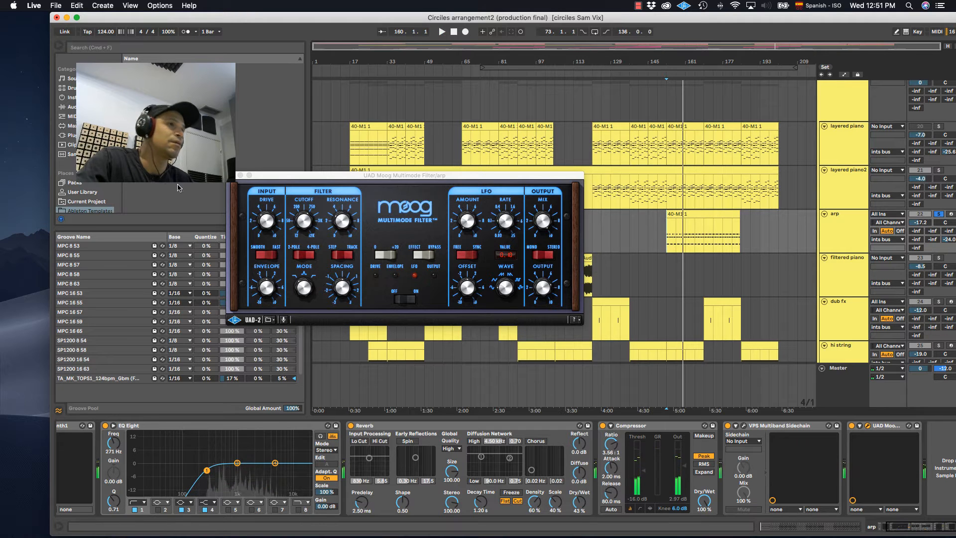
click(240, 175)
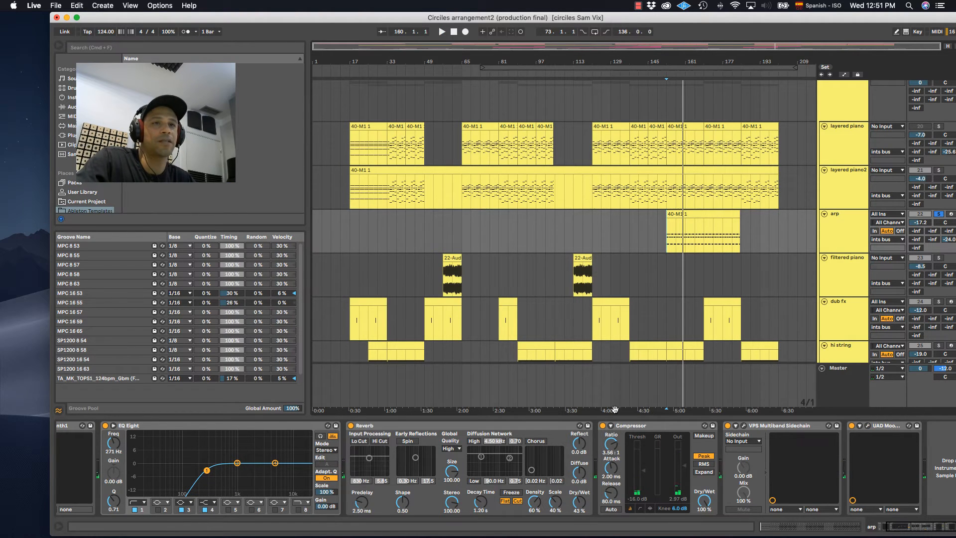
Step: Try to bring up the plugin window of the arp's VPS Multiband Sidechain
click(744, 426)
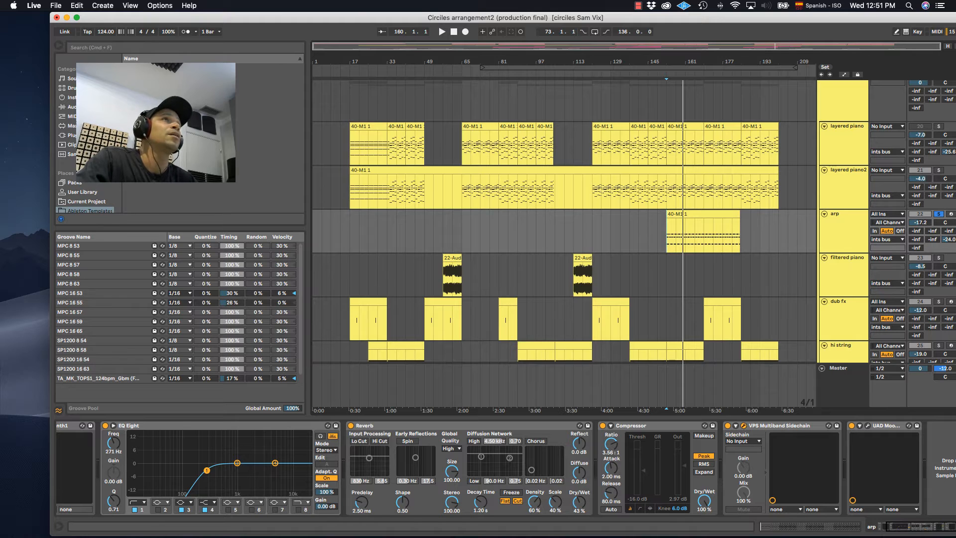
key(super+Tab)
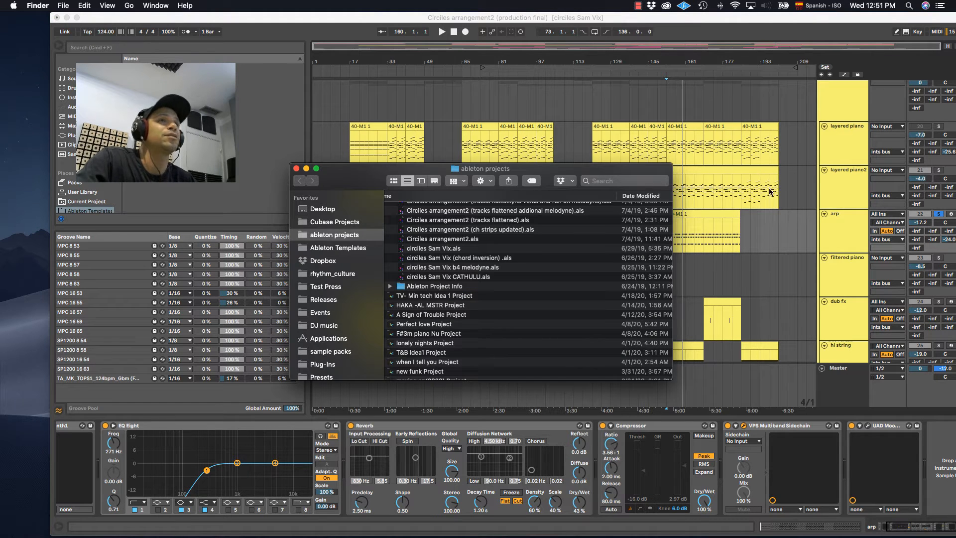
scroll(817, 389, up, 2)
click(745, 427)
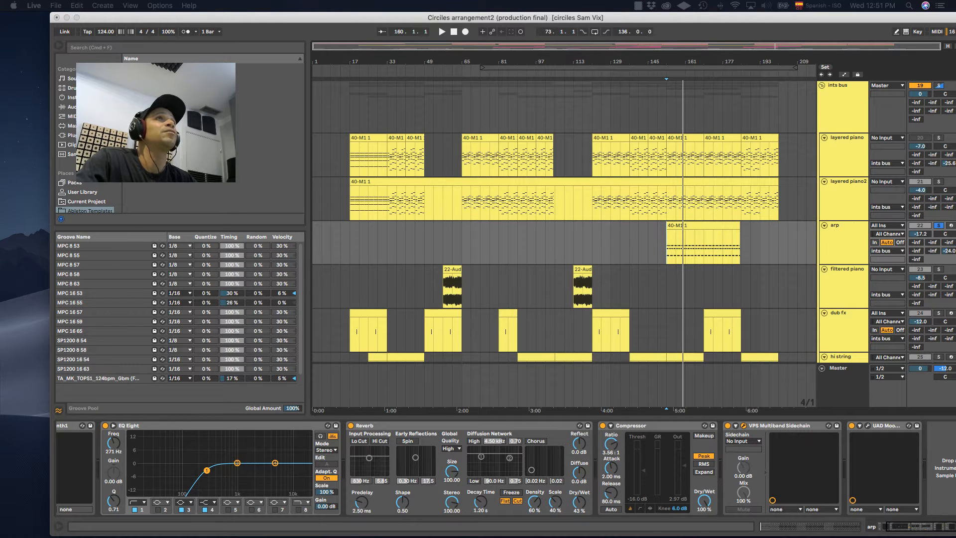
Step: Open the arp's VPS Multiband Sidechain, audition the part with its ducking envelope in view, and close the plug-in window
drag(955, 20, 566, 29)
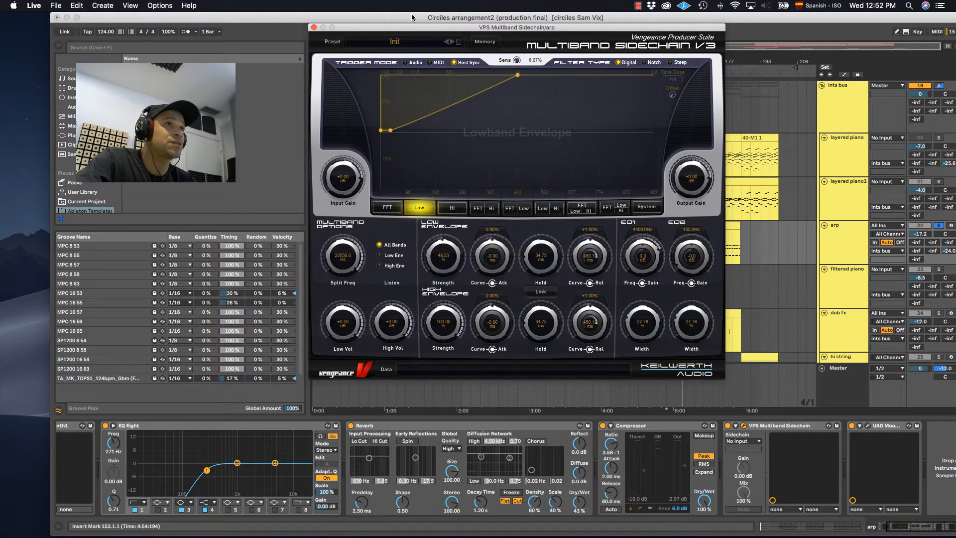
drag(426, 28, 520, 42)
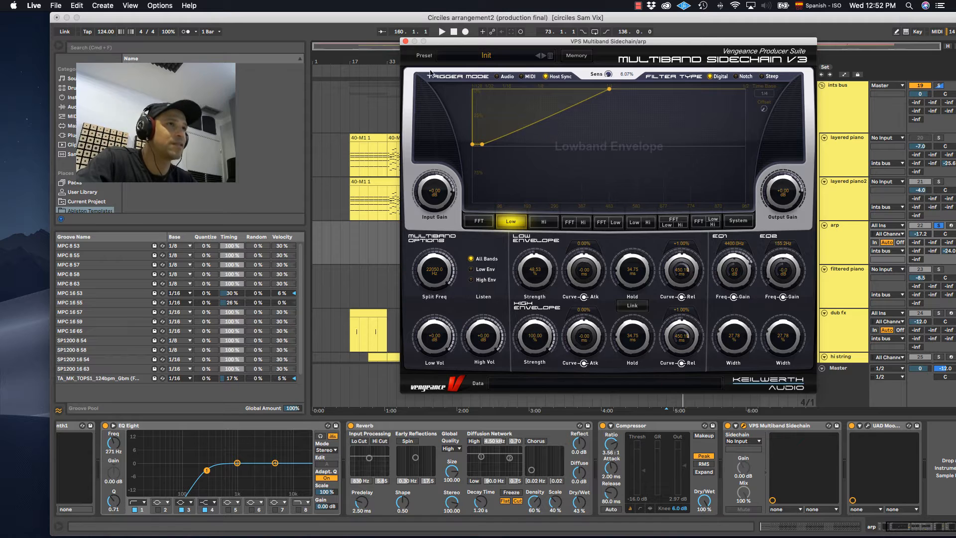
key(space)
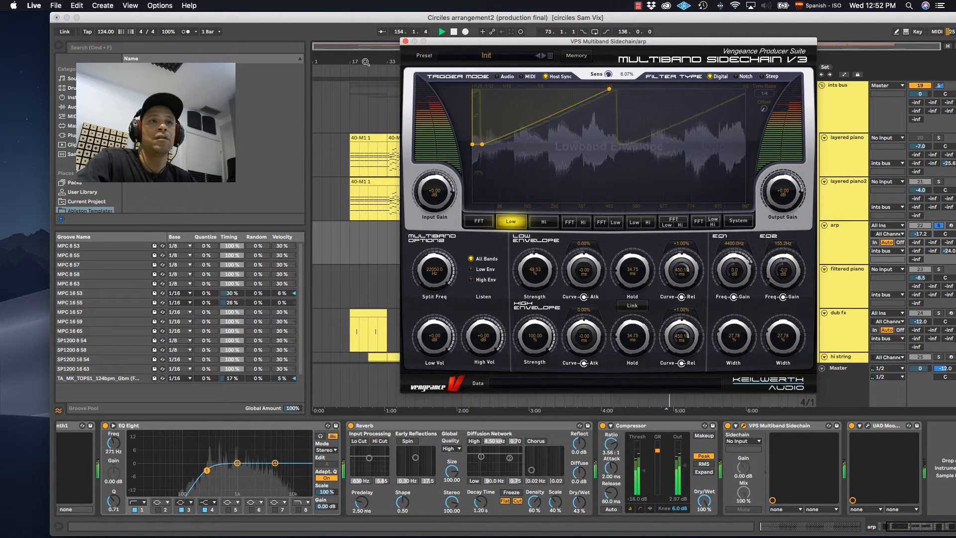
click(405, 42)
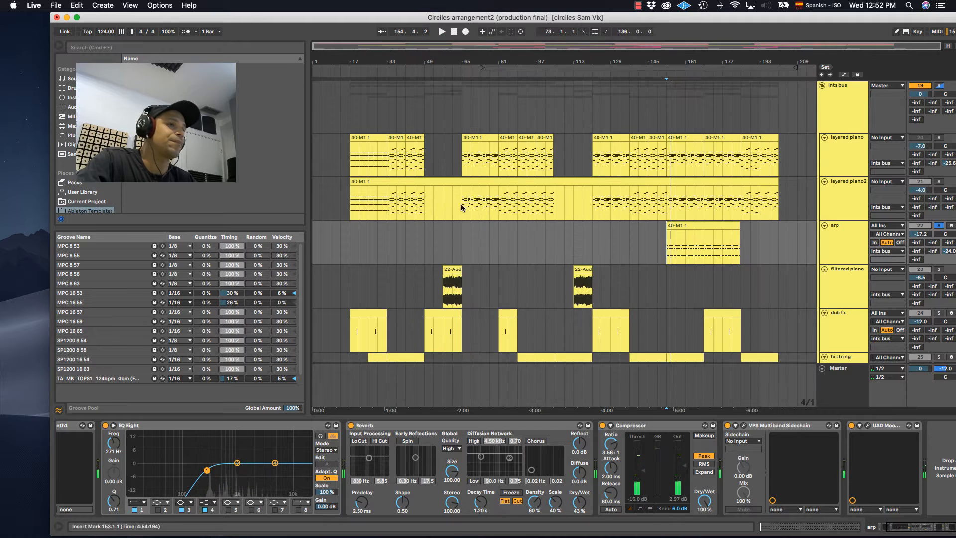
Step: Show the filtered piano track's device chain by selecting its clip at bar 113
scroll(760, 304, down, 3)
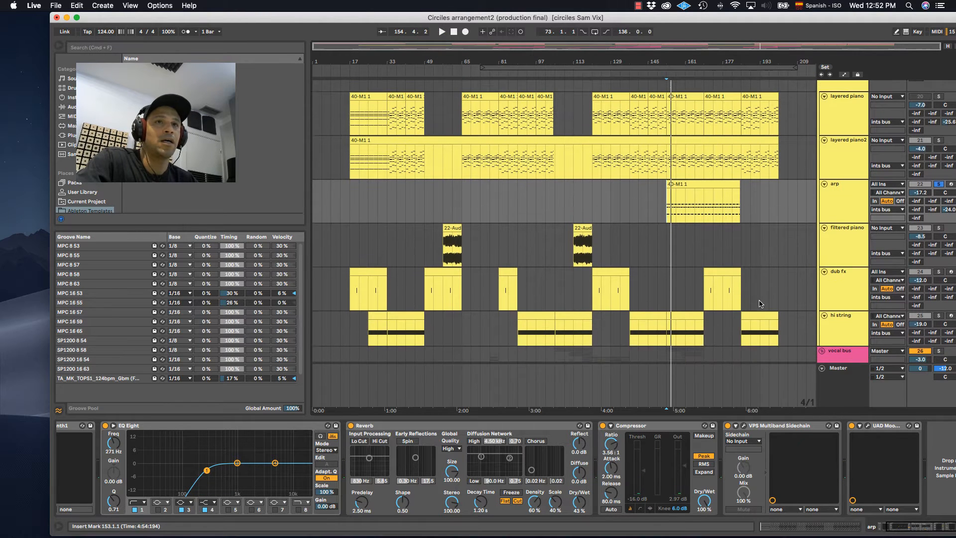
click(574, 246)
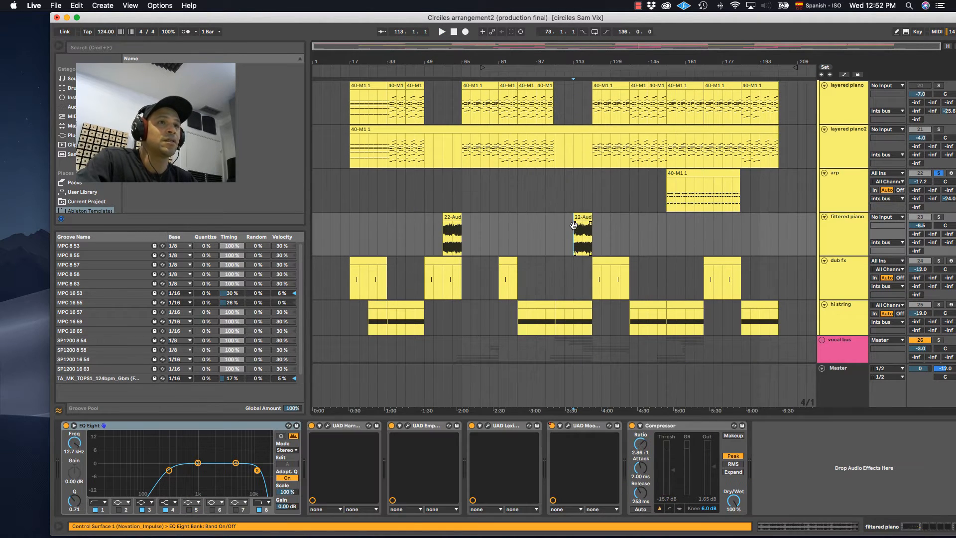
Step: Solo the dub fx track and audition its clip from about bar 123 with its Nexus 2 instrument open
scroll(847, 243, down, 4)
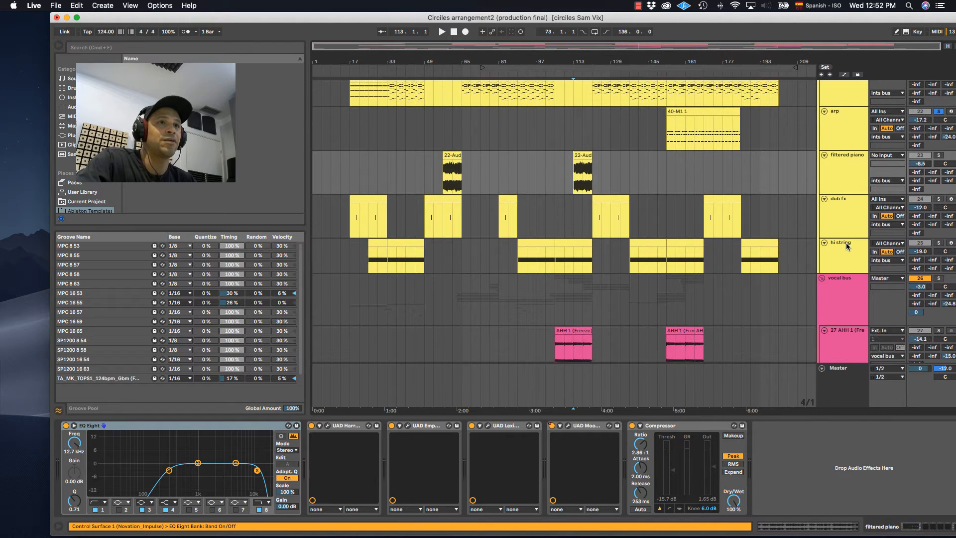
click(847, 220)
drag(597, 56, 603, 266)
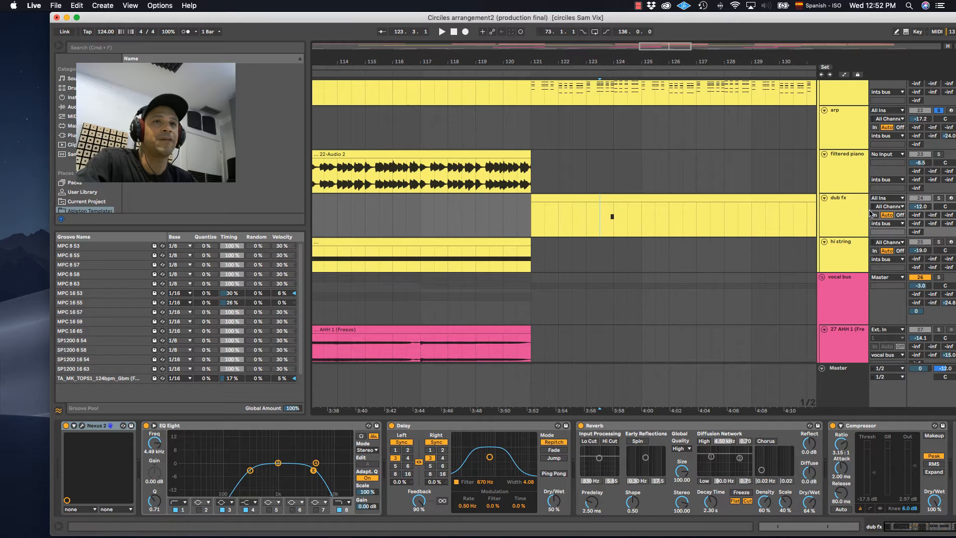
key(space)
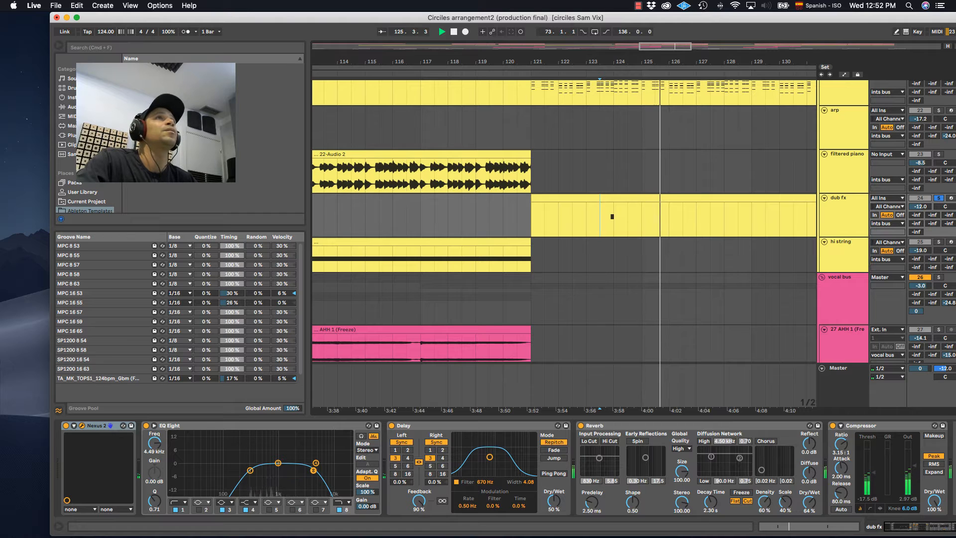
drag(239, 537, 300, 70)
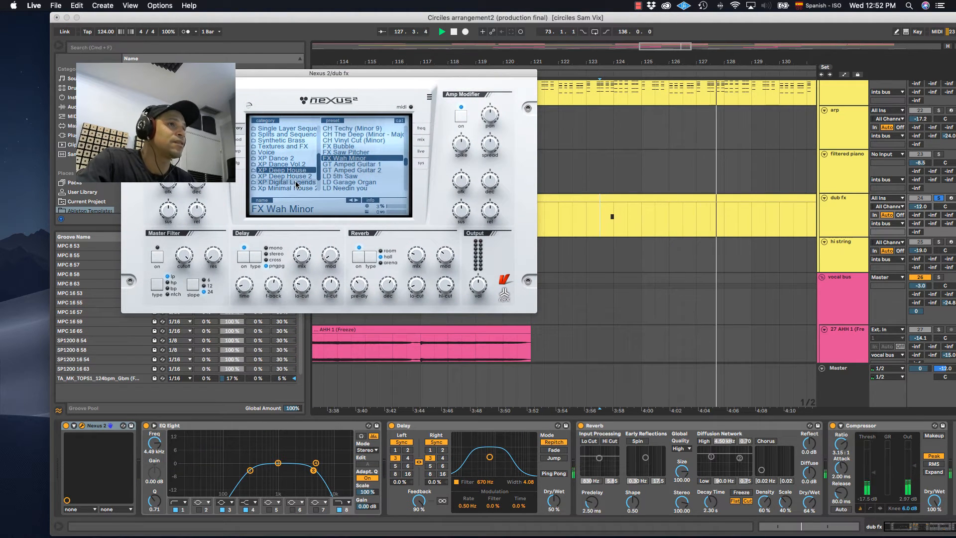
key(space)
Step: Bypass EQ Eight, Delay, Reverb and Compressor on the dub fx track and play the dry Nexus 2 sound
click(438, 427)
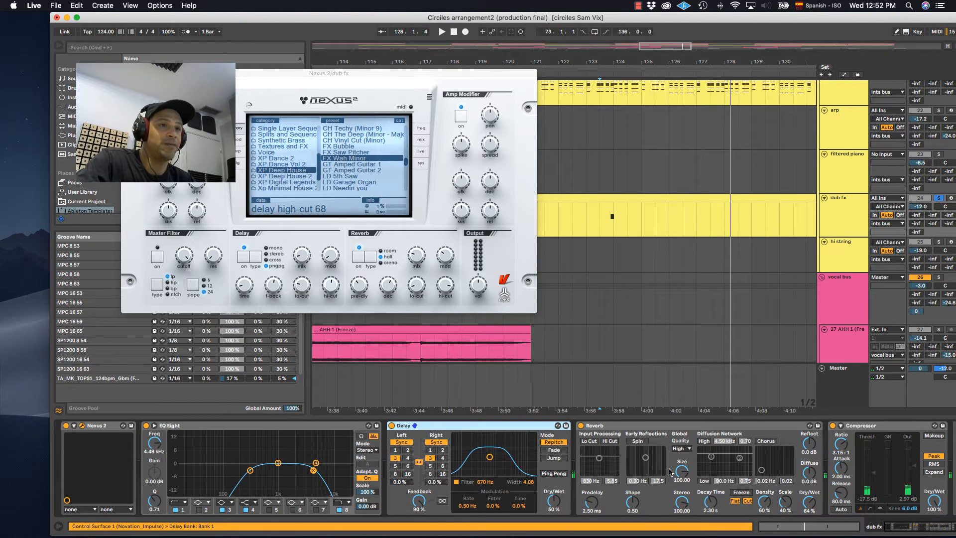
scroll(754, 467, right, 2)
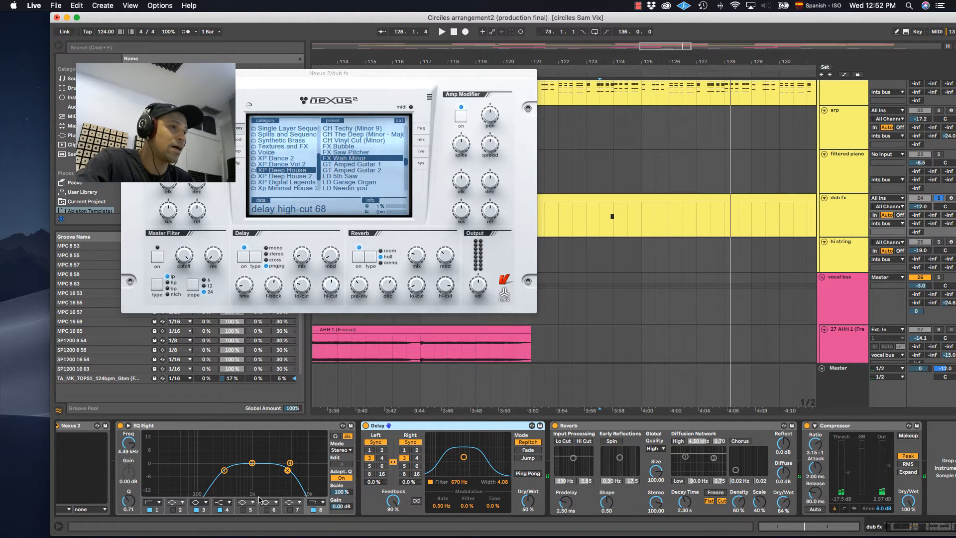
click(120, 425)
click(366, 426)
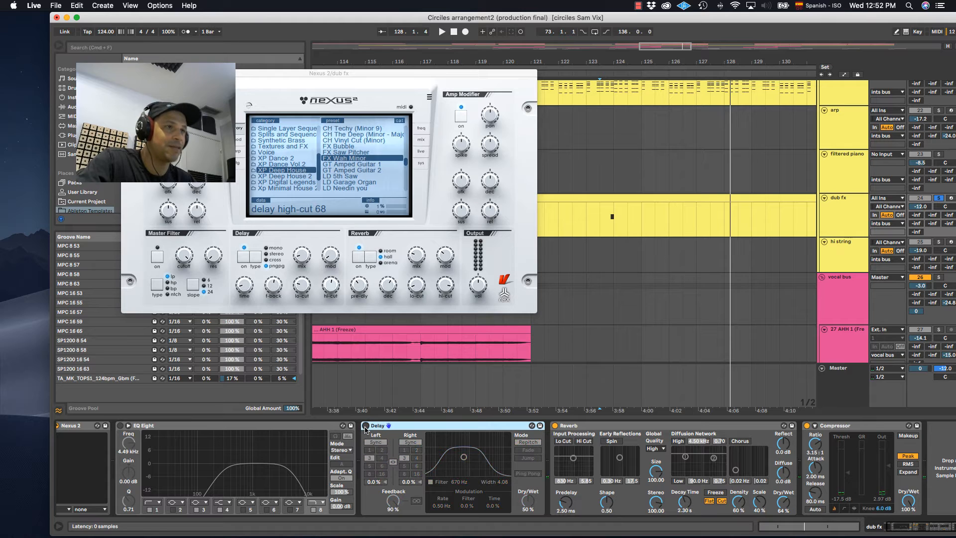
click(554, 425)
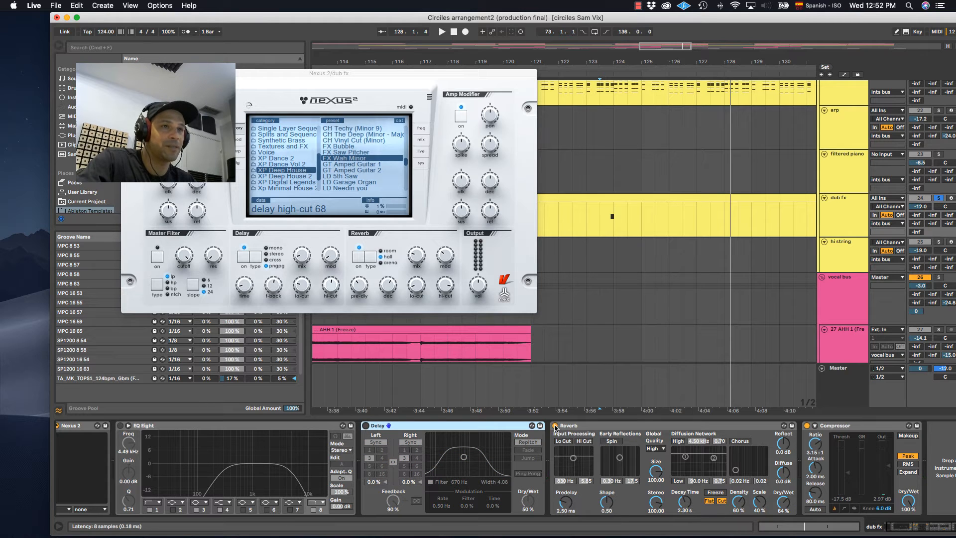
click(807, 426)
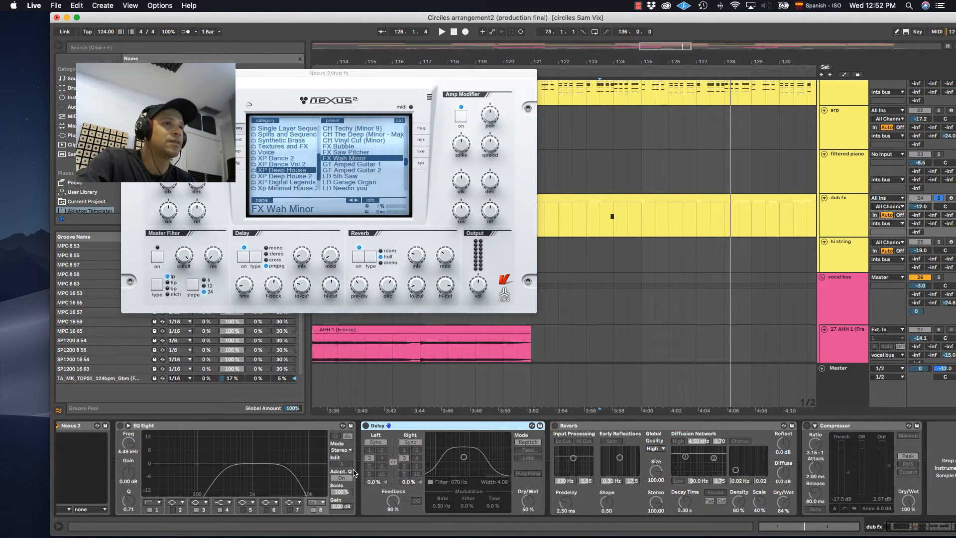
key(space)
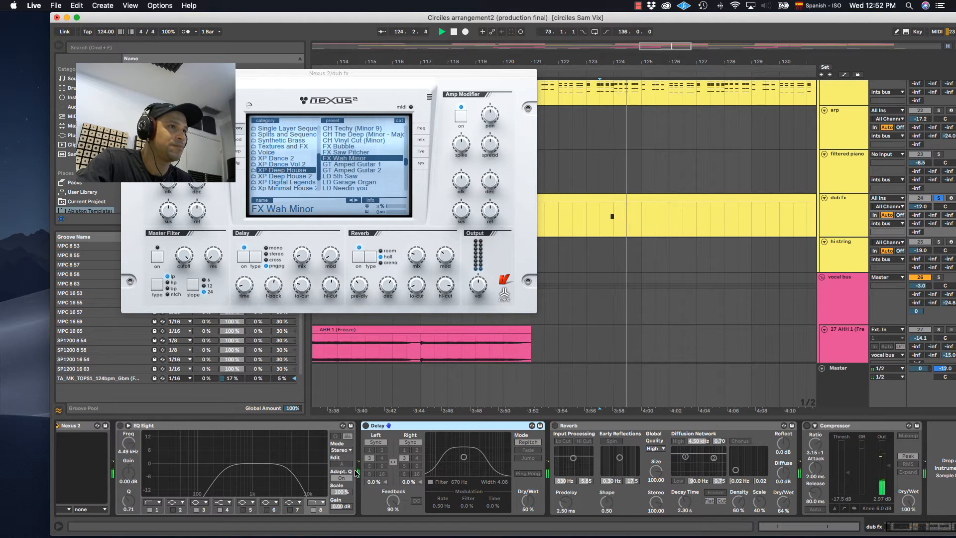
Step: Re-enable EQ Eight, Delay, Reverb and Compressor on the dub fx track and play the fully processed sound
click(120, 426)
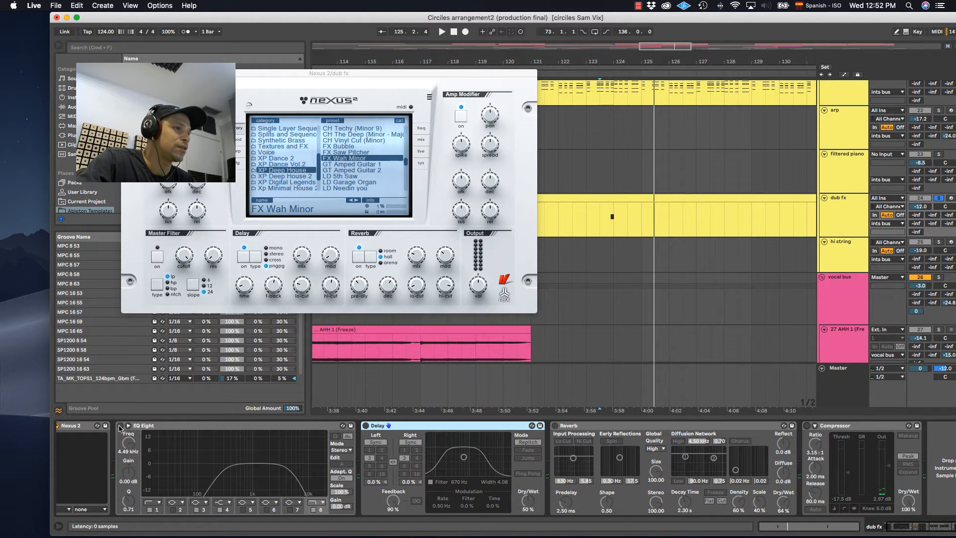
click(365, 426)
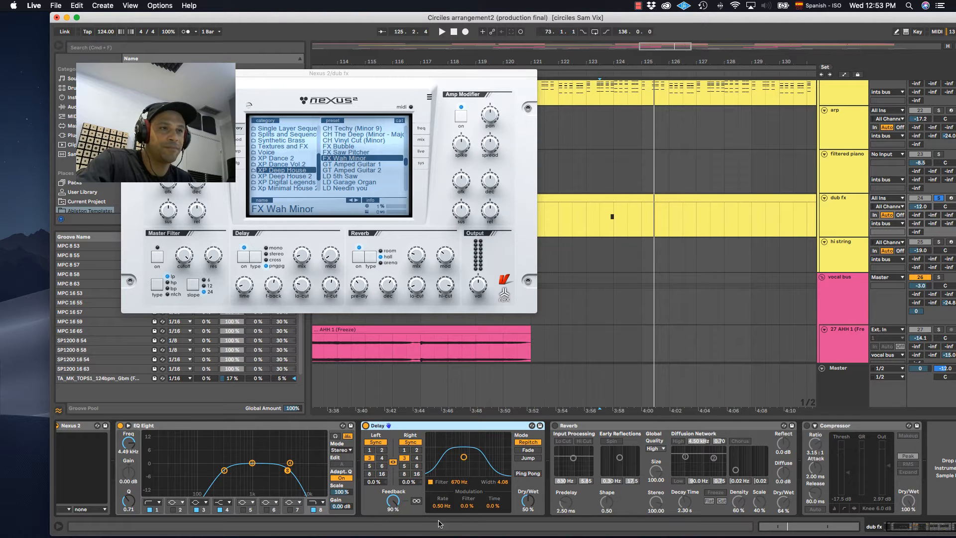
click(555, 426)
click(807, 426)
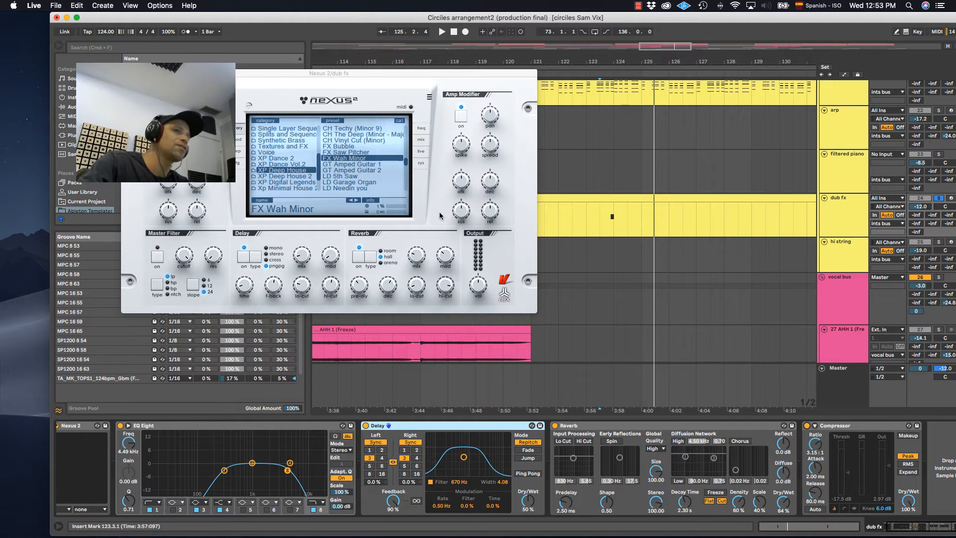
key(space)
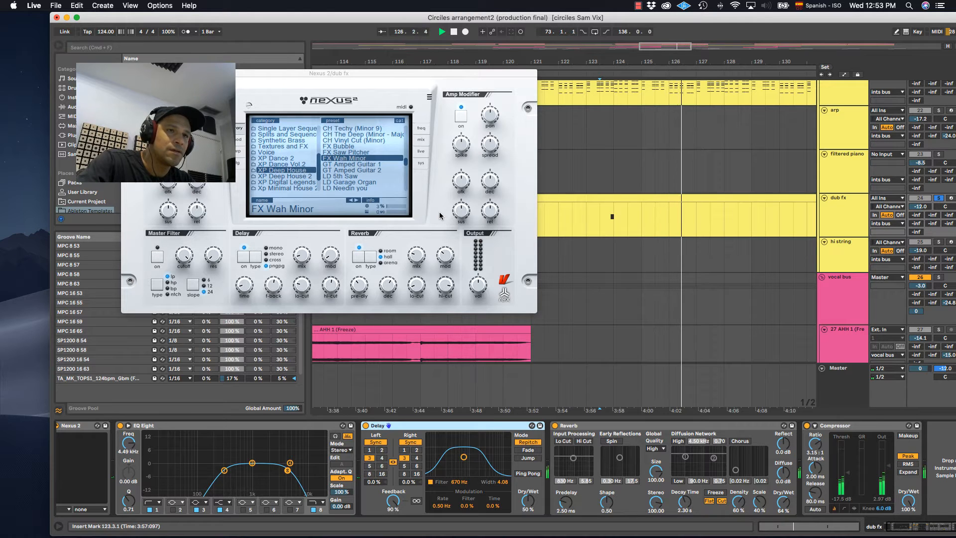
key(space)
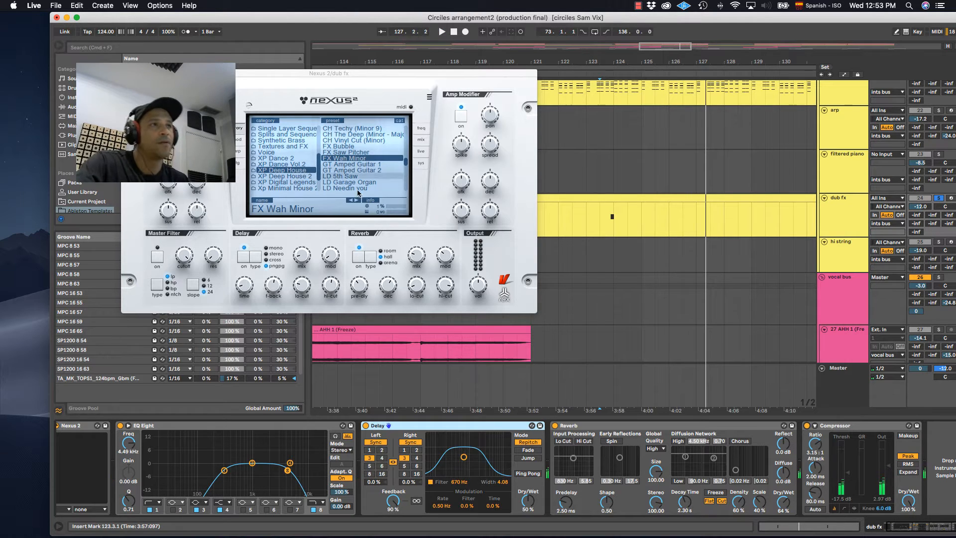
Step: Close the dub fx instrument window and solo the hi string track with its clip at bar 105 selected
click(359, 73)
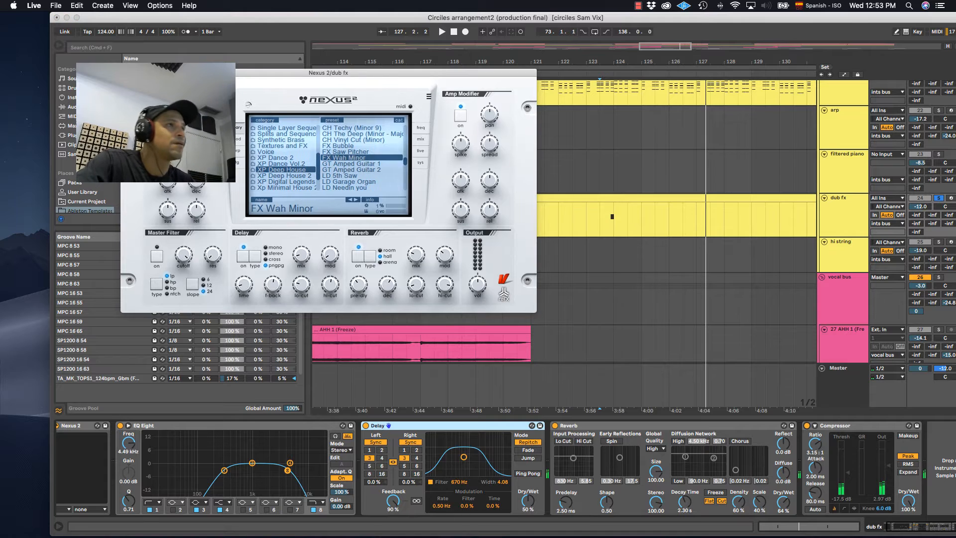
click(395, 425)
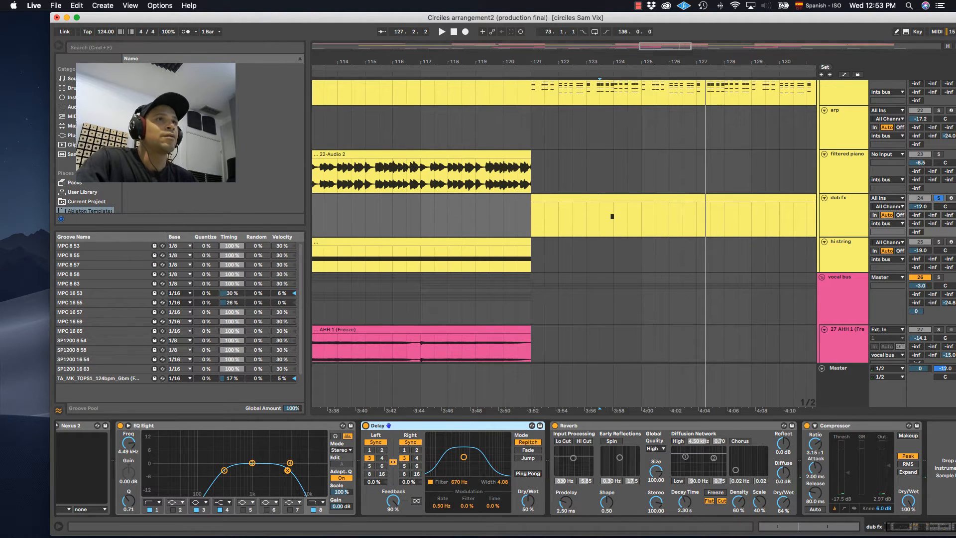
drag(548, 63, 567, 64)
click(841, 242)
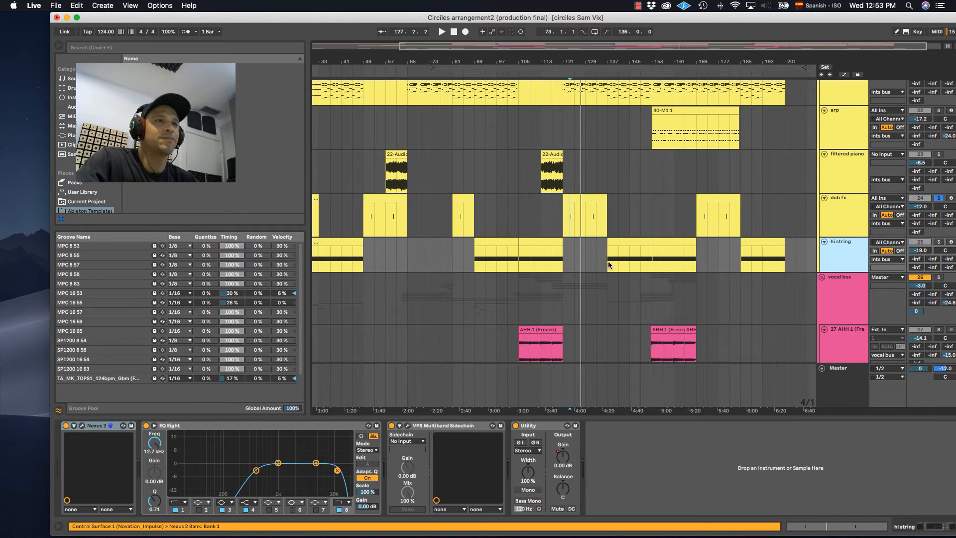
click(536, 244)
click(845, 255)
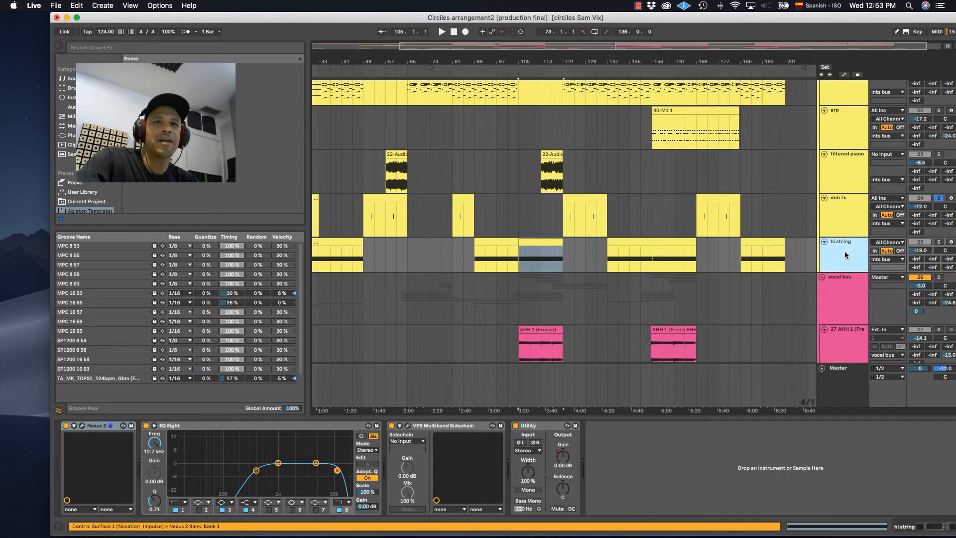
click(939, 243)
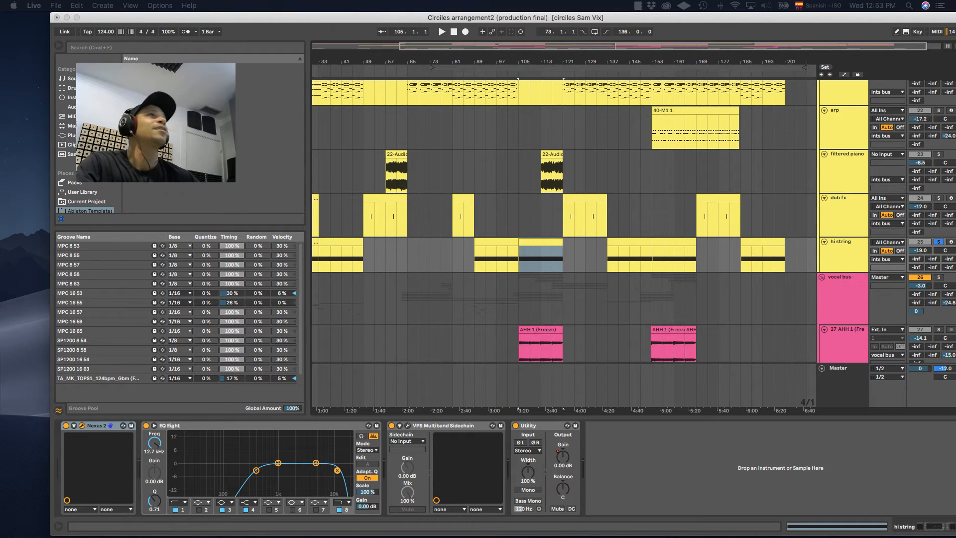
Step: Play the selected hi string clip with its Nexus 2 instrument open and inspect its VPS Multiband Sidechain settings
drag(667, 26, 209, 71)
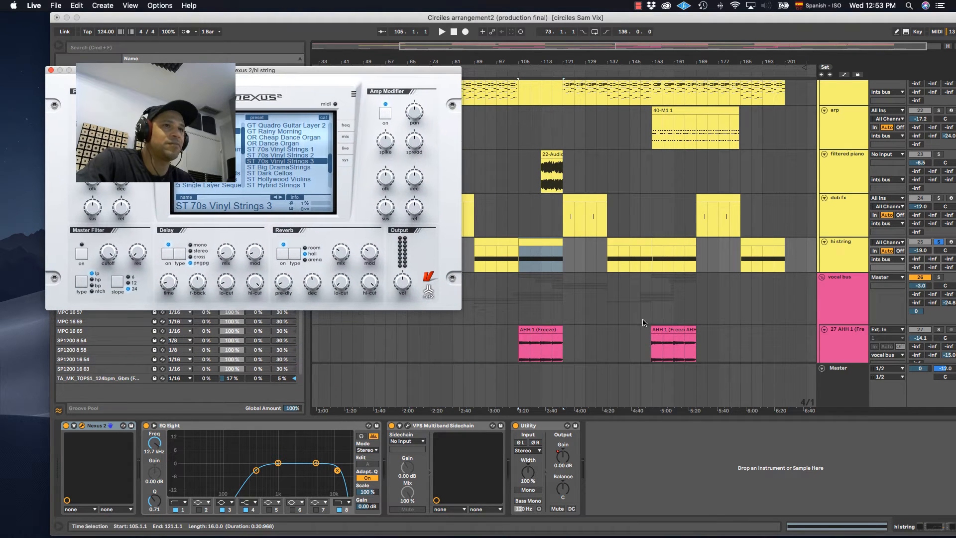
click(541, 250)
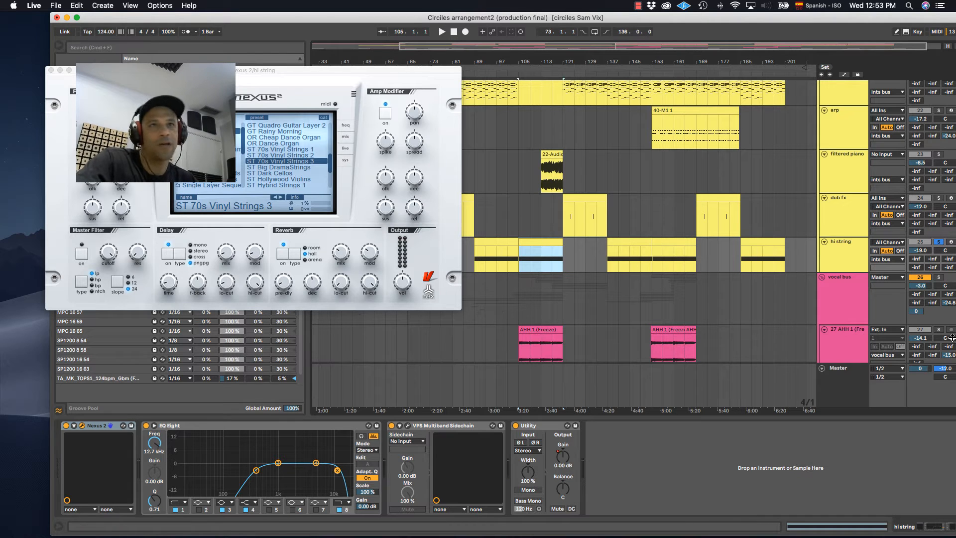
key(space)
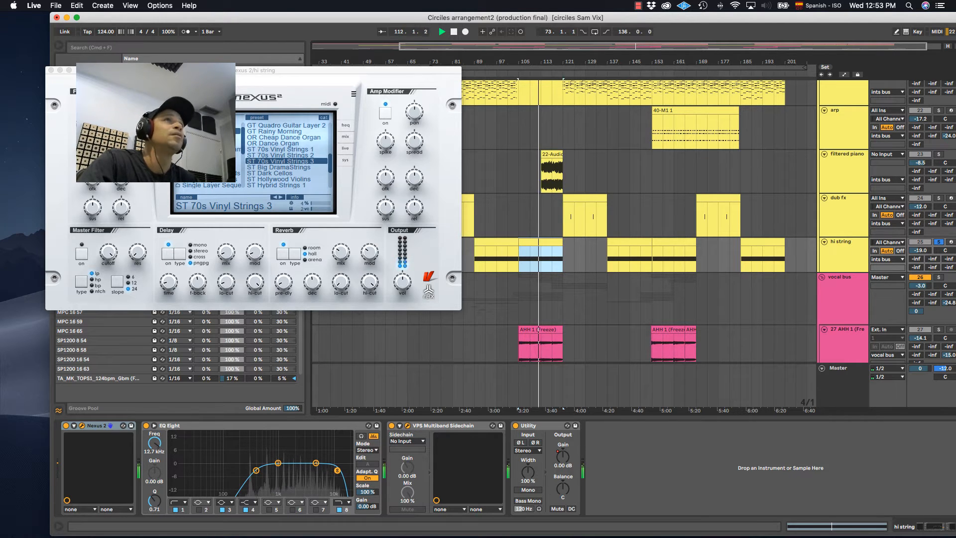
drag(697, 0, 535, 55)
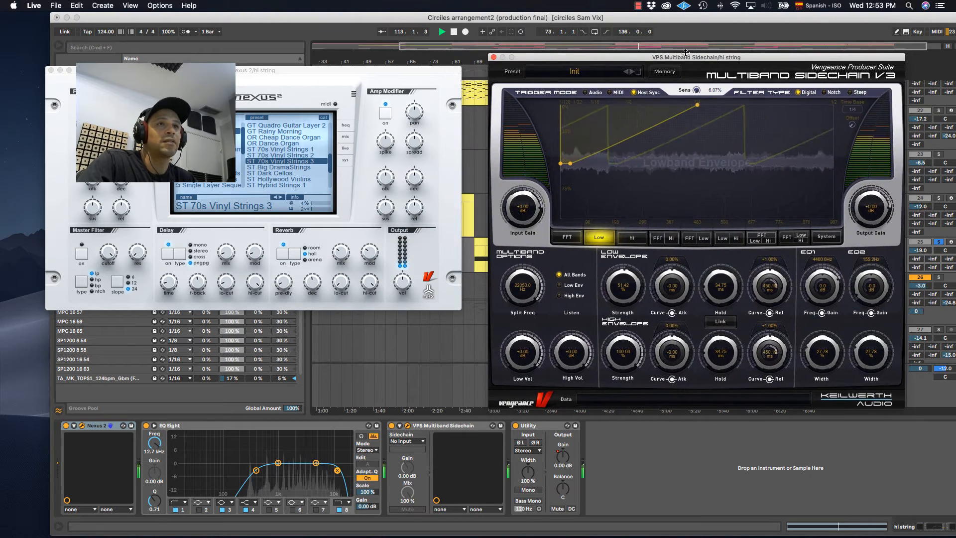
click(493, 58)
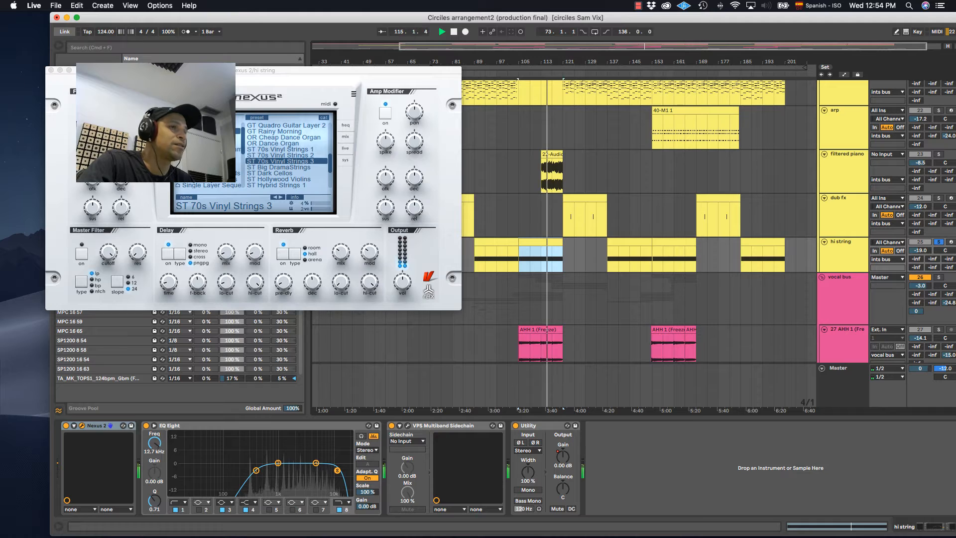
Step: Compare the hi string's sound with VPS Multiband Sidechain bypassed and re-enabled during playback, and stop playback
click(392, 426)
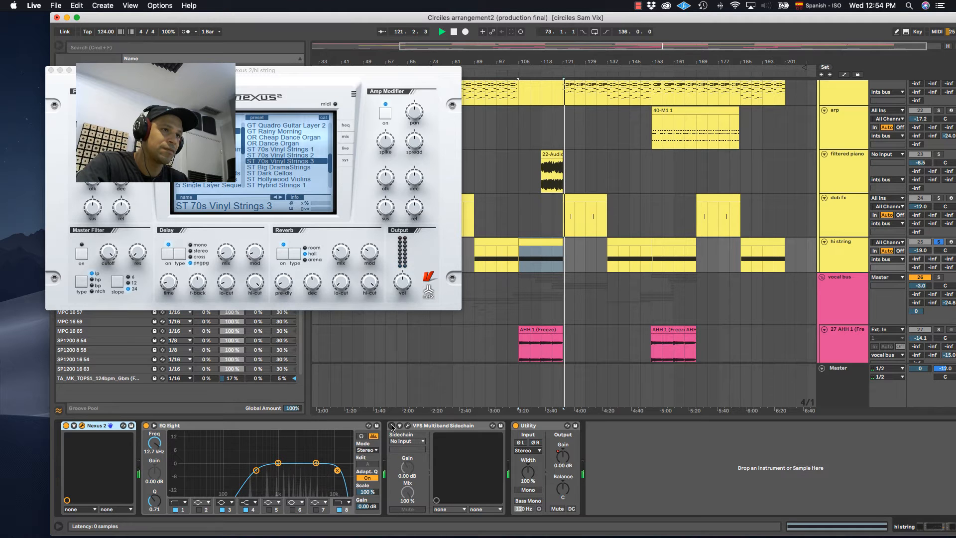
key(space)
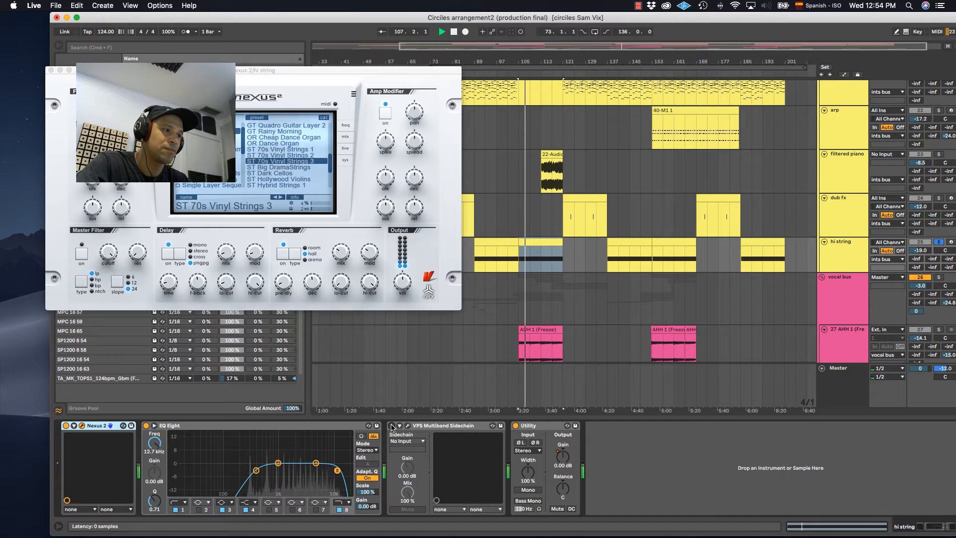
click(392, 426)
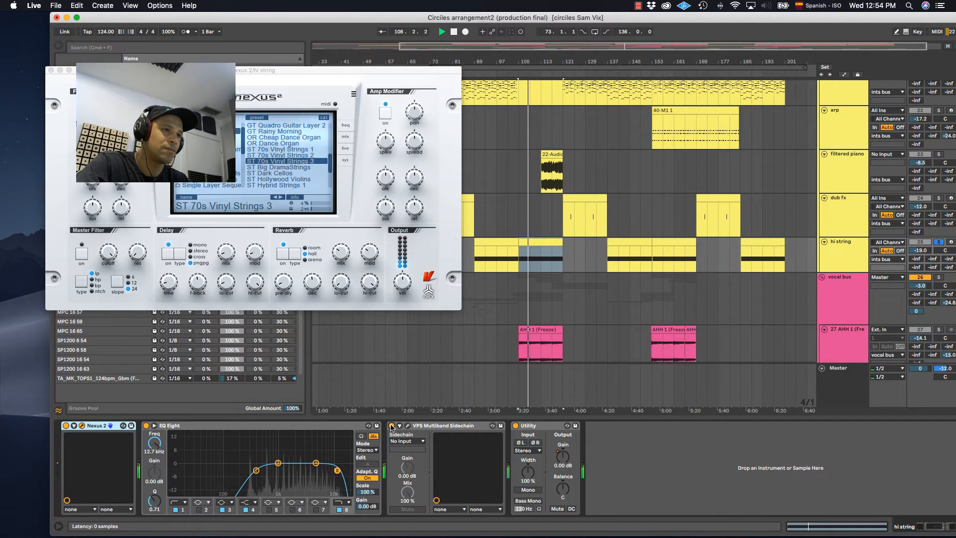
key(space)
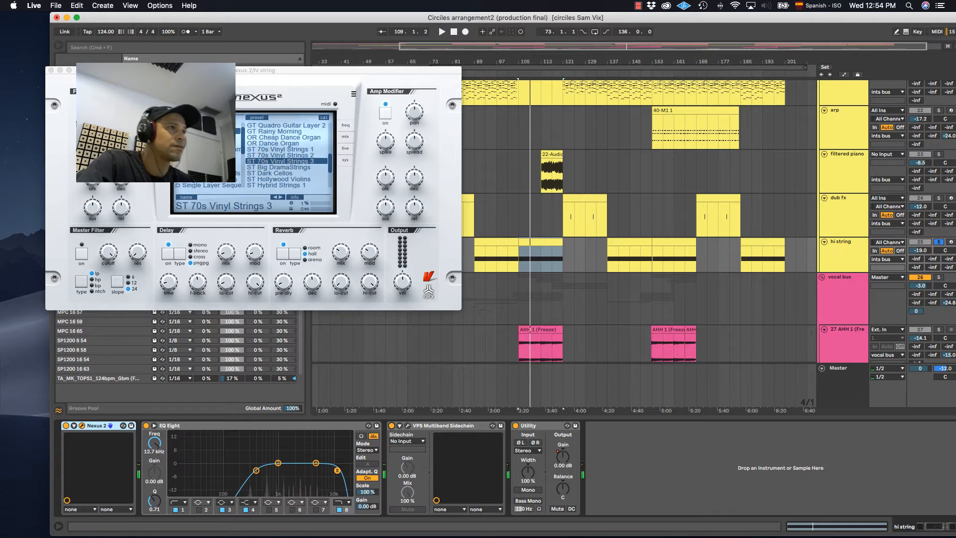
Step: Close the hi string's Nexus 2 window, and collapse and re-expand the vocal bus group
click(50, 71)
scroll(879, 270, down, 5)
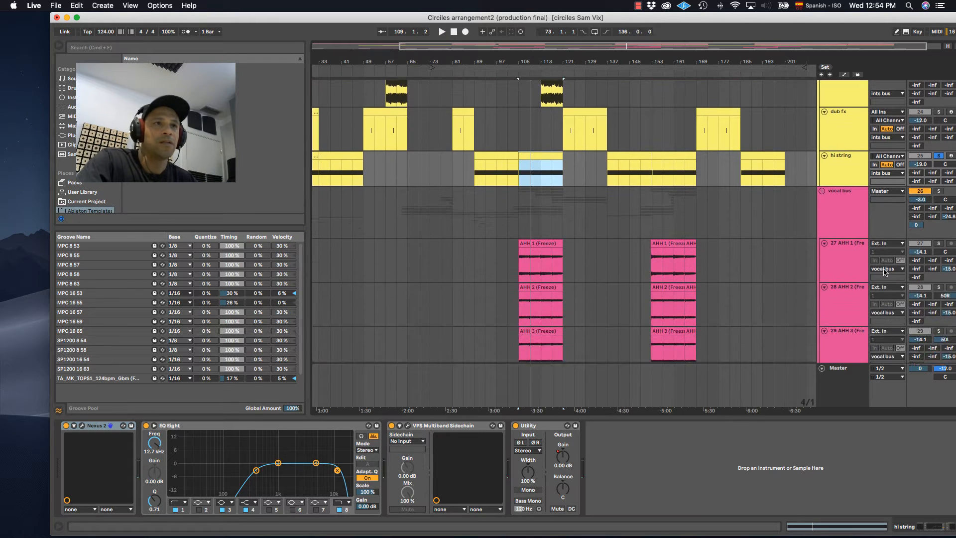
scroll(857, 239, up, 3)
click(822, 171)
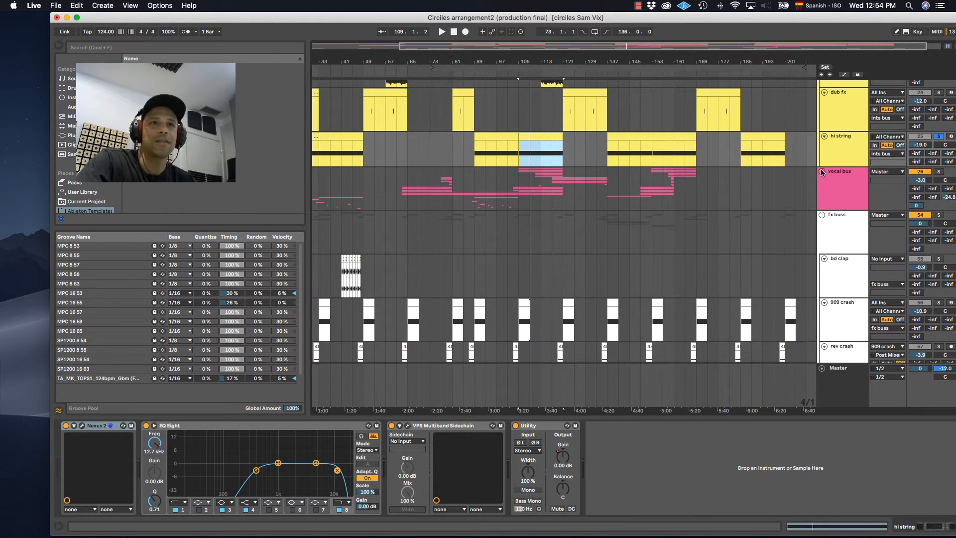
click(823, 172)
Step: Zoom out the arrangement timeline and look through the vocal bus tracks from the AHH parts to the HOOK harmonies
drag(516, 46, 525, 59)
scroll(770, 239, down, 5)
scroll(770, 238, down, 10)
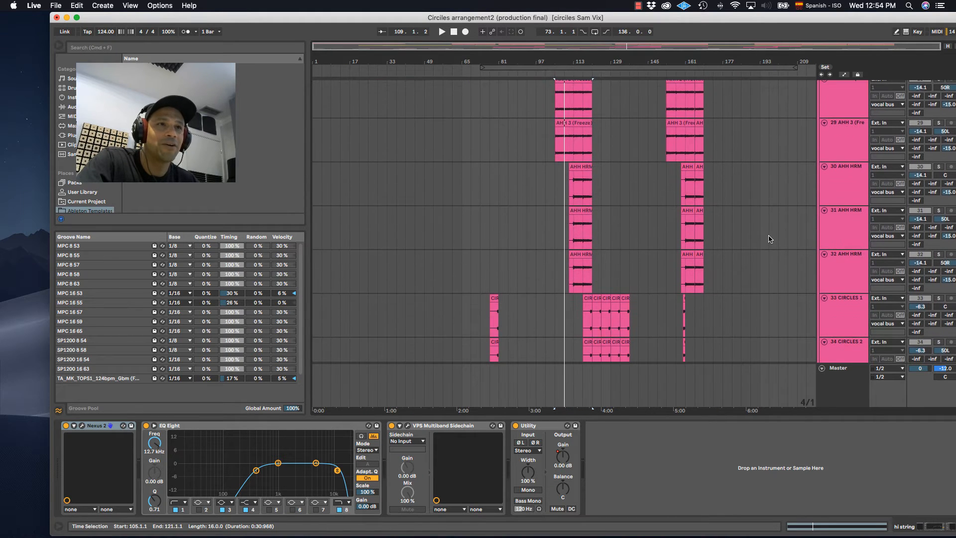
scroll(767, 238, down, 3)
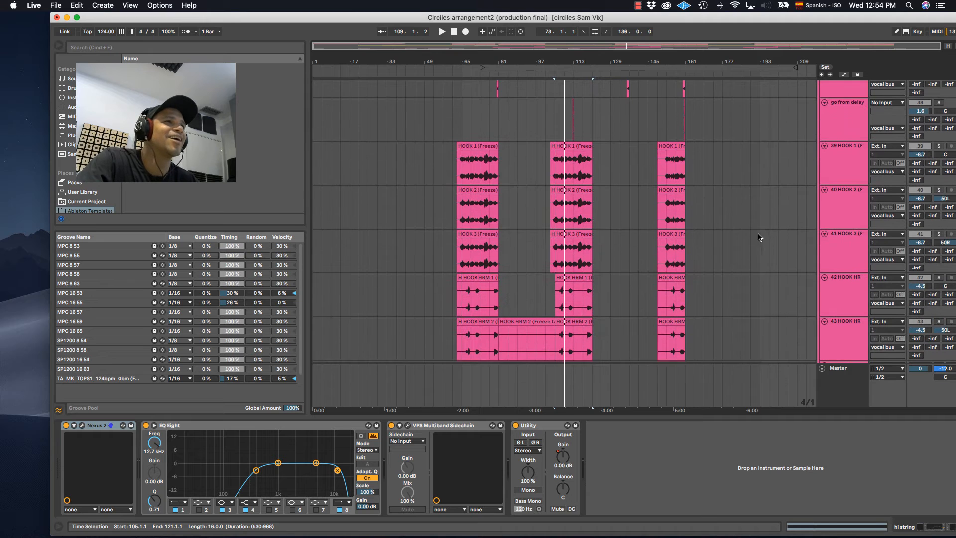
click(541, 65)
scroll(561, 267, up, 2)
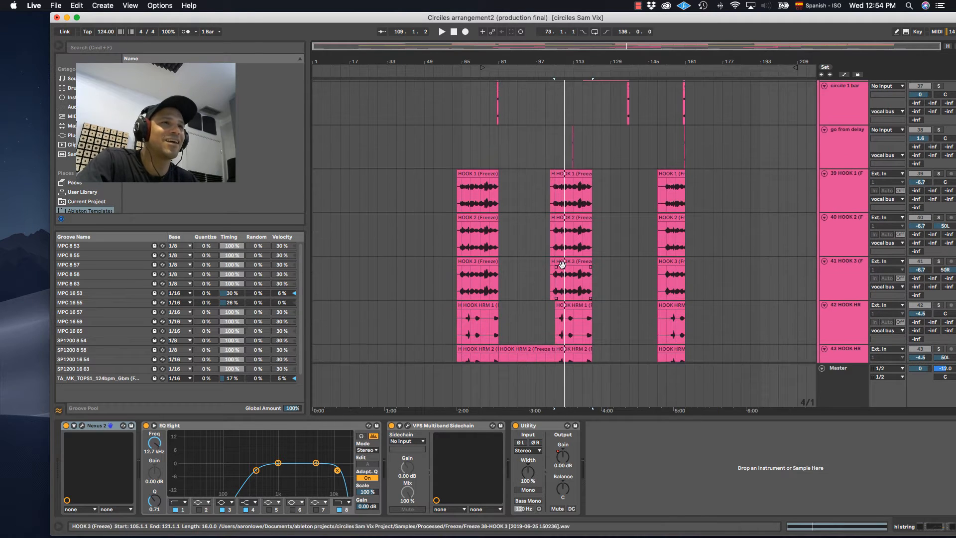
scroll(553, 248, down, 1)
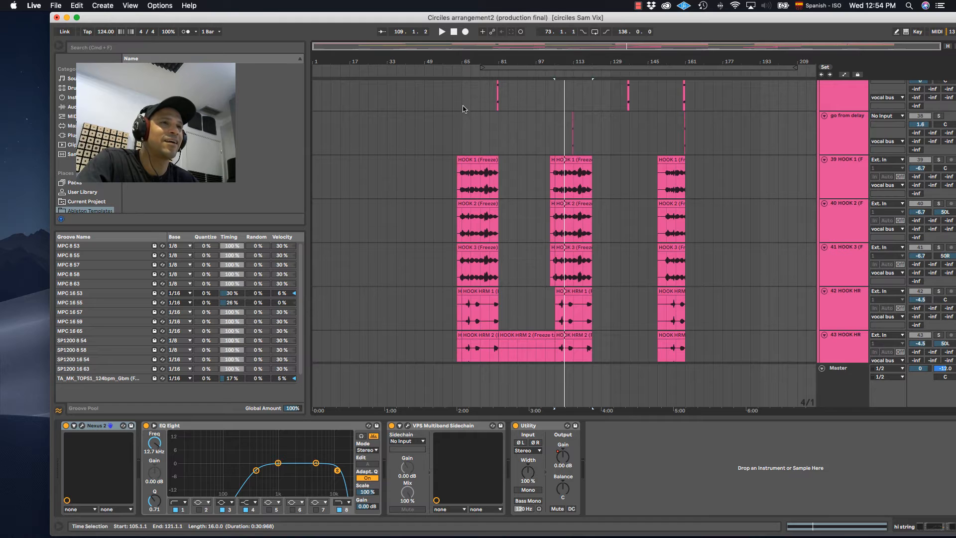
Step: Start playback at the first HOOK clips near bar 65 and select the vocal bus to display its effects chain
click(463, 70)
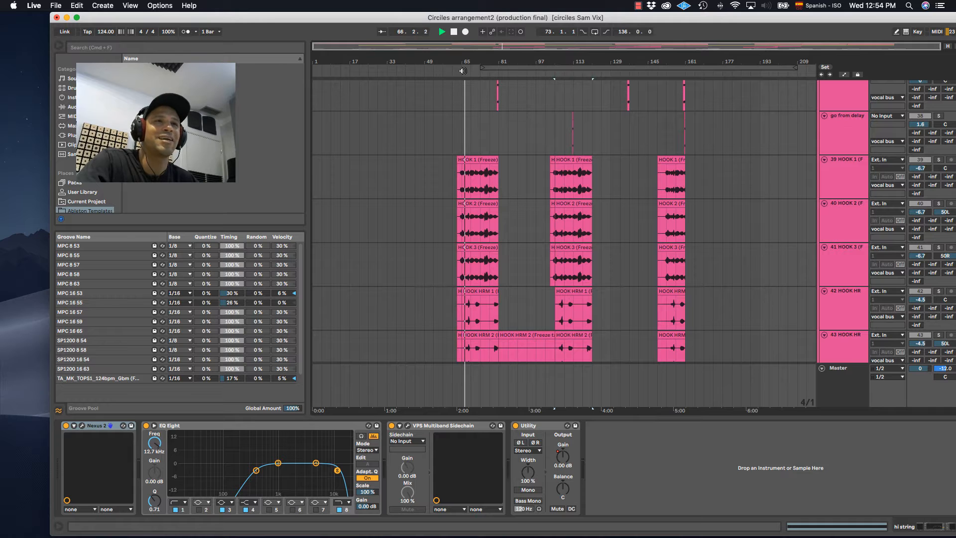
scroll(613, 149, up, 6)
scroll(794, 149, up, 6)
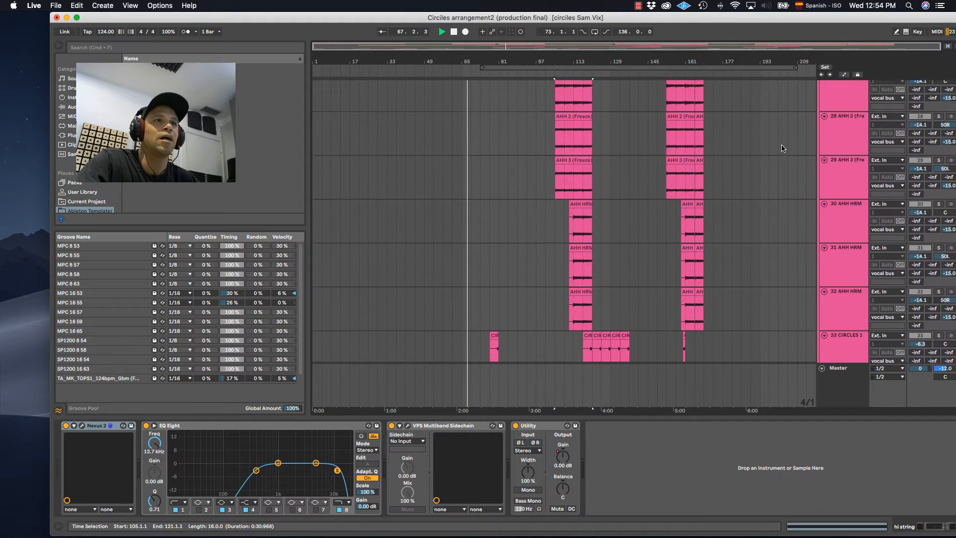
scroll(796, 188, down, 1)
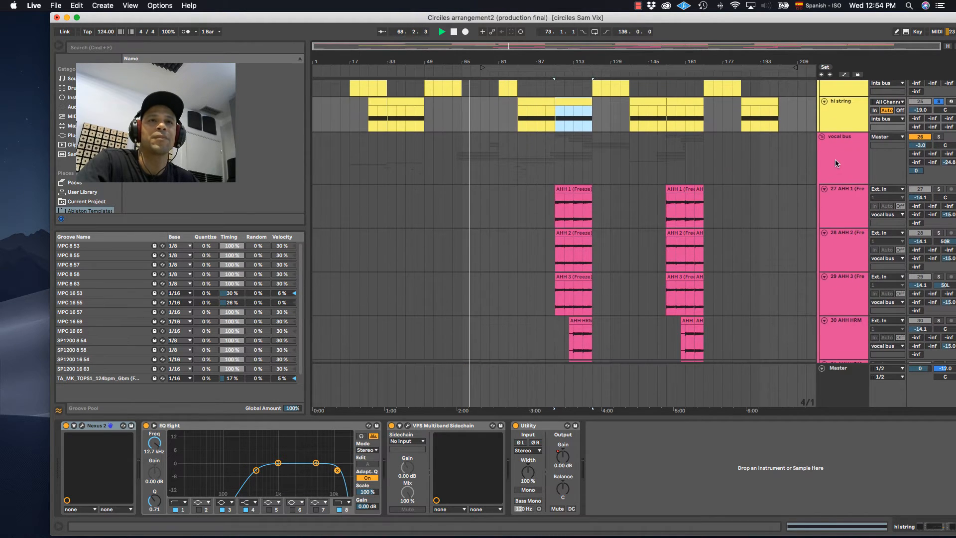
click(830, 161)
scroll(832, 149, down, 3)
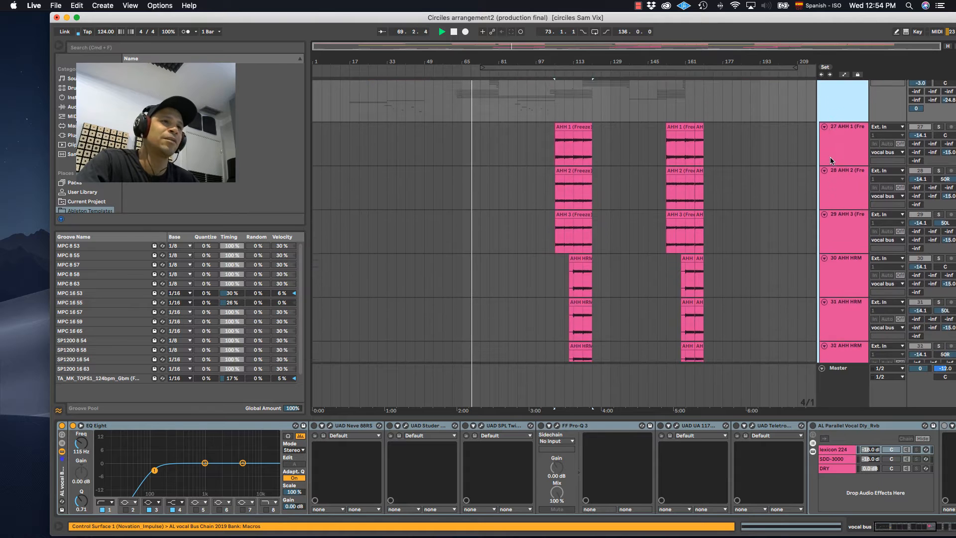
Step: Stop playback and turn off solo on the hi string track
scroll(841, 105, up, 2)
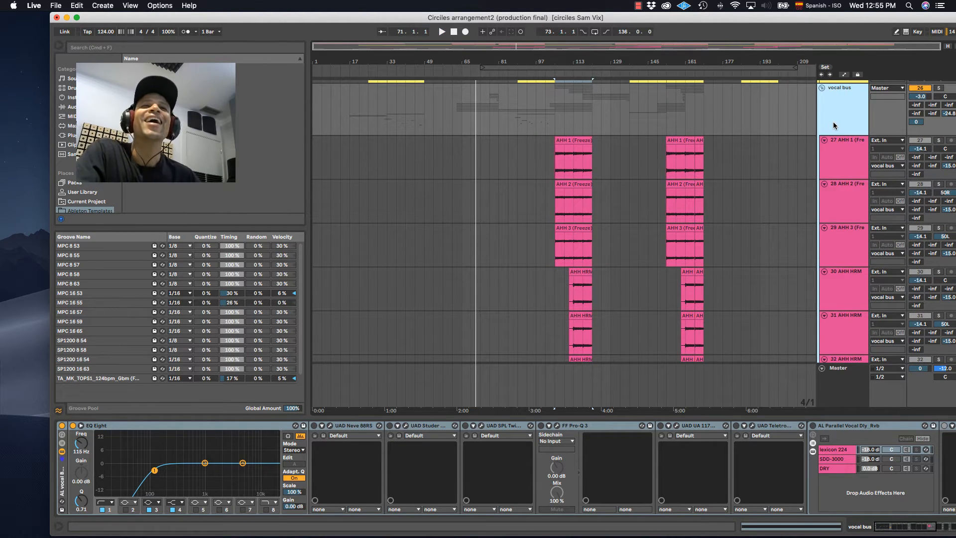
scroll(835, 122, down, 1)
scroll(835, 124, up, 2)
scroll(835, 123, down, 3)
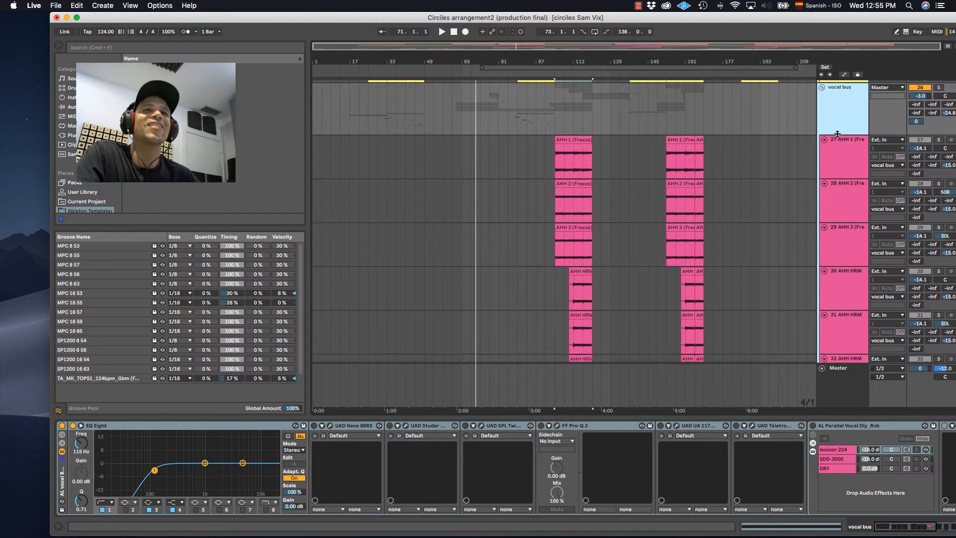
scroll(835, 123, up, 6)
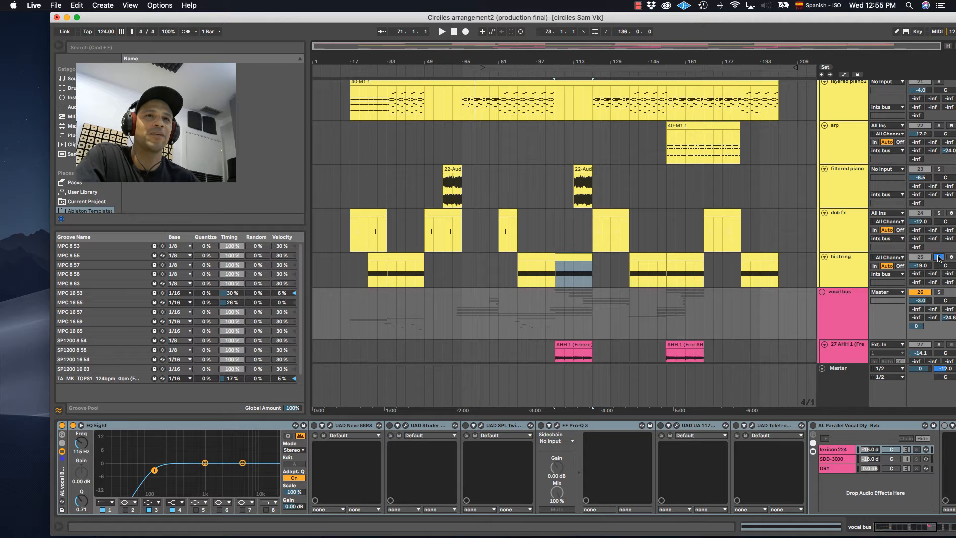
scroll(522, 295, down, 5)
scroll(522, 296, down, 1)
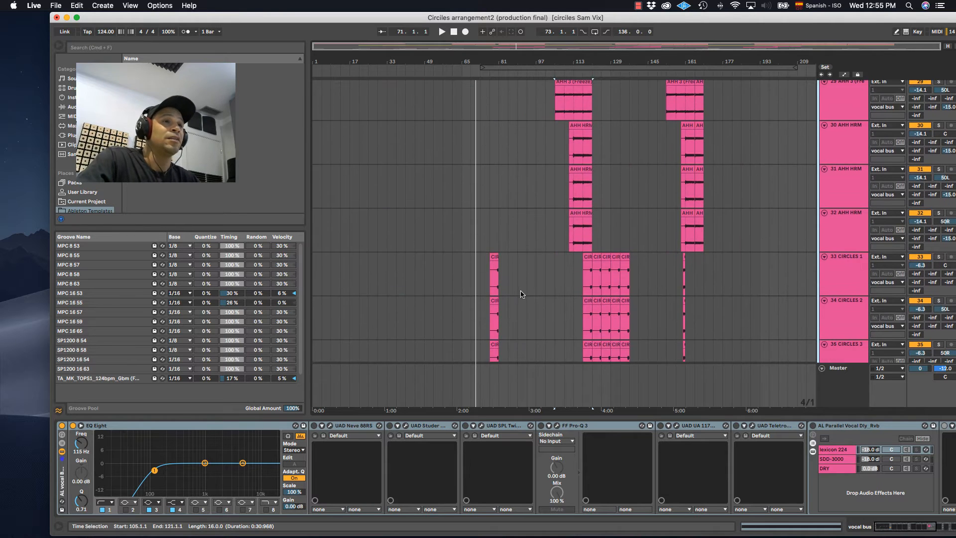
scroll(585, 253, up, 5)
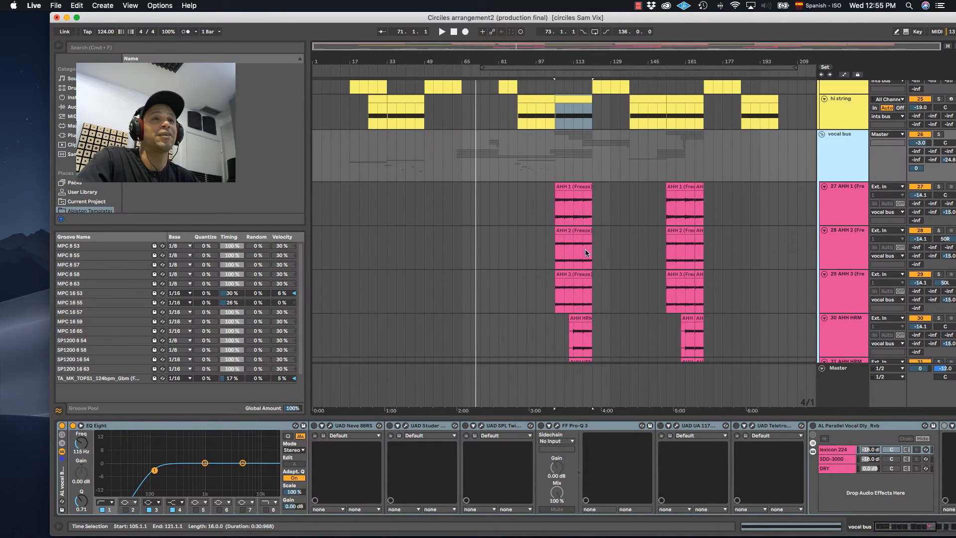
Step: Select the frozen AHH 1 track and reposition the application window so the whole mixer section fits on screen
click(831, 207)
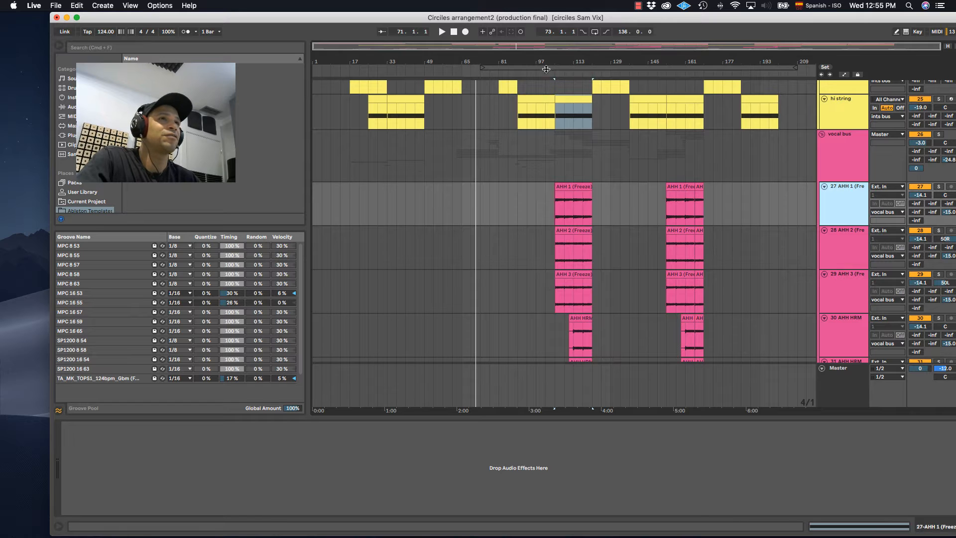
drag(548, 19, 515, 12)
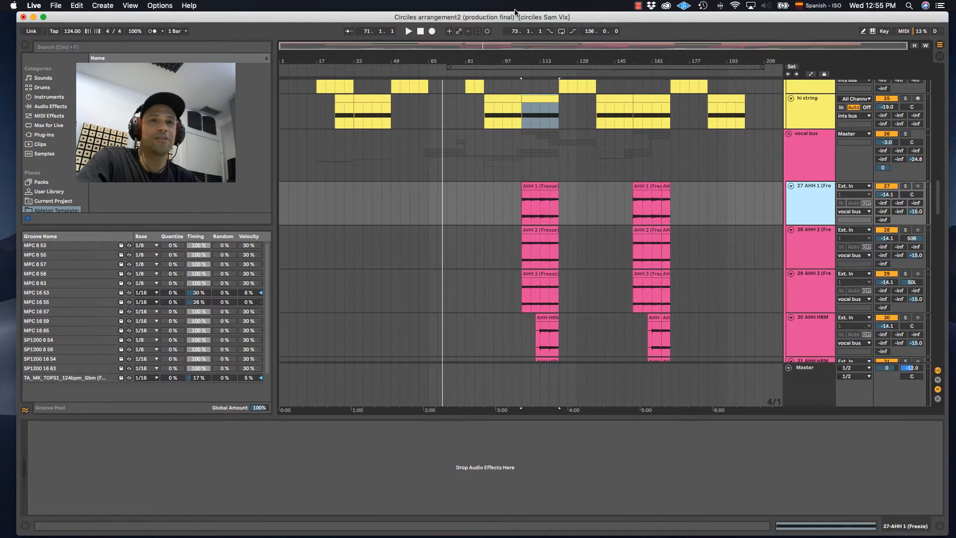
scroll(808, 213, down, 2)
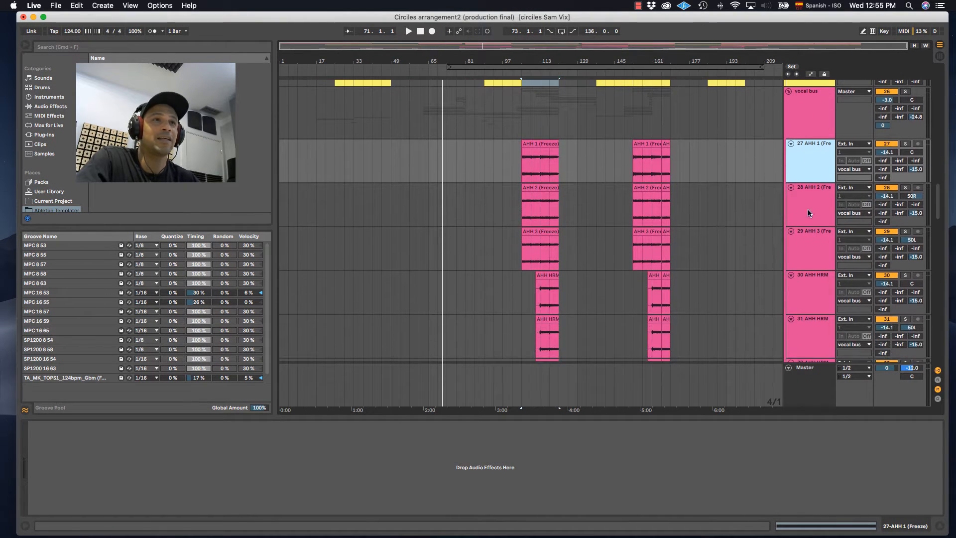
Step: Examine the panning and clips of the HOOK lead and harmony tracks, and review the remaining vocal tracks down to rev gotta
scroll(474, 166, down, 15)
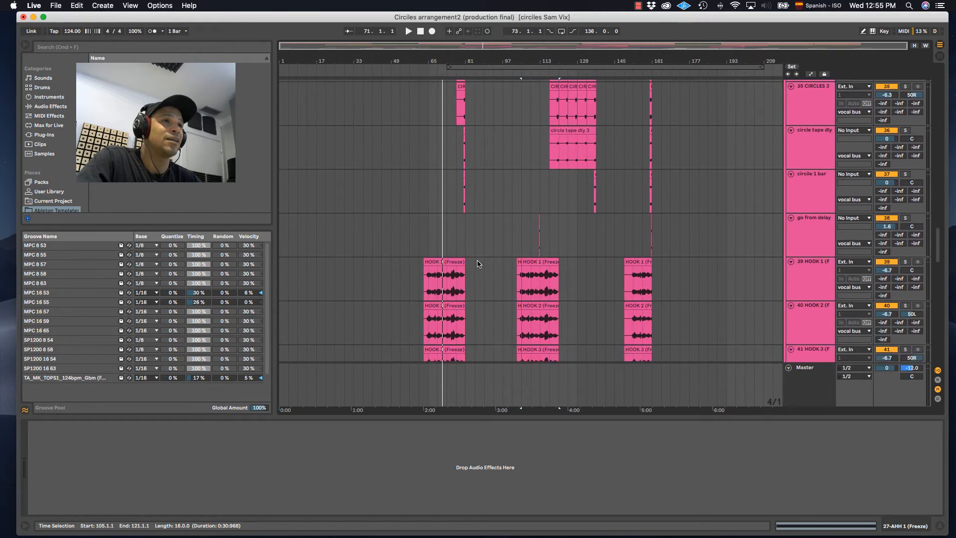
scroll(477, 264, down, 2)
scroll(455, 238, down, 2)
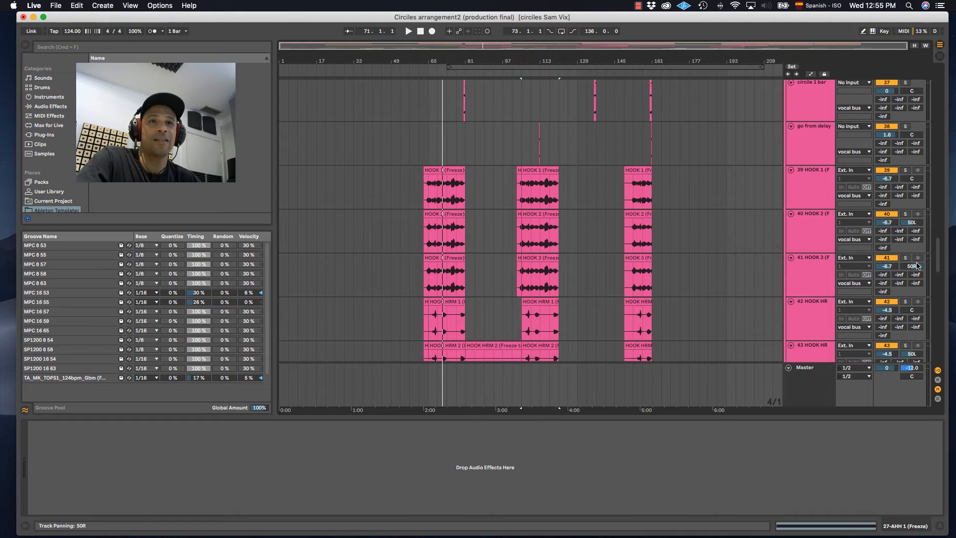
click(818, 190)
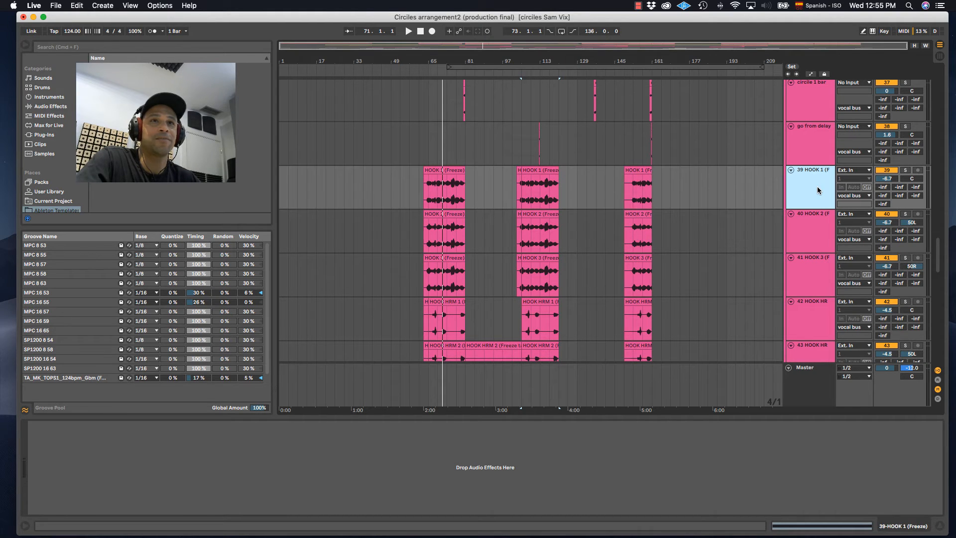
scroll(818, 215, down, 5)
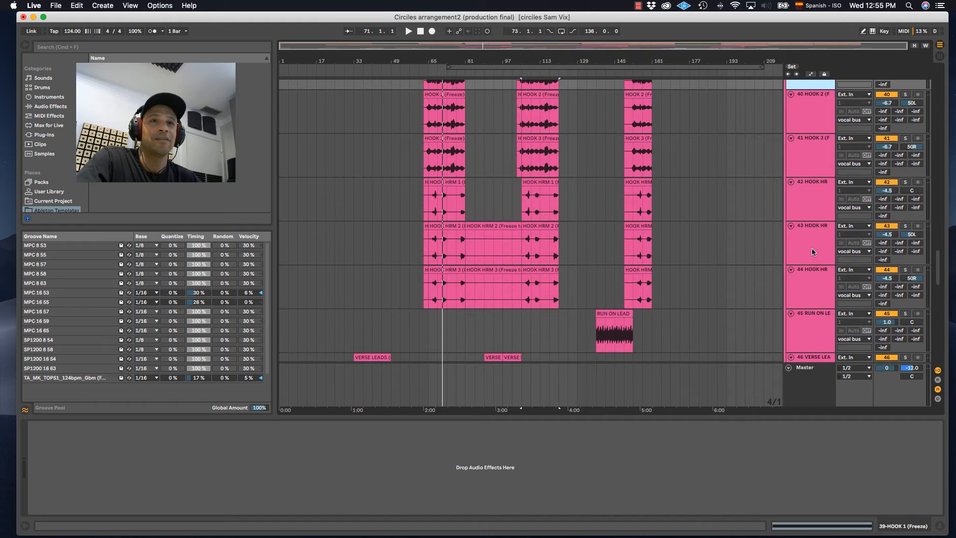
click(812, 248)
click(811, 291)
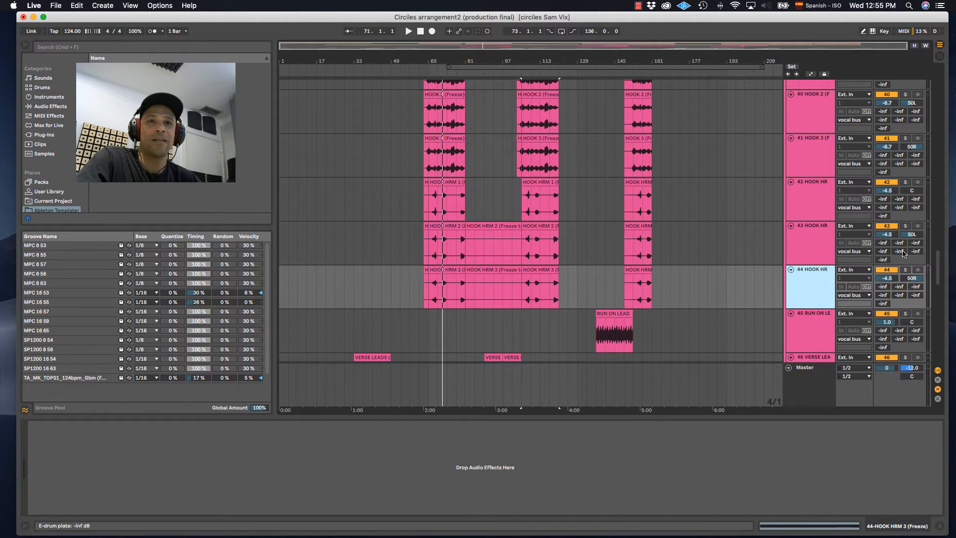
scroll(829, 288, down, 7)
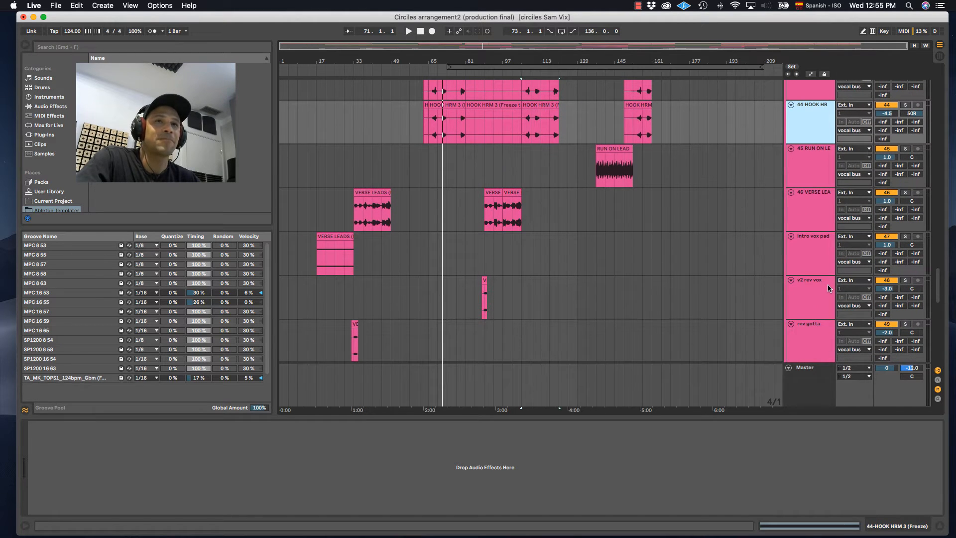
scroll(827, 285, up, 9)
scroll(812, 276, up, 7)
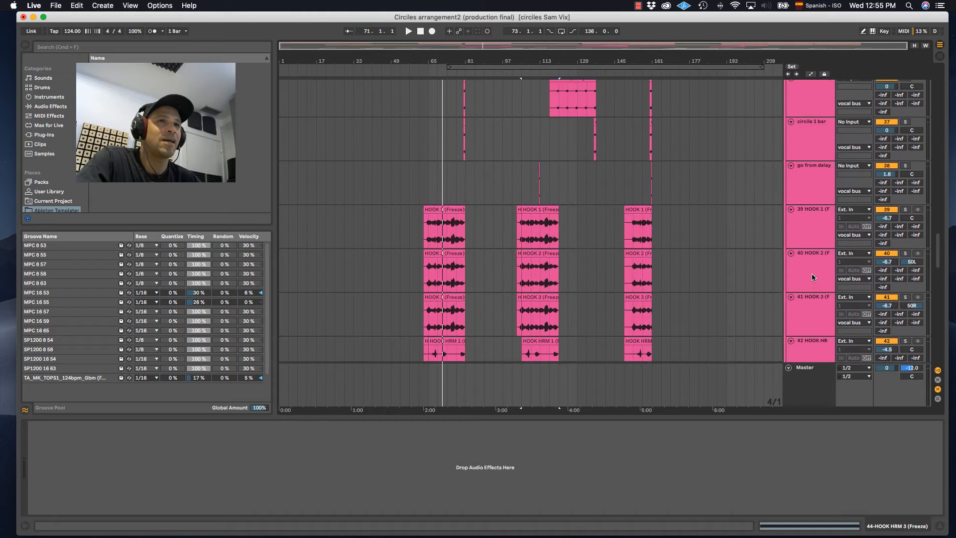
Step: Select the HOOK 1 track and place the insert marker at bar 65 in its first clip
click(804, 290)
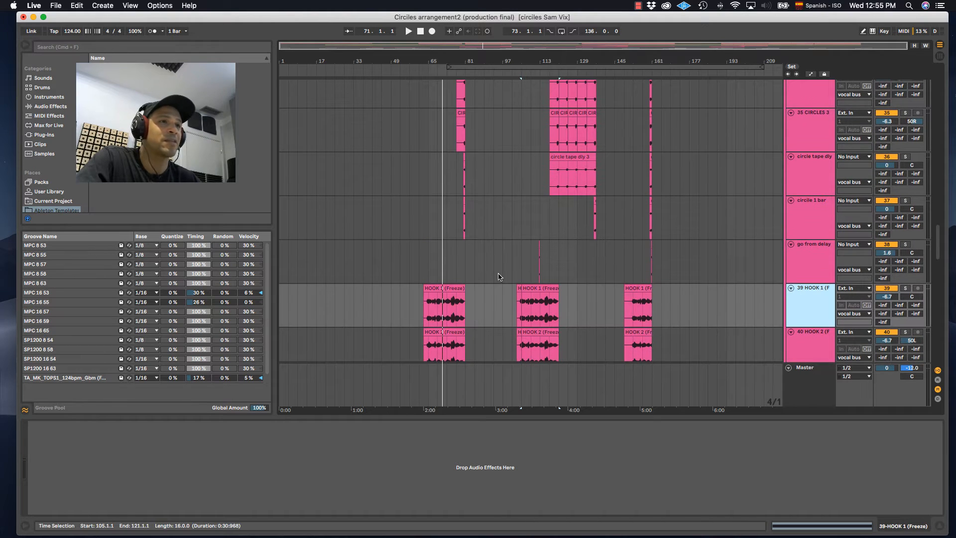
click(431, 301)
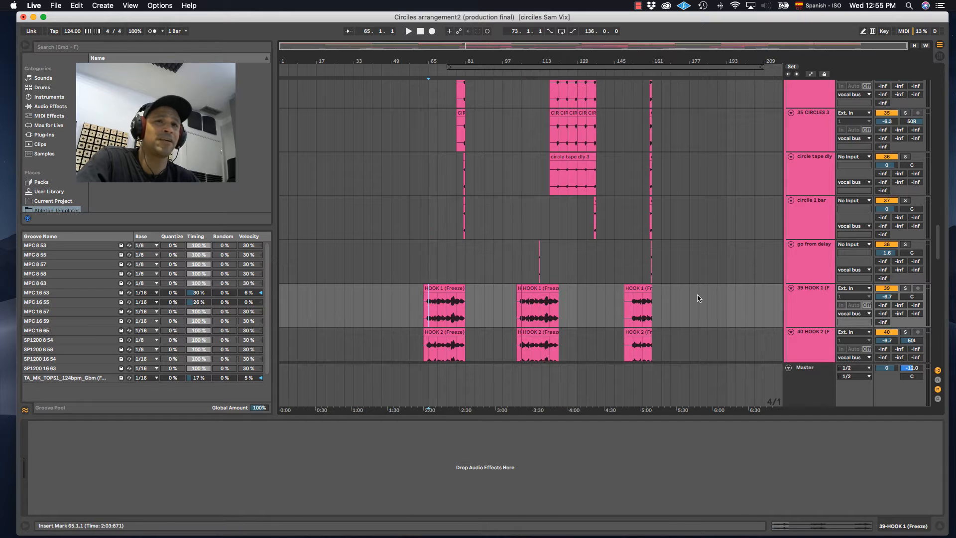
scroll(827, 297, down, 5)
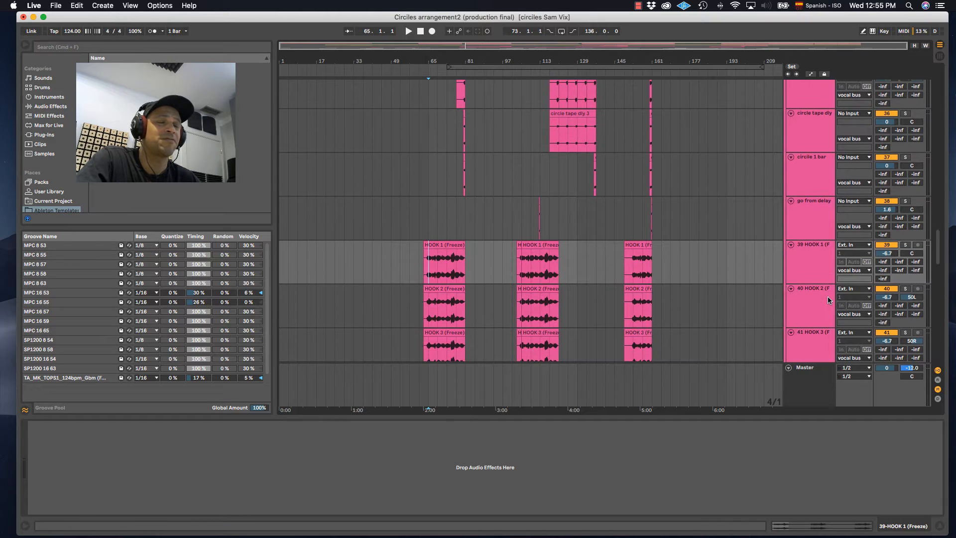
scroll(823, 295, up, 10)
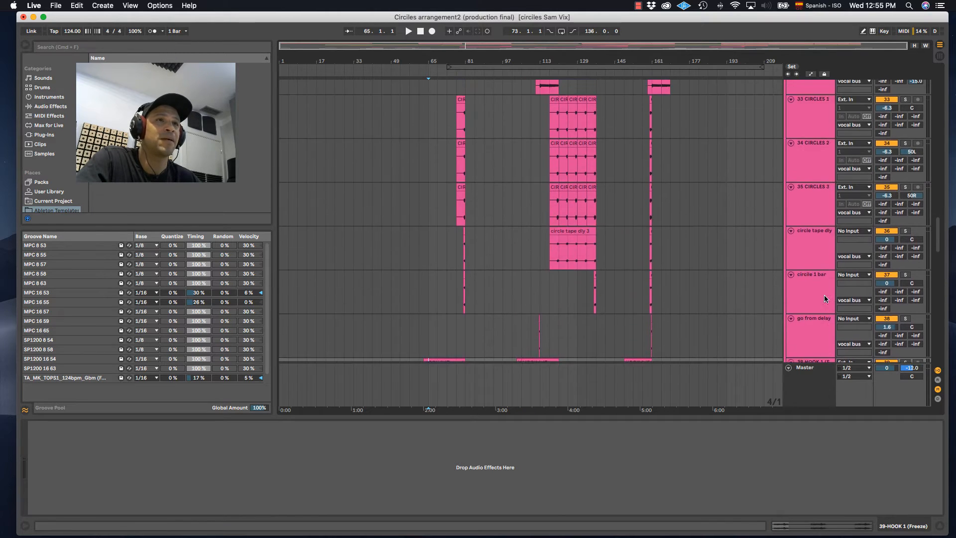
scroll(824, 294, down, 10)
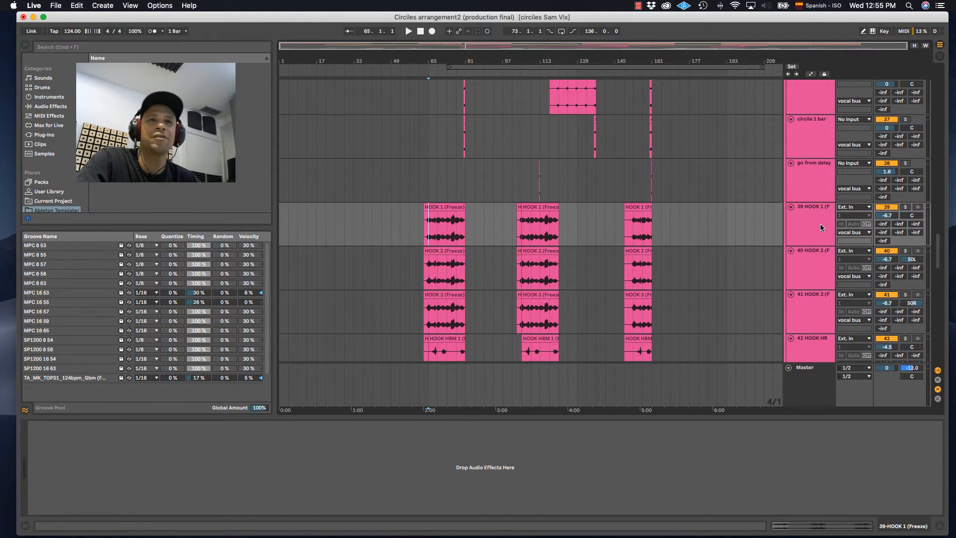
Step: Solo the vocal bus and play the hook vocals from bar 65
scroll(793, 224, up, 10)
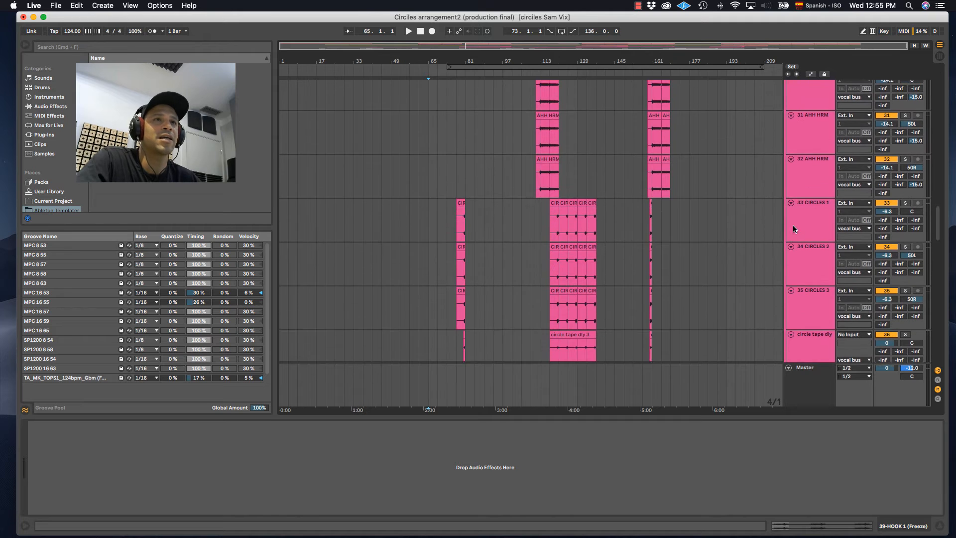
scroll(793, 226, down, 3)
click(803, 219)
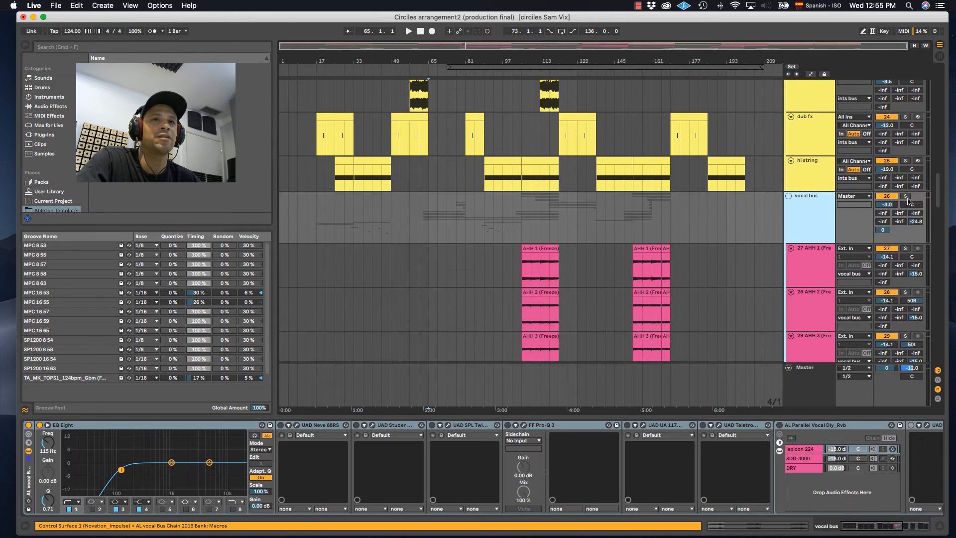
key(s)
scroll(492, 240, down, 15)
key(space)
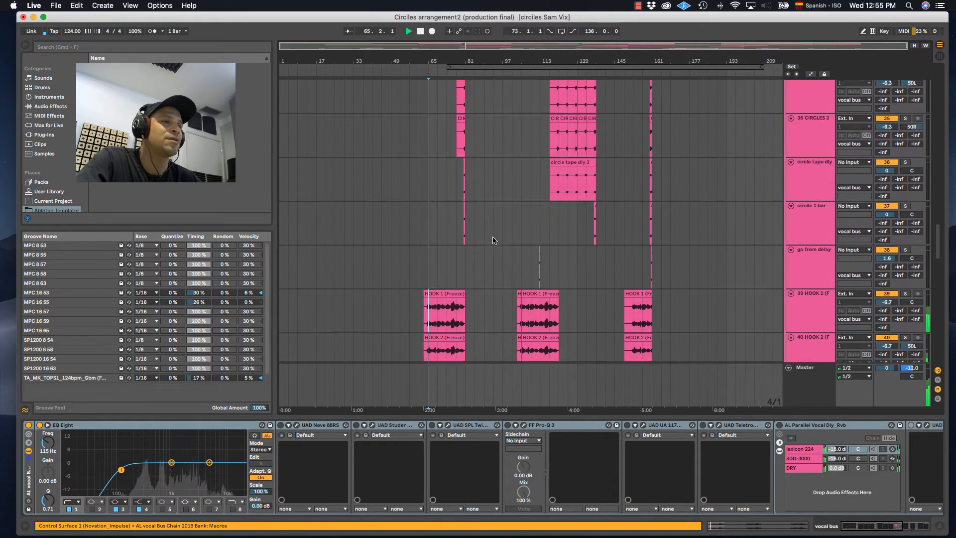
Step: Compare the hook stack with HOOK 1 muted and re-enabled during playback
scroll(495, 241, down, 1)
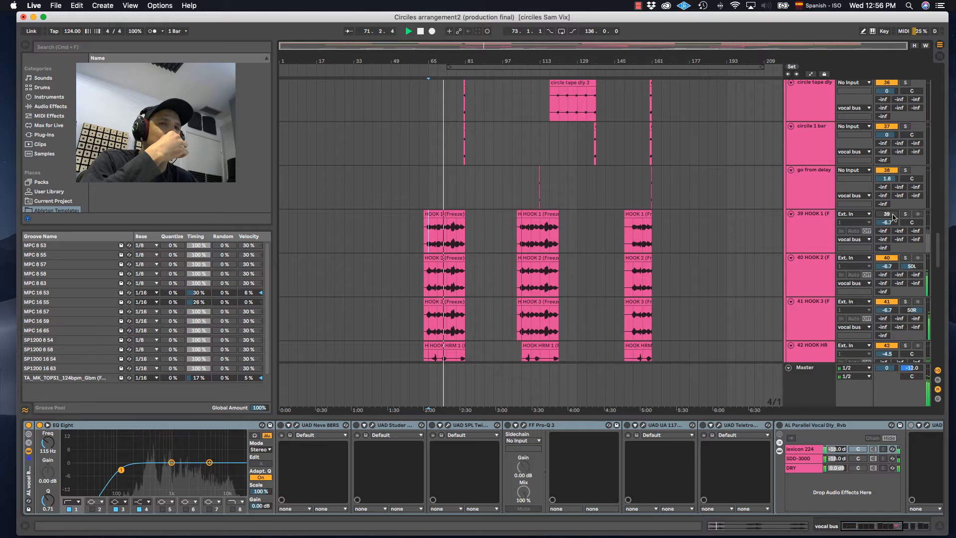
click(894, 218)
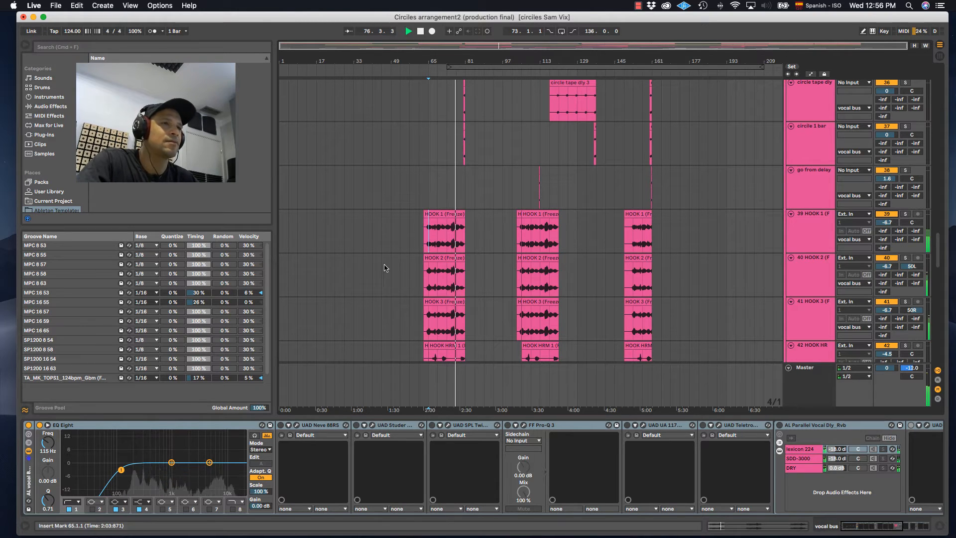
Step: Stop playback and select the first AHH 1 clip, starting at bar 105
key(space)
scroll(808, 217, up, 10)
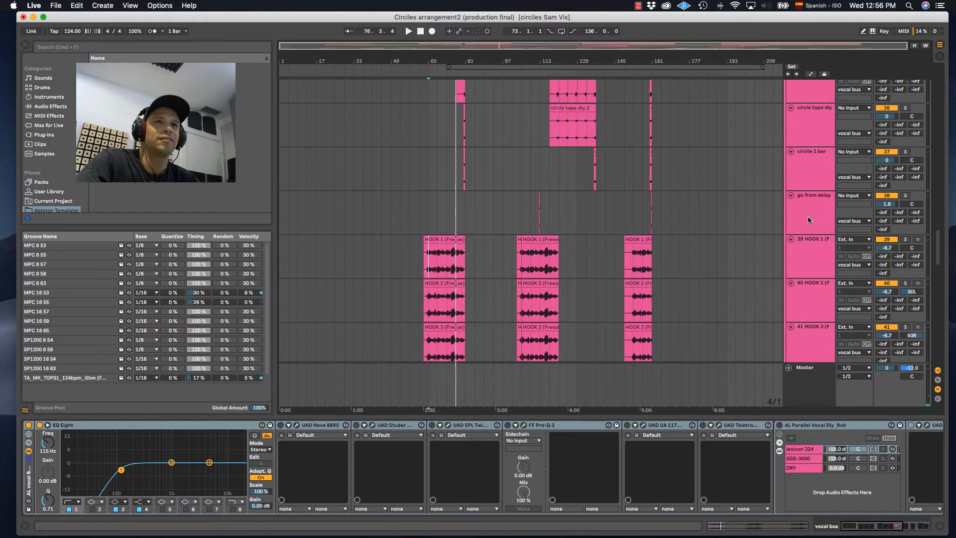
scroll(803, 218, up, 10)
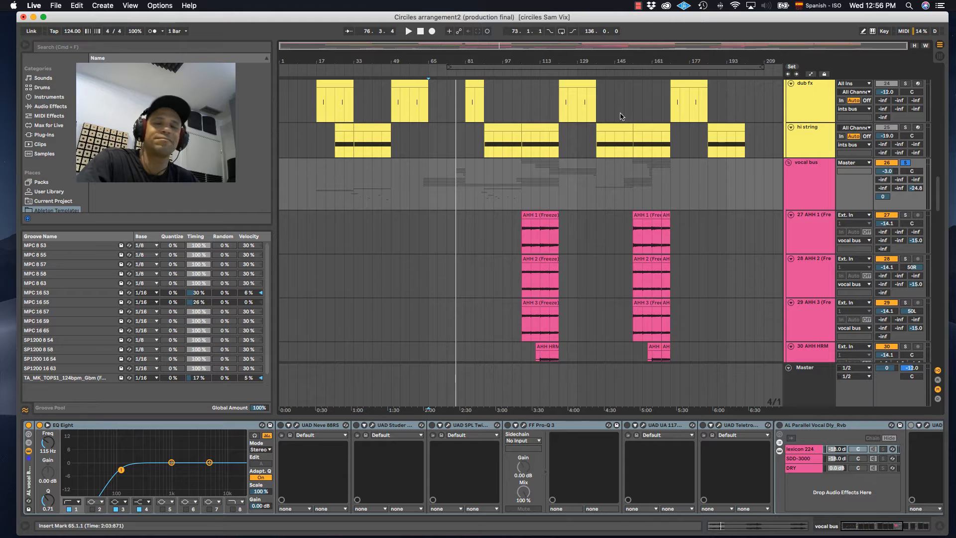
scroll(747, 141, down, 2)
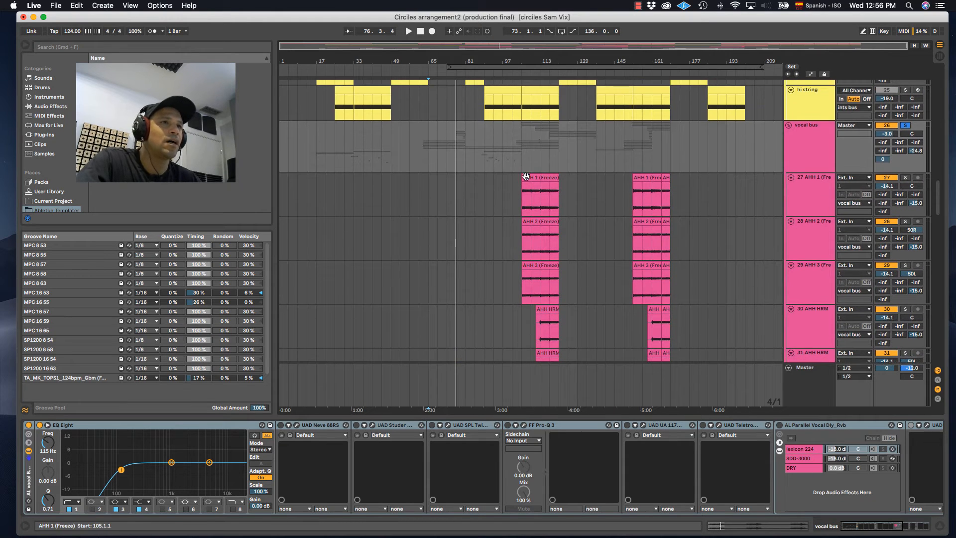
click(526, 176)
Step: Place the insert marker at bar 33 on the VERSE LEADS track and play the verse vocals from there
scroll(506, 241, down, 10)
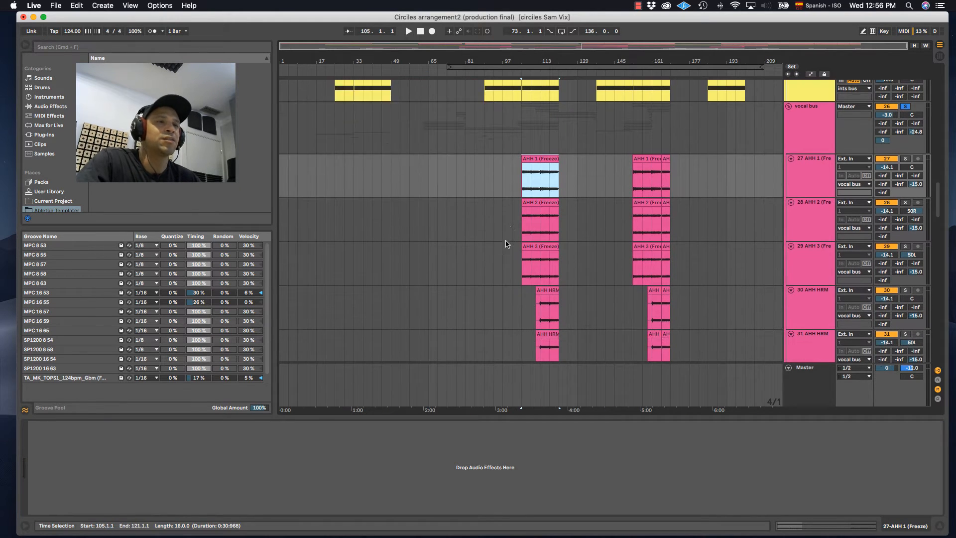
scroll(523, 209, down, 3)
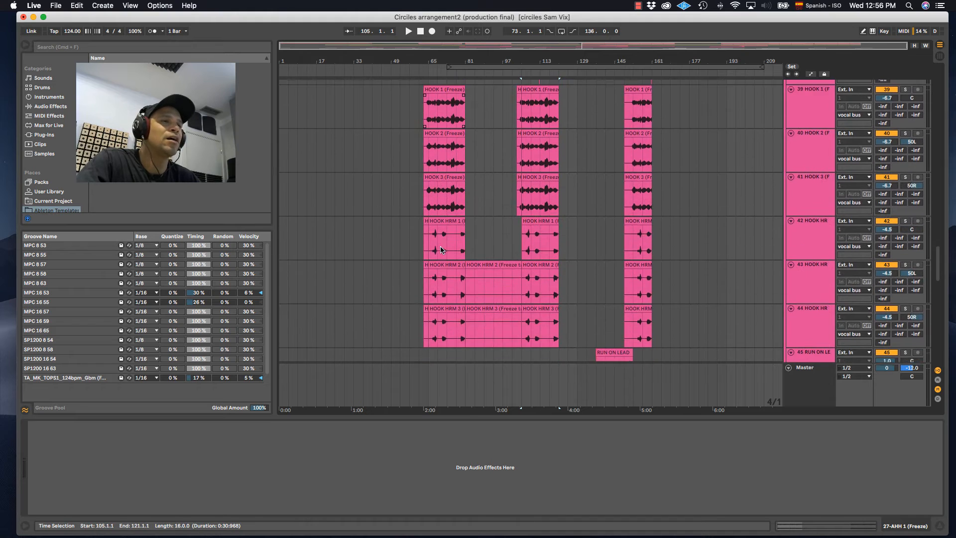
click(530, 191)
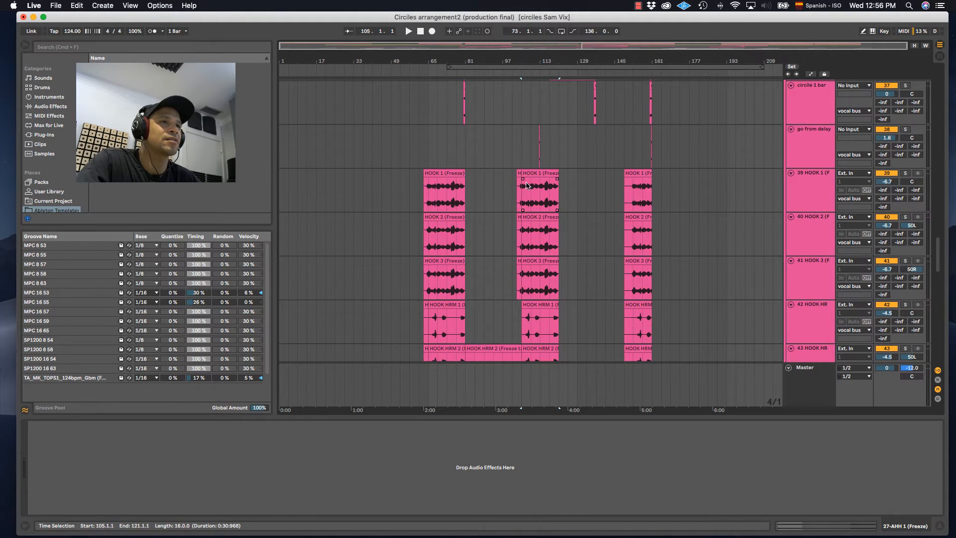
scroll(528, 189, down, 10)
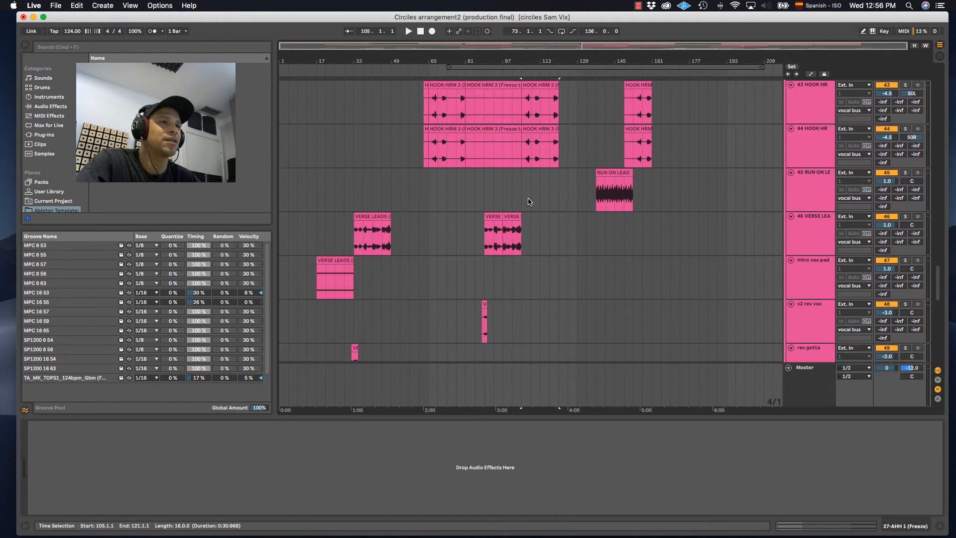
scroll(529, 201, down, 1)
click(354, 225)
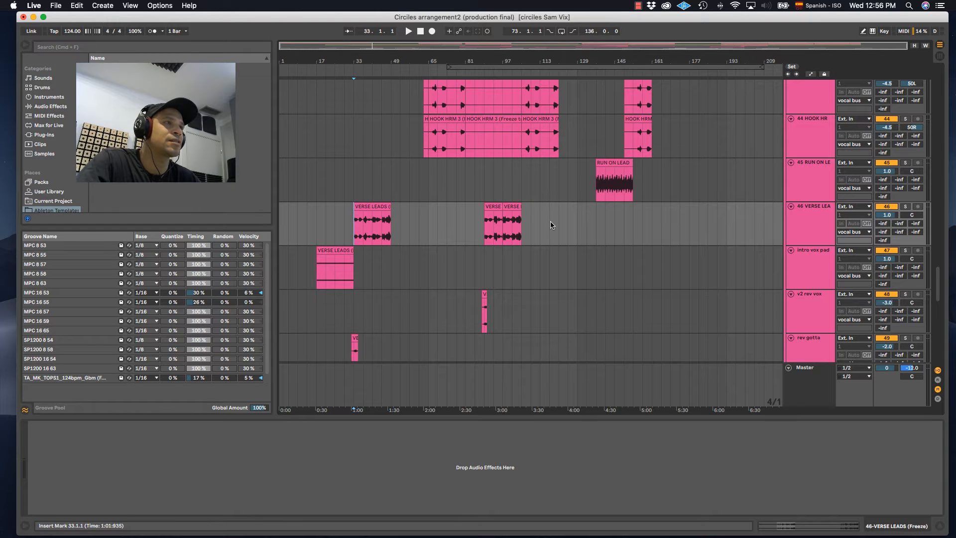
key(space)
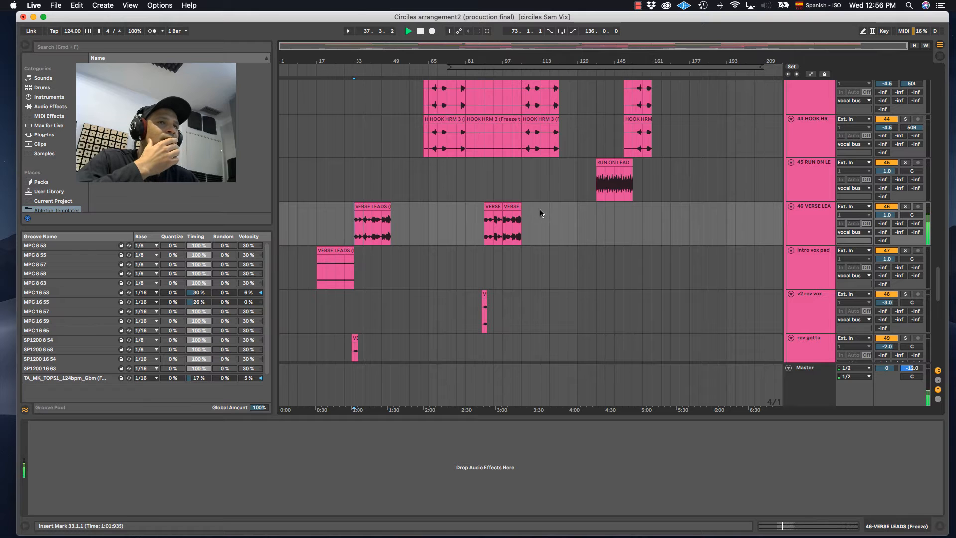
Step: Review the reversed and verse dub vocal tracks down to the fx buss during playback, and stop playback
scroll(543, 213, down, 3)
scroll(543, 212, down, 2)
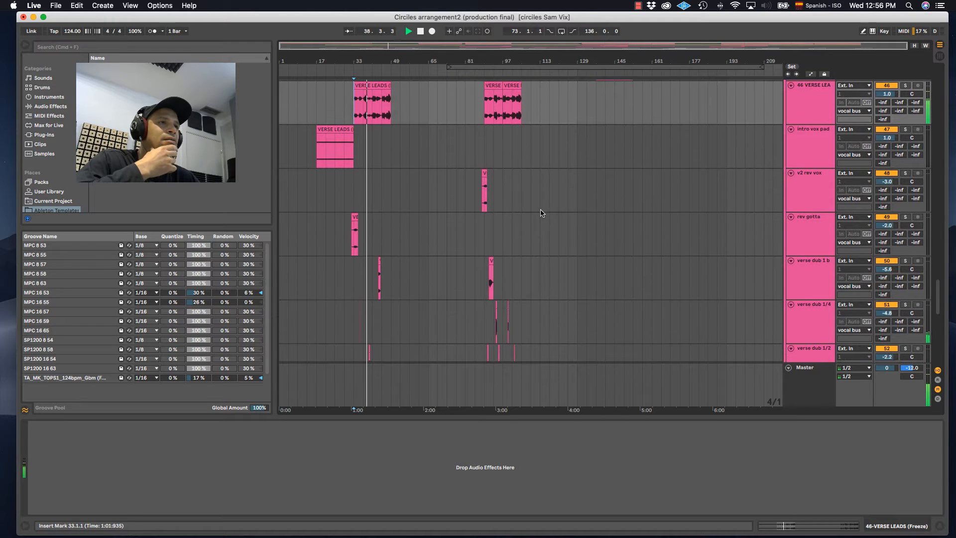
scroll(542, 212, down, 2)
scroll(542, 212, down, 1)
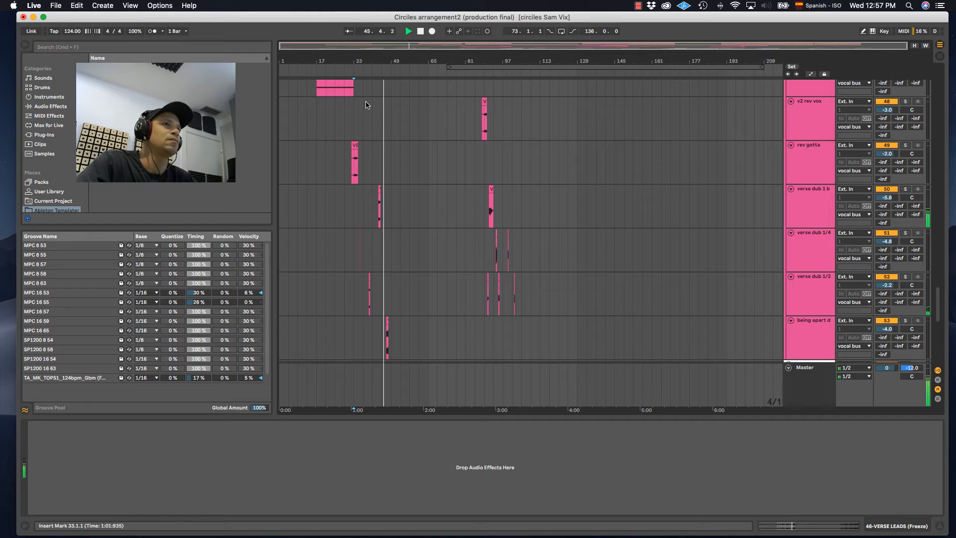
scroll(390, 180, down, 5)
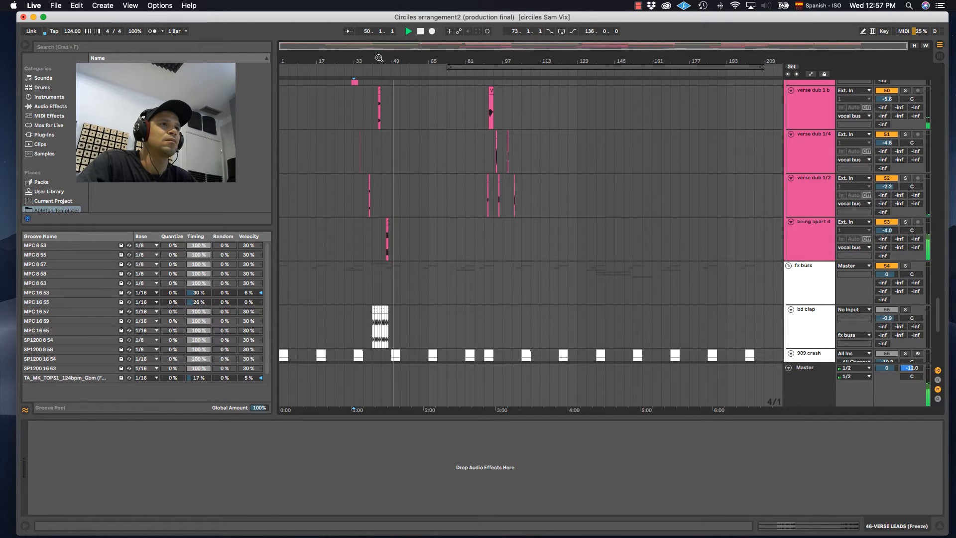
key(space)
Step: Display the being apart dub track's effects, switch its Delay off and on, and re-enable the overridden automation
click(852, 229)
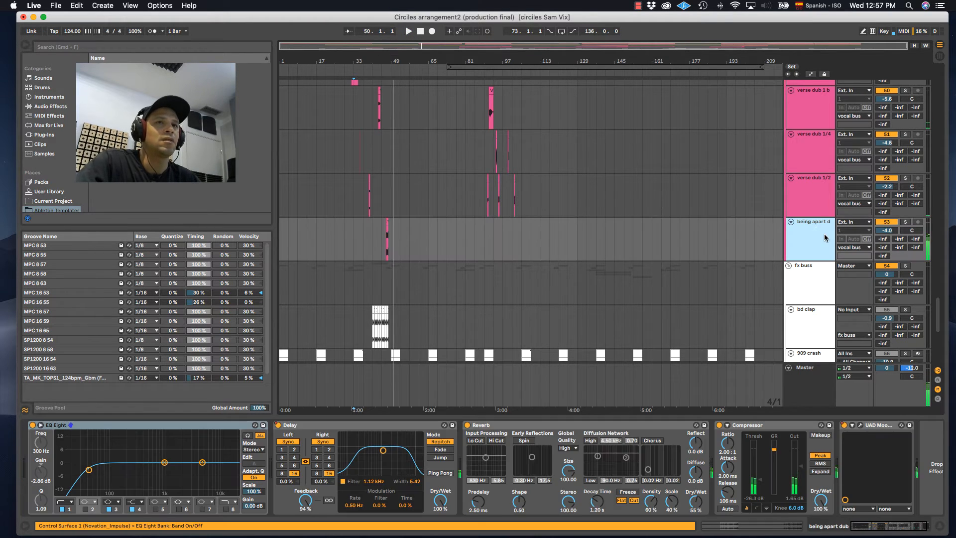
click(278, 426)
click(278, 425)
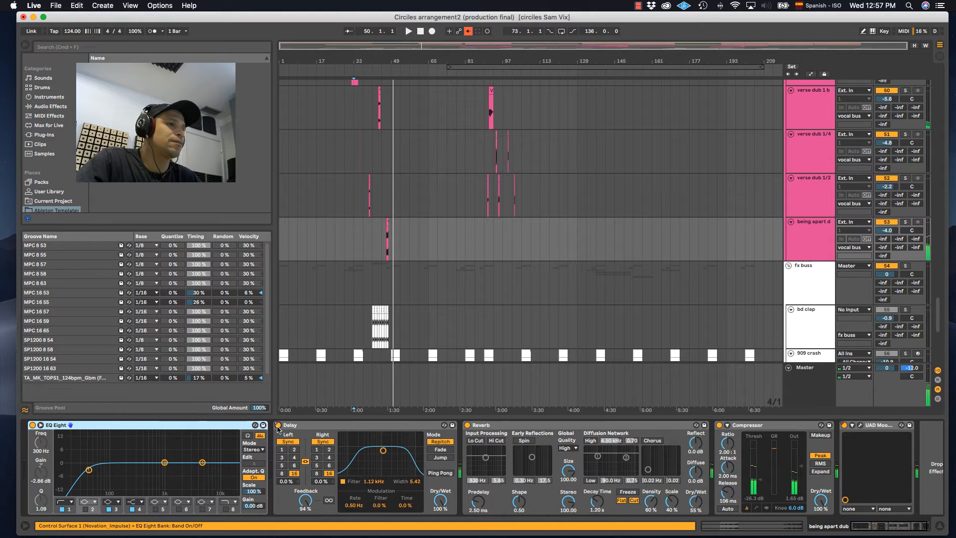
click(468, 31)
Step: Place the insert marker at bar 43 on the verse dub 1 bar track and display that track's effects
scroll(426, 171, down, 2)
scroll(426, 172, up, 3)
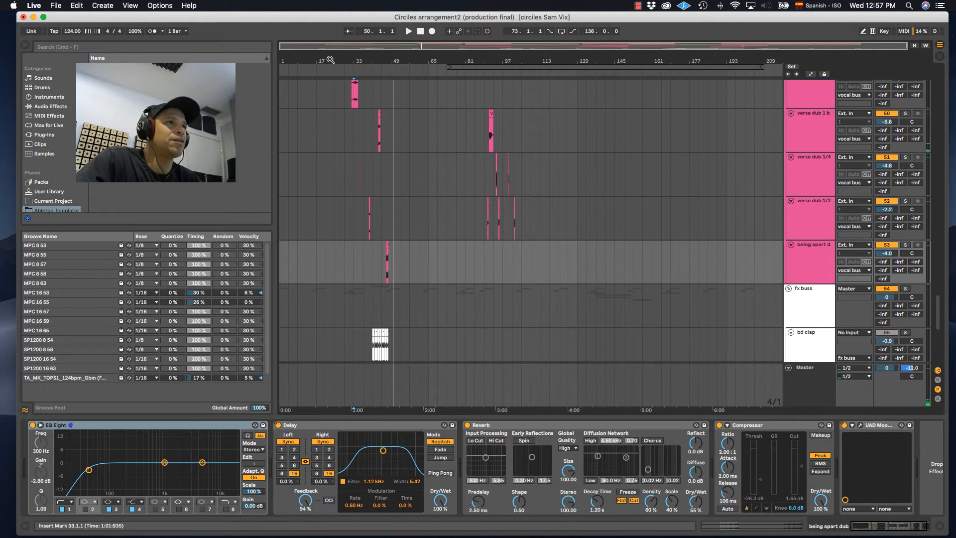
drag(354, 57, 441, 87)
scroll(497, 242, up, 12)
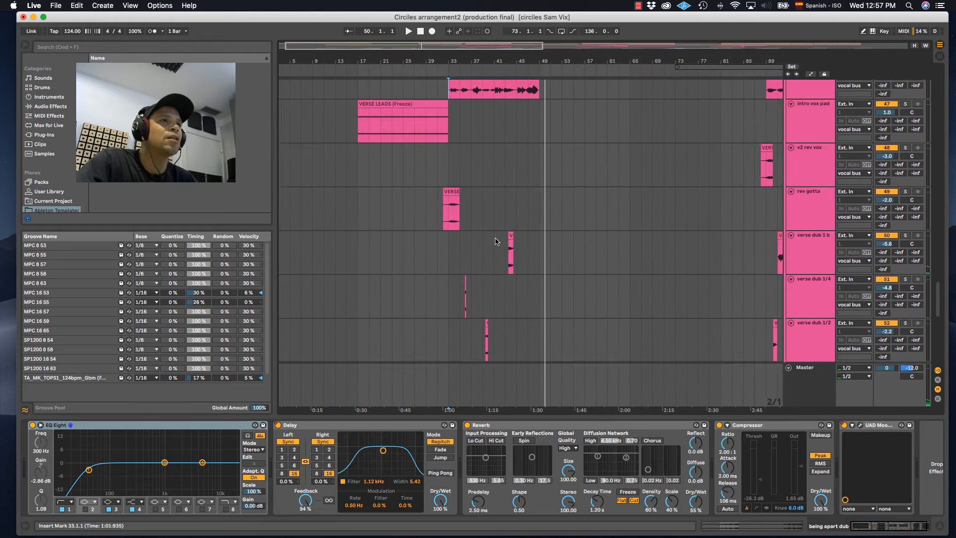
scroll(497, 241, down, 20)
scroll(497, 242, up, 9)
scroll(497, 242, up, 5)
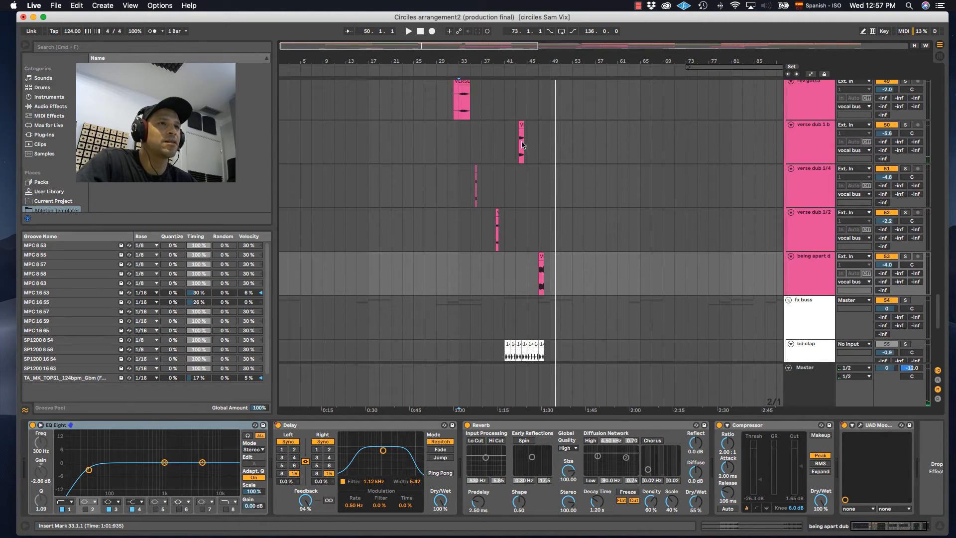
scroll(754, 230, up, 1)
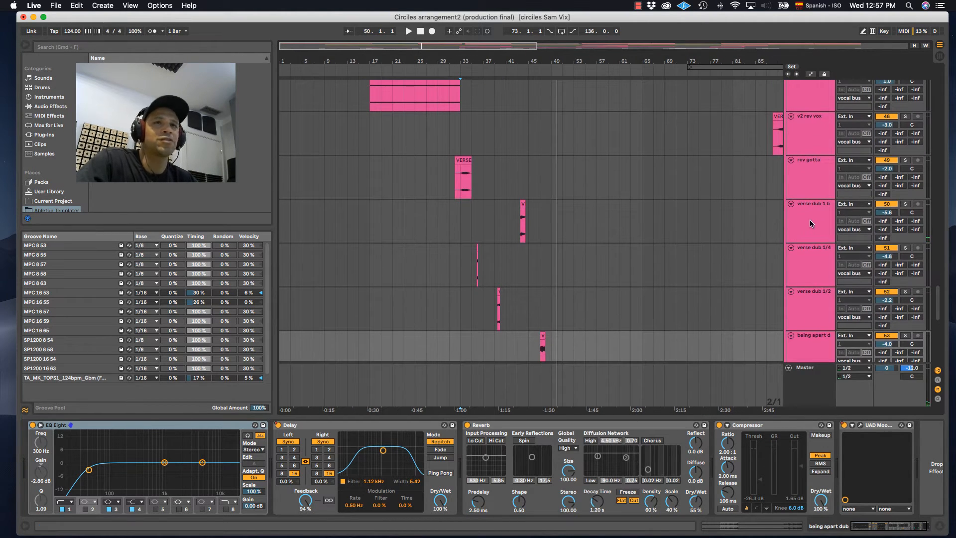
click(524, 230)
click(517, 222)
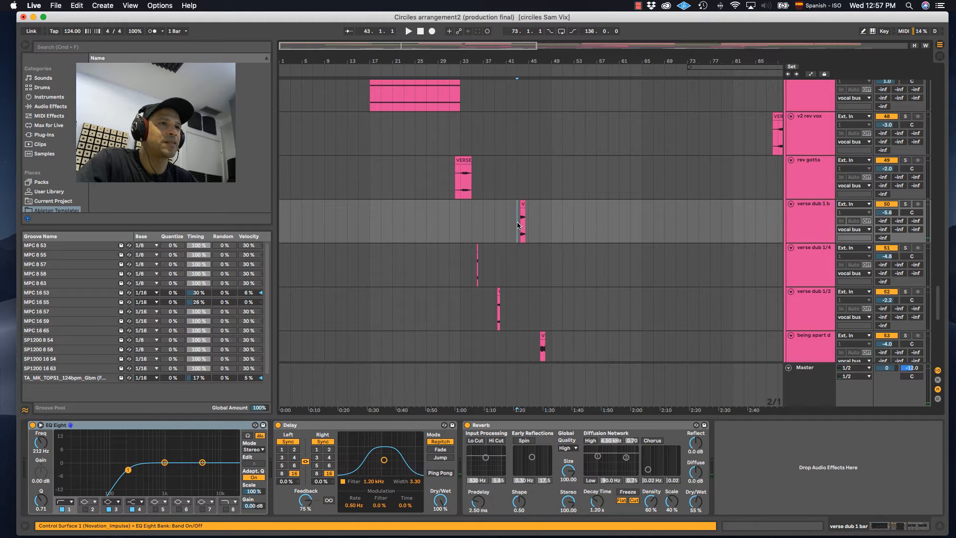
click(810, 227)
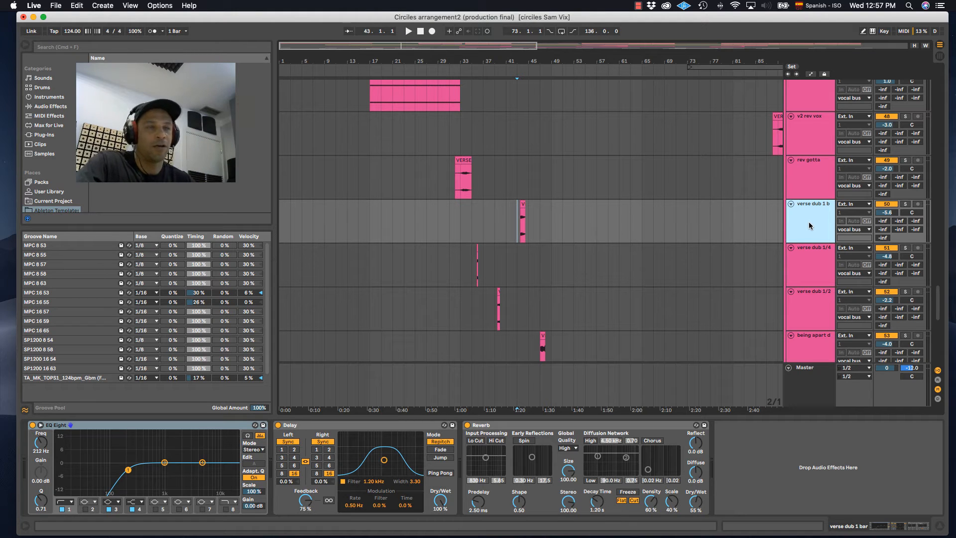
Step: Show the return tracks and display the effects of the D drum room return
click(938, 379)
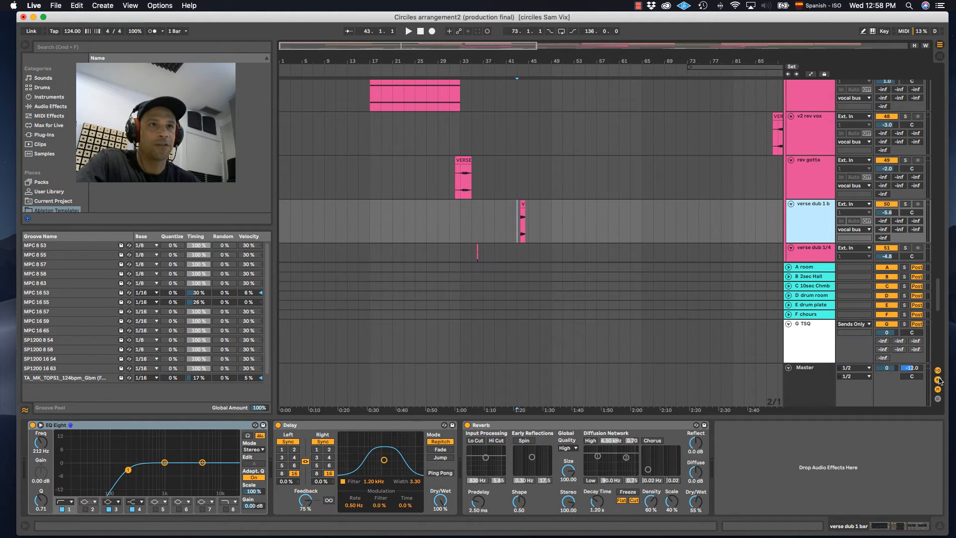
click(822, 299)
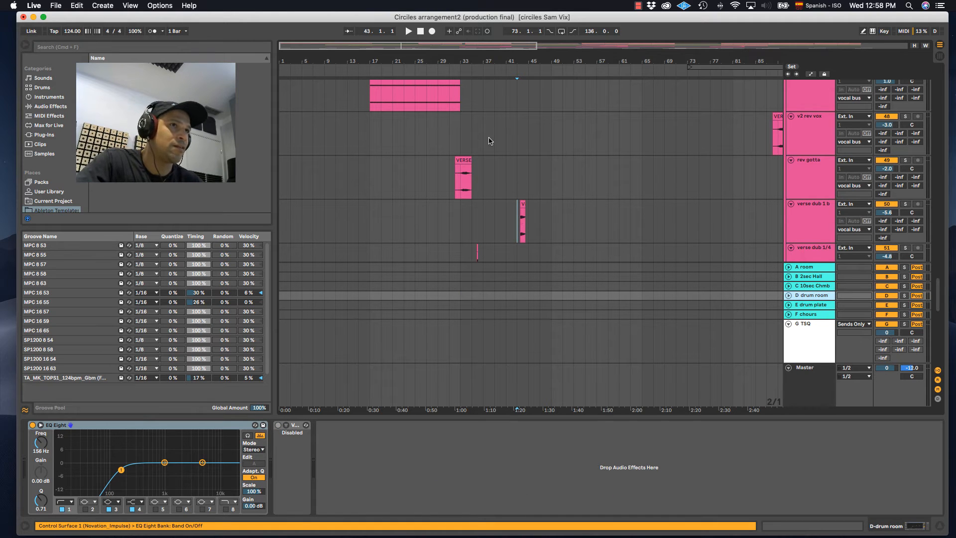
scroll(490, 141, up, 5)
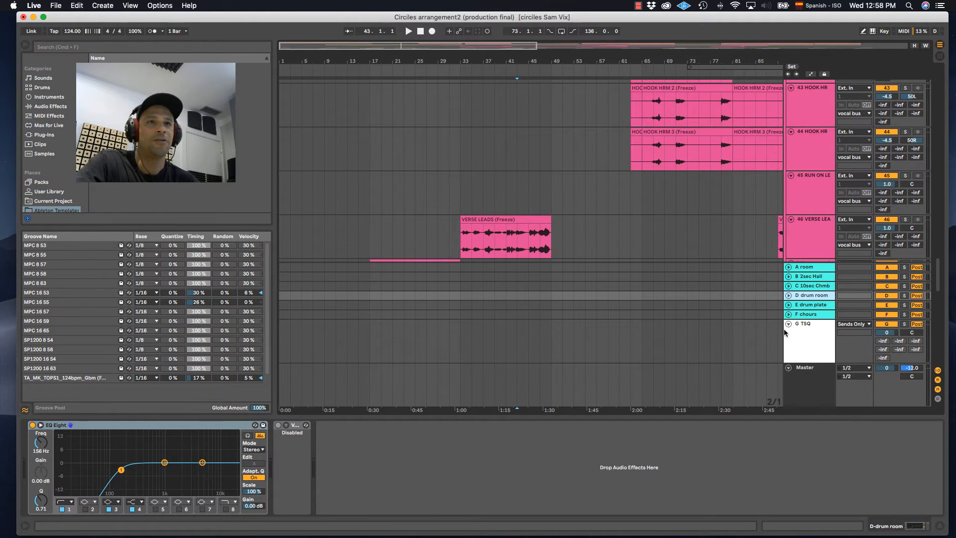
scroll(531, 171, down, 3)
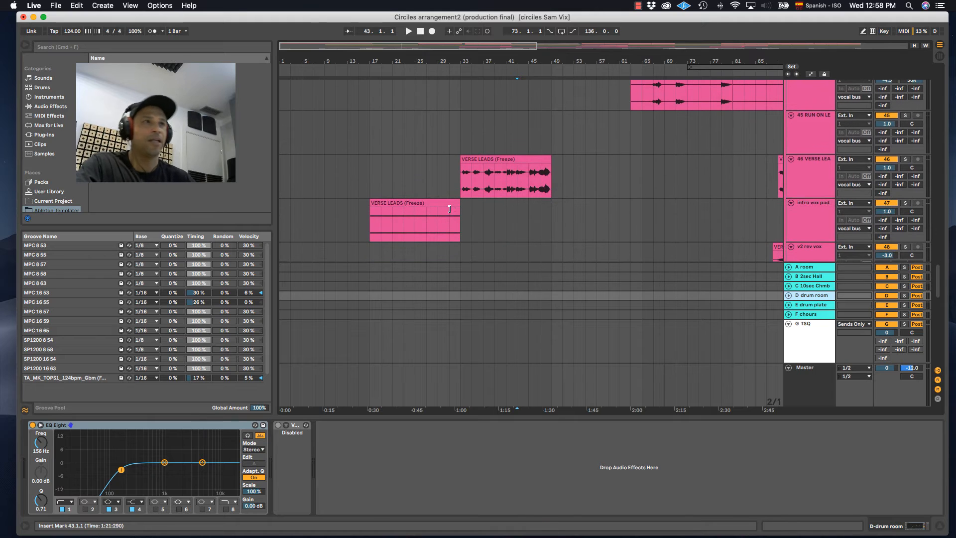
Step: Unfold and refold the drum room return, and fold the G TSQ return
click(789, 296)
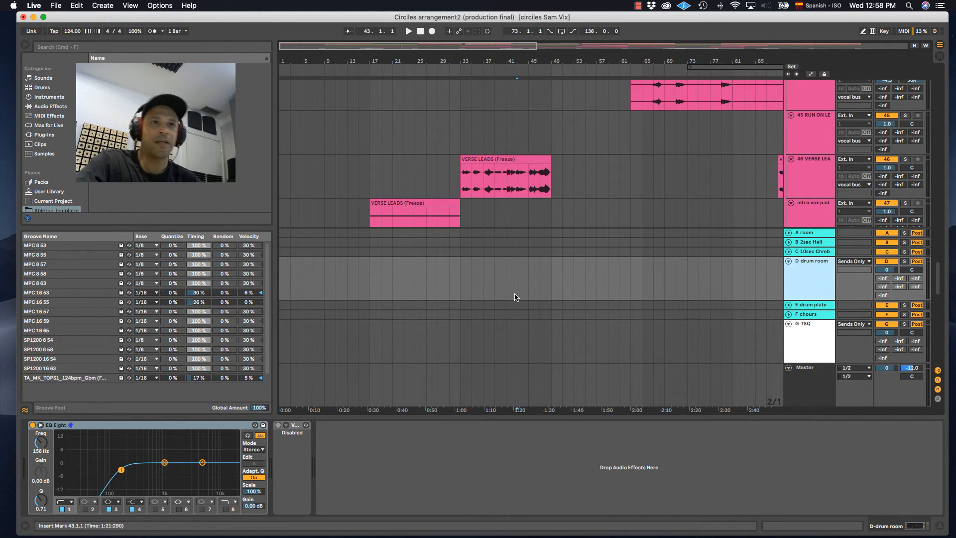
click(789, 261)
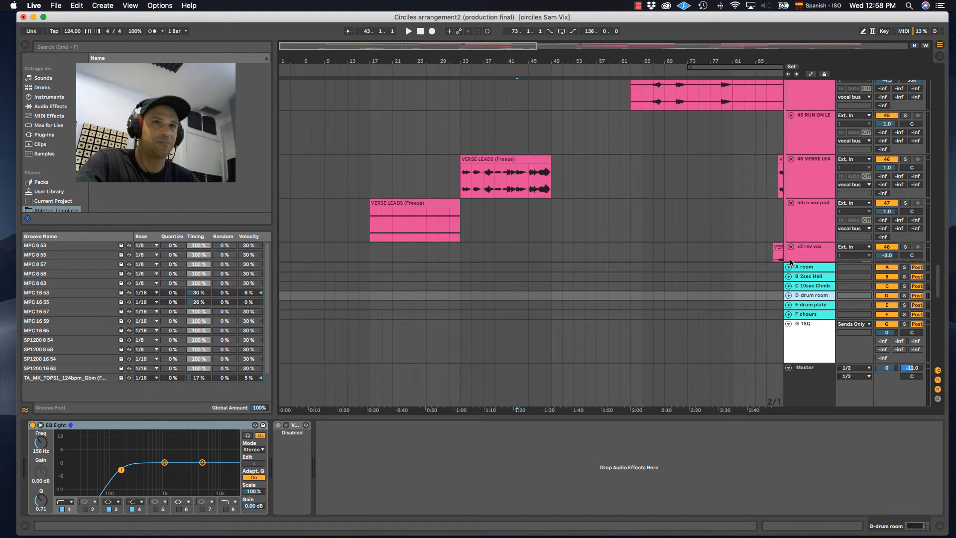
click(789, 324)
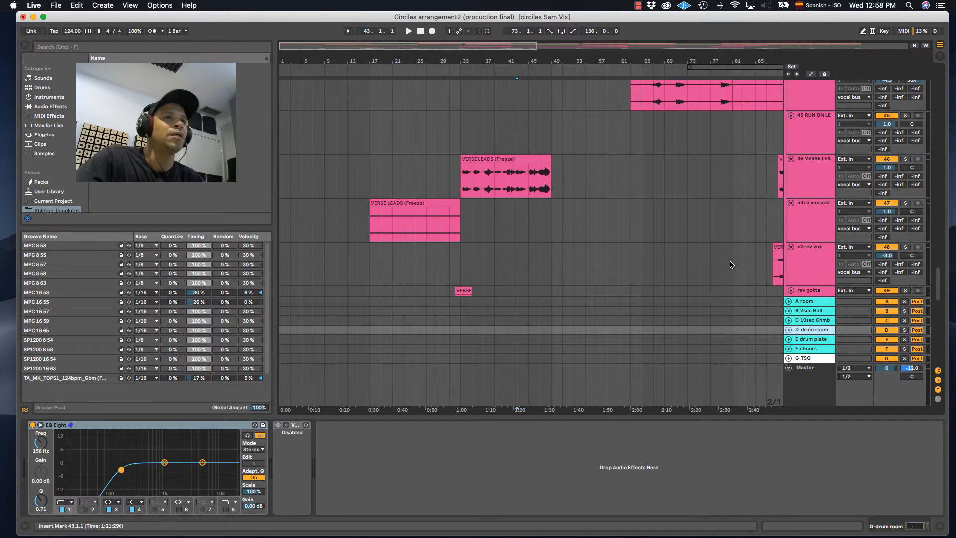
Step: Select the VERSE LEADS track and compare it with the effects on the verse dub 1 bar track
click(826, 180)
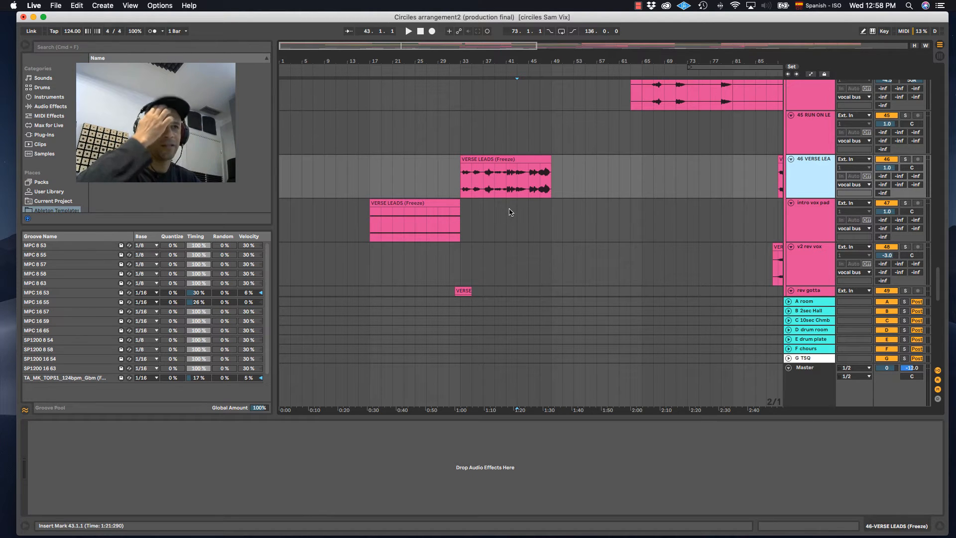
scroll(473, 217, down, 5)
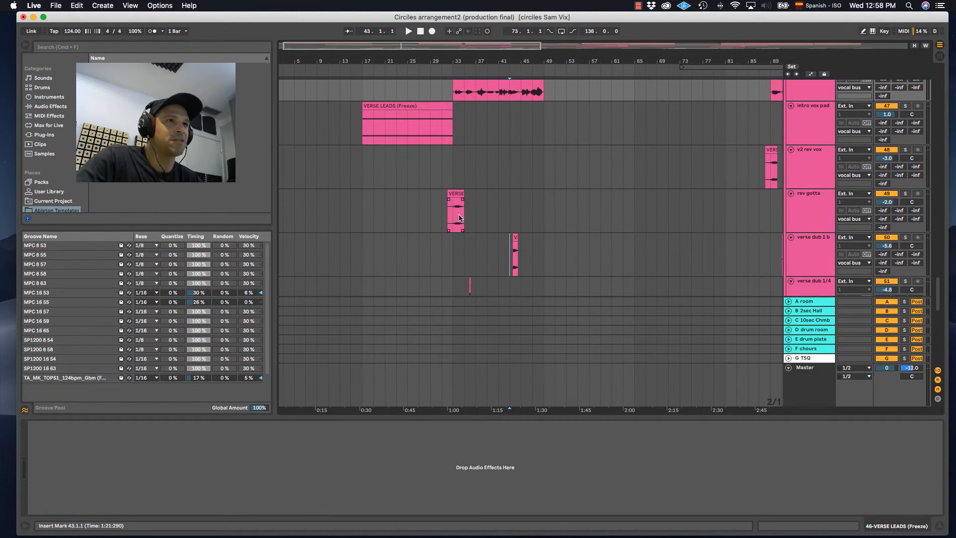
click(803, 246)
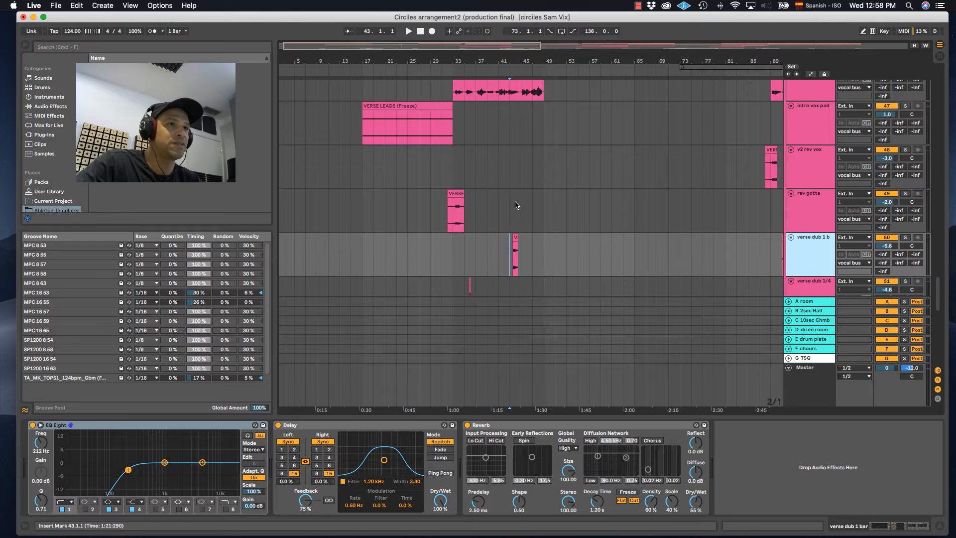
Step: Move the verse dub 1/4 track directly below the VERSE LEADS track
scroll(533, 268, down, 3)
drag(504, 57, 493, 213)
scroll(381, 199, down, 1)
scroll(385, 120, up, 3)
scroll(493, 249, down, 4)
scroll(448, 181, up, 4)
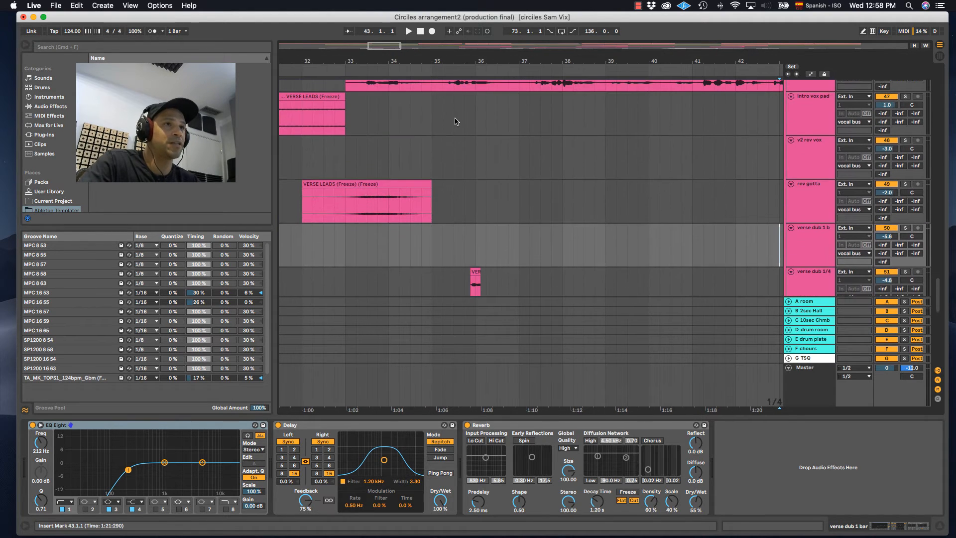
click(812, 280)
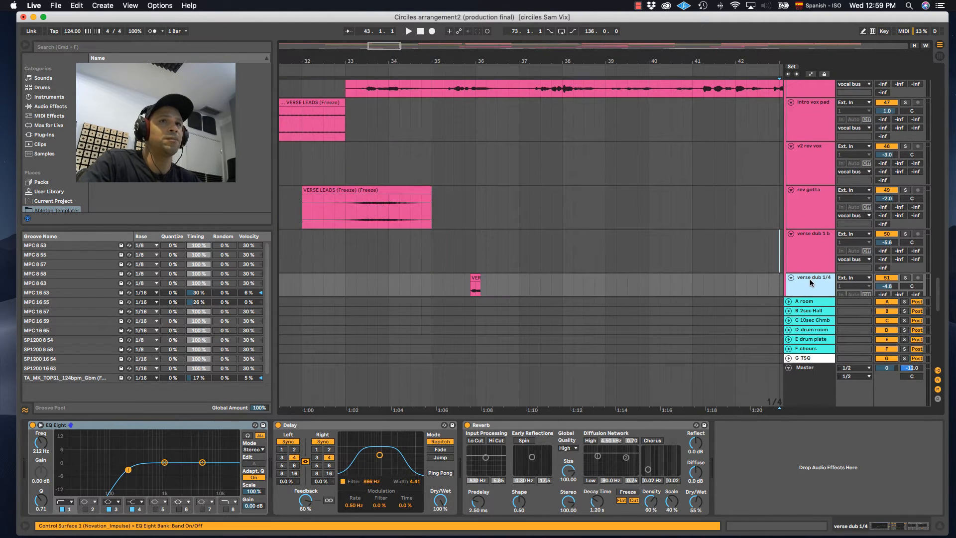
drag(812, 282, 798, 105)
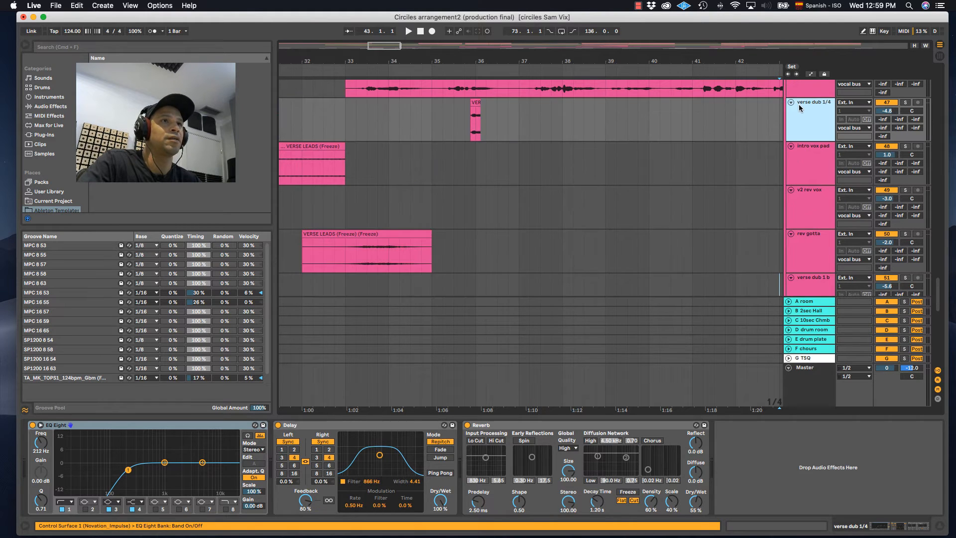
Step: Select the VERSE LEADS audio from 35.4.3 to 36.1.3 above the matching dub clip, and display the verse dub 1/4 track's effects
scroll(648, 94, up, 1)
drag(474, 57, 508, 125)
scroll(463, 147, up, 3)
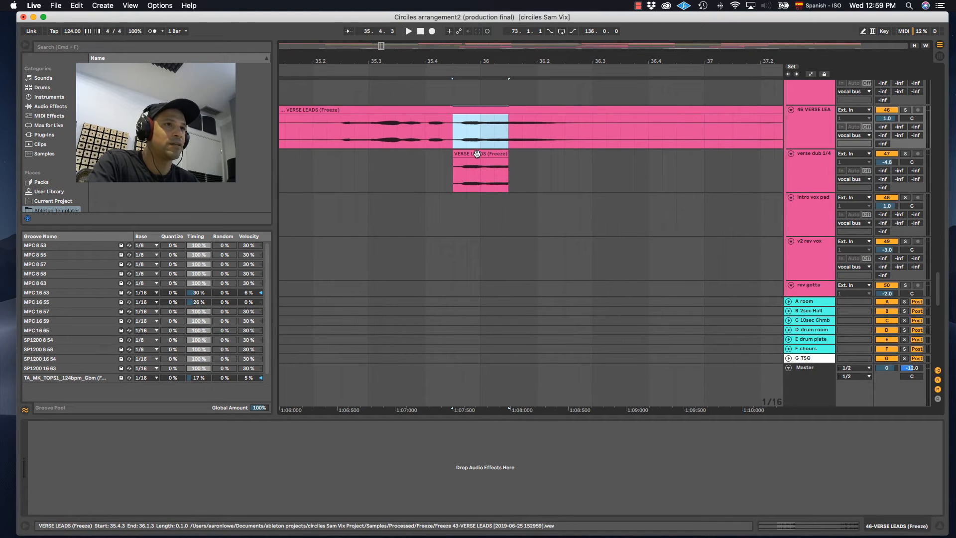
click(804, 169)
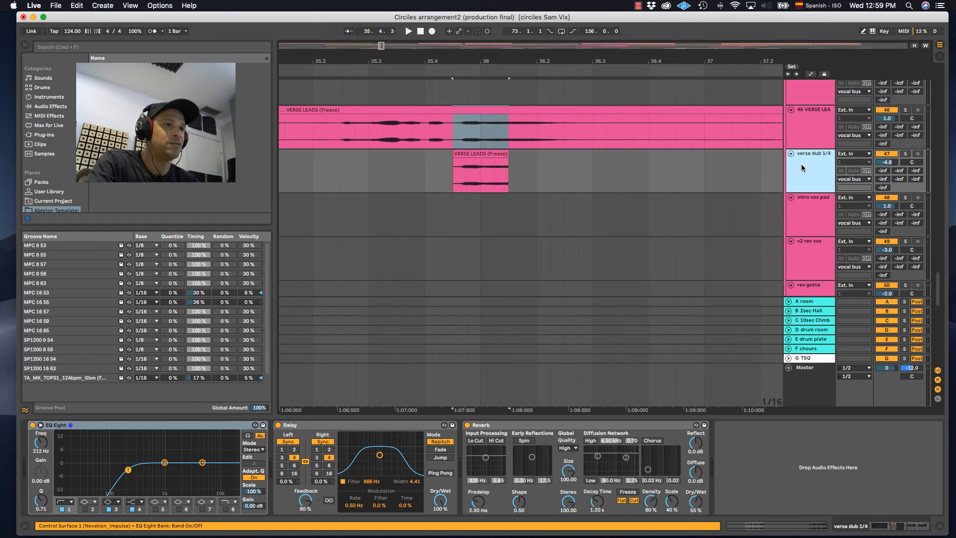
Step: Examine the Delay's dry/wet setting on the verse dub 1/4 track and the sample details of its VERSE LEADS clip
click(317, 426)
click(441, 500)
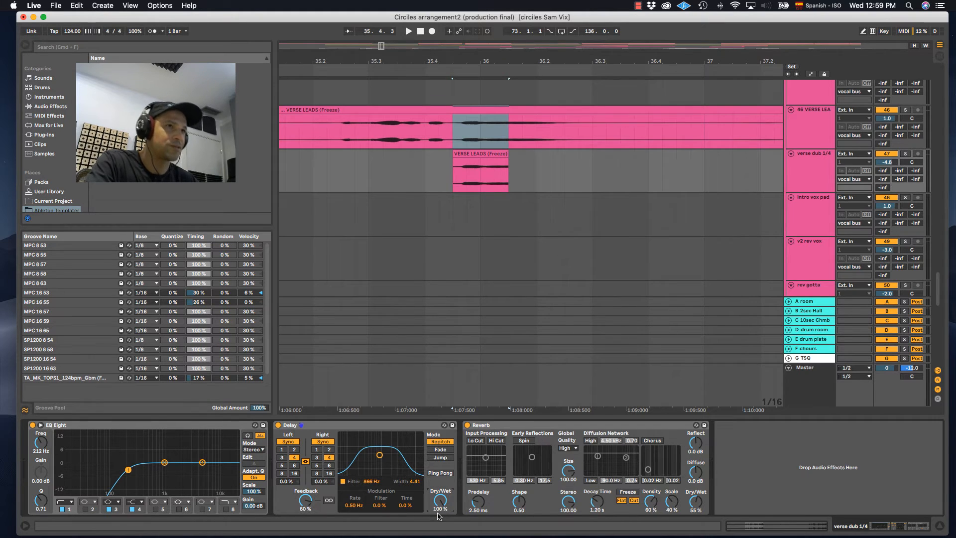
click(486, 167)
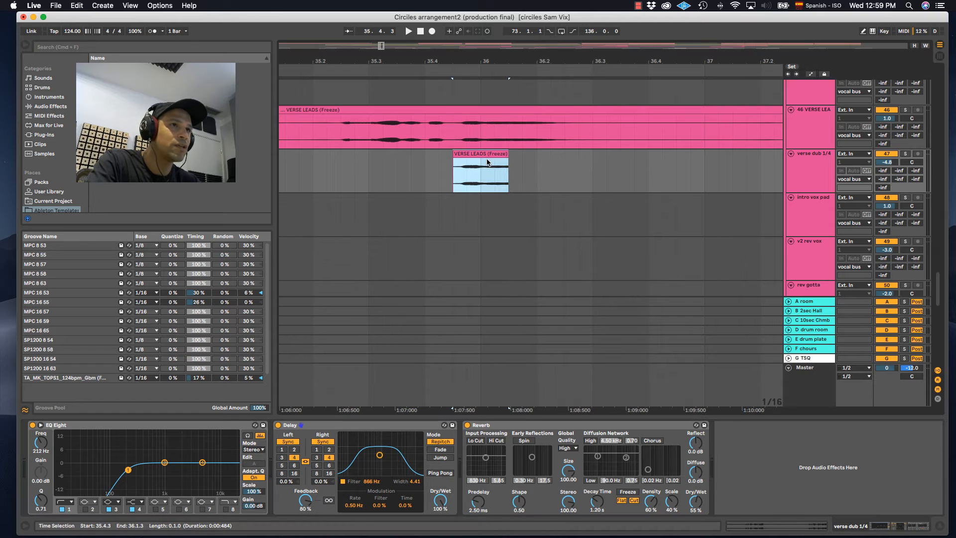
double_click(486, 154)
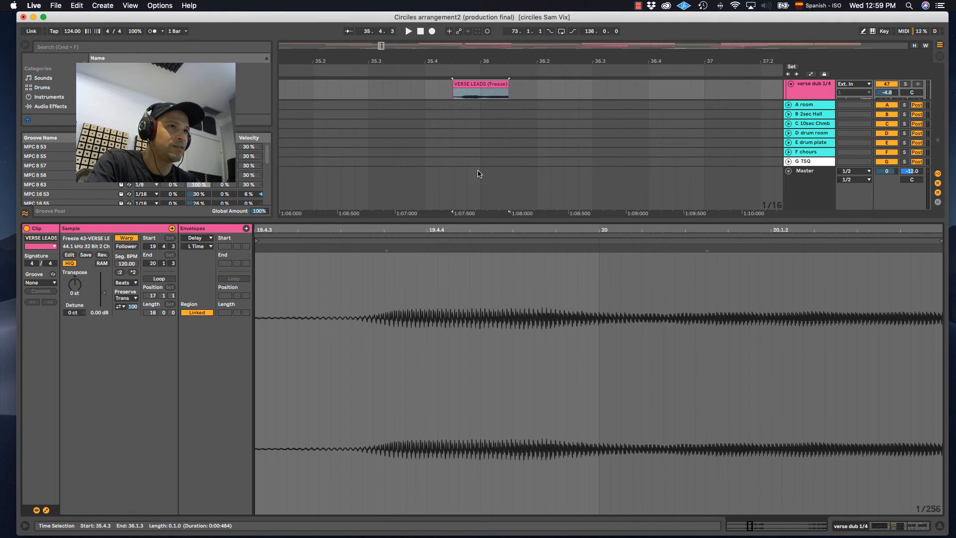
double_click(545, 223)
scroll(521, 275, up, 5)
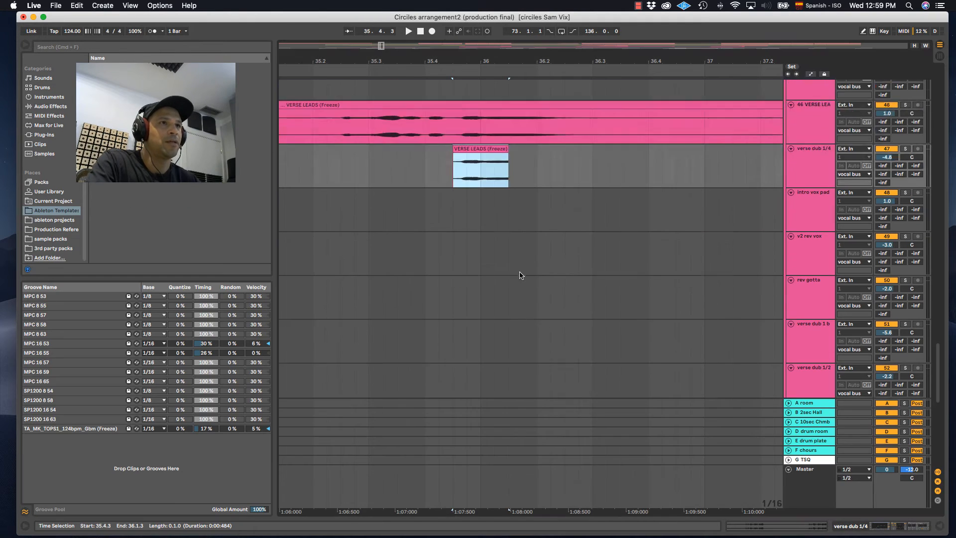
Step: Display the verse dub 1/4 track's effect chain again with the VERSE LEADS track in view above it
click(459, 232)
right_click(496, 234)
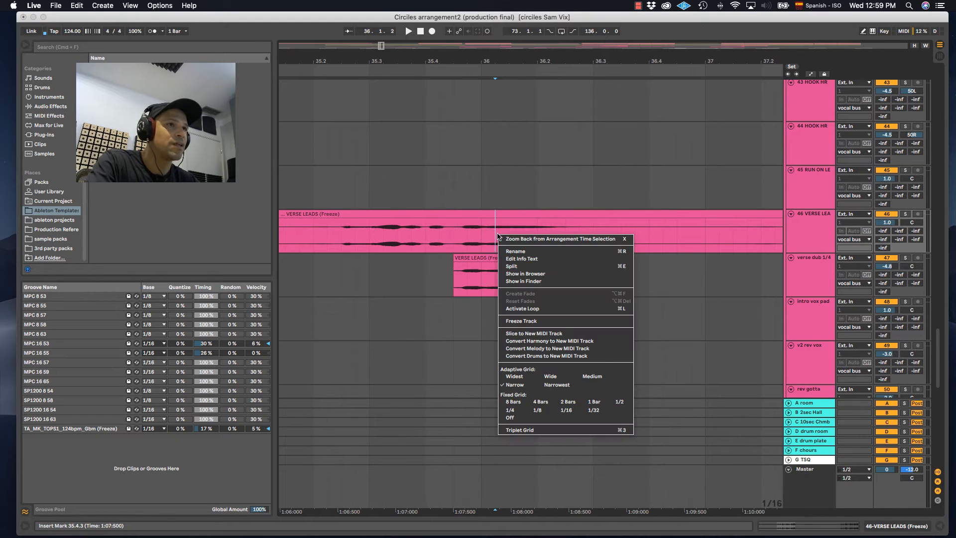
click(810, 288)
double_click(798, 294)
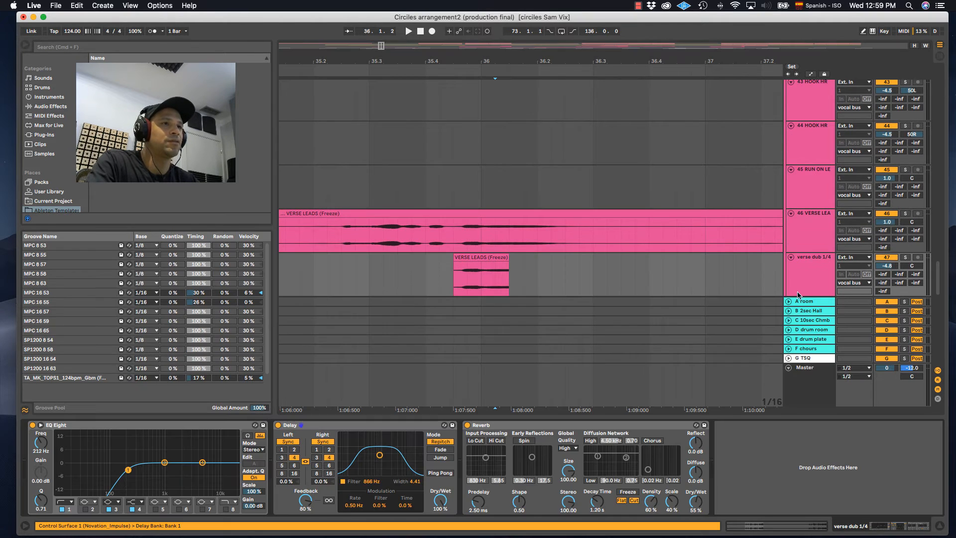
Step: Play the VERSE LEADS vocal from 35.2.2 together with its verse dub 1/4 clip while showing the dub track's effects
click(331, 237)
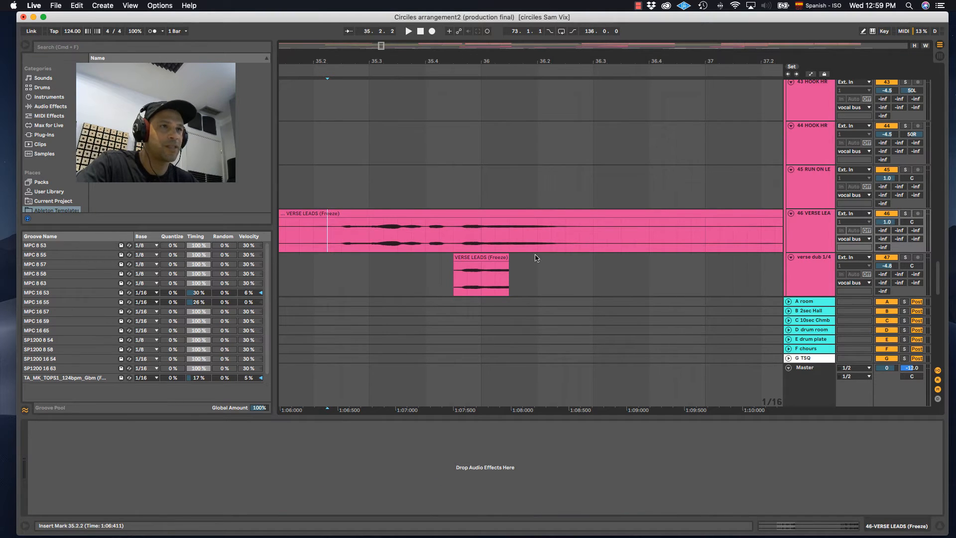
click(824, 279)
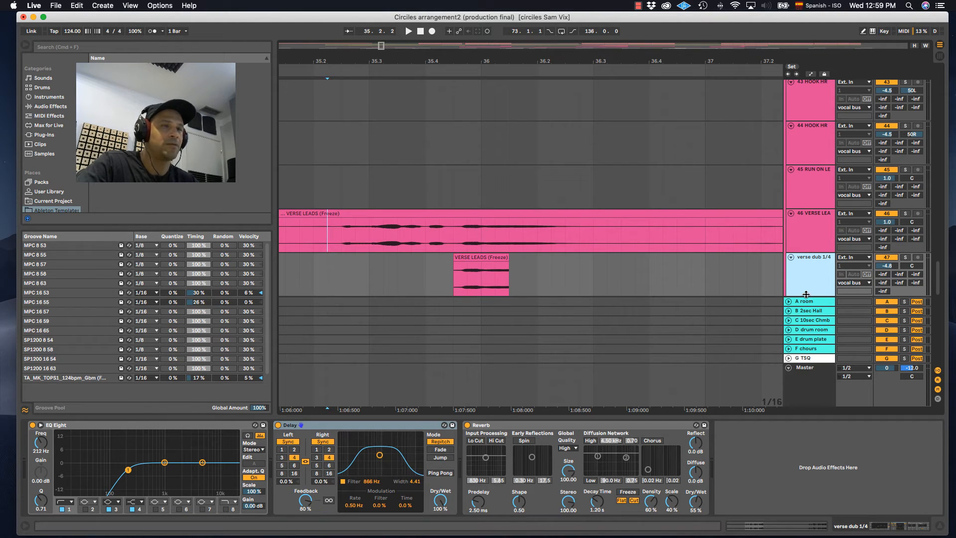
key(space)
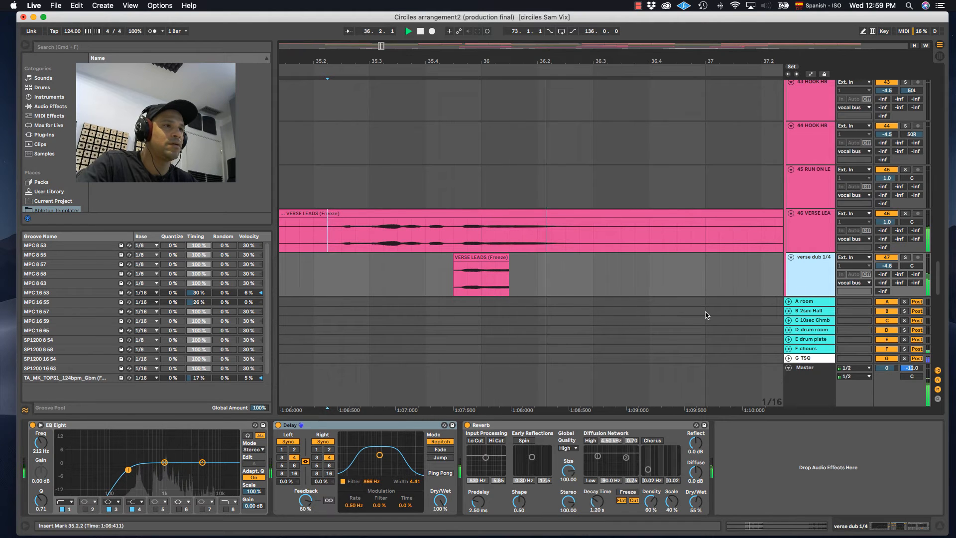
click(487, 281)
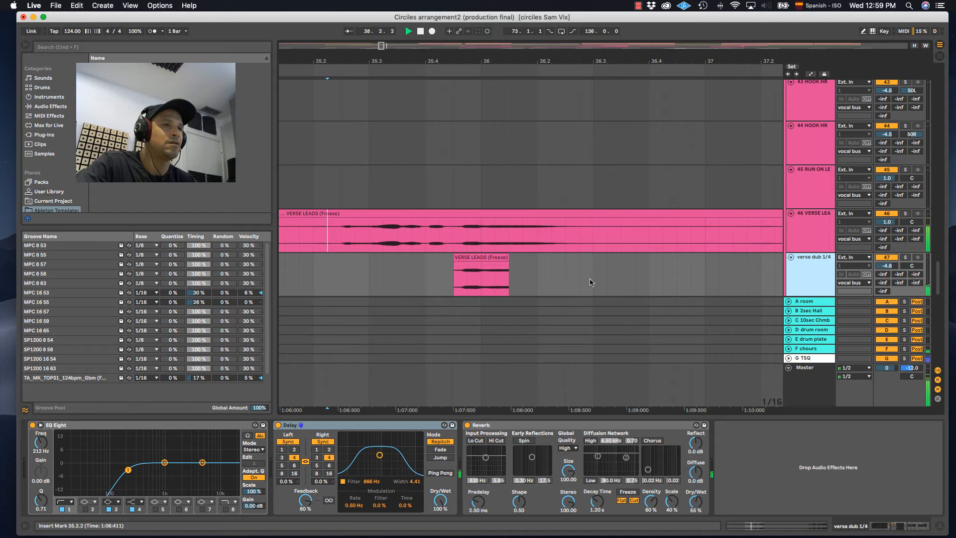
key(space)
Step: Solo the intro vox pad track and play its VERSE LEADS clip from bar 17
drag(441, 60, 465, 60)
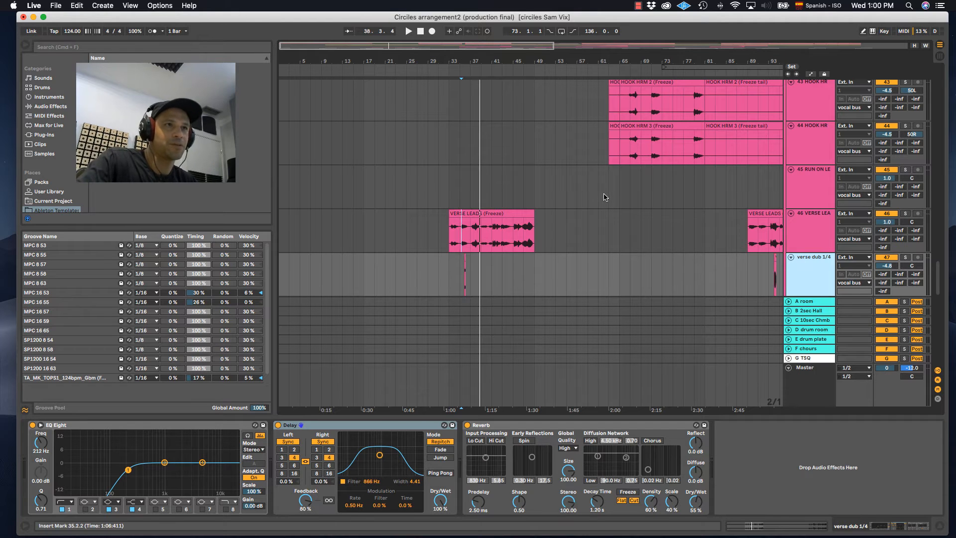
drag(476, 63, 366, 19)
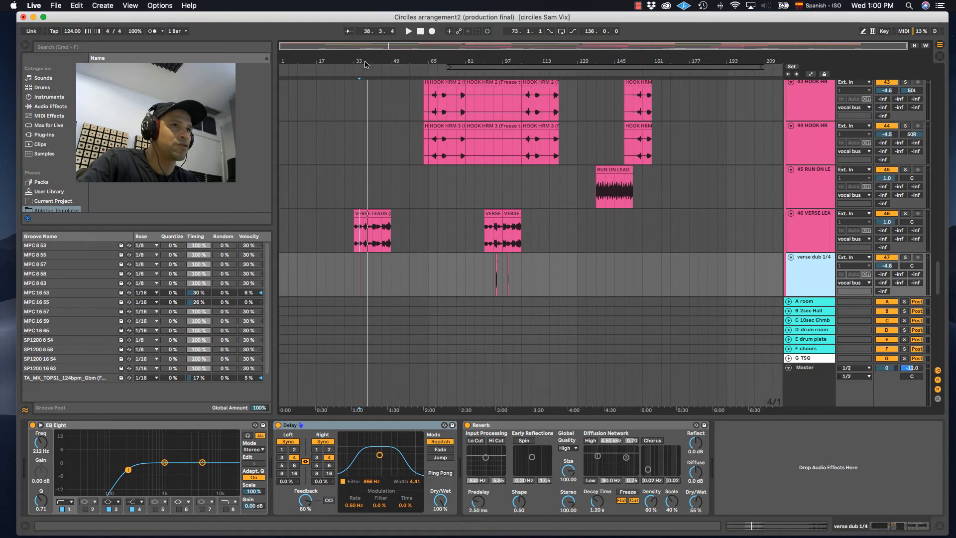
scroll(452, 240, up, 10)
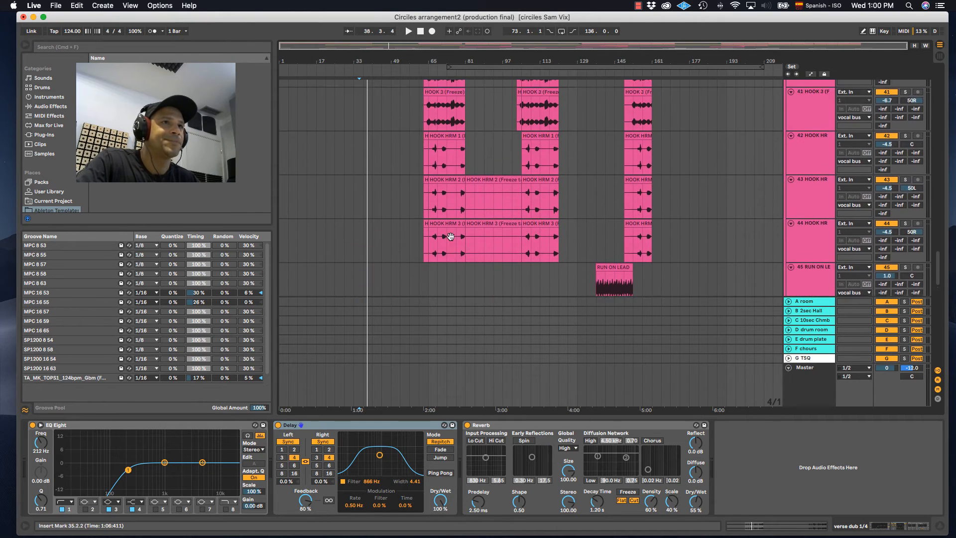
scroll(451, 237, up, 3)
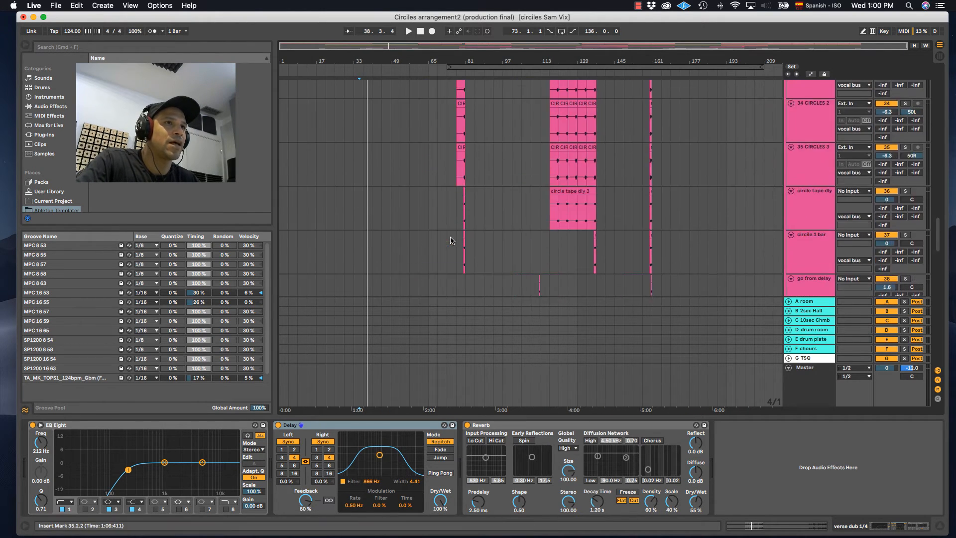
scroll(451, 238, down, 8)
scroll(449, 238, down, 10)
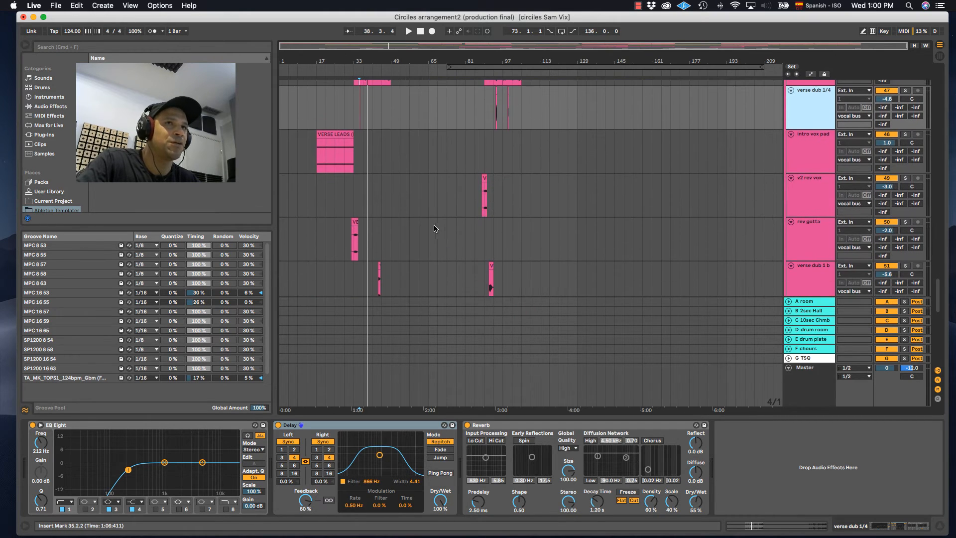
click(791, 156)
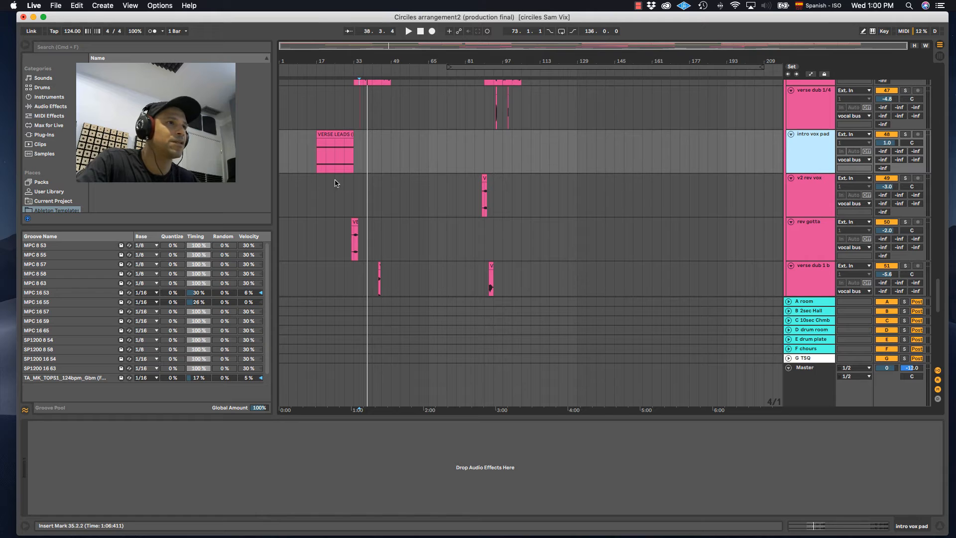
click(327, 135)
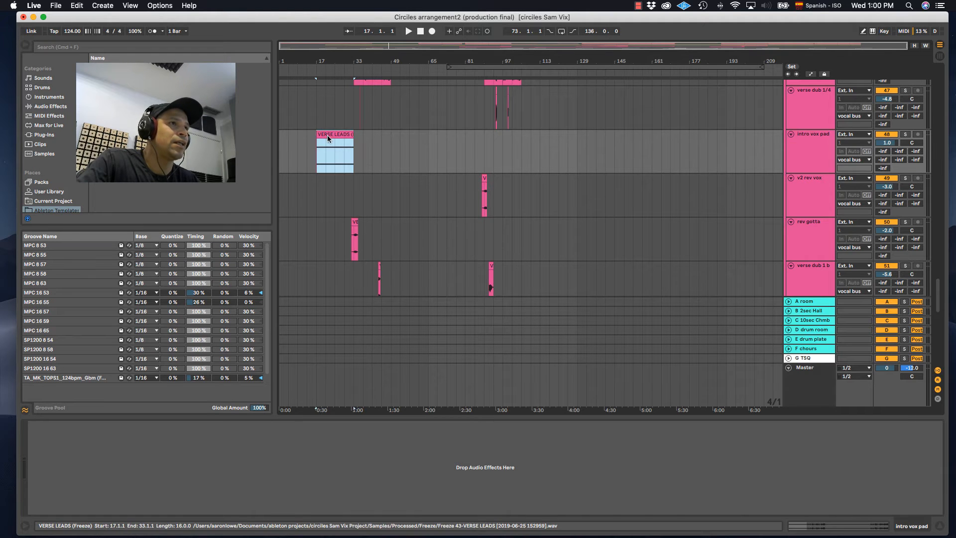
click(811, 155)
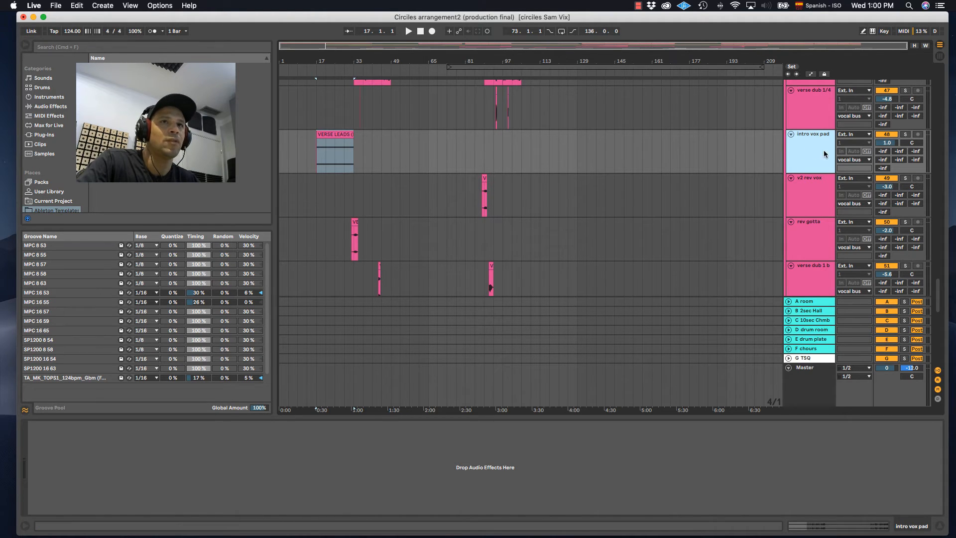
click(906, 134)
key(space)
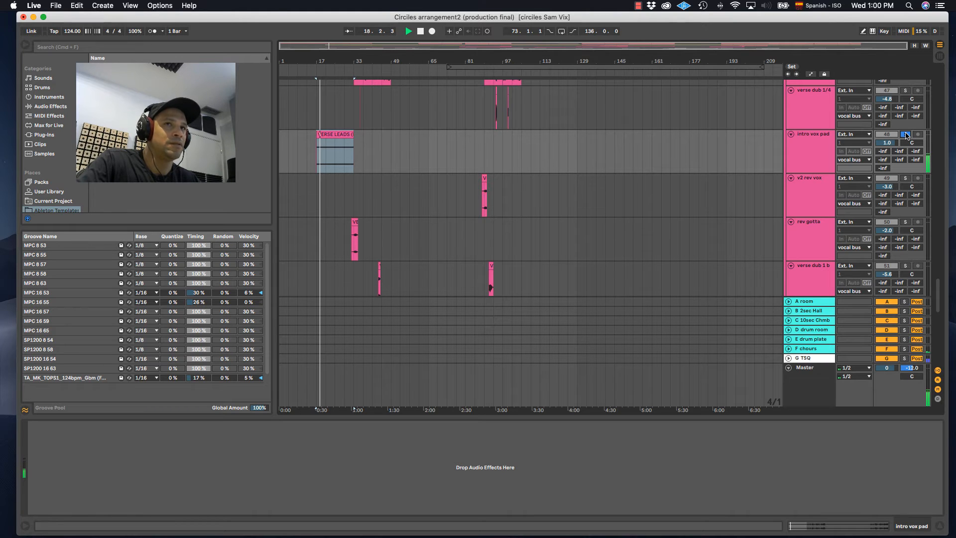
scroll(798, 139, down, 1)
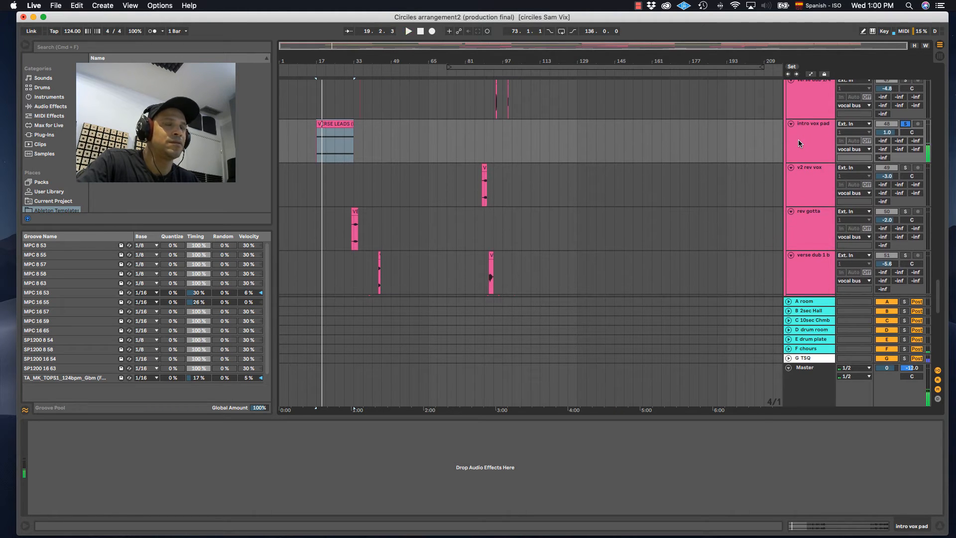
Step: Open the VERSE LEADS clip on the intro vox pad track and examine its sustained 16-bar waveform during playback
click(799, 140)
double_click(334, 132)
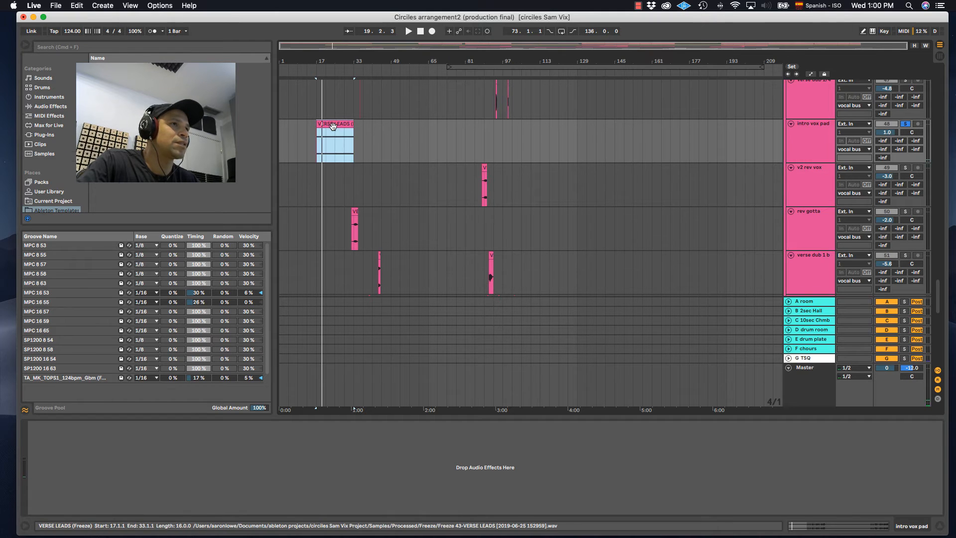
drag(394, 228, 294, 232)
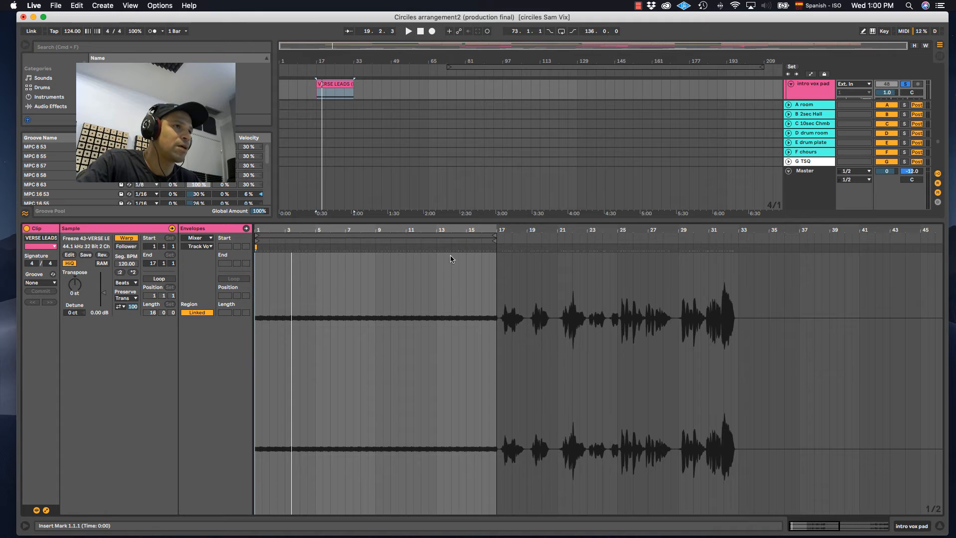
click(483, 235)
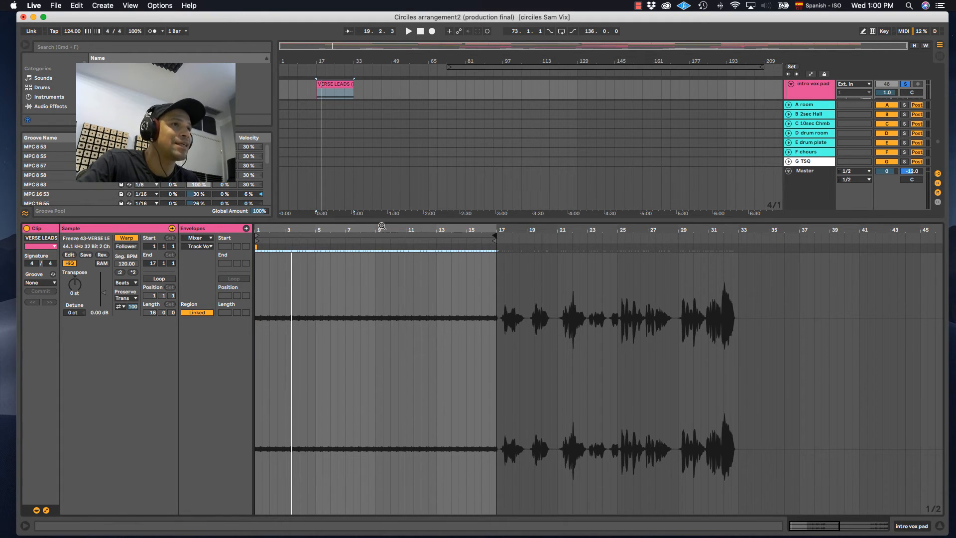
drag(350, 227, 351, 228)
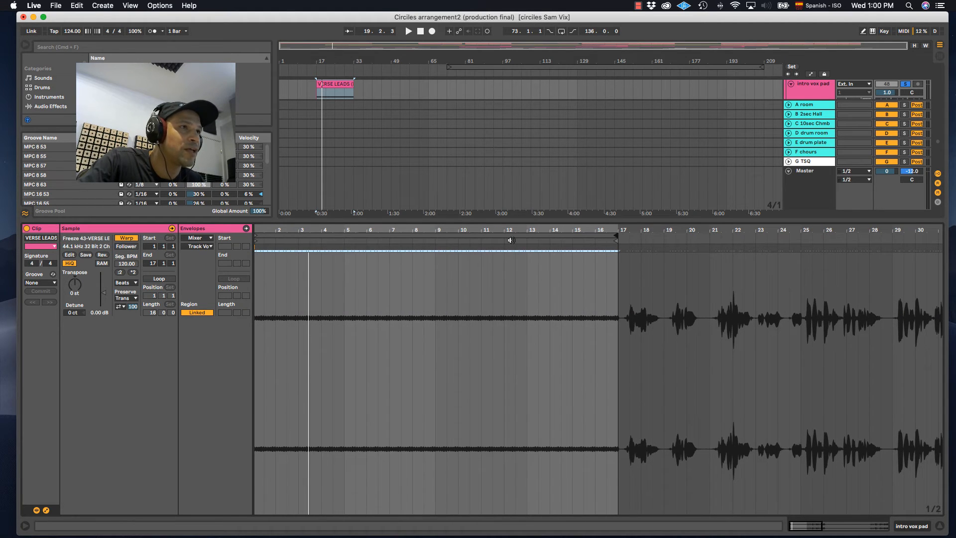
key(space)
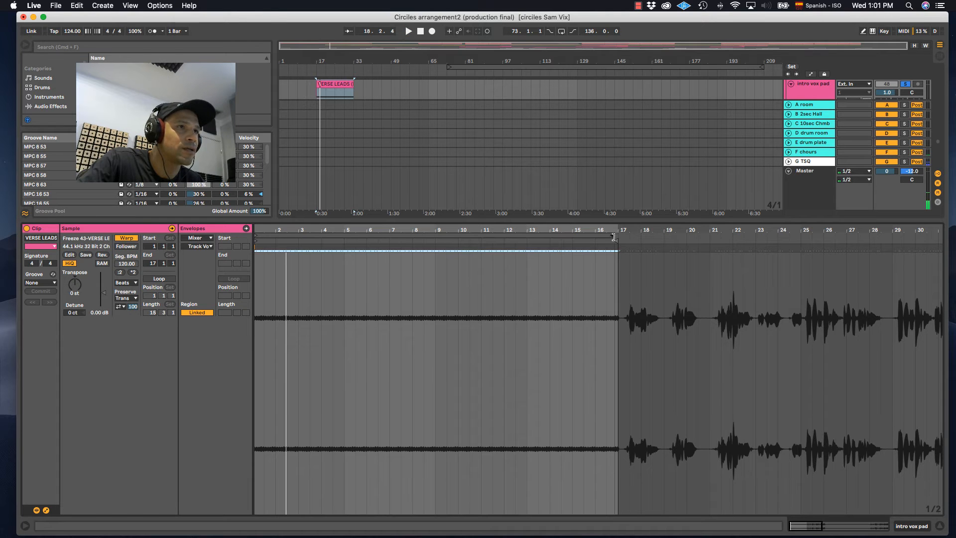
Step: Shorten the clip's loop to two beats from 1.1.1, turn looping on, and play the looped pad
drag(614, 238, 268, 239)
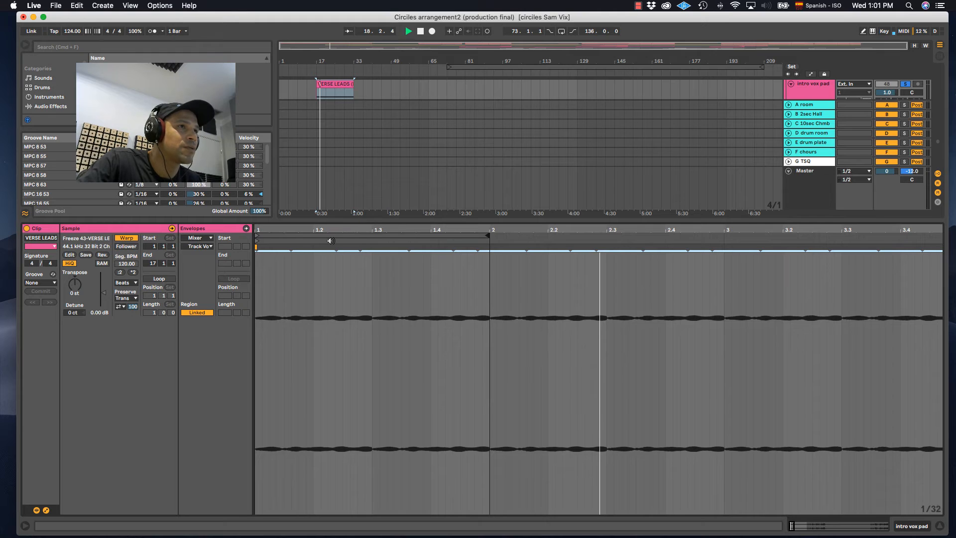
click(331, 241)
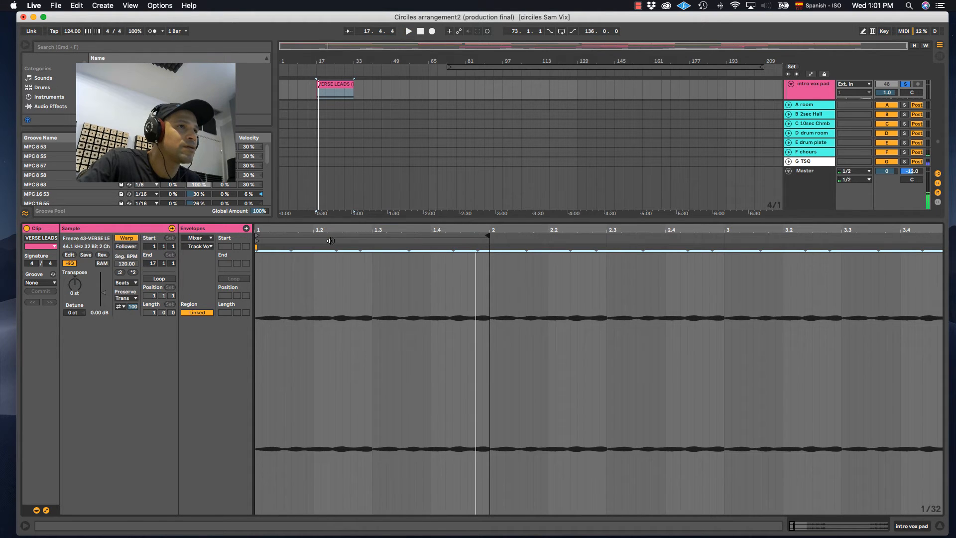
drag(484, 235, 369, 237)
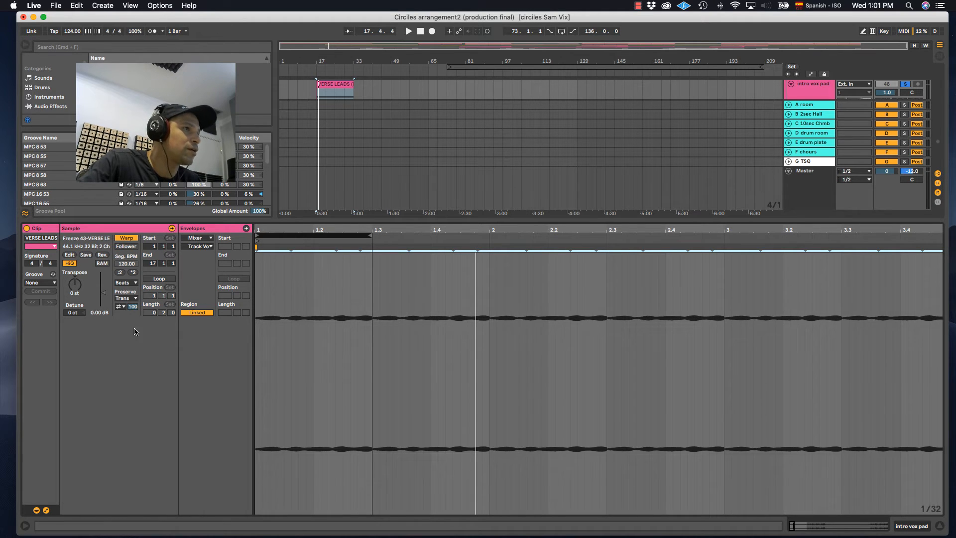
click(158, 279)
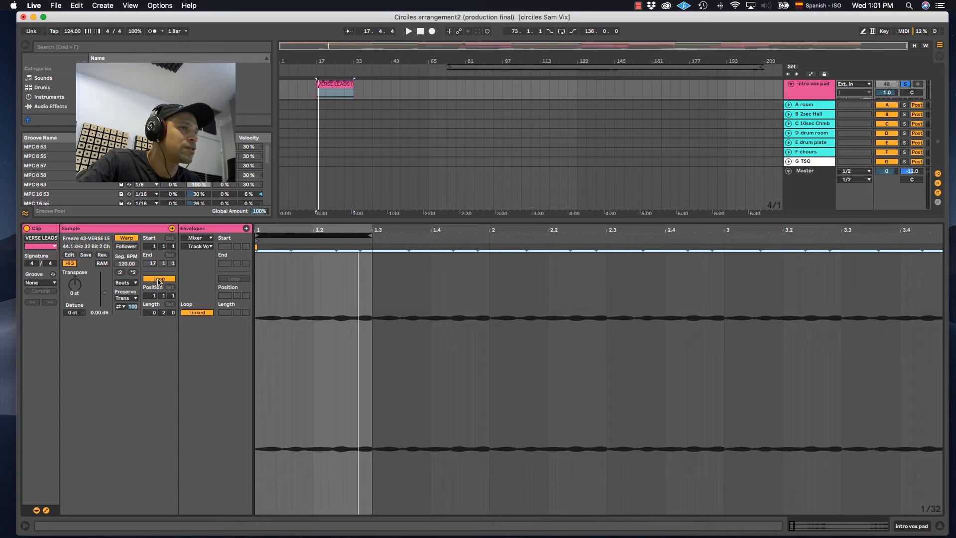
key(space)
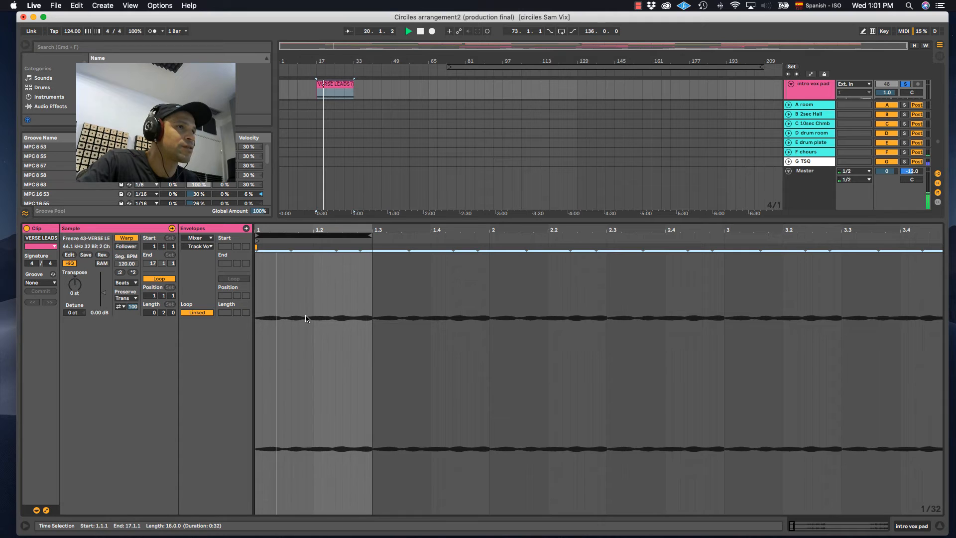
Step: Extend the clip's loop from bar 1 to just before bar 17, where the vocal phrases begin
drag(314, 230, 314, 172)
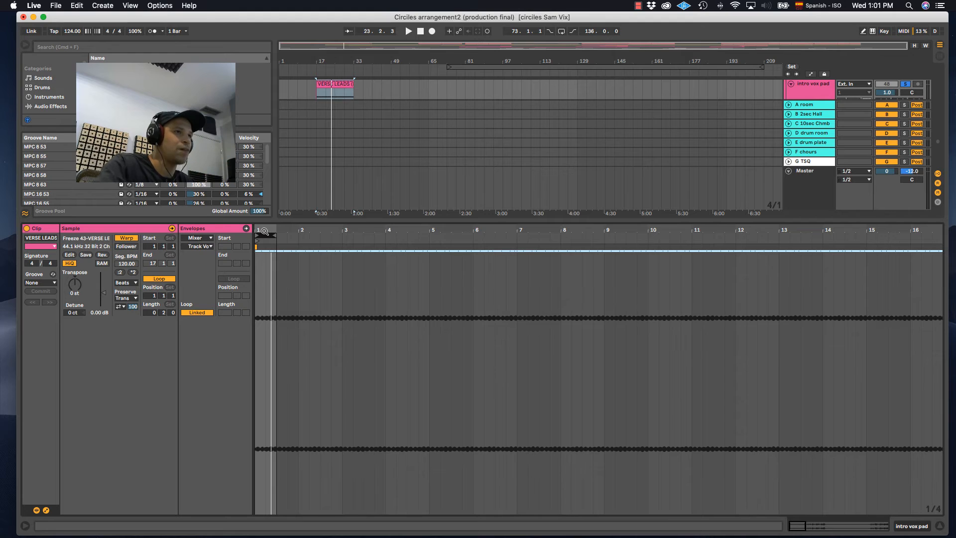
double_click(264, 232)
drag(261, 243, 236, 248)
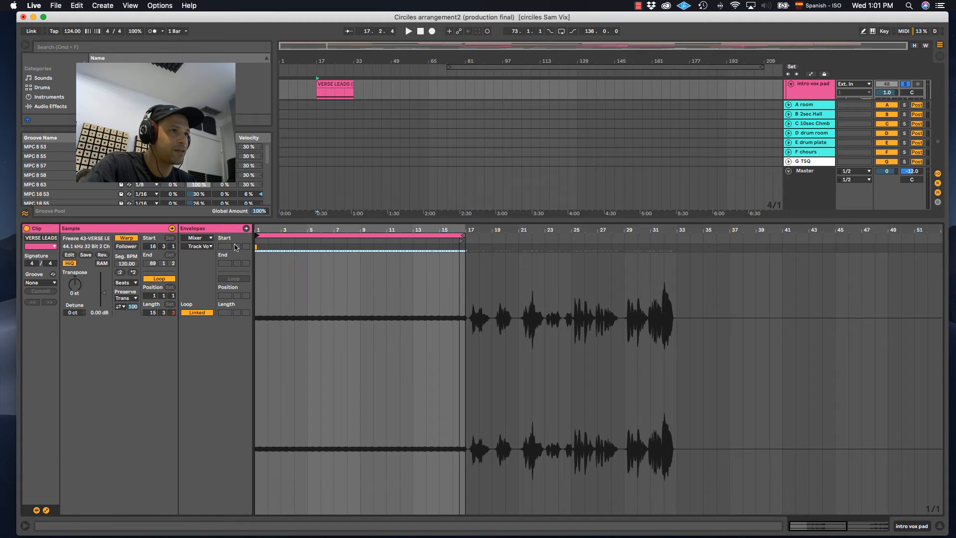
Step: Close the clip details and select the VERSE LEADS clip on the intro vox pad track in the arrangement
double_click(386, 221)
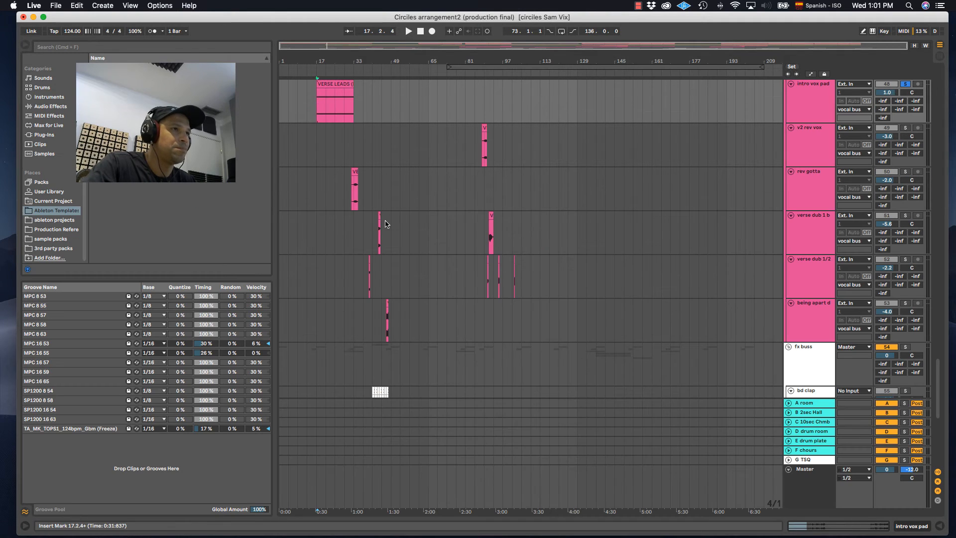
scroll(345, 184, up, 3)
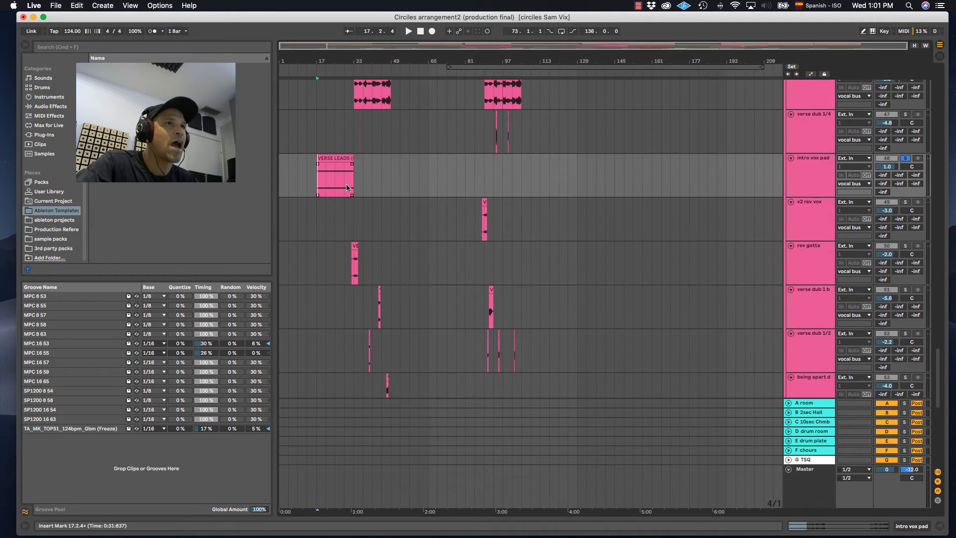
click(332, 158)
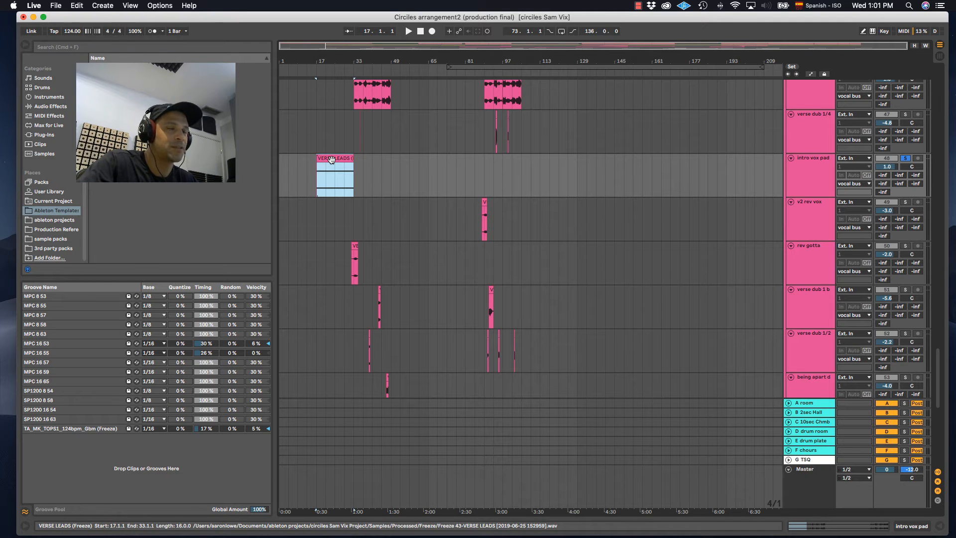
Step: Play the soloed VERSE LEADS clip briefly from bar 17 and select the intro vox pad track
key(space)
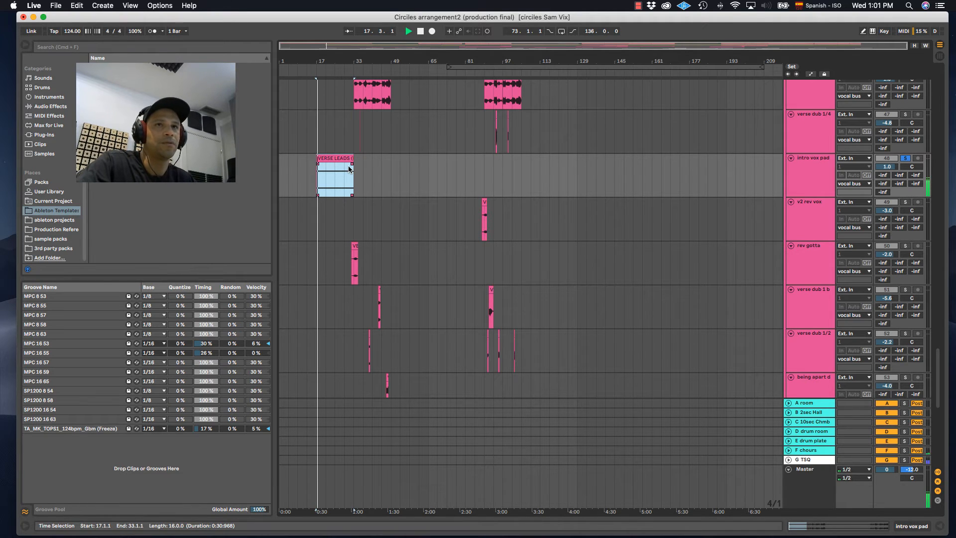
key(space)
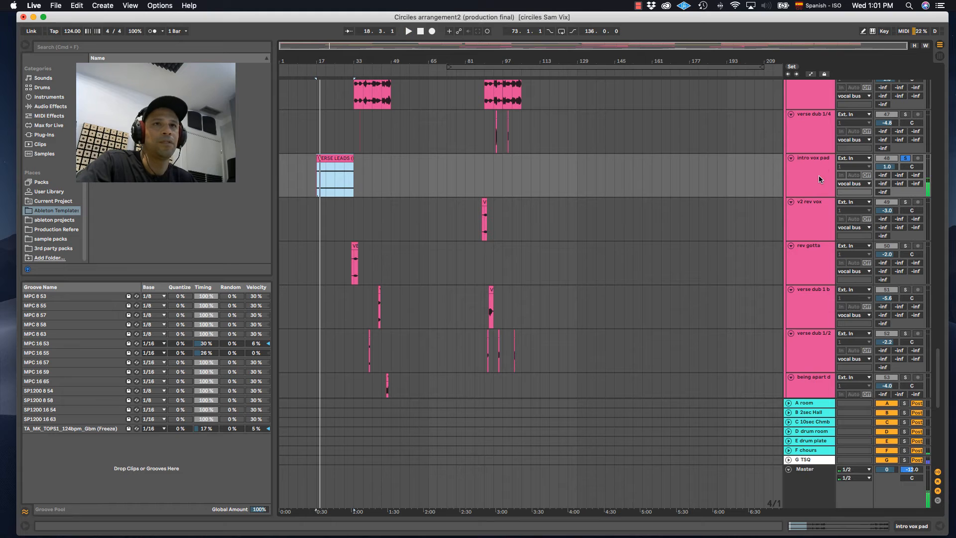
click(821, 172)
Step: Go past the remaining vocal tracks to the effects section and select the fx buss group track
scroll(593, 319, down, 3)
scroll(590, 327, down, 5)
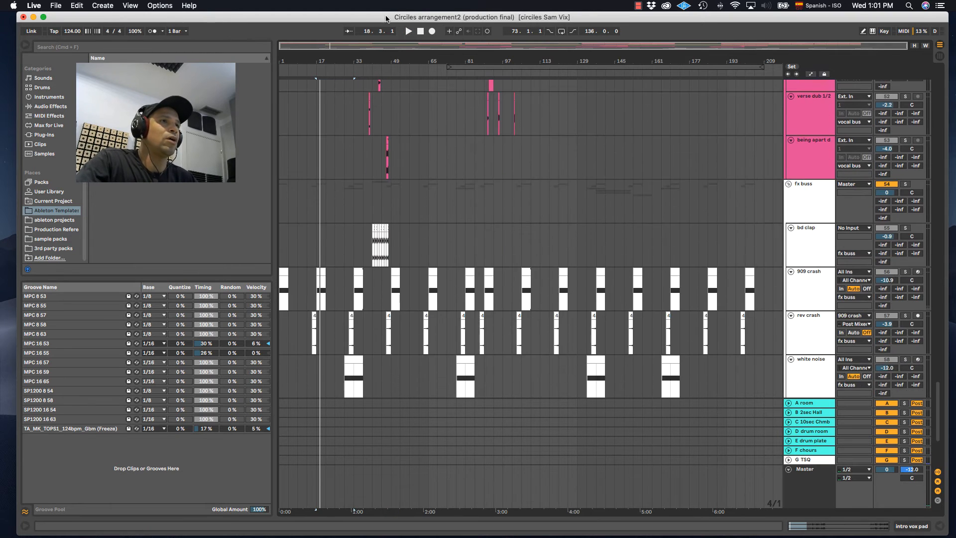
scroll(418, 149, up, 2)
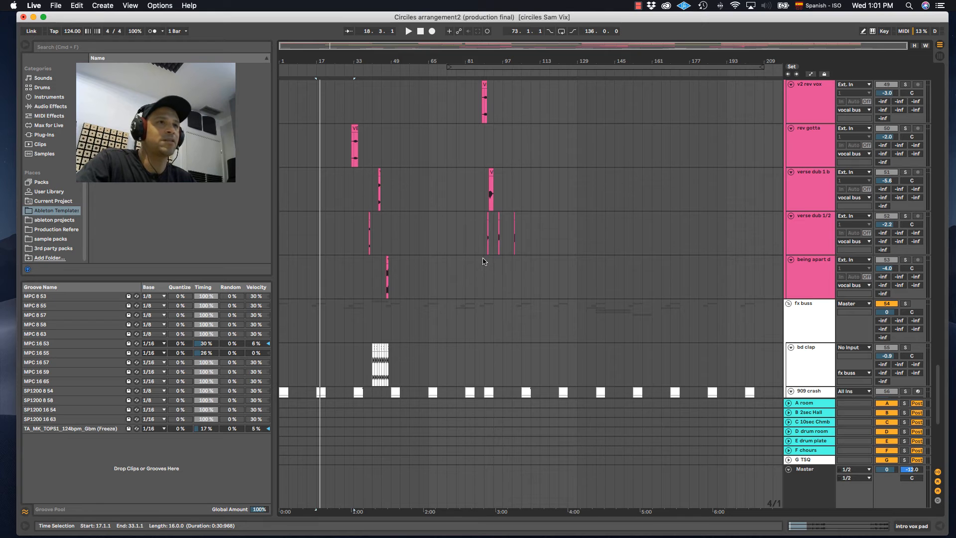
scroll(483, 262, down, 4)
scroll(483, 262, up, 1)
click(812, 165)
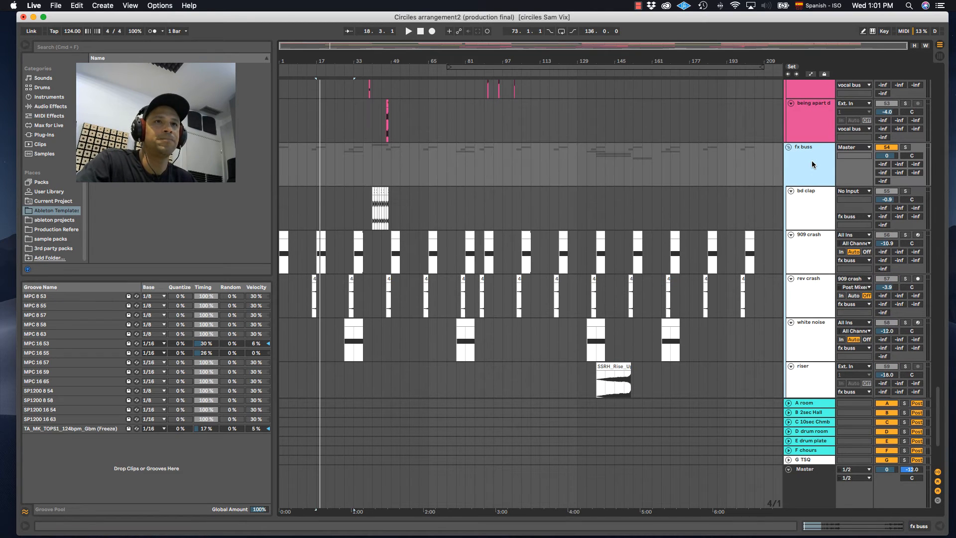
Step: Audition the bd clap track from bar 41, first soloed and again with the solo turned off
click(375, 218)
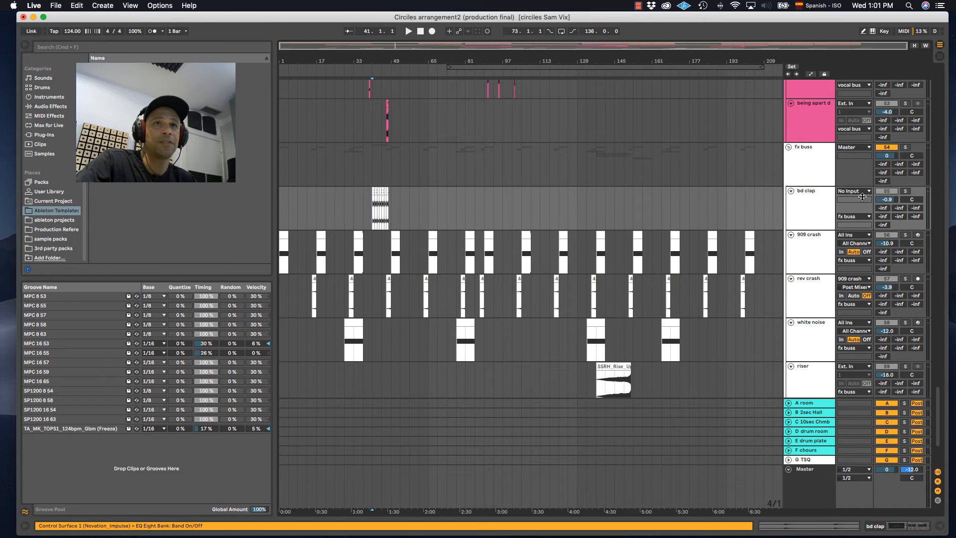
key(space)
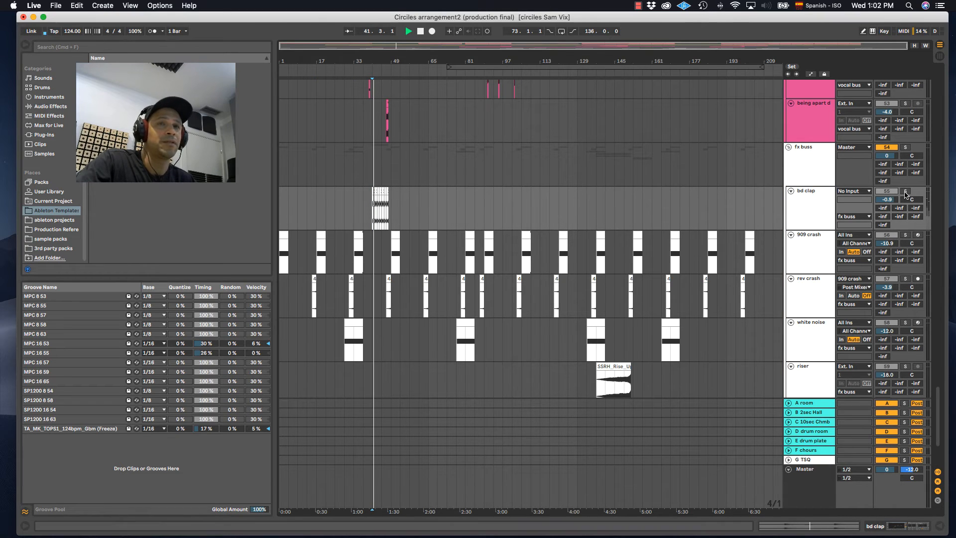
click(906, 192)
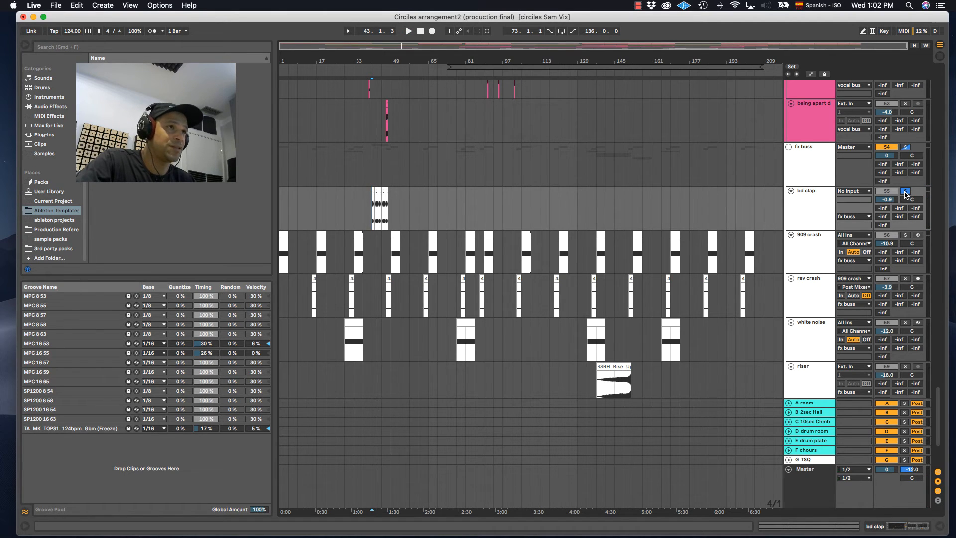
click(905, 192)
key(space)
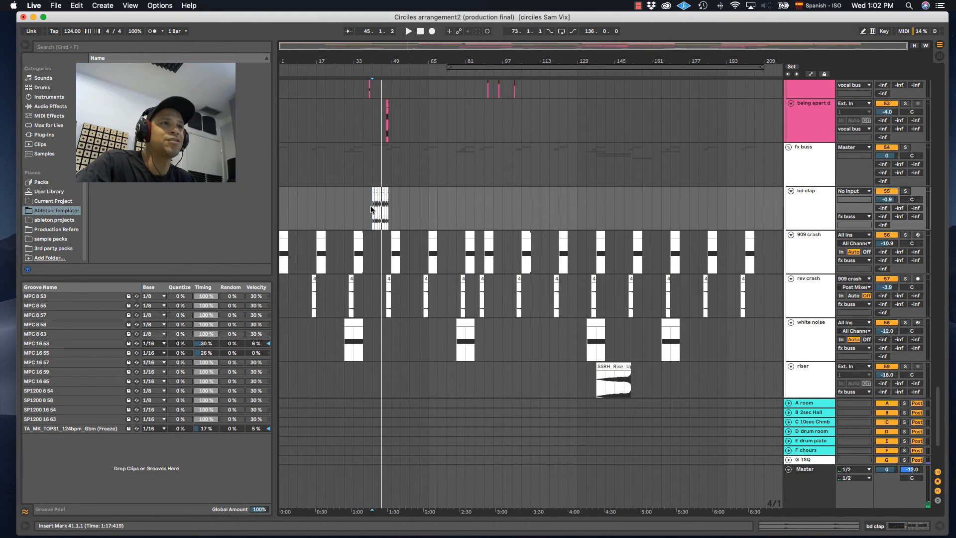
key(space)
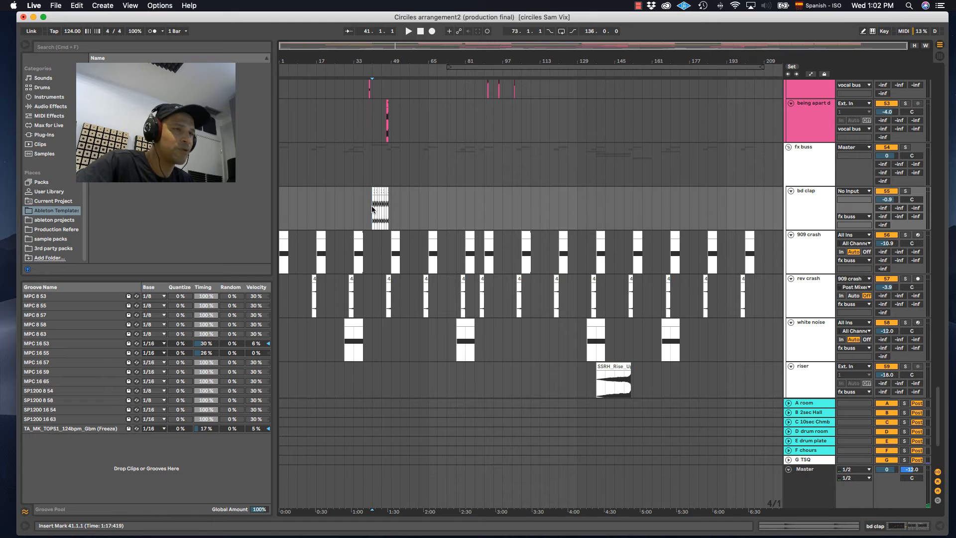
Step: Look over the arrangement from the drum bus and percussion tracks down through the vocals to the fx buss tracks
scroll(374, 211, up, 15)
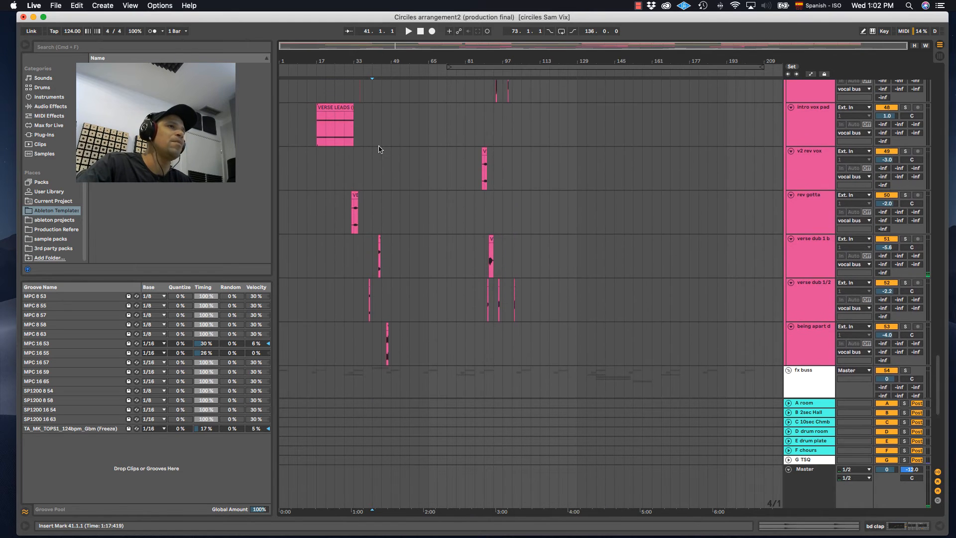
scroll(389, 117, up, 20)
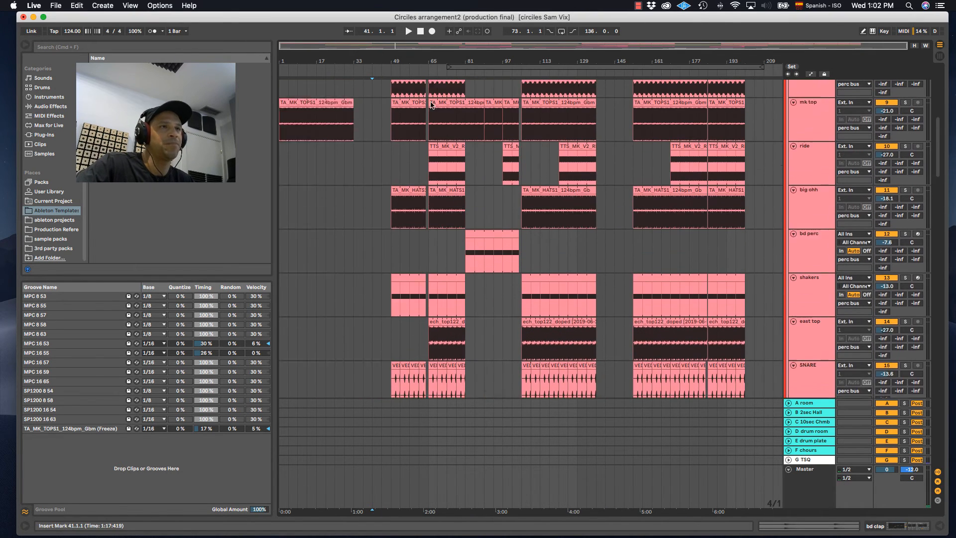
scroll(451, 195, up, 5)
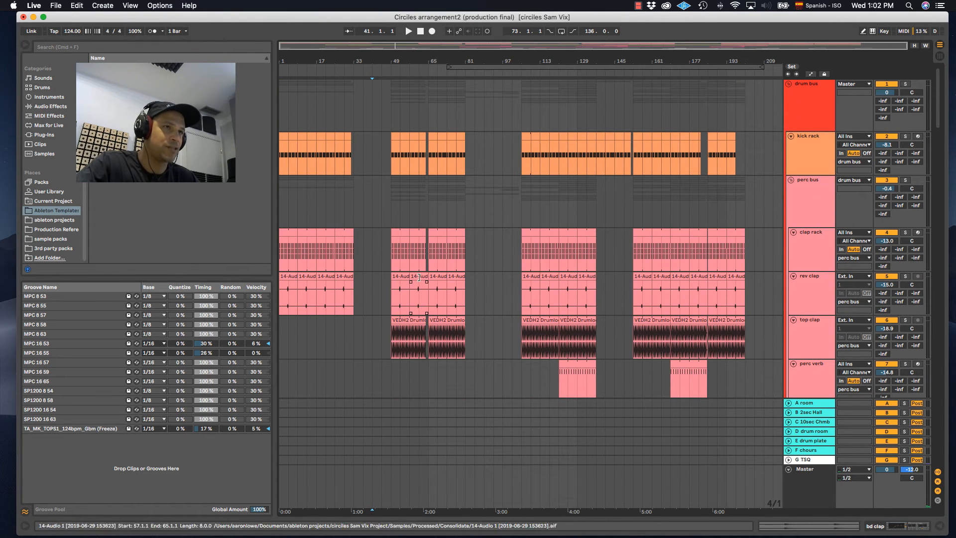
scroll(482, 258, down, 10)
scroll(482, 258, down, 20)
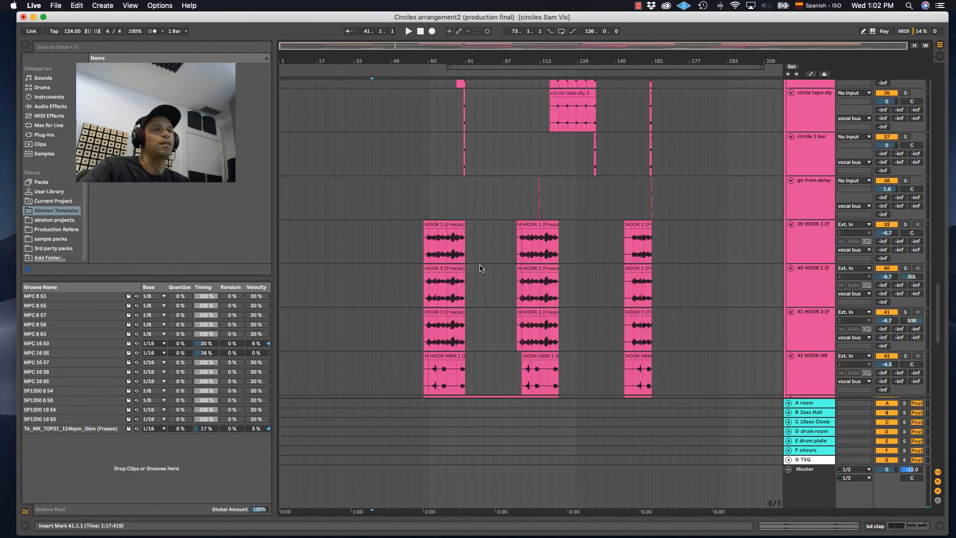
scroll(478, 273, down, 5)
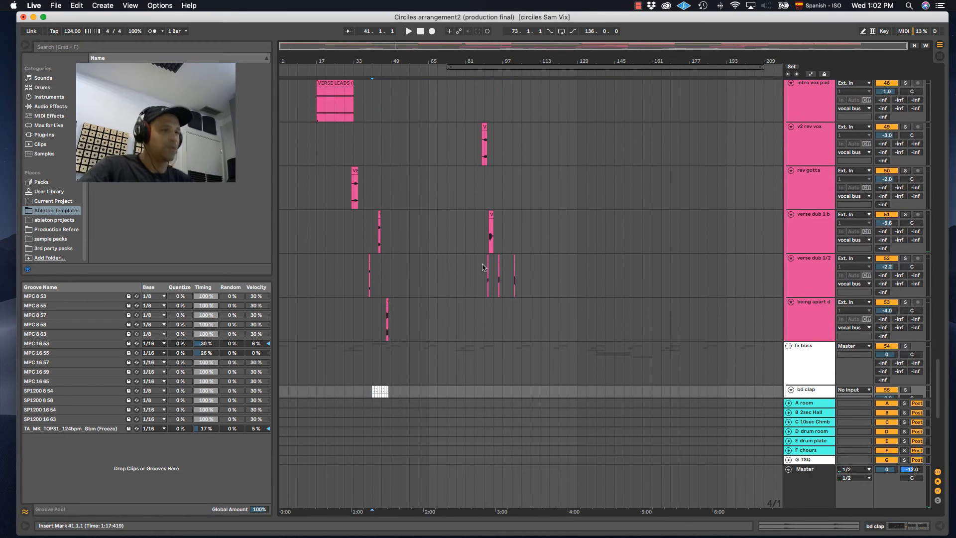
scroll(483, 265, down, 3)
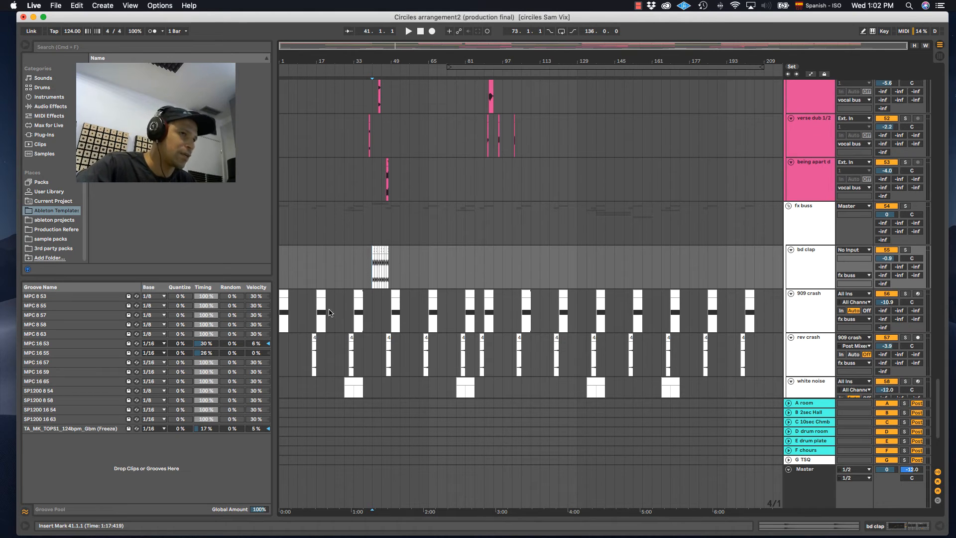
Step: Review the effects tracks from bd clap and 909 crash to the down sweep, placing the insert marker at bar 137 on the 909 snare build
click(814, 255)
scroll(814, 331, down, 2)
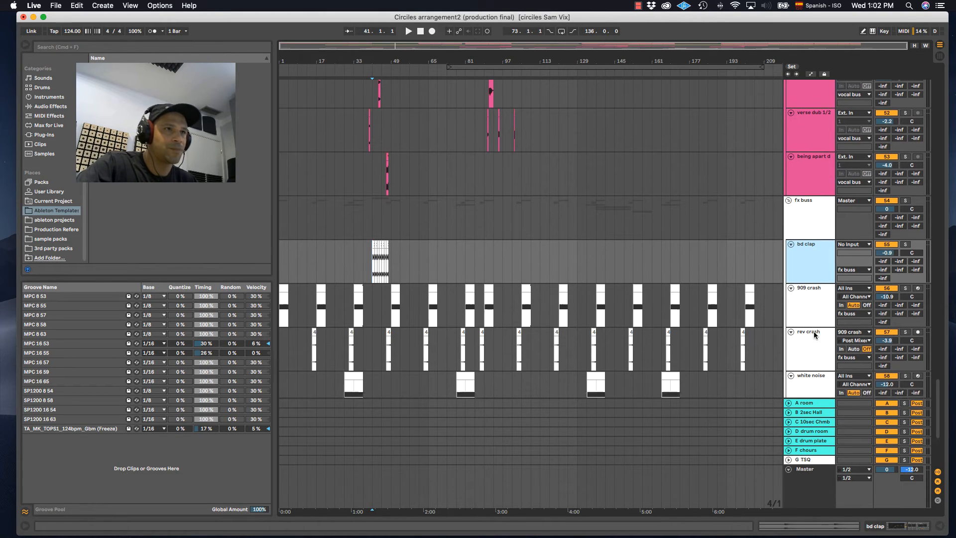
click(811, 275)
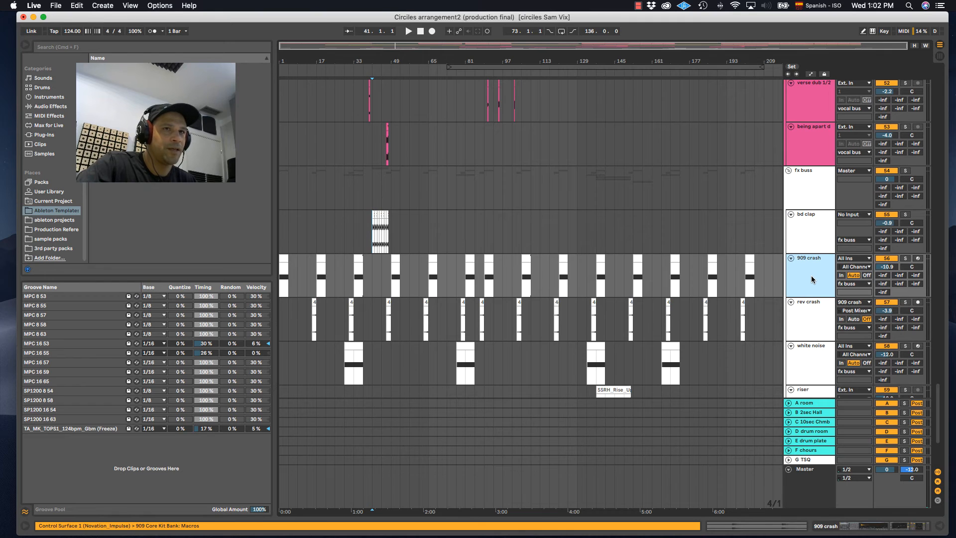
scroll(811, 276, down, 2)
click(371, 196)
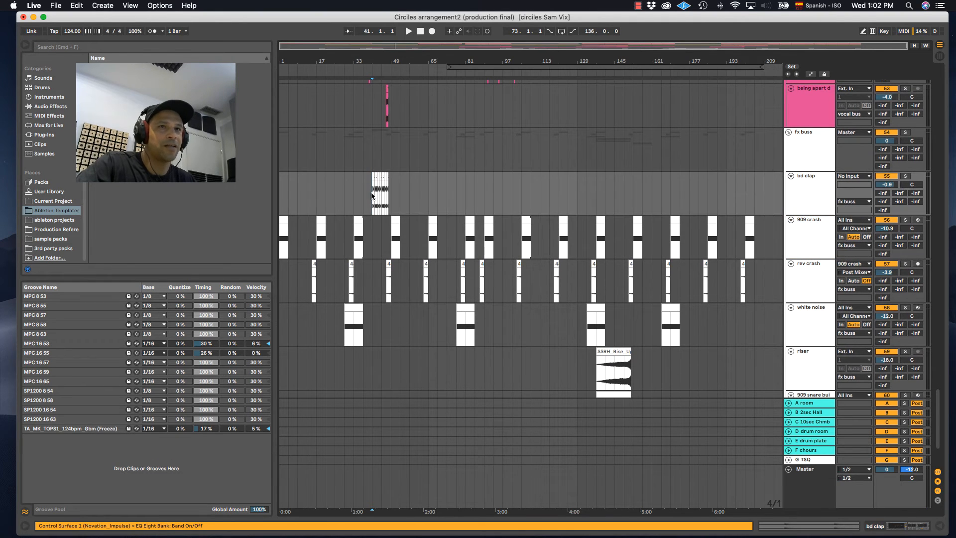
scroll(817, 334, down, 3)
click(818, 343)
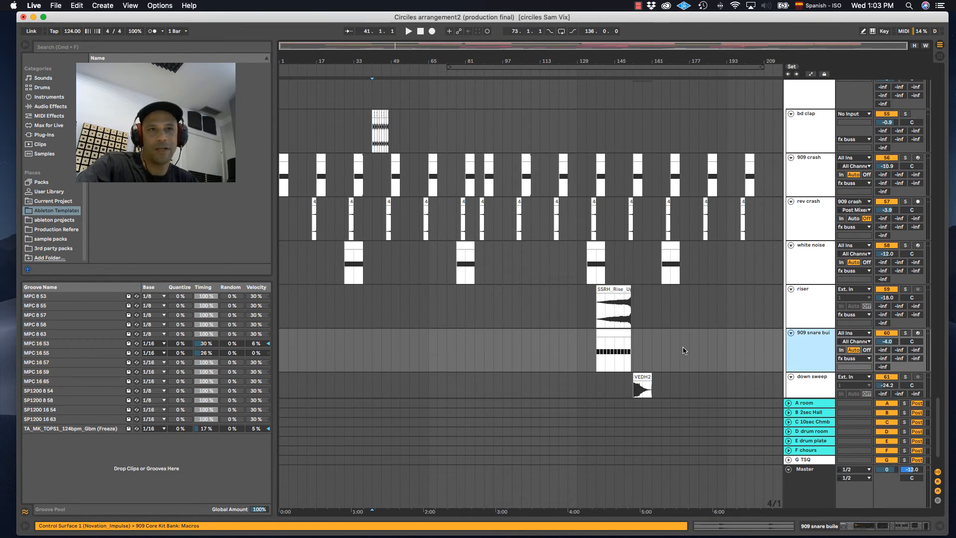
click(597, 357)
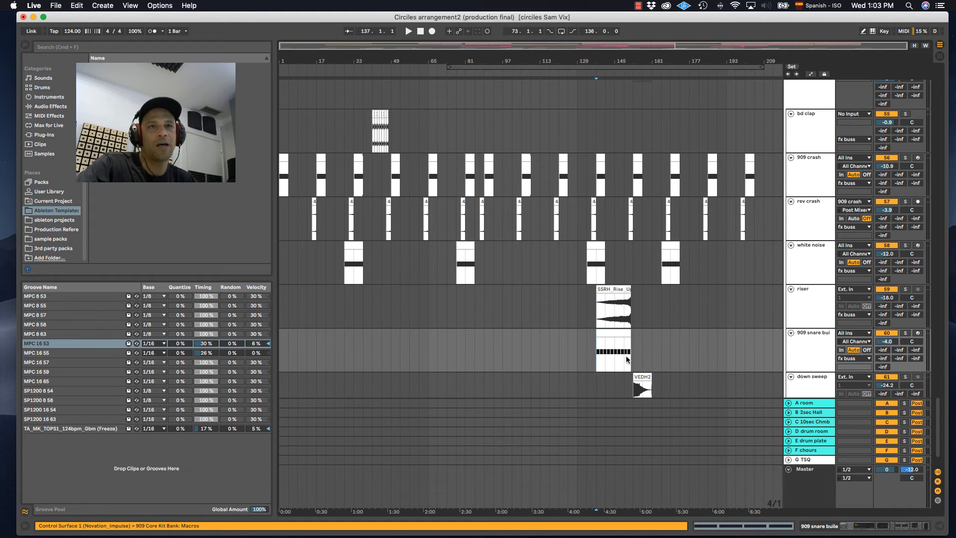
scroll(619, 354, down, 2)
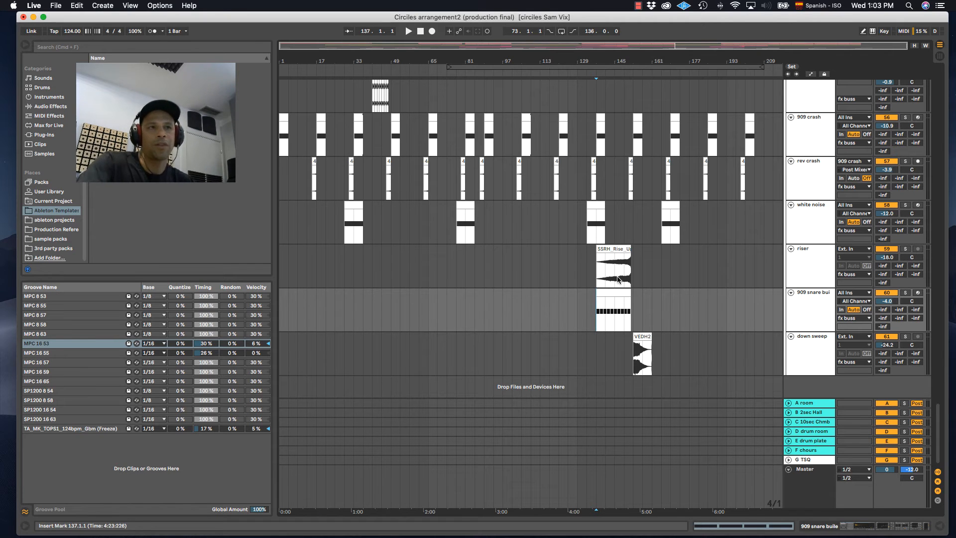
Step: Solo the 909 crash track and play it from bar 33
scroll(361, 262, up, 5)
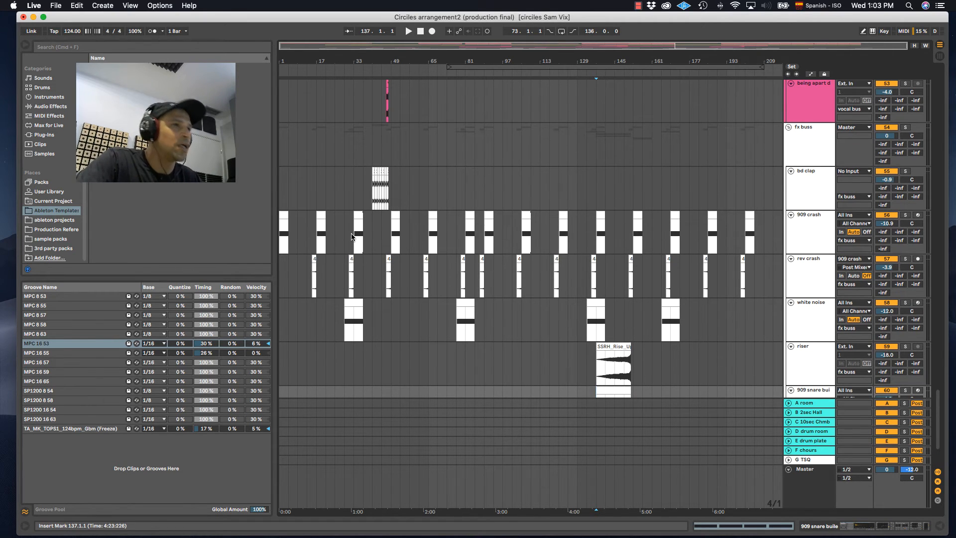
click(351, 236)
click(832, 243)
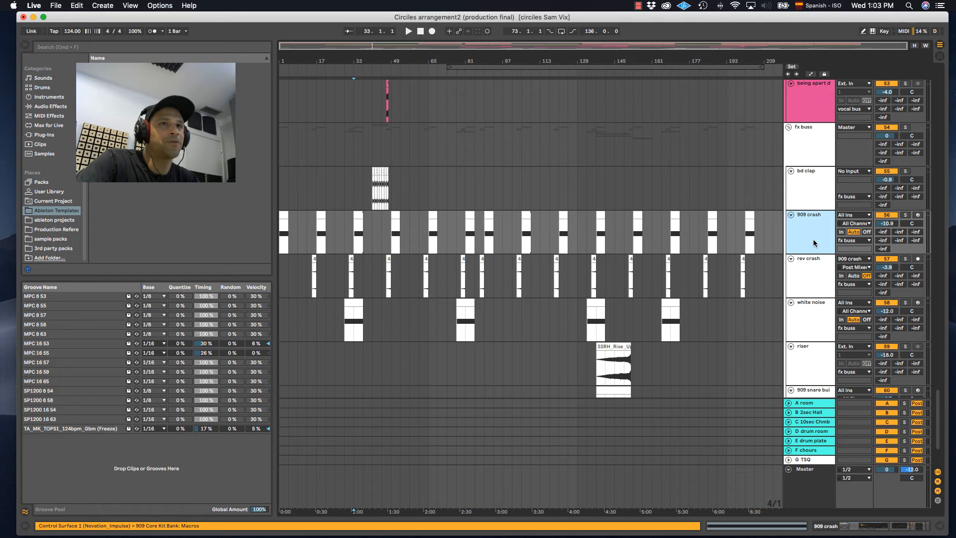
click(906, 215)
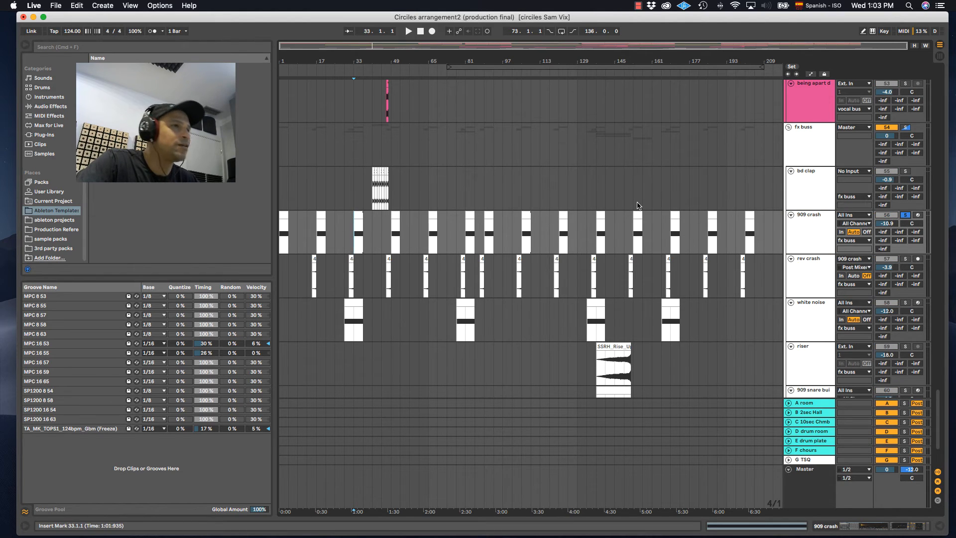
key(space)
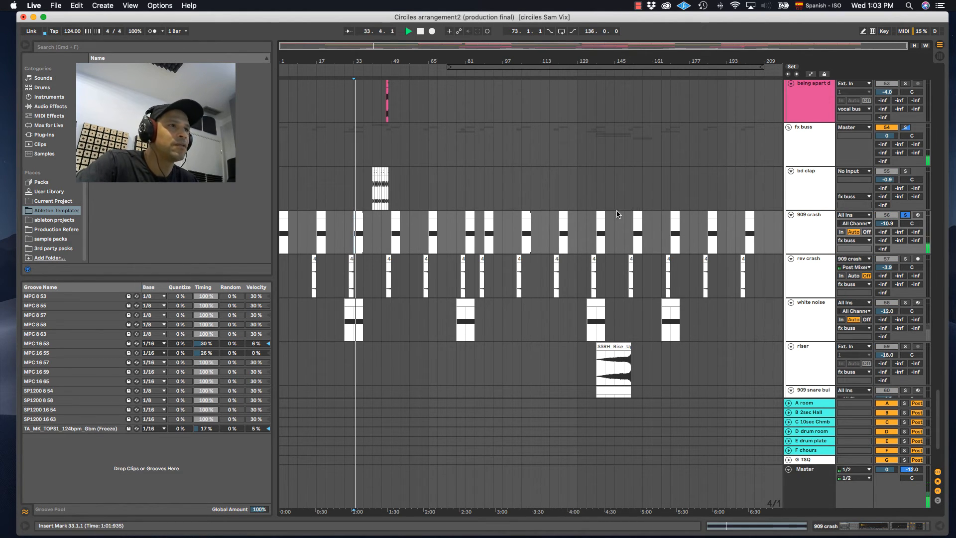
Step: Solo the rev crash together with the 909 crash and play both from bar 31
click(348, 281)
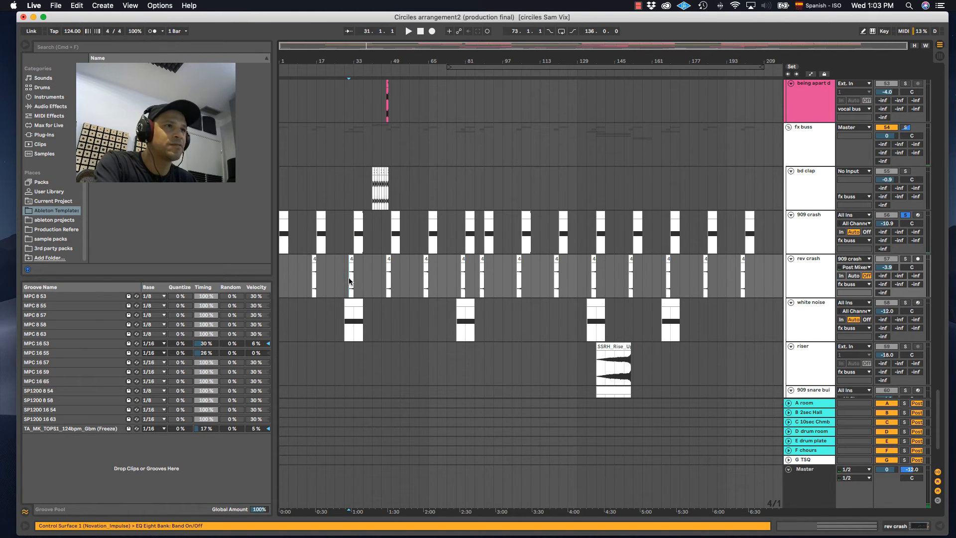
click(907, 259)
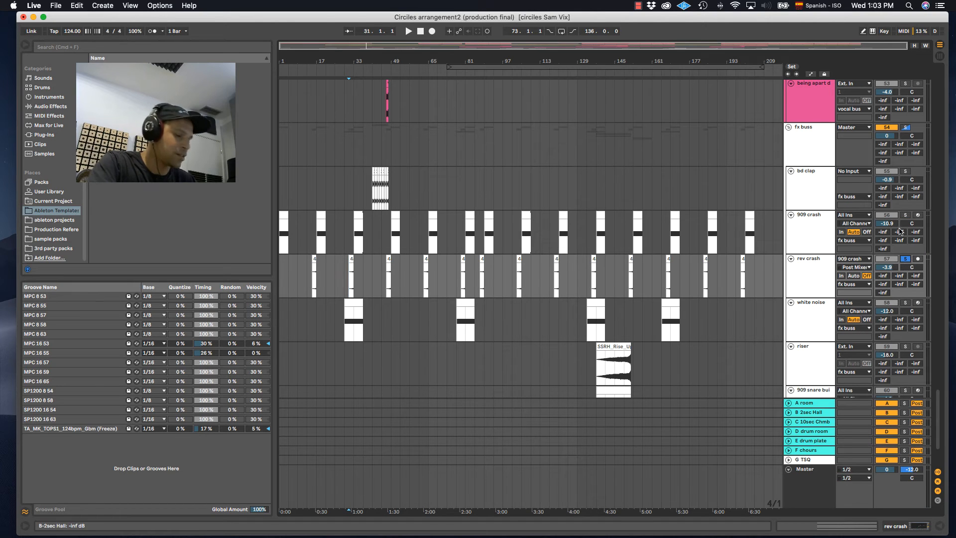
super+click(905, 215)
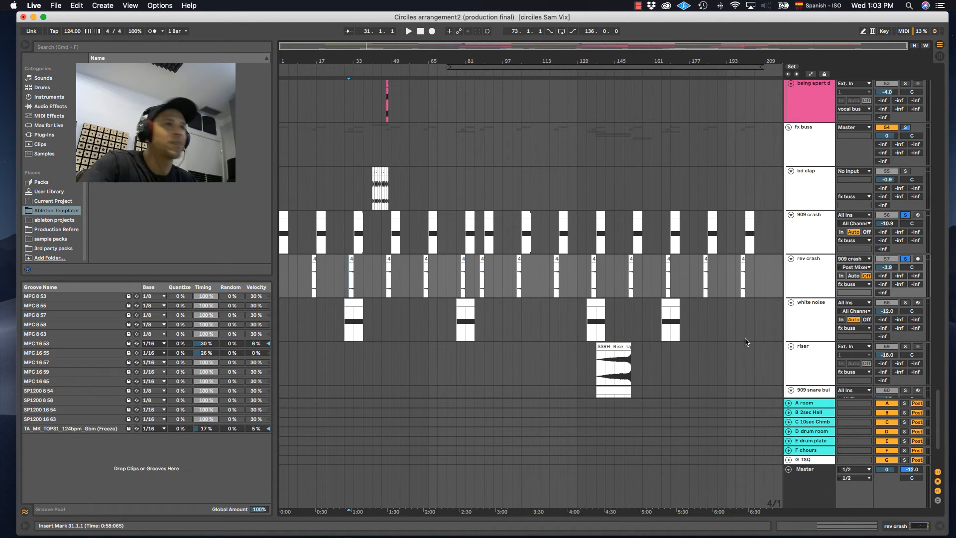
drag(355, 65, 457, 142)
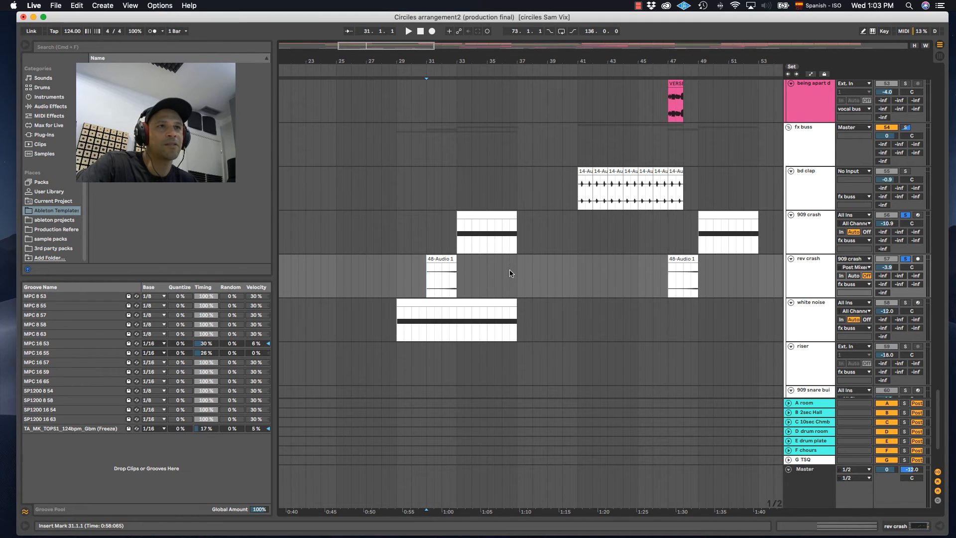
drag(413, 66, 376, 61)
key(space)
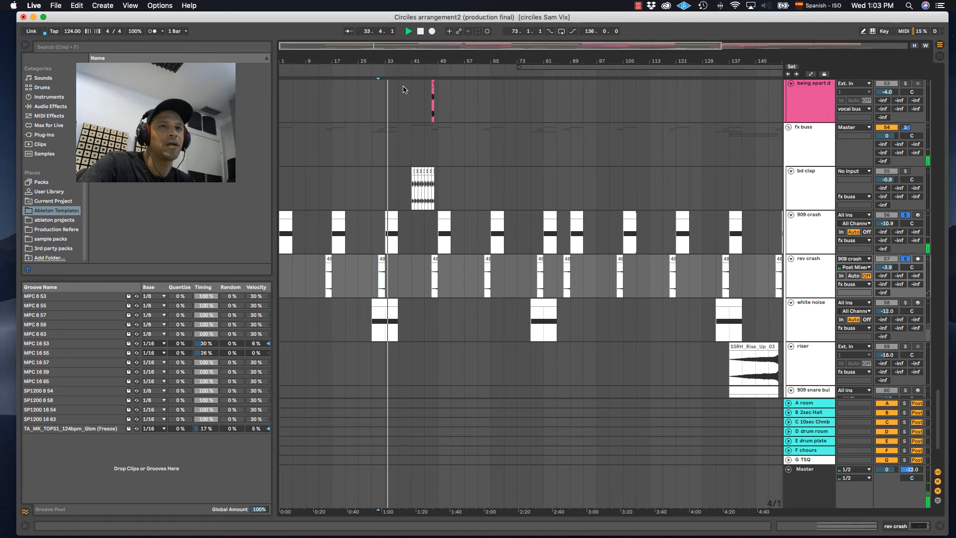
Step: Solo only the white noise track and play its clip from bar 29
click(883, 323)
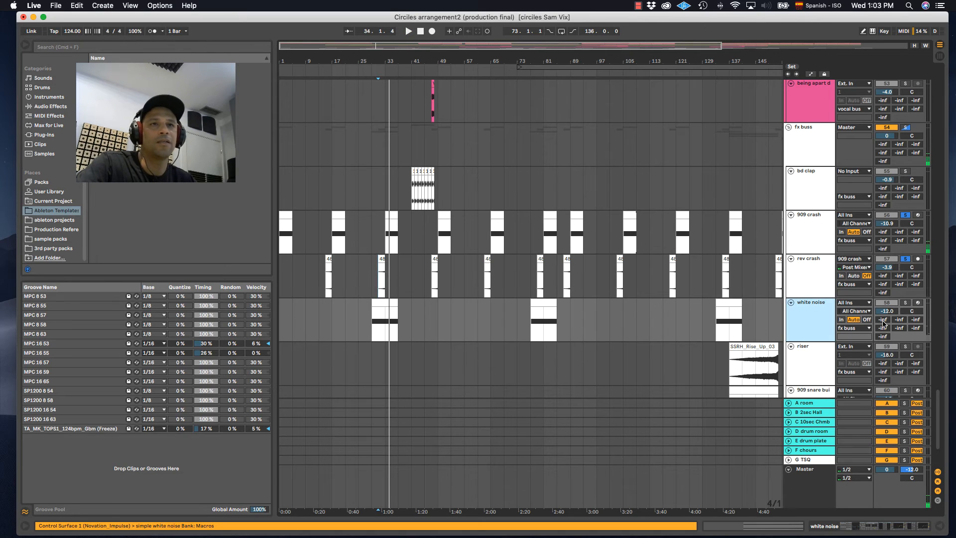
click(906, 303)
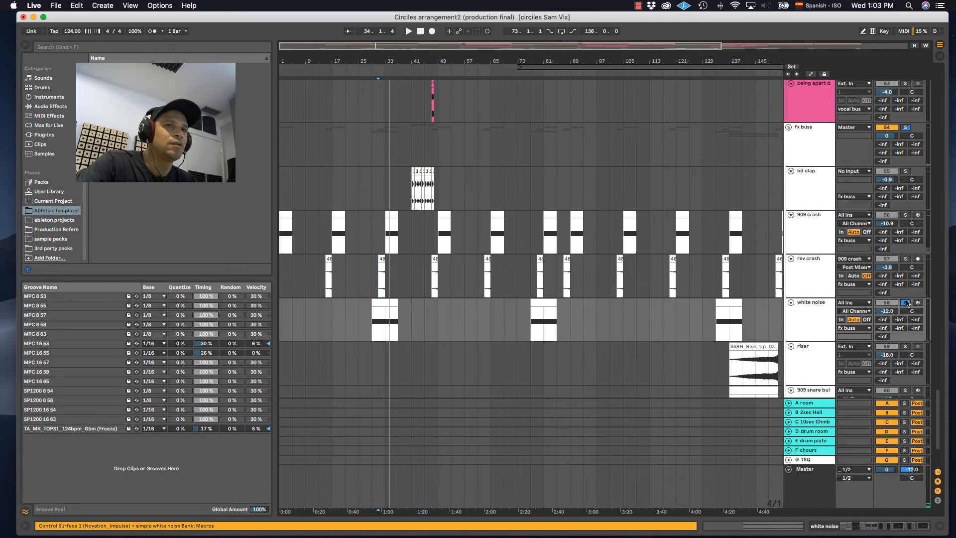
click(372, 325)
key(space)
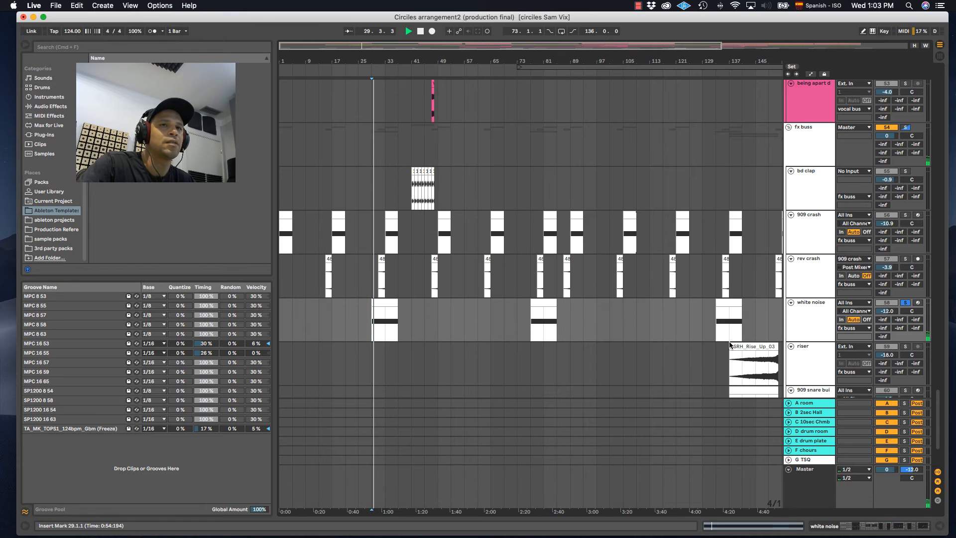
Step: Open the white noise track's device chain and examine its Operator, Reverb, CamelPhat, Compressor and EQ Eight devices during playback
double_click(808, 306)
scroll(775, 488, right, 3)
scroll(774, 489, right, 1)
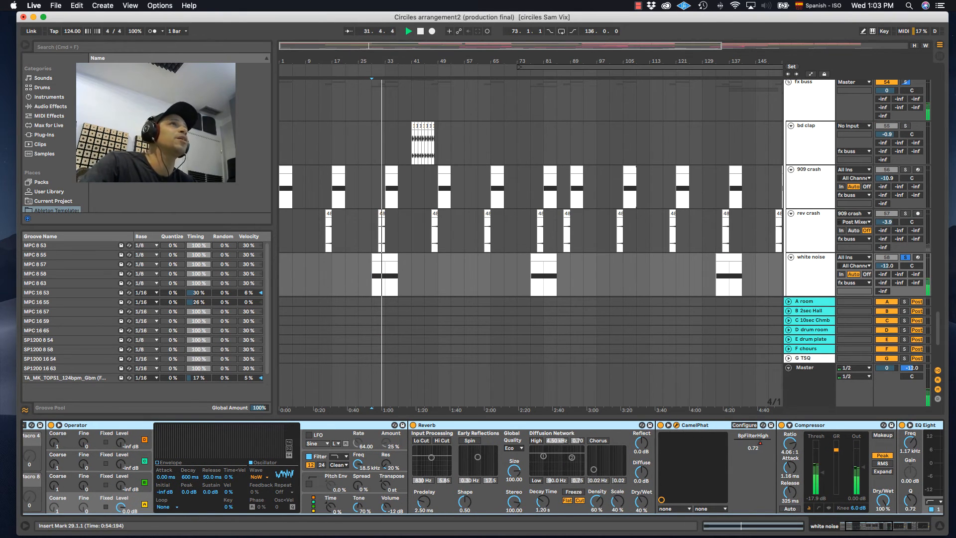
Step: Open the white noise track's CamelPhat plug-in window and watch its filter during playback
click(676, 425)
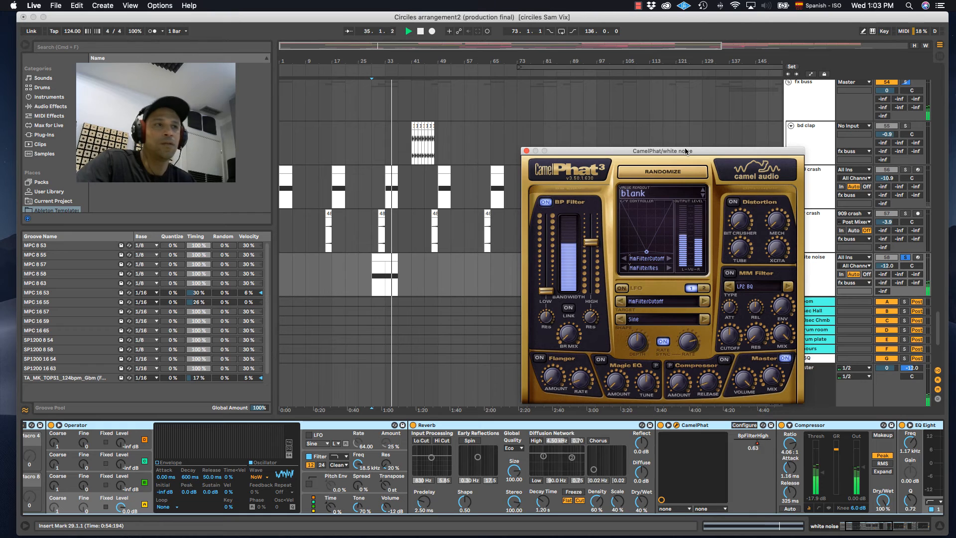
drag(673, 150, 669, 59)
key(space)
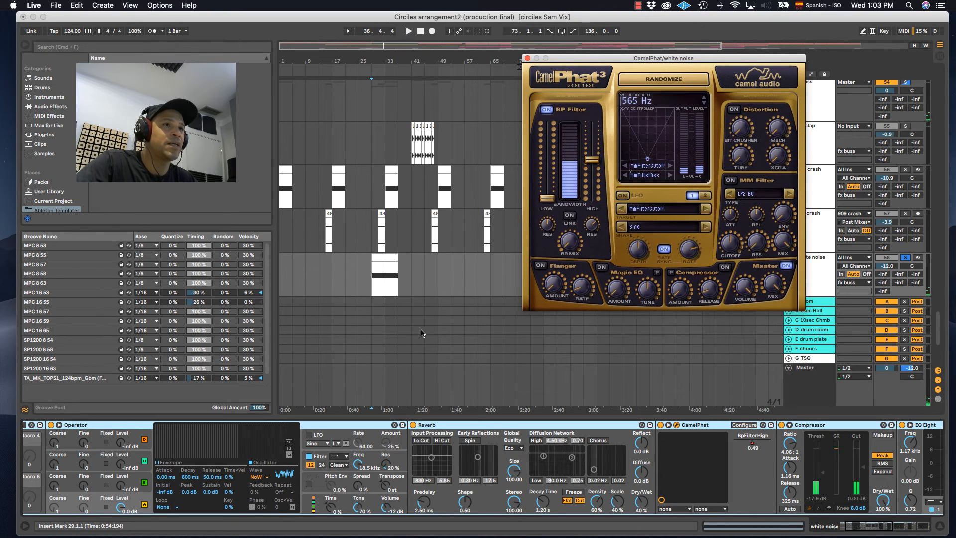
Step: Mark bar 29 at the white noise clip and examine the drum gap by selecting bars 33 to 49 on the kick rack
click(371, 286)
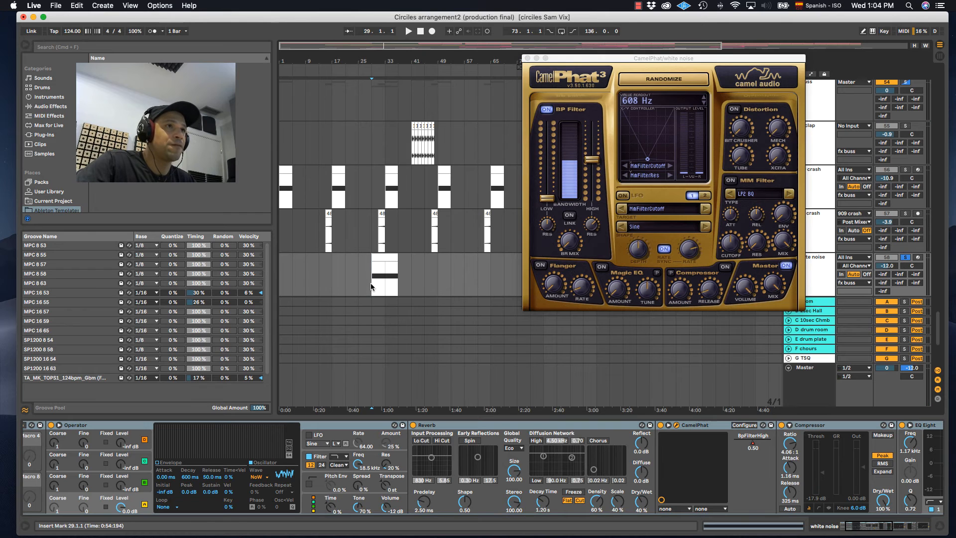
scroll(364, 129, up, 10)
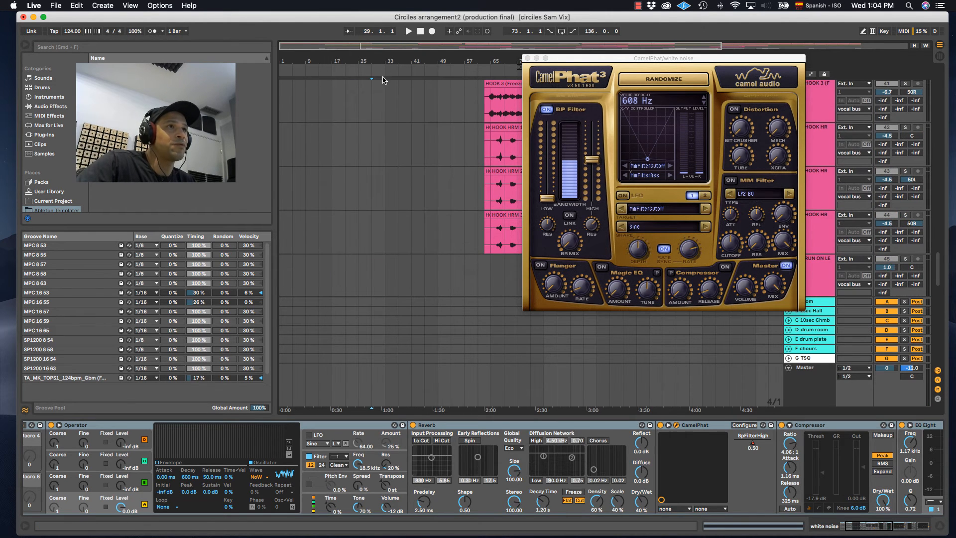
scroll(381, 100, up, 8)
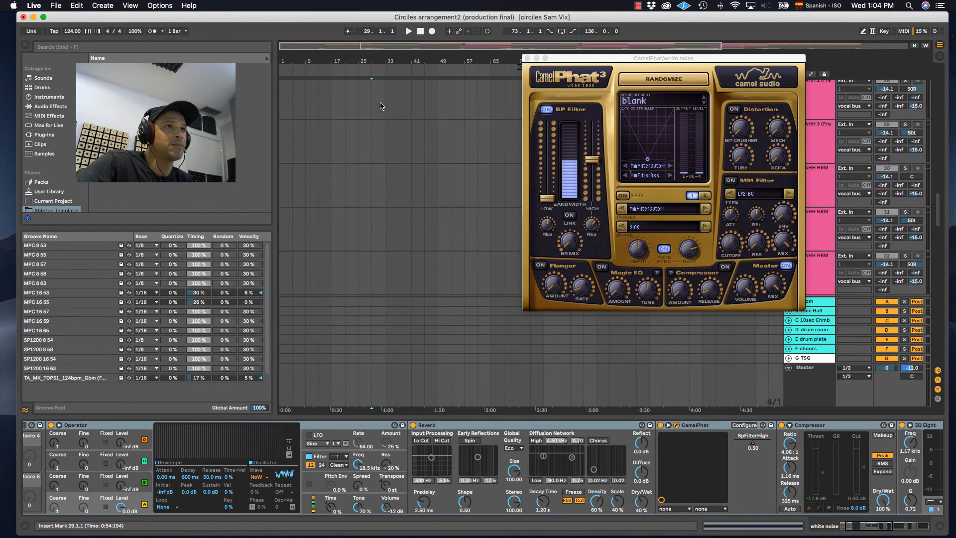
scroll(381, 105, up, 12)
scroll(390, 155, up, 6)
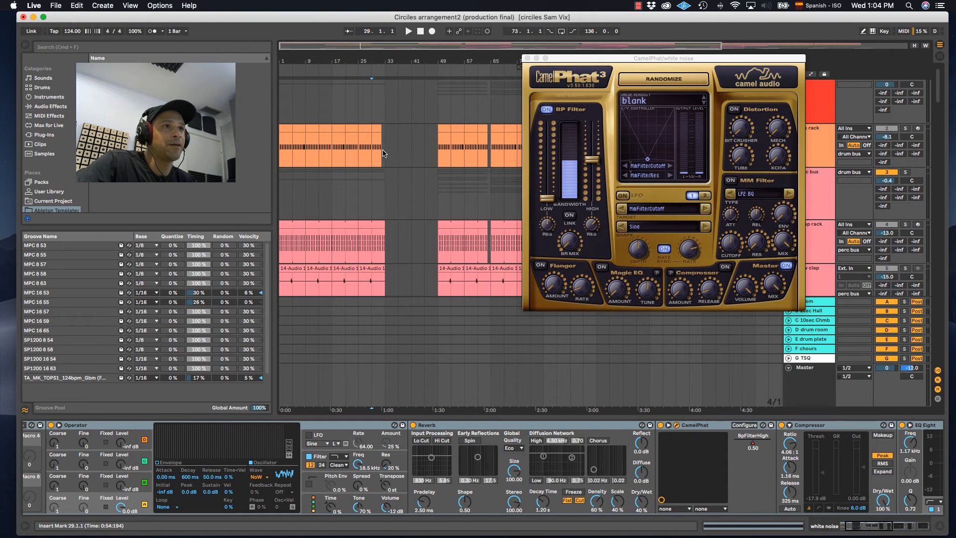
drag(386, 153, 433, 152)
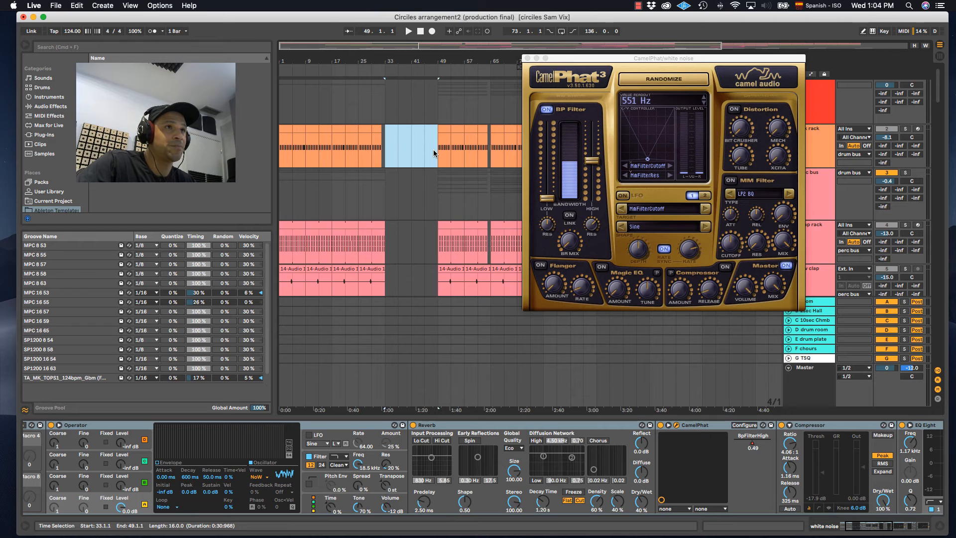
scroll(431, 170, down, 10)
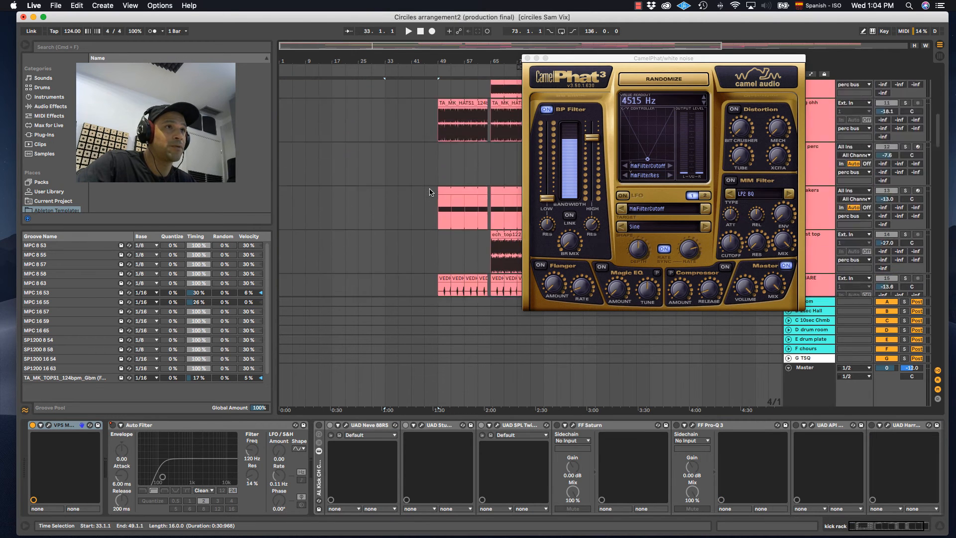
scroll(431, 193, down, 20)
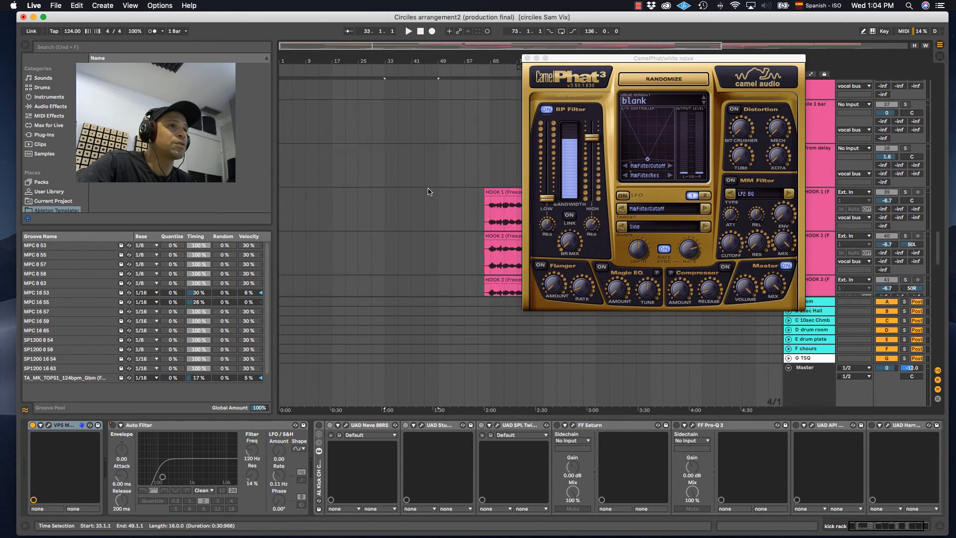
scroll(429, 193, down, 18)
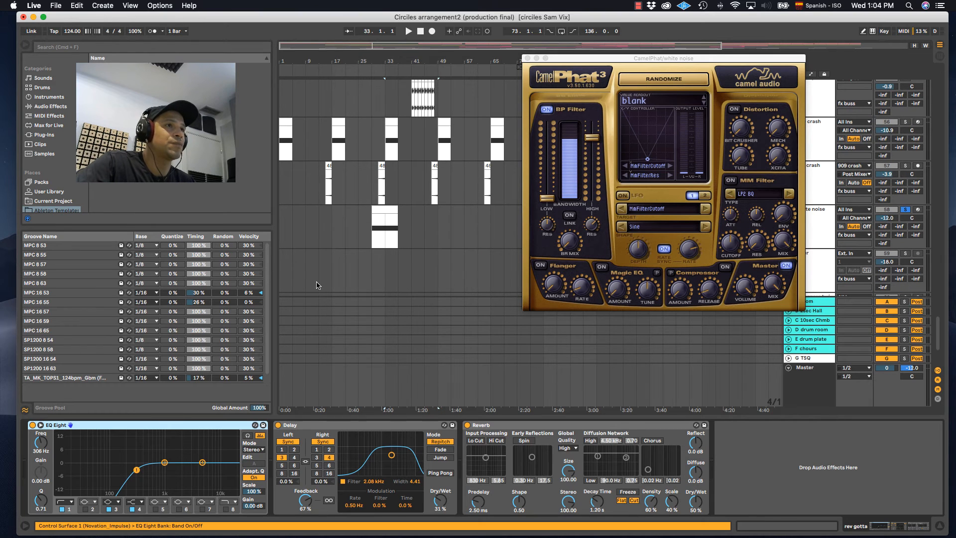
Step: Select the white noise clip at bar 29 and close the CamelPhat window
click(338, 239)
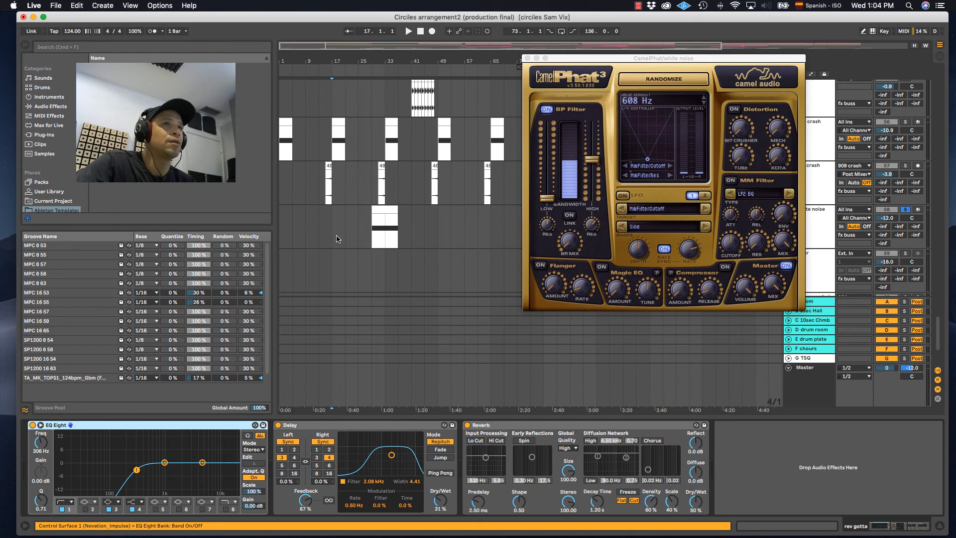
click(346, 239)
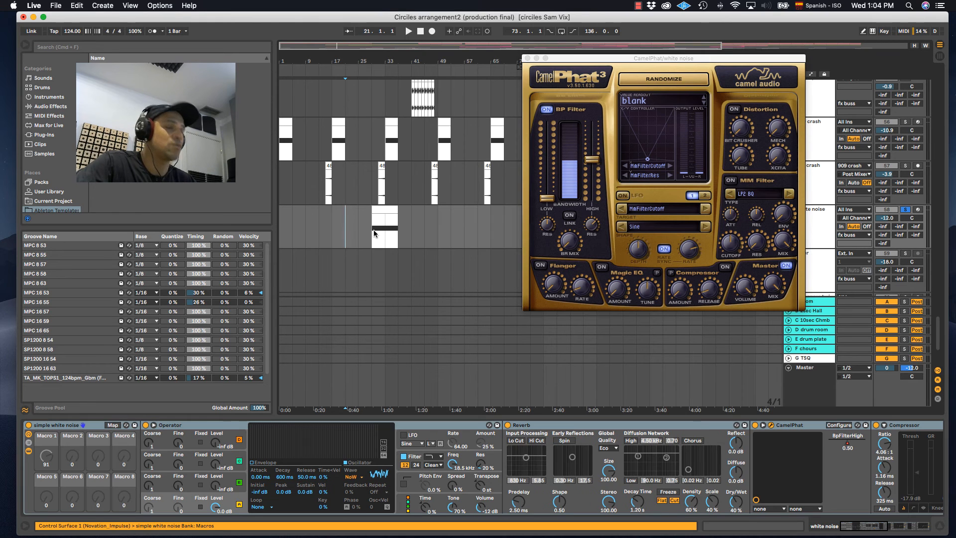
key(super+z)
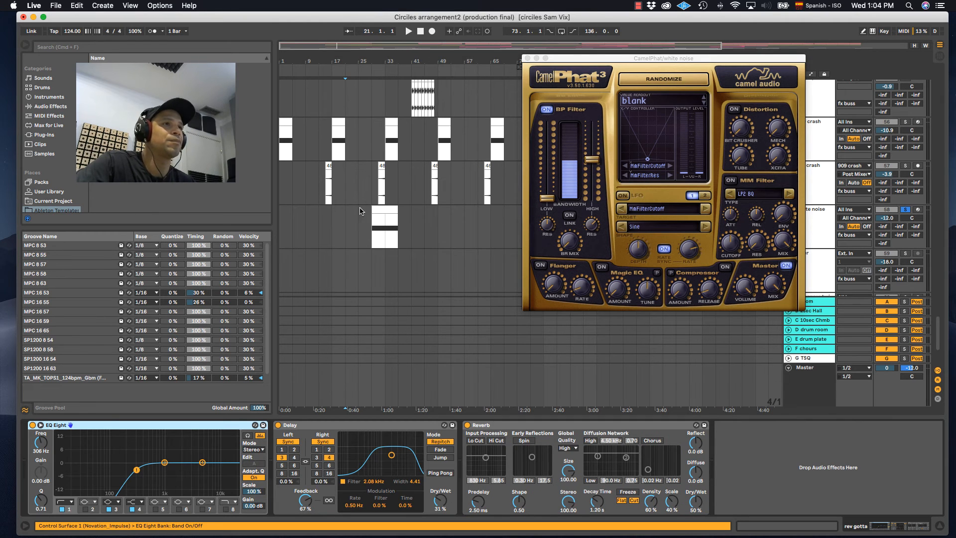
click(388, 212)
key(super+z)
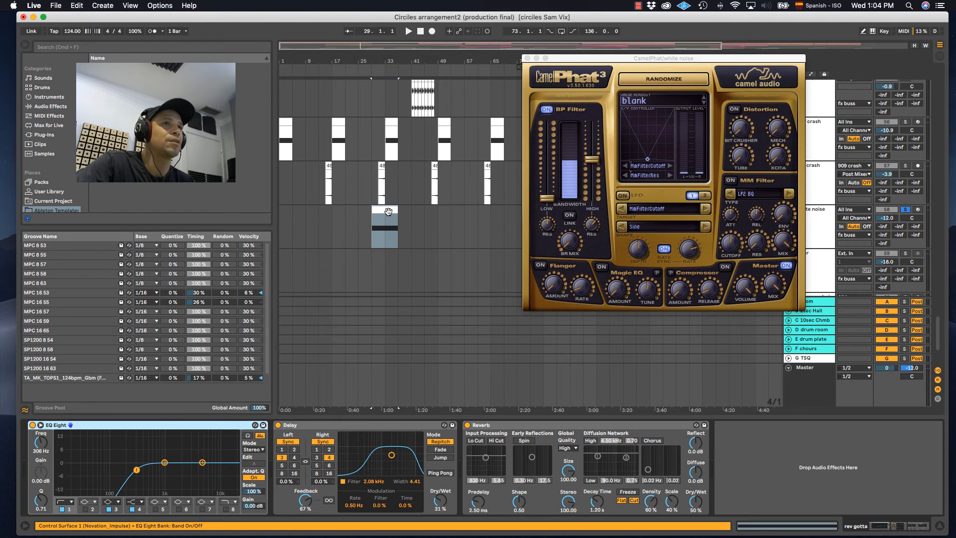
click(528, 58)
Step: Select the riser track and view its device chain and the neighbouring effects tracks
click(636, 304)
click(814, 253)
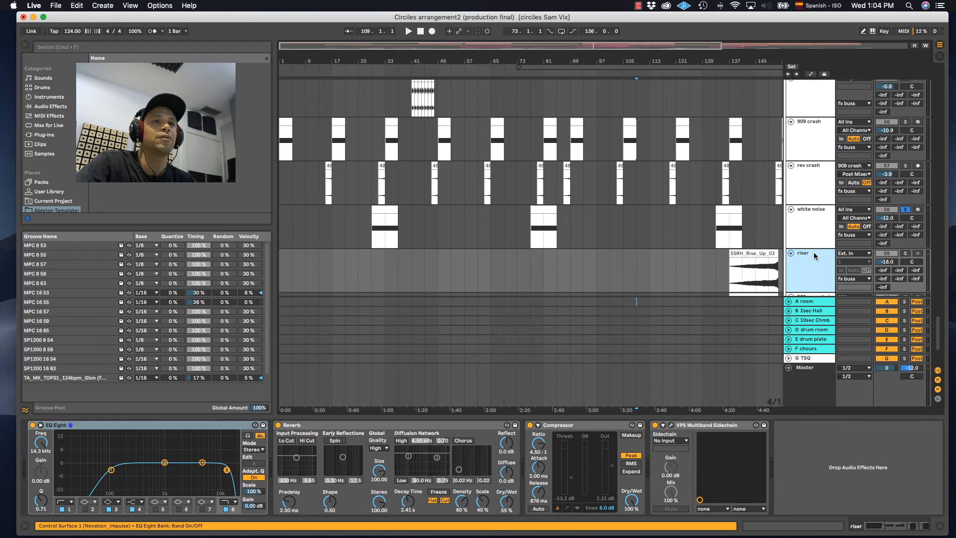
scroll(814, 250, down, 3)
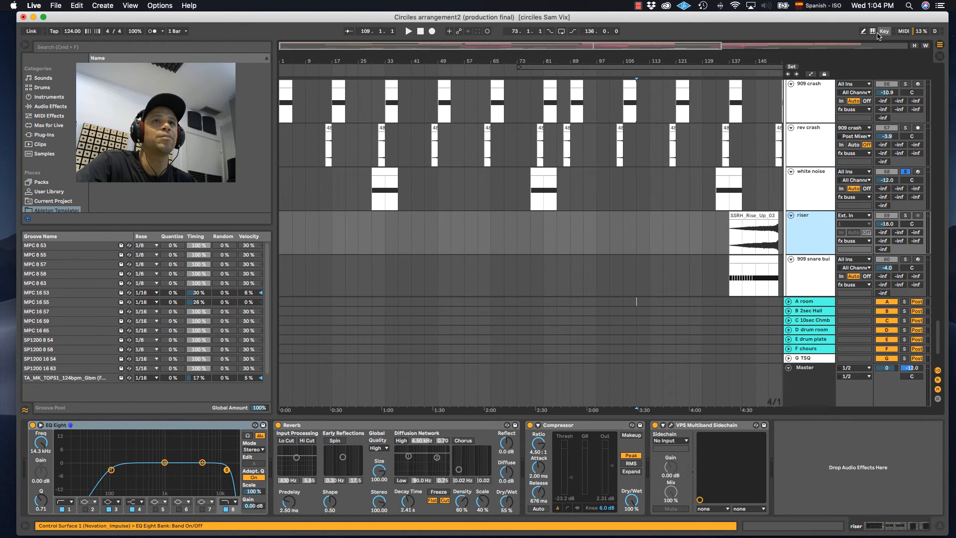
scroll(293, 247, up, 3)
scroll(339, 239, down, 1)
Step: Return to the white noise track and select its first clip, spanning bars 29 to 37
click(370, 230)
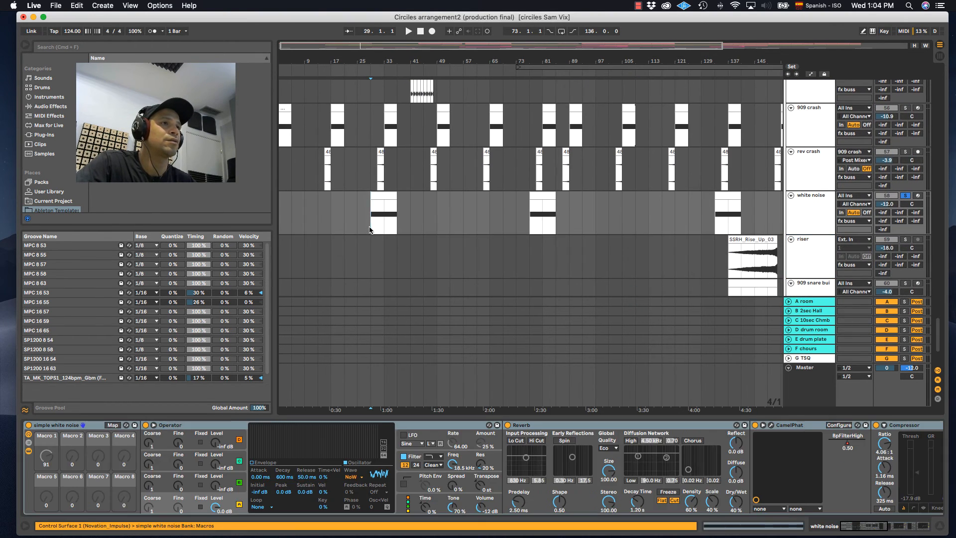
key(super+z)
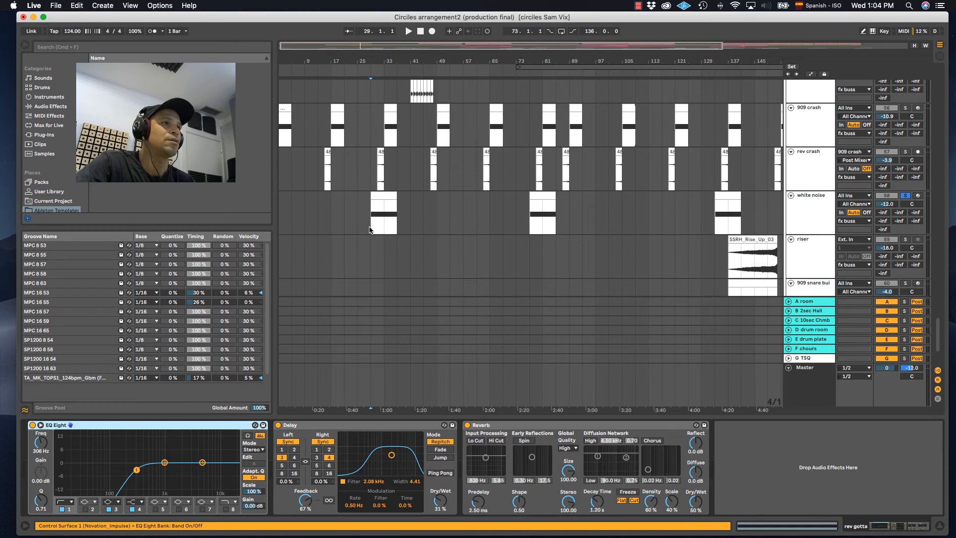
click(380, 197)
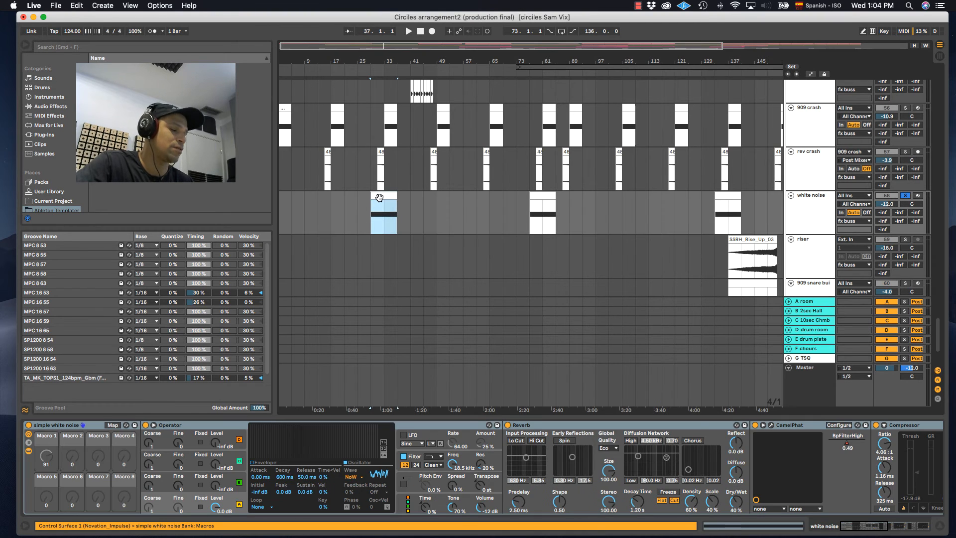
key(super+z)
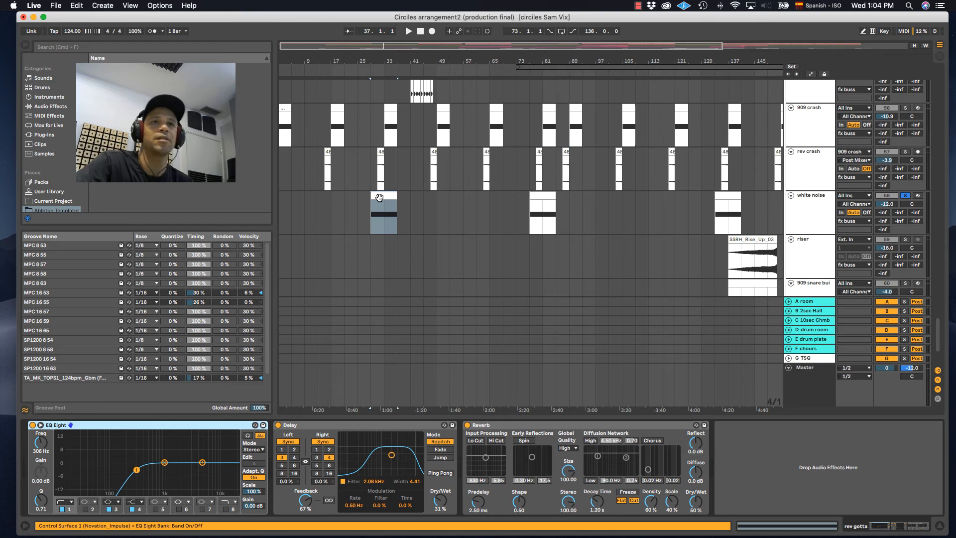
Step: Turn on automation view and show CamelPhat's BpFilterHigh envelope on the white noise track
drag(829, 16, 825, 16)
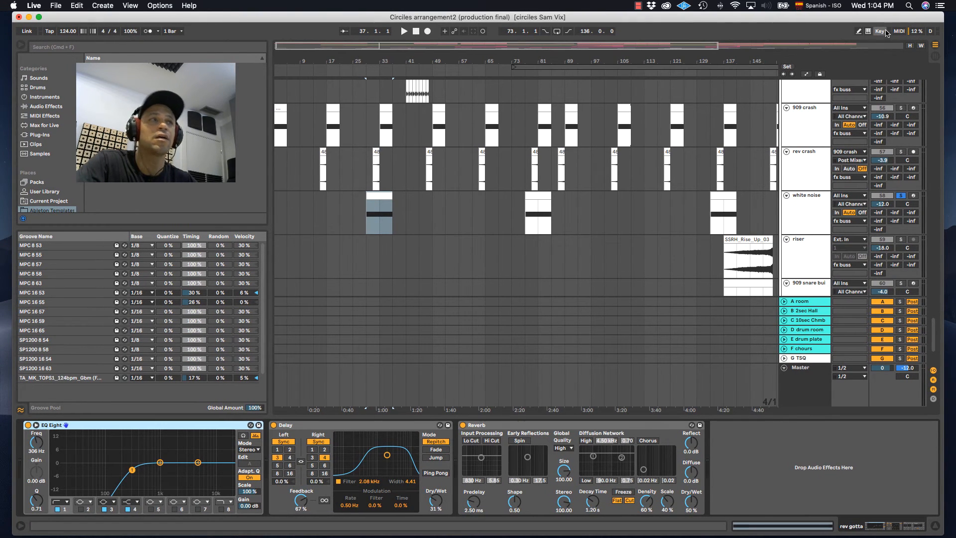
click(807, 73)
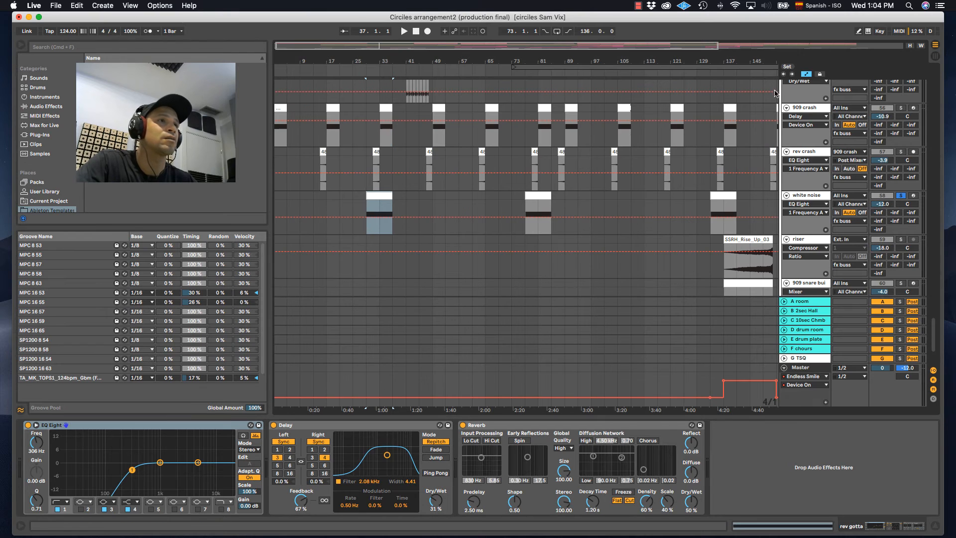
click(805, 197)
click(804, 207)
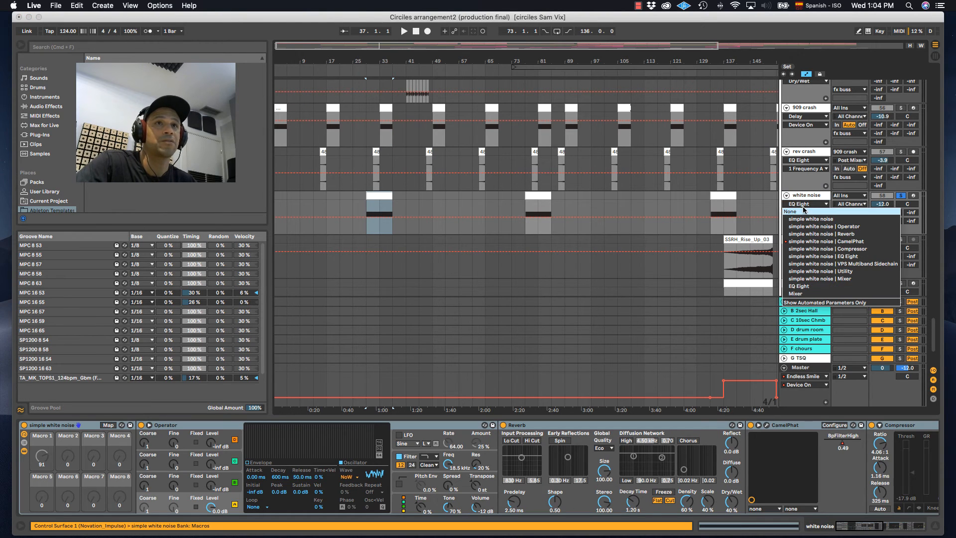
click(802, 241)
click(797, 214)
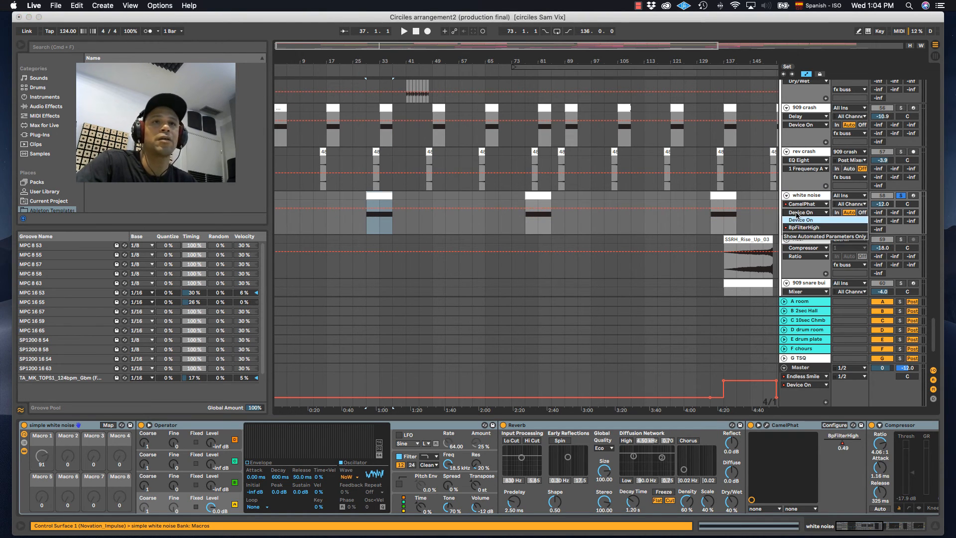
click(803, 227)
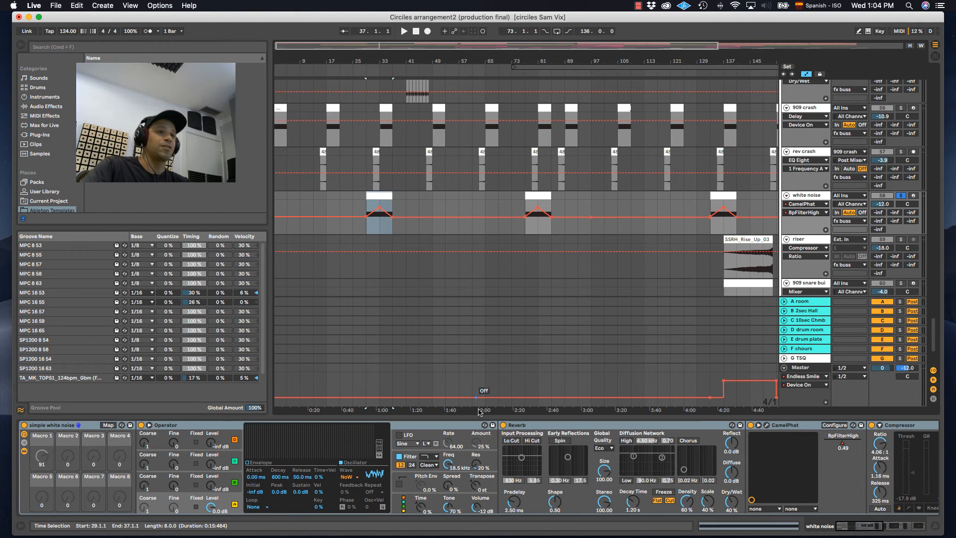
Step: Reopen the CamelPhat window and examine the filter automation from bar 29 to bar 33 on the white noise track
scroll(800, 465, right, 1)
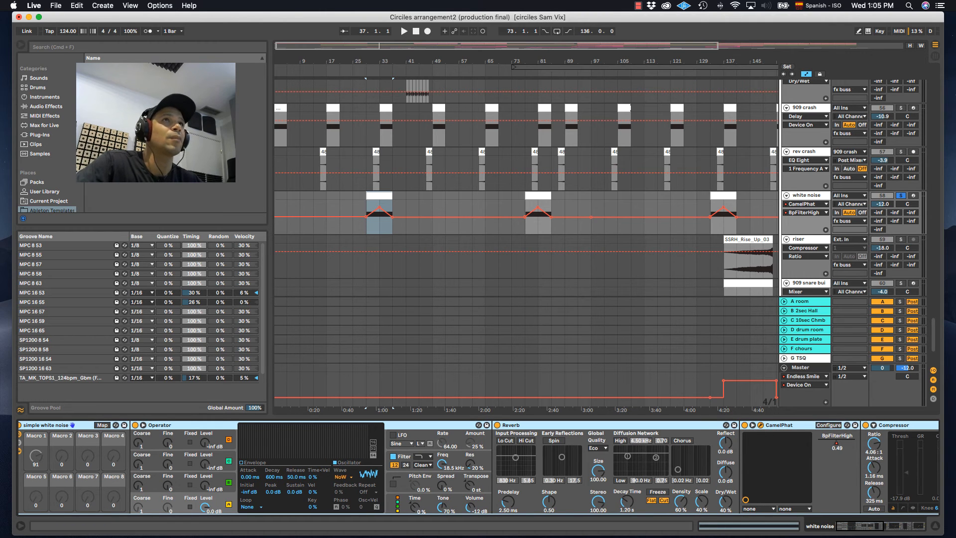
drag(630, 275, 689, 157)
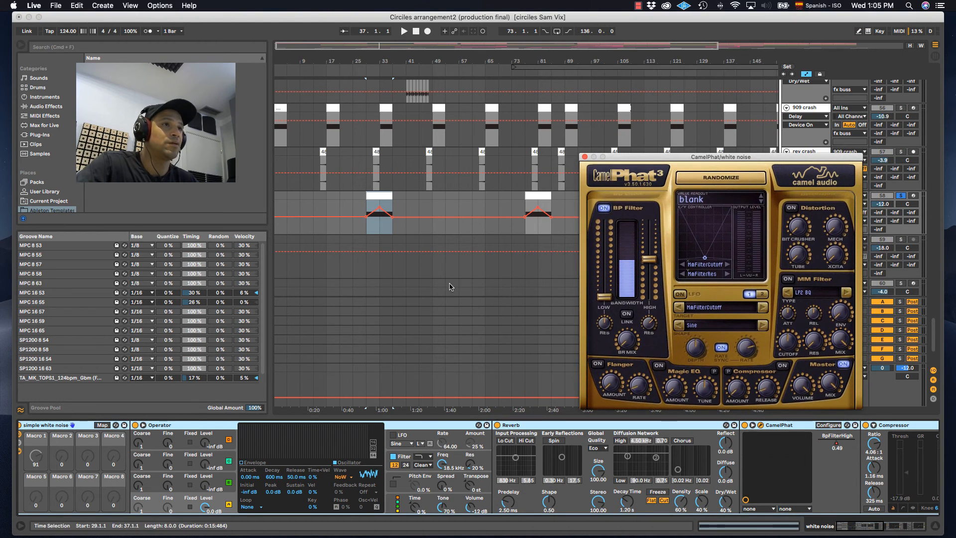
click(382, 228)
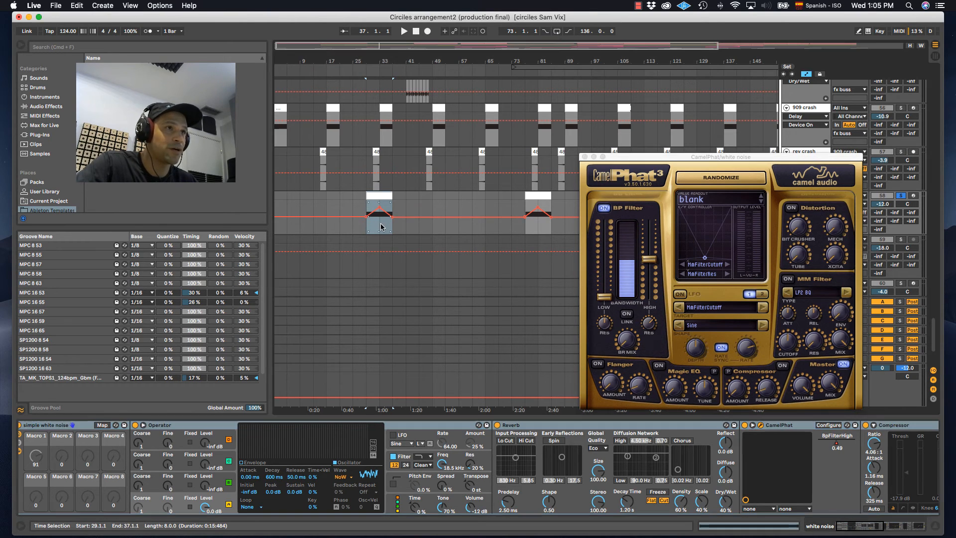
mouse_move(399, 229)
mouse_down()
mouse_move(371, 230)
mouse_move(379, 231)
mouse_up()
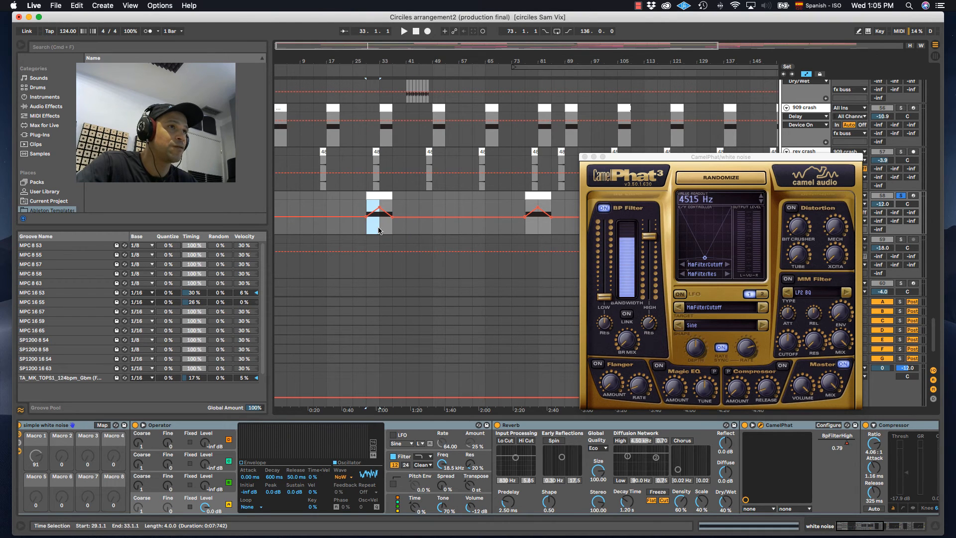
click(368, 228)
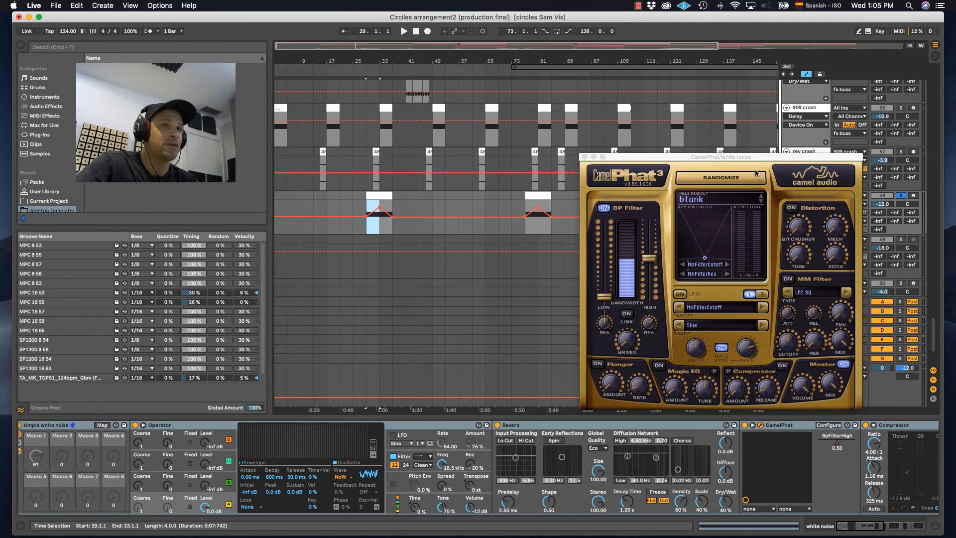
Step: Play the soloed white noise from bar 29 with the CamelPhat window clear of the track controls, watching the high-filter slider
drag(735, 160, 654, 142)
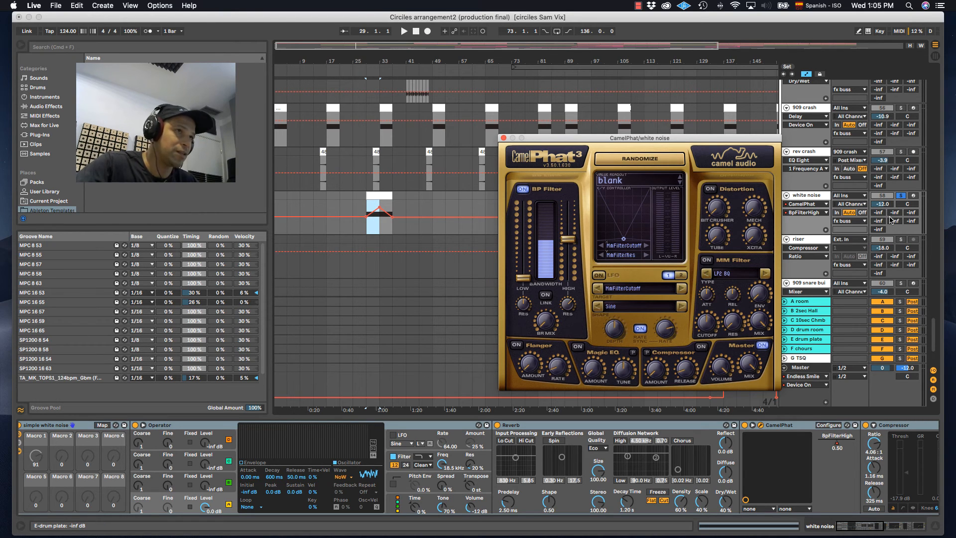
key(space)
mouse_move(567, 239)
mouse_down()
mouse_move(572, 216)
mouse_move(575, 238)
mouse_up()
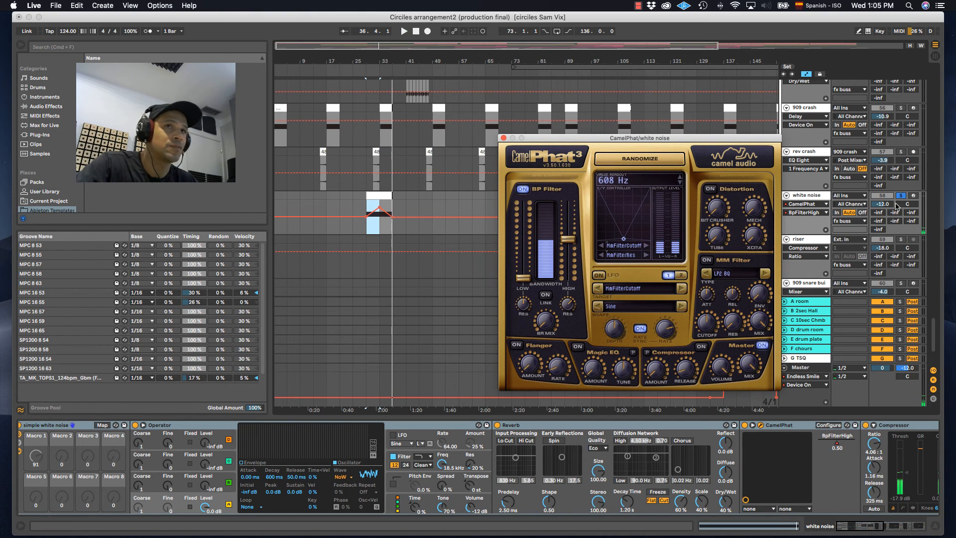
Step: Unsolo the white noise track and play it with the full mix from bar 29, closing CamelPhat when done
click(903, 196)
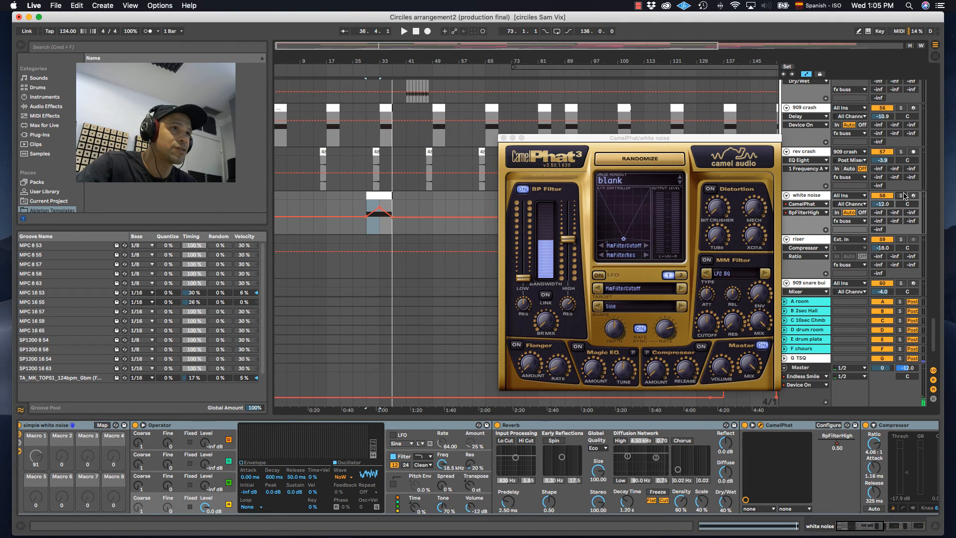
key(space)
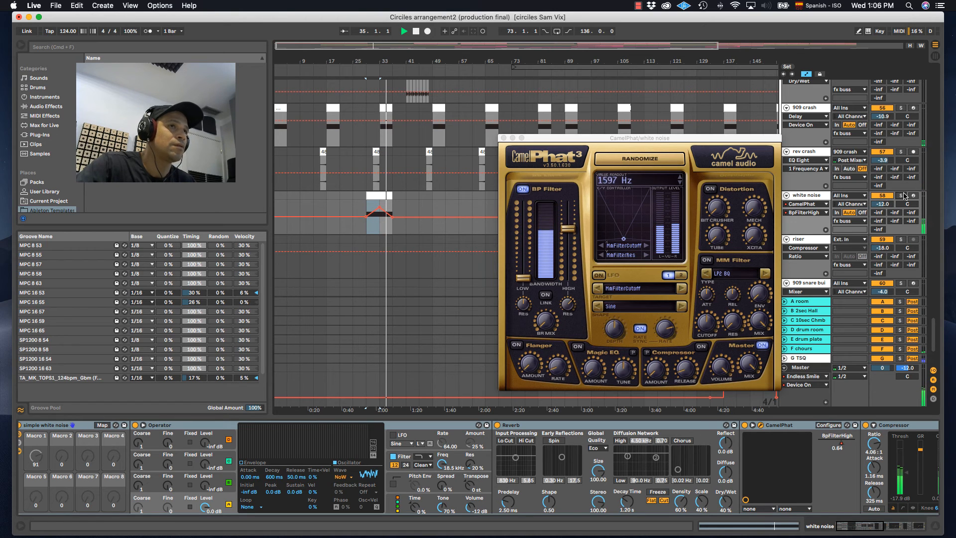
key(space)
click(504, 138)
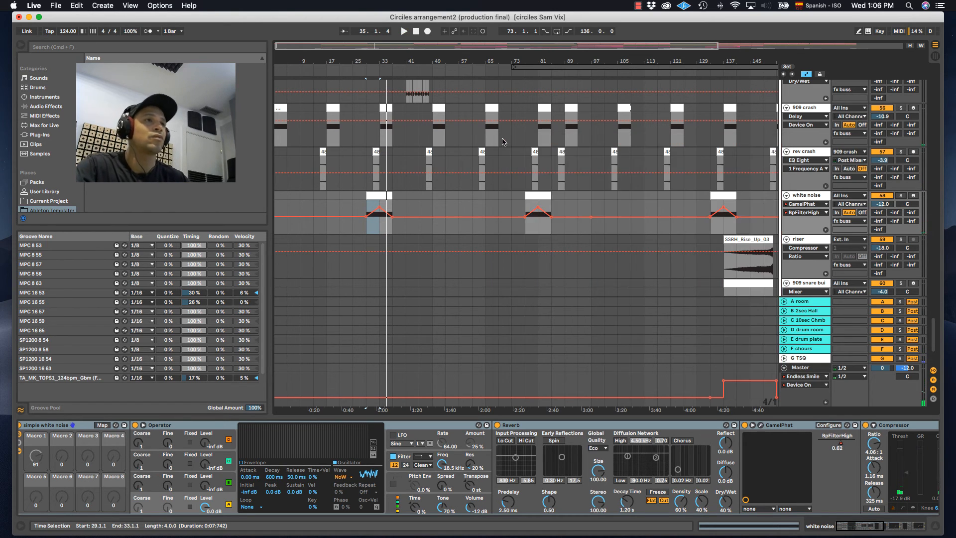
Step: Play the soloed riser from bar 137 with the whole arrangement in view, adding the 909 snare build to the solo during playback
scroll(805, 215, down, 3)
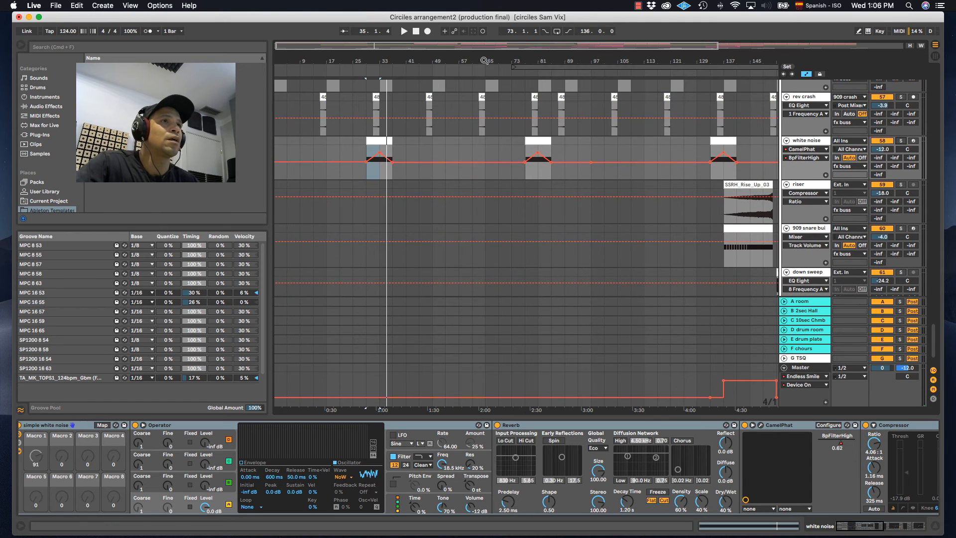
drag(485, 61, 485, 39)
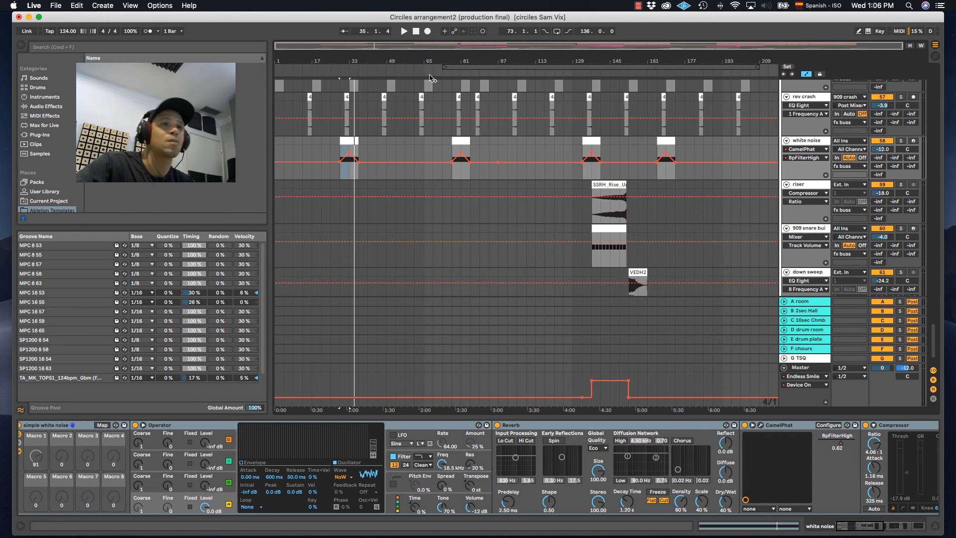
click(810, 190)
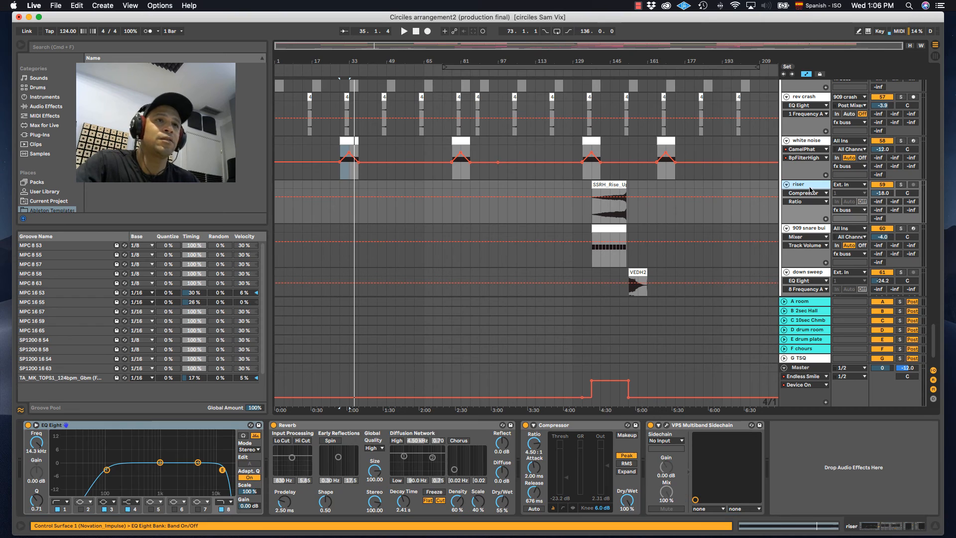
click(592, 215)
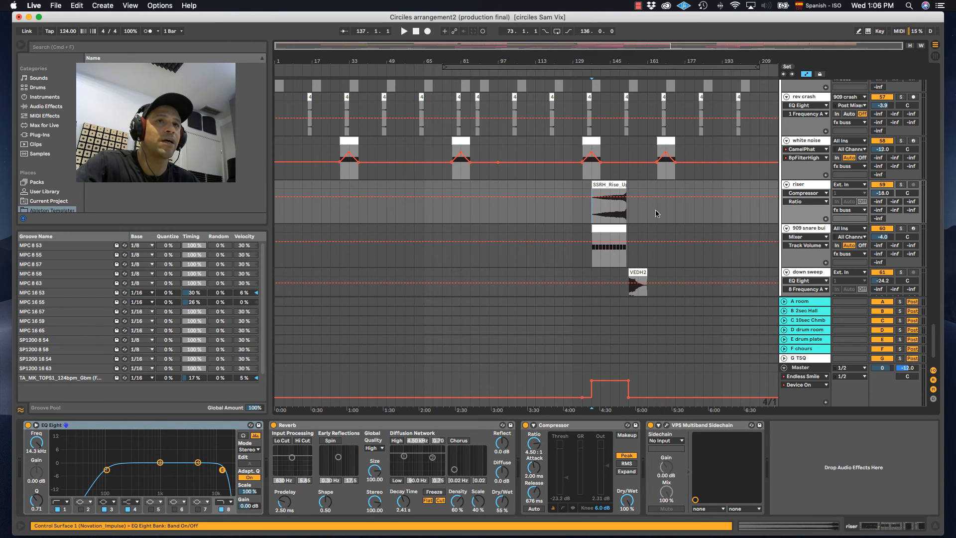
click(810, 185)
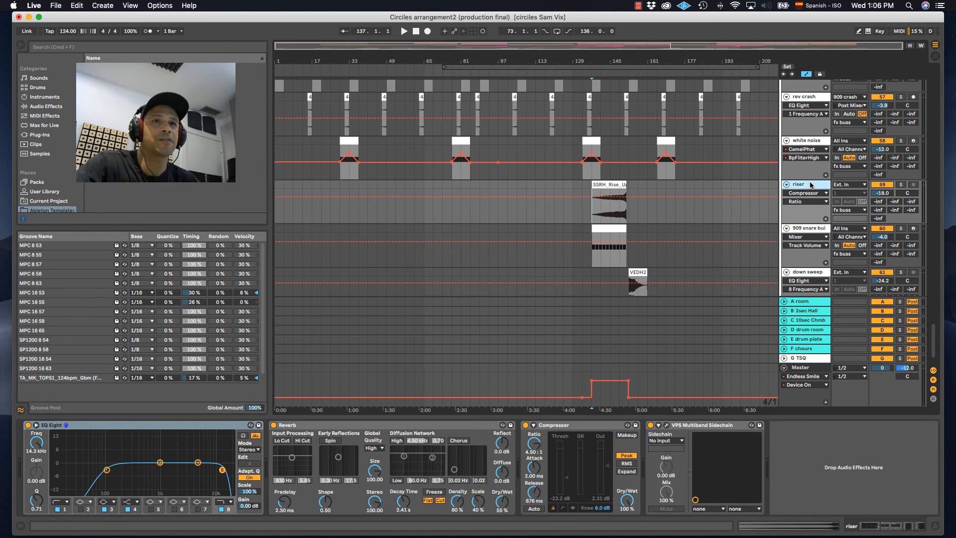
click(902, 185)
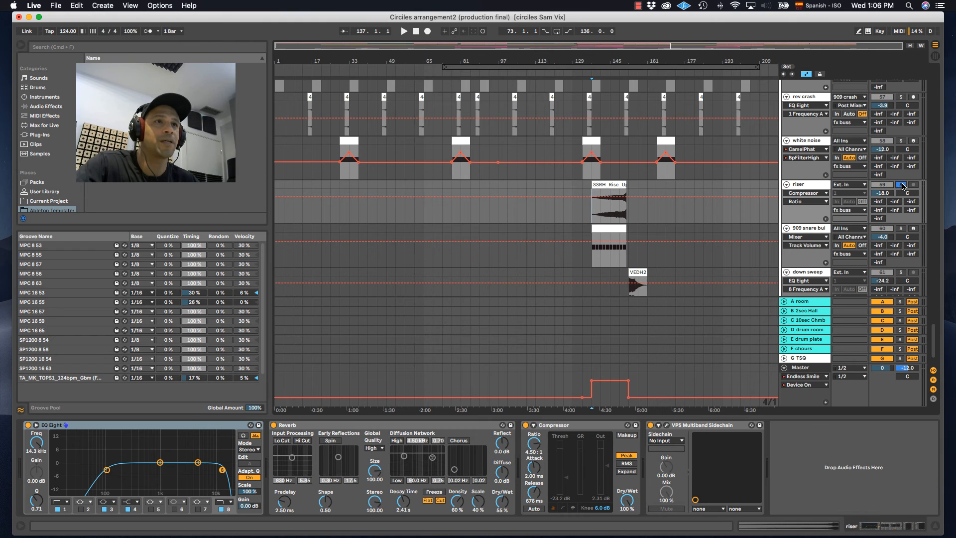
key(space)
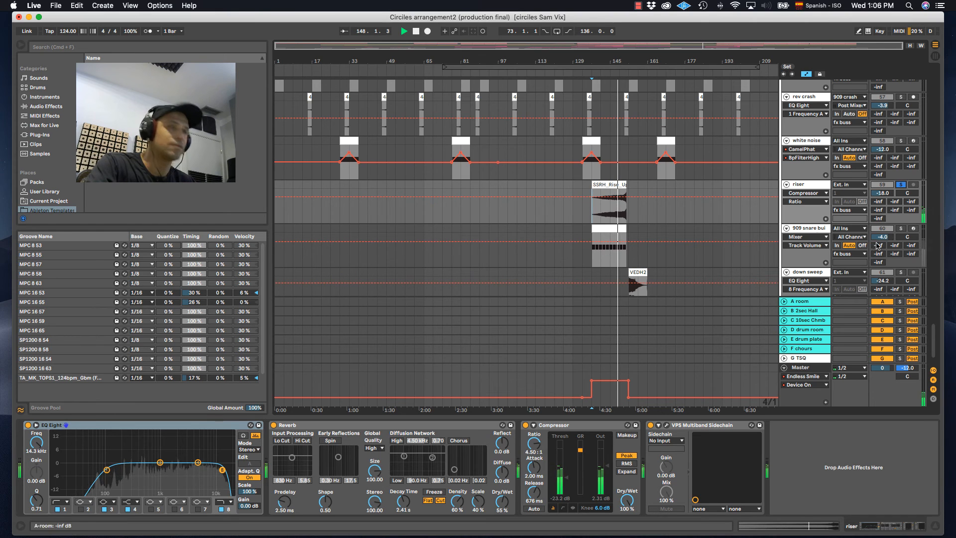
click(901, 228)
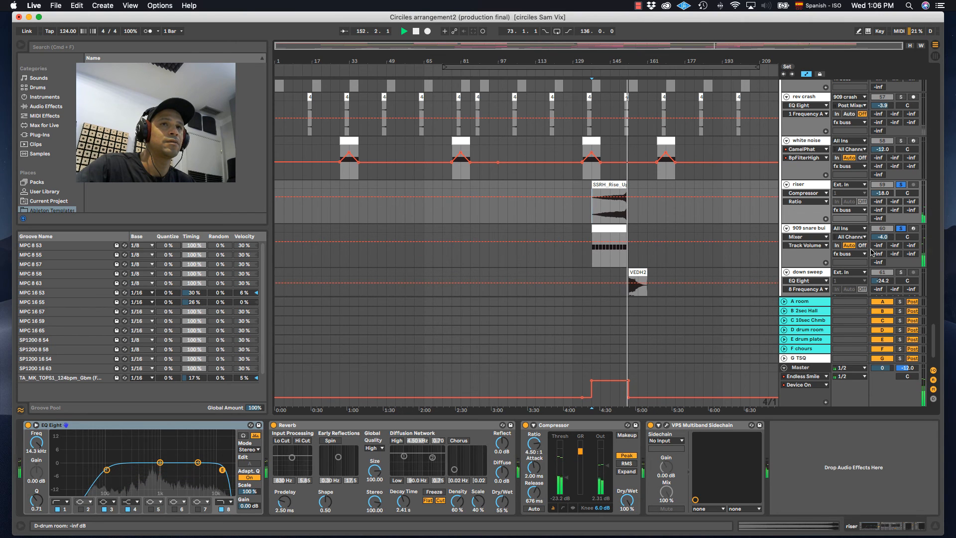
key(space)
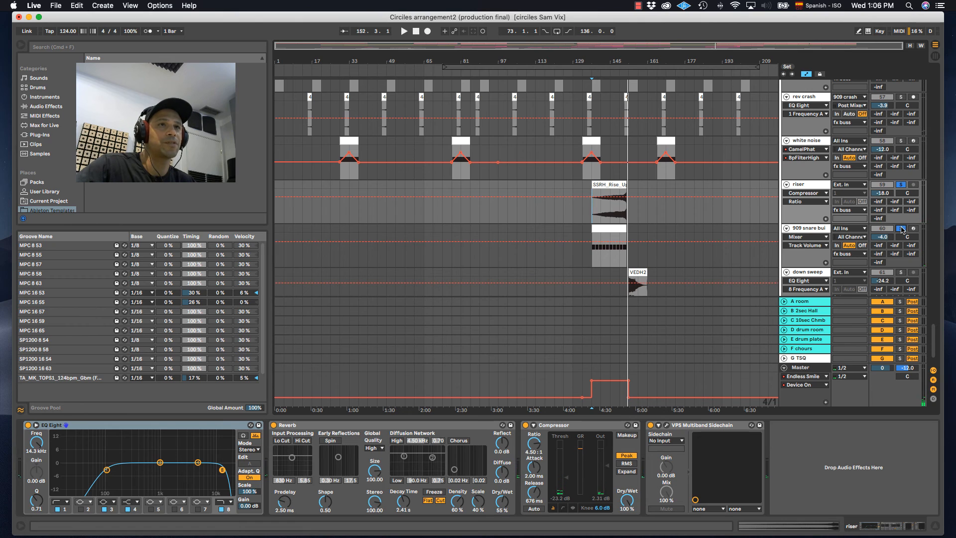
Step: Unsolo the riser and 909 snare build tracks and play them with the full mix from bar 137
click(902, 229)
click(596, 219)
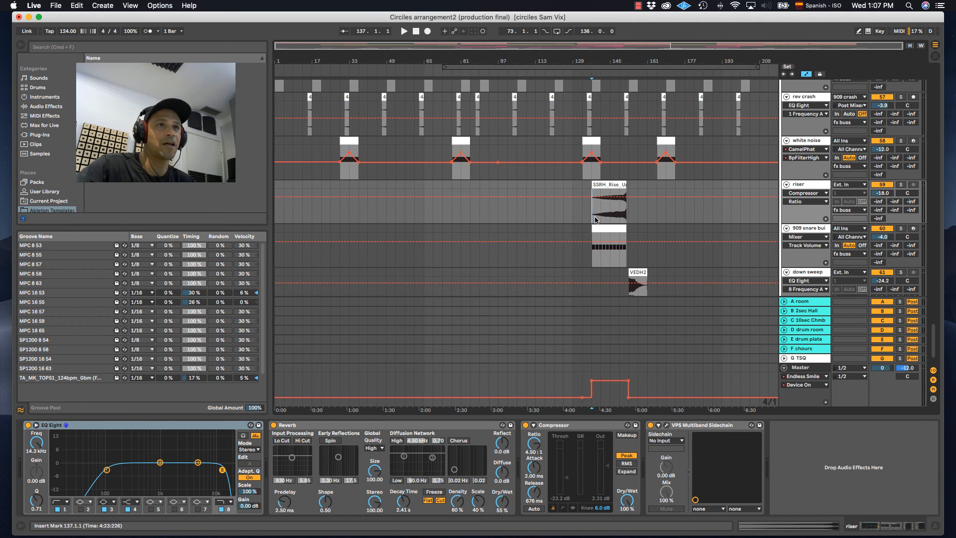
key(space)
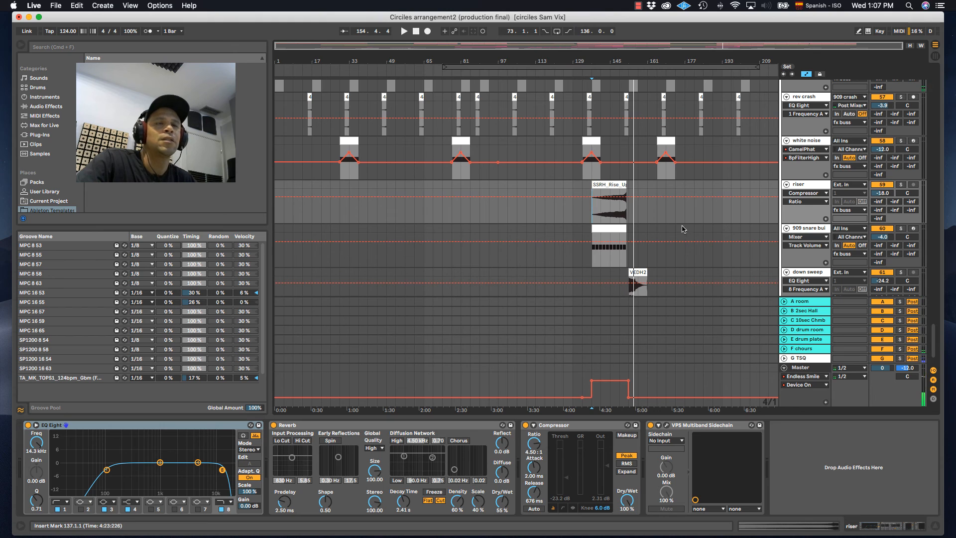
Step: Show the device chains of the 909 snare build and riser tracks, and look over the arrangement from the effects to the drum bus
click(801, 230)
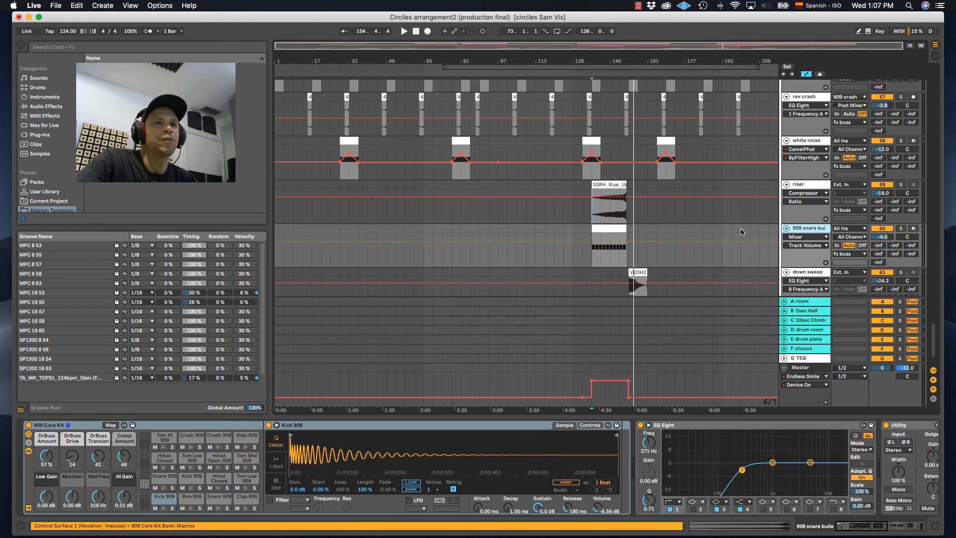
scroll(807, 269, down, 1)
scroll(807, 269, down, 1)
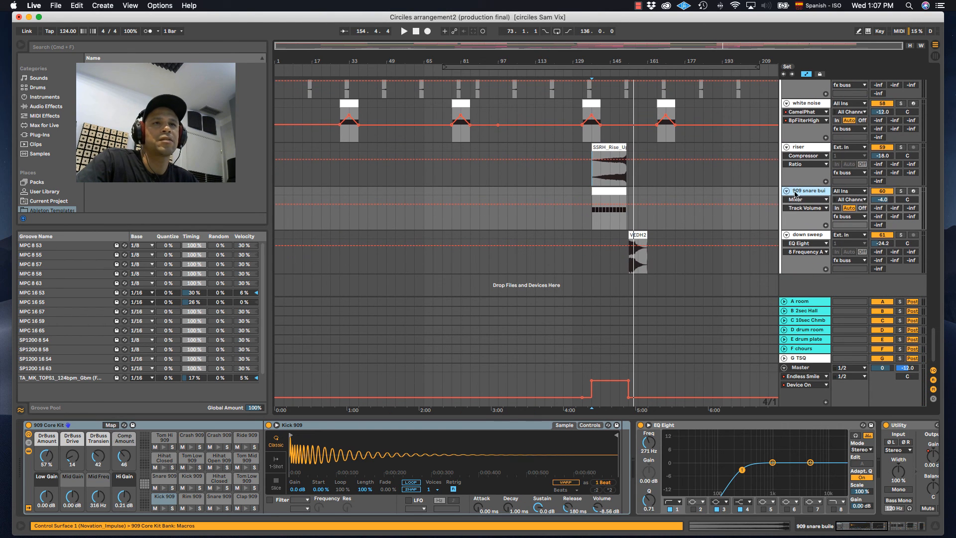
click(803, 151)
scroll(719, 160, up, 5)
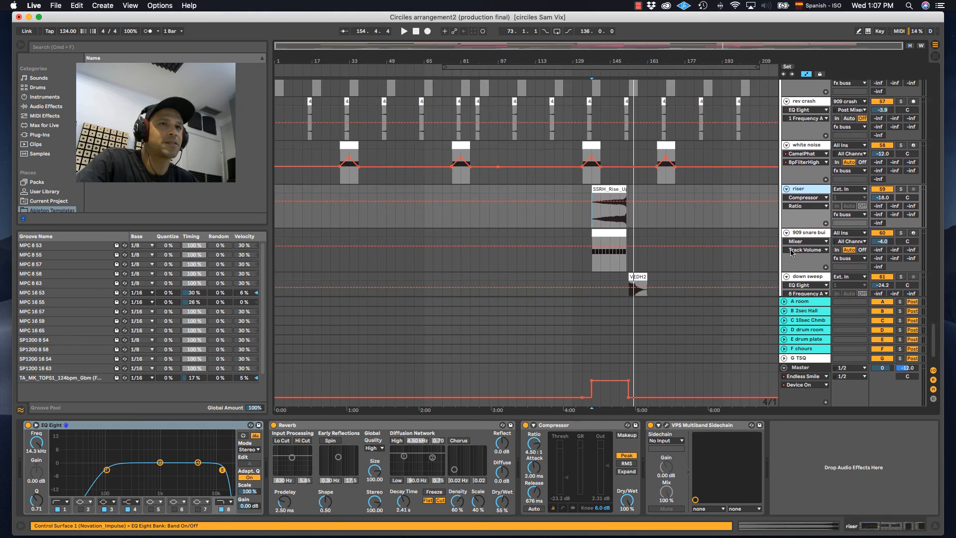
scroll(719, 159, up, 15)
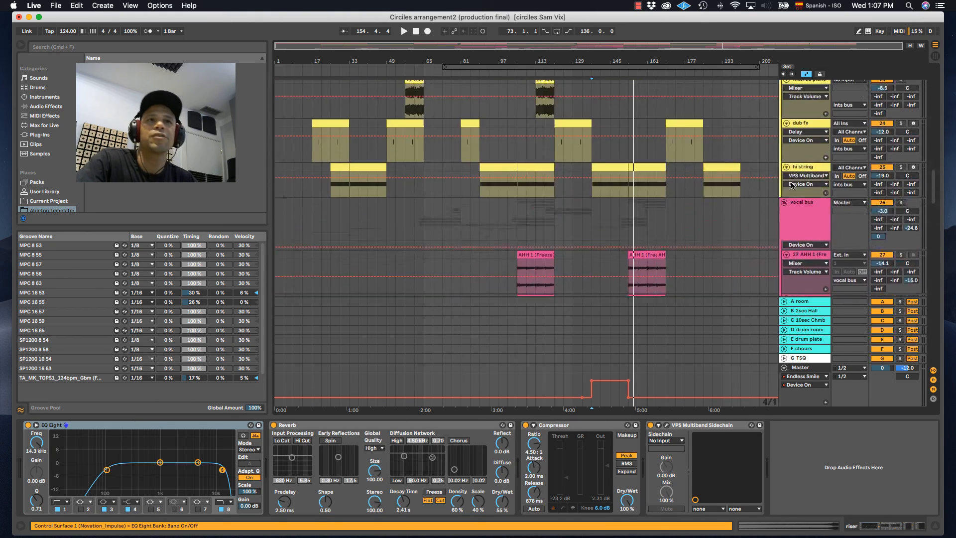
scroll(796, 187, up, 10)
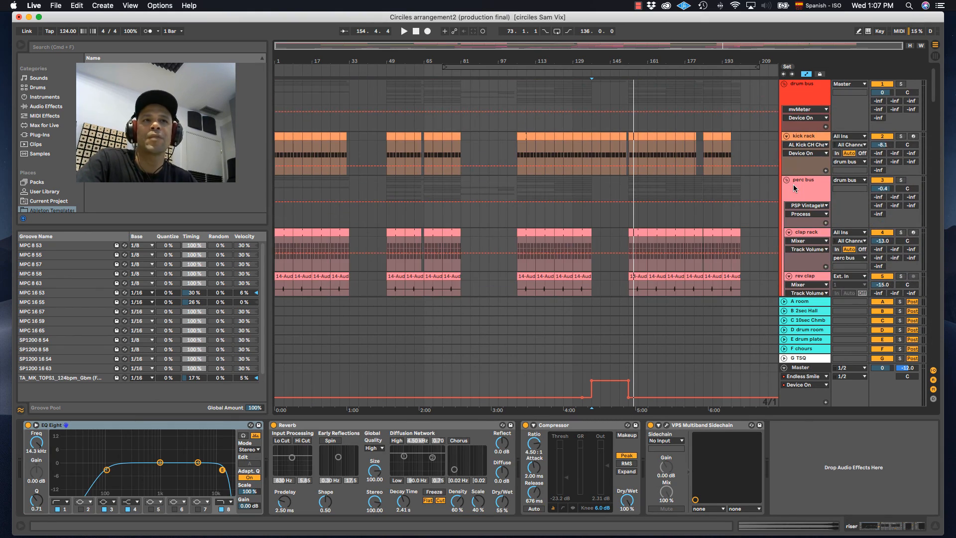
scroll(796, 188, down, 8)
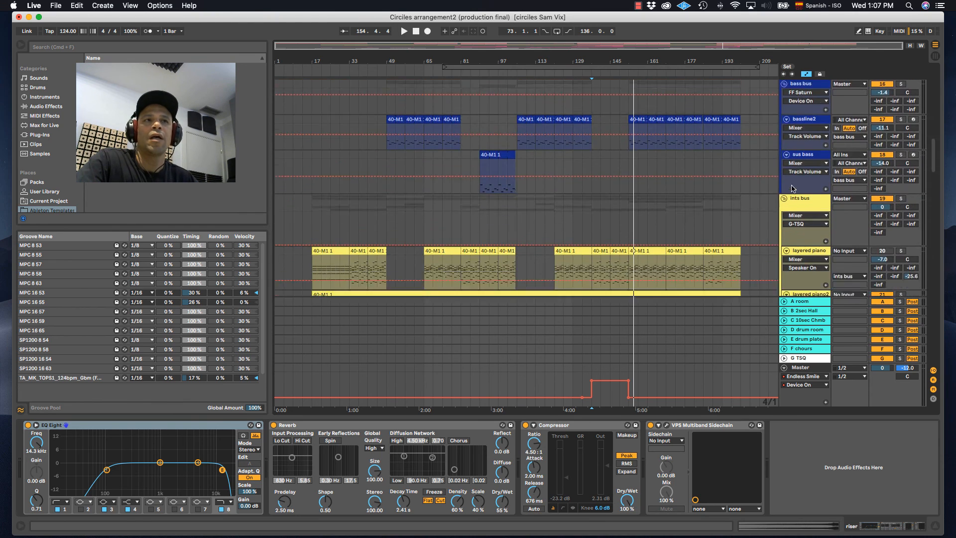
scroll(793, 189, down, 20)
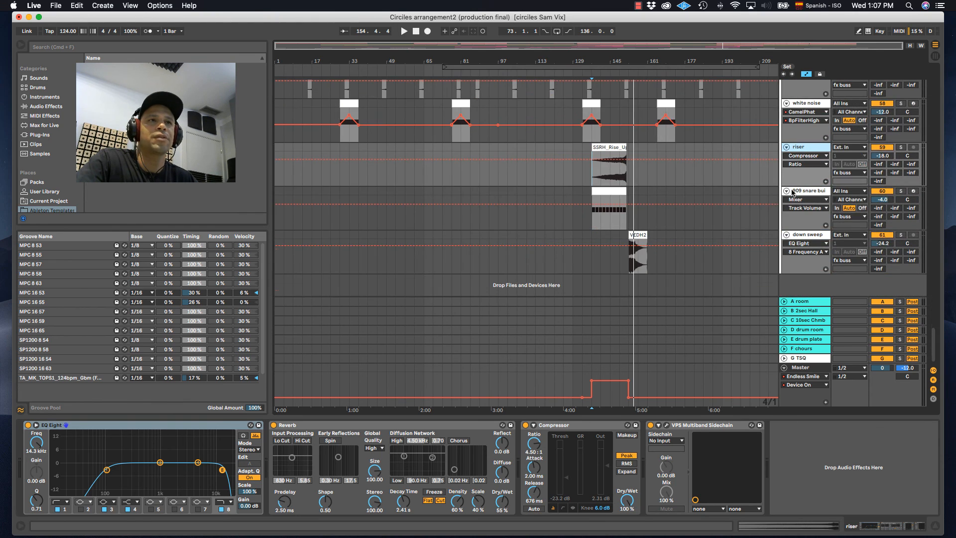
Step: Solo the down sweep track and play its Downlifter clip from bar 153
click(634, 234)
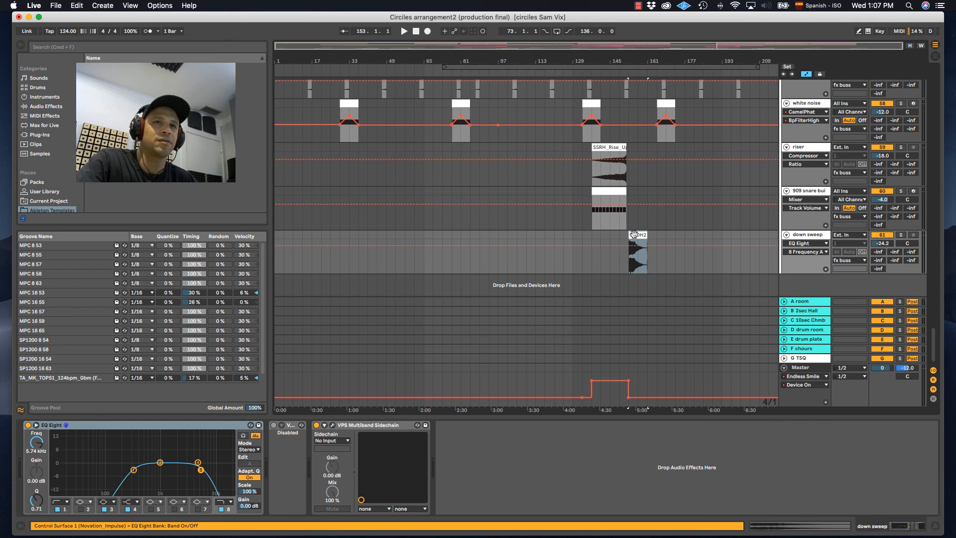
click(903, 235)
key(space)
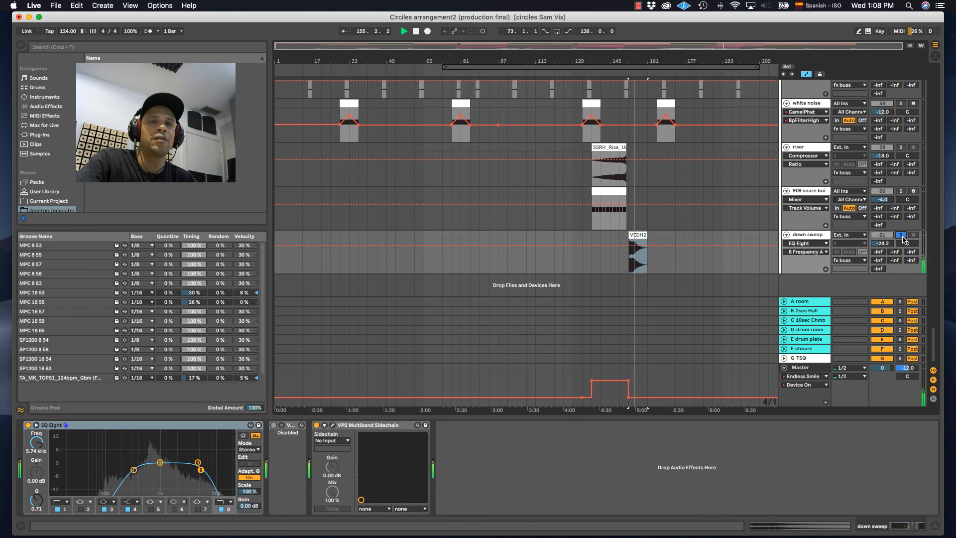
key(space)
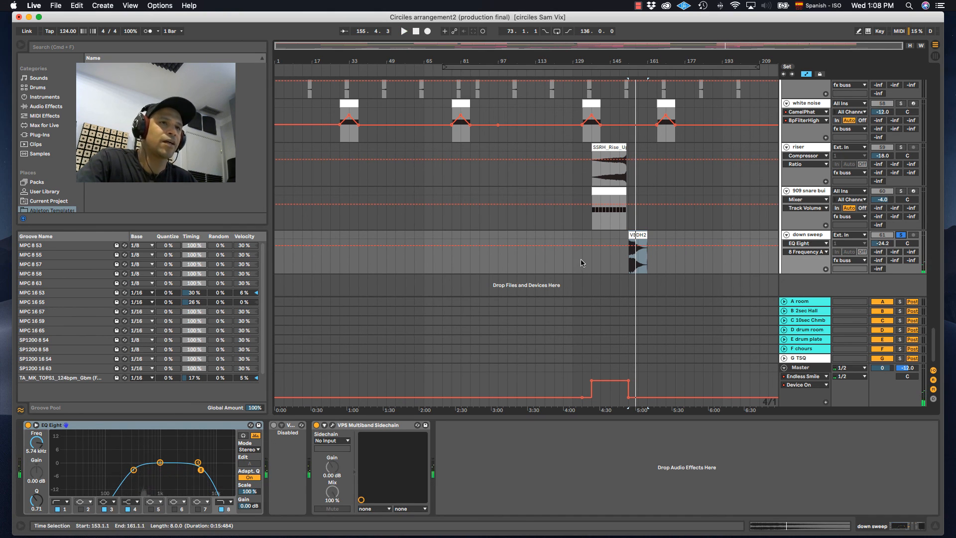
Step: Unsolo the down sweep and play it with the full mix from bar 151, selecting the Downlifter clip during playback
click(619, 263)
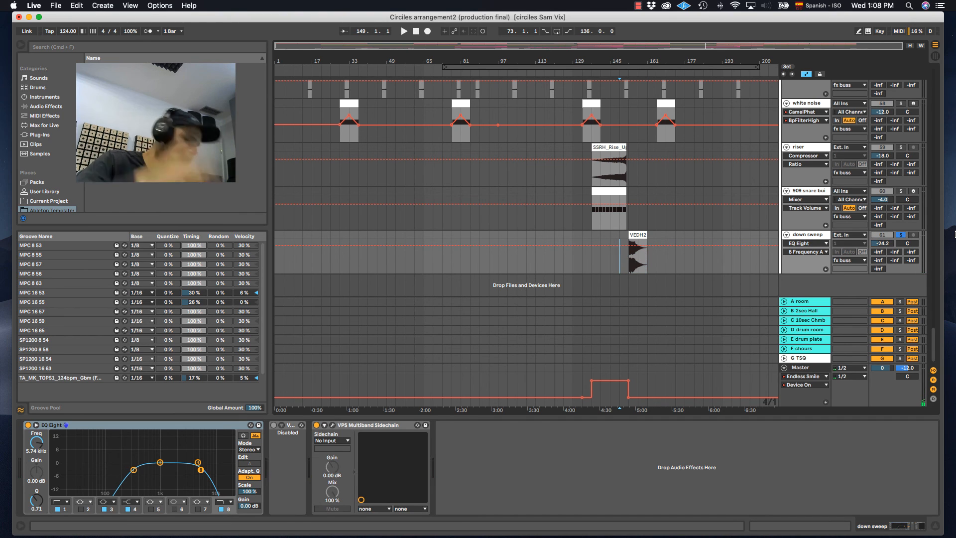
click(902, 235)
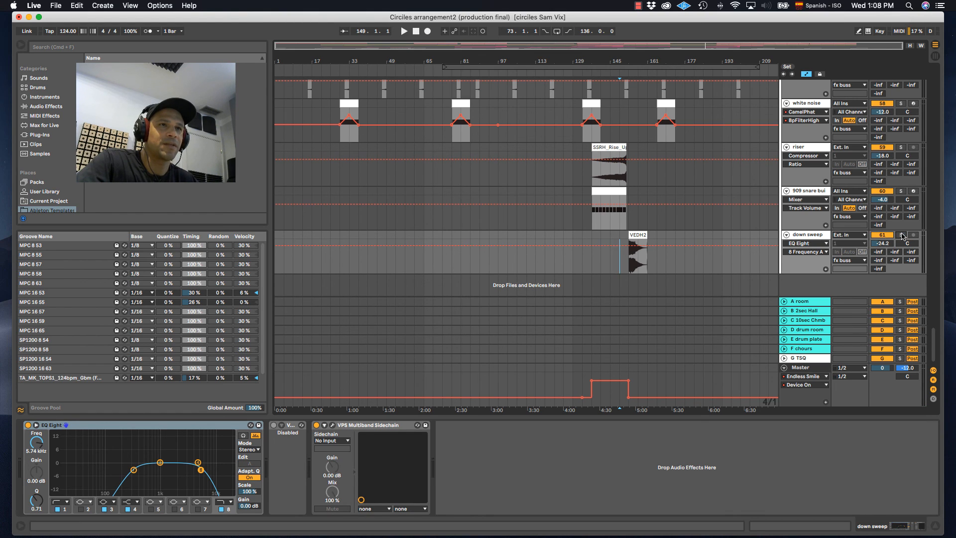
drag(620, 62, 621, 120)
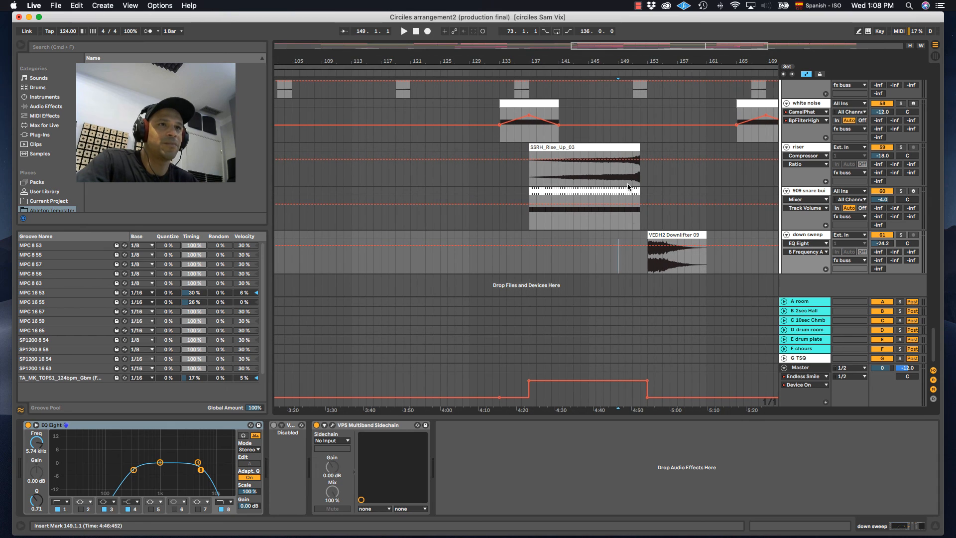
click(632, 268)
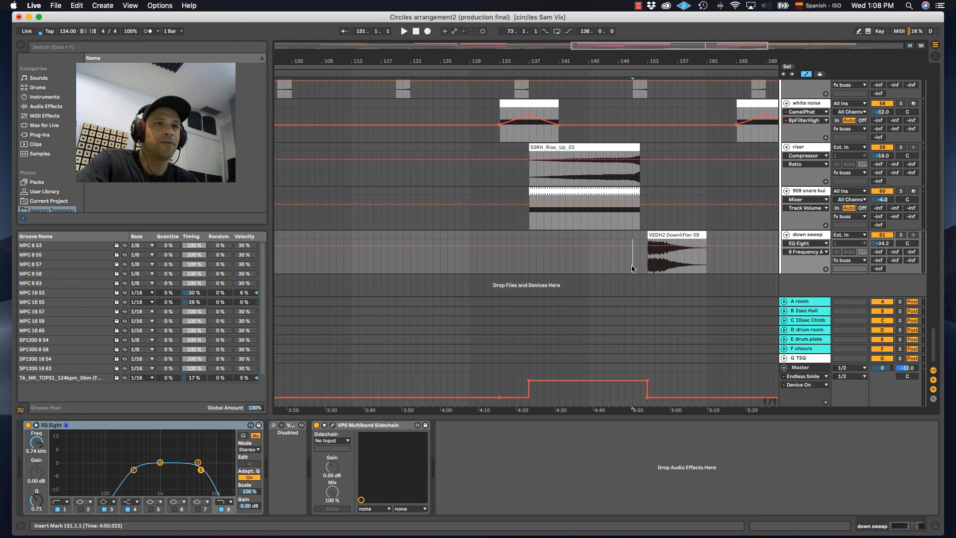
key(space)
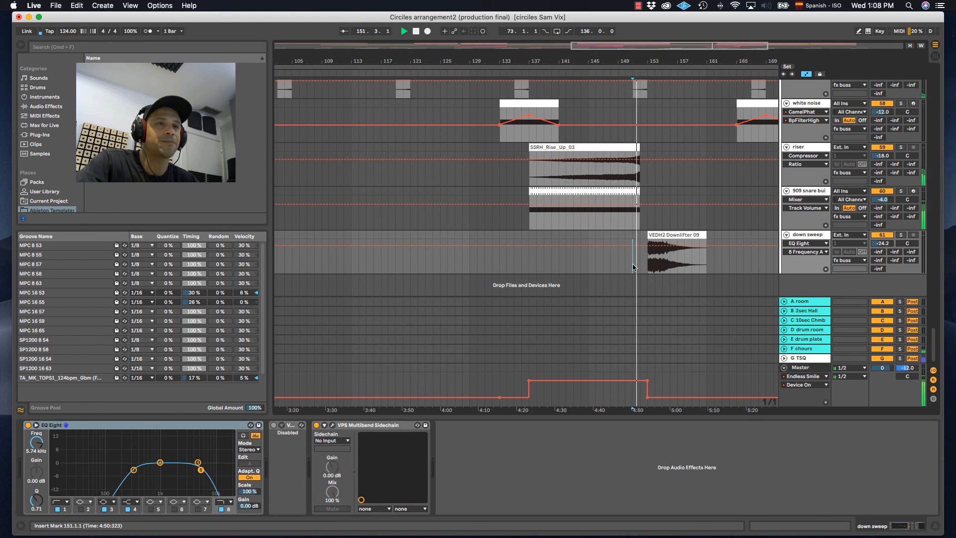
click(668, 237)
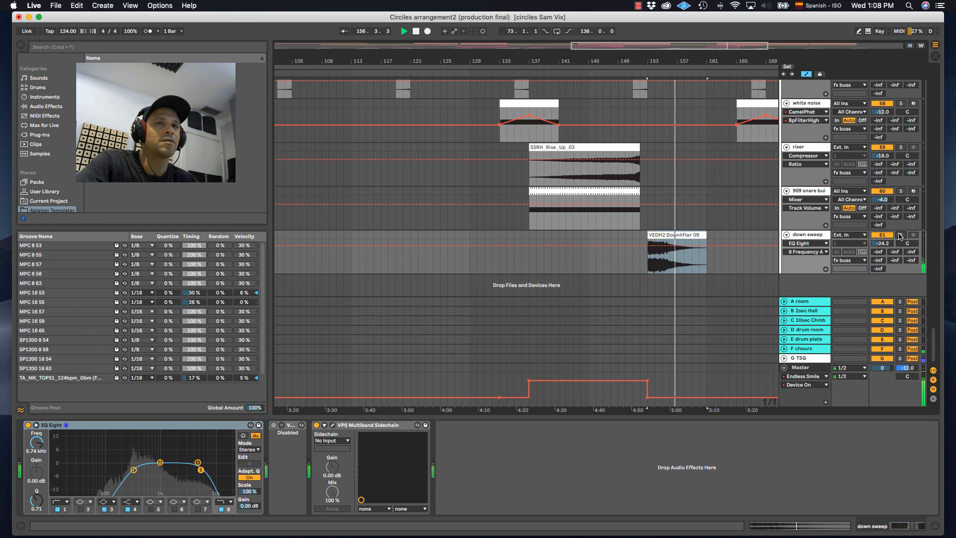
key(space)
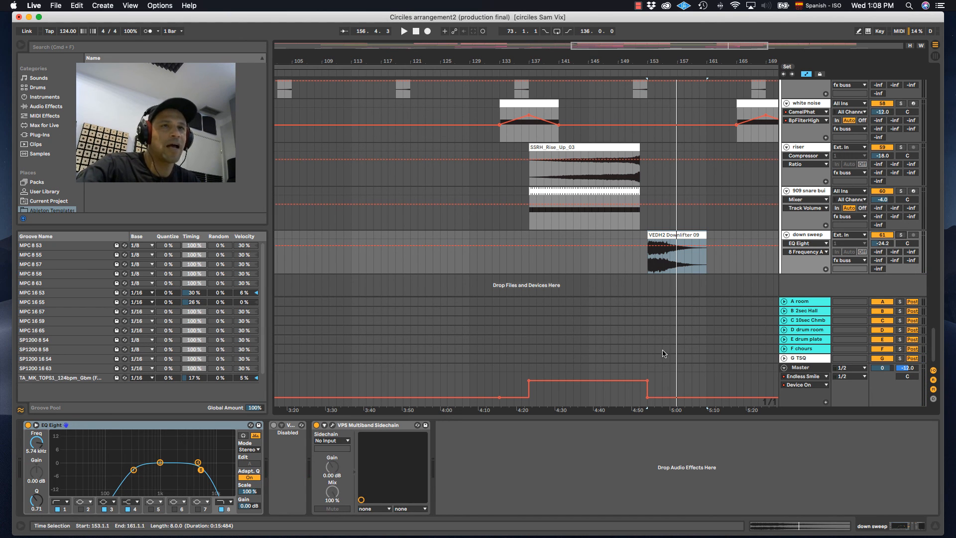
Step: Return to the drum bus with the arrangement's full length in view, keep the device chain shown, and turn off automation view
double_click(595, 416)
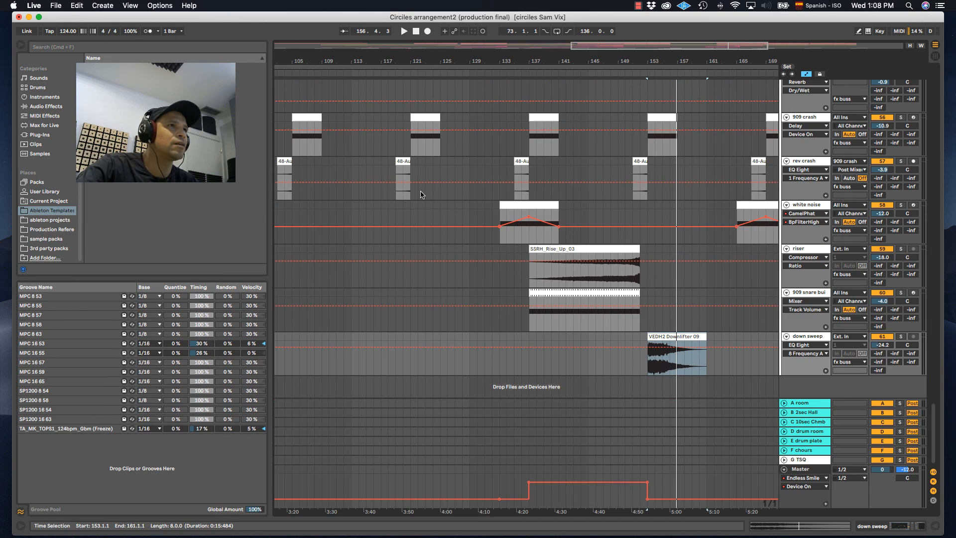
scroll(425, 213, up, 20)
scroll(425, 212, up, 15)
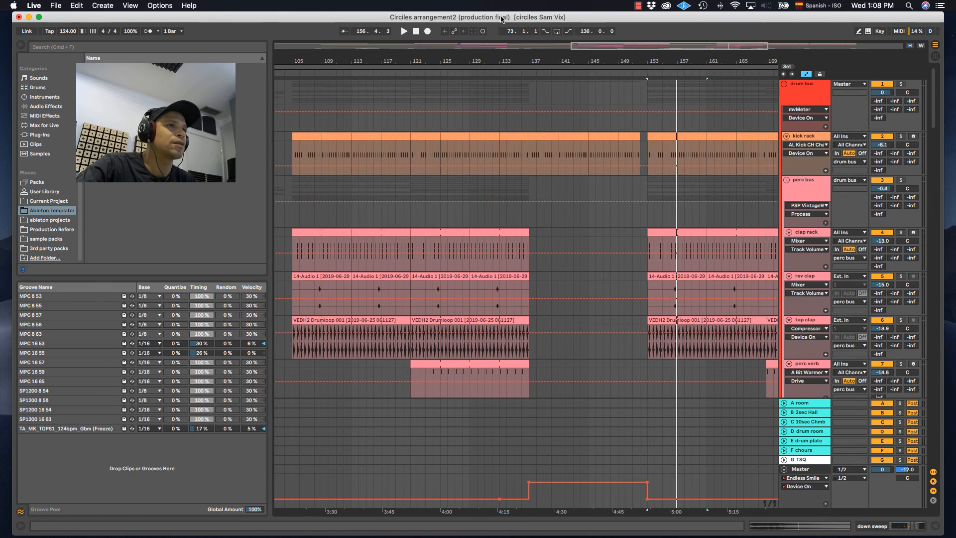
drag(506, 61, 506, 45)
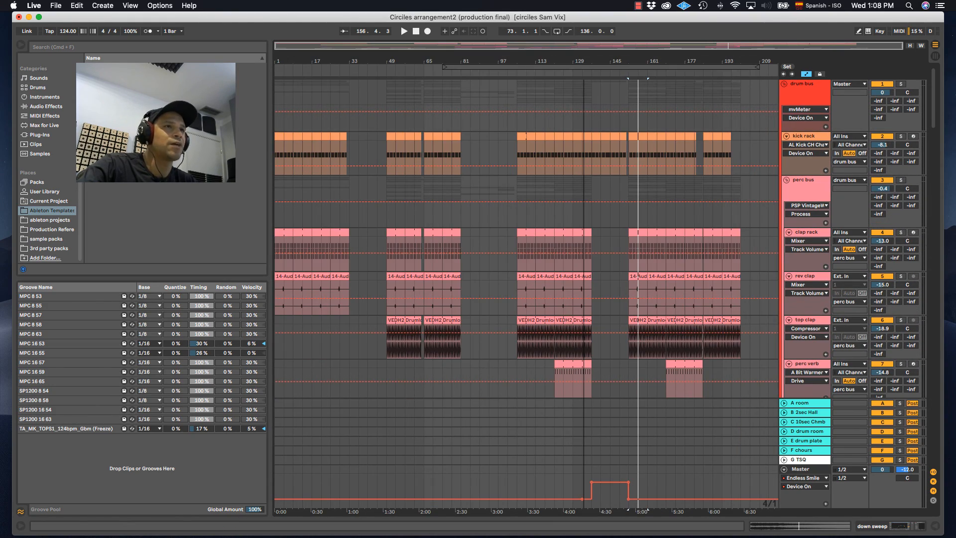
key(super+alt+l)
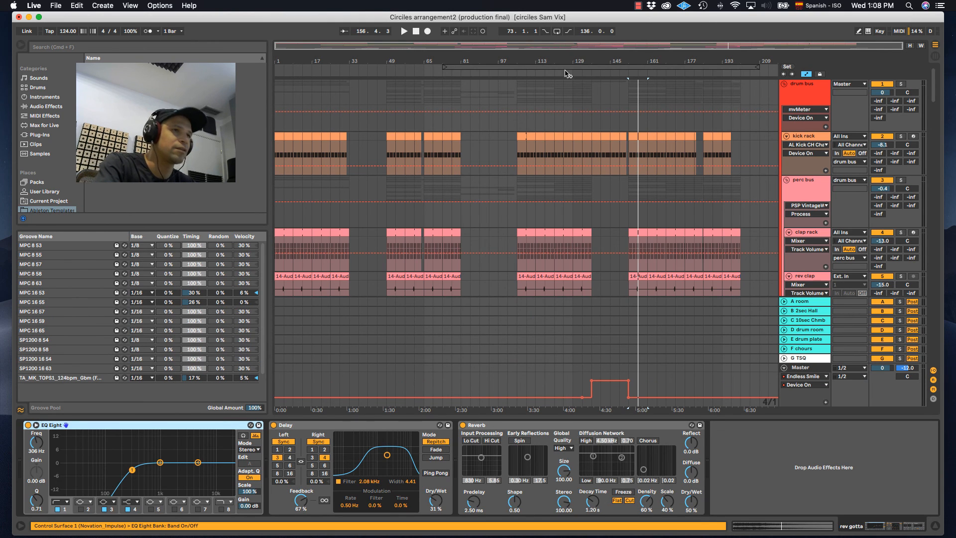
click(807, 74)
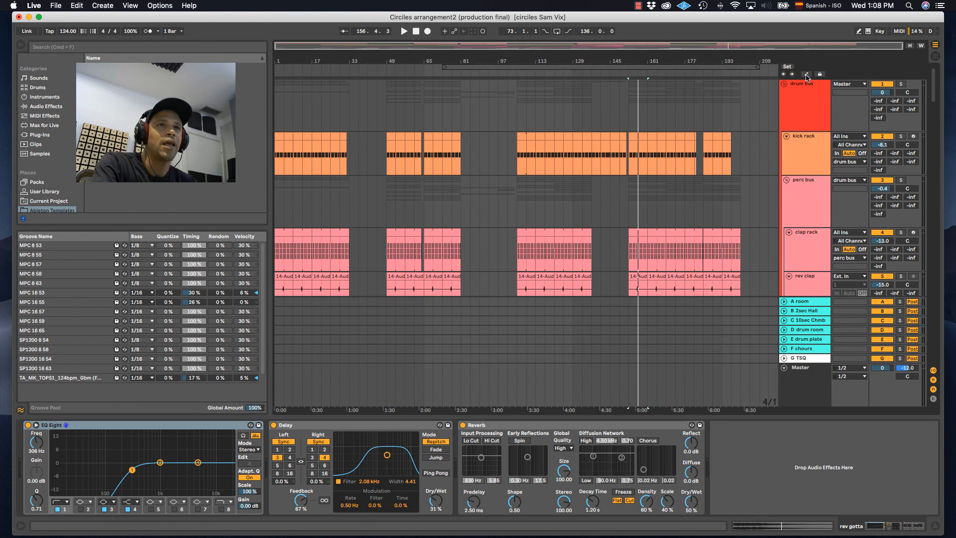
Step: Place the insert marker at bar 49 on the perc bus and look over the arrangement's drum, percussion, bass and instrument tracks
click(449, 61)
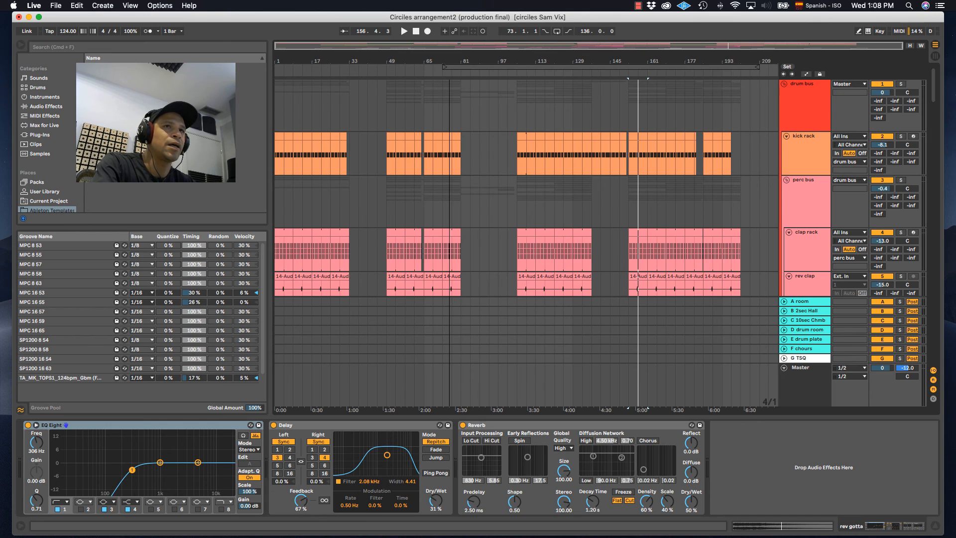
click(387, 208)
scroll(387, 208, down, 5)
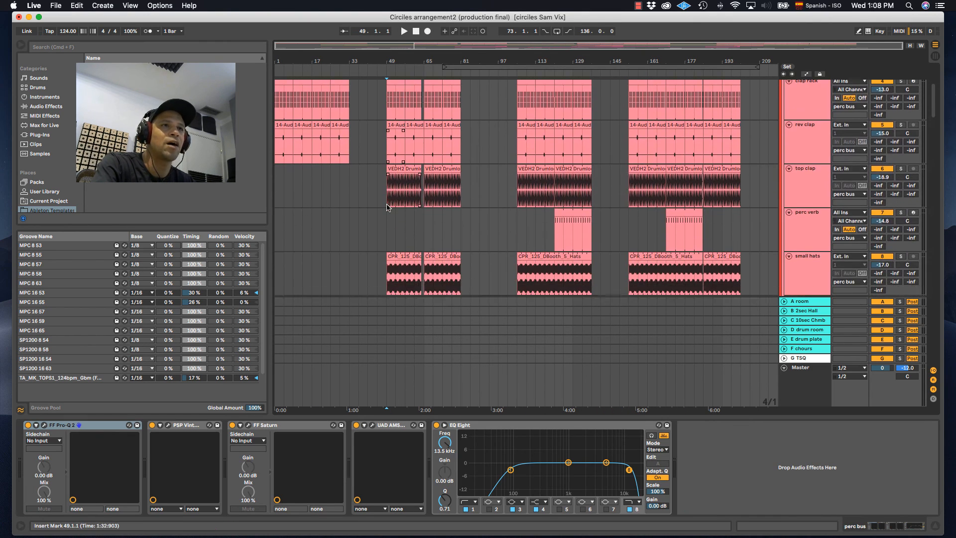
scroll(388, 208, down, 10)
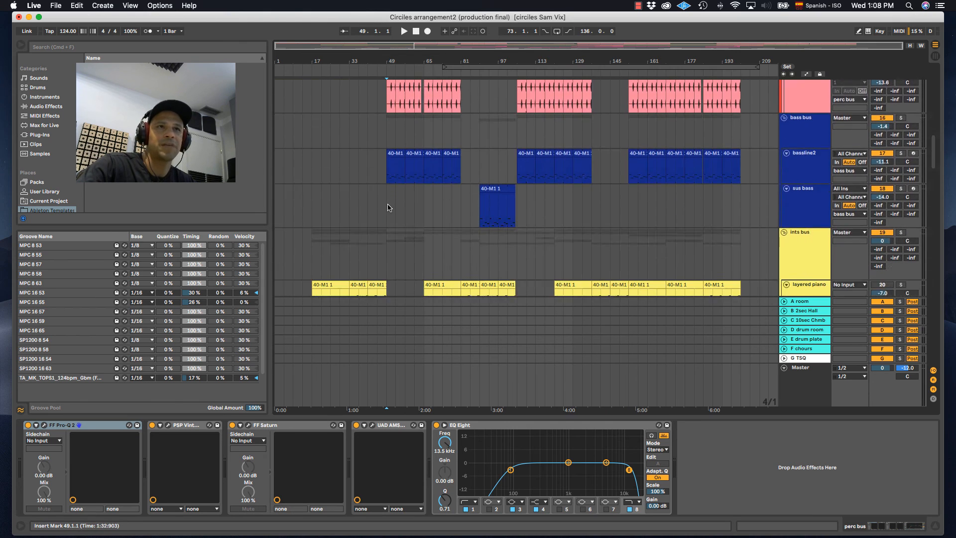
scroll(390, 207, down, 4)
scroll(386, 189, up, 12)
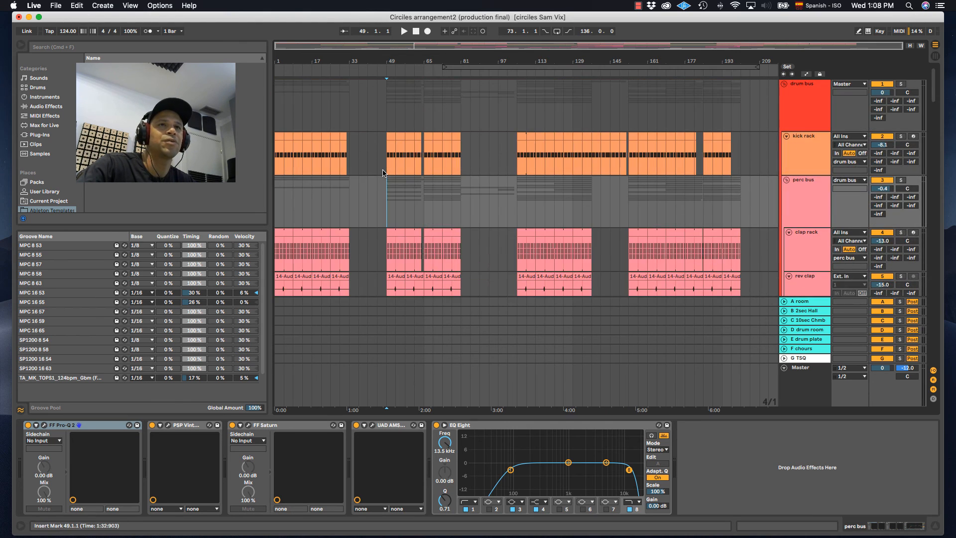
Step: Look over the percussion, vocal and effects tracks down to the down sweep, return to the drum bus, and switch to Camtasia 2019
scroll(405, 197, down, 6)
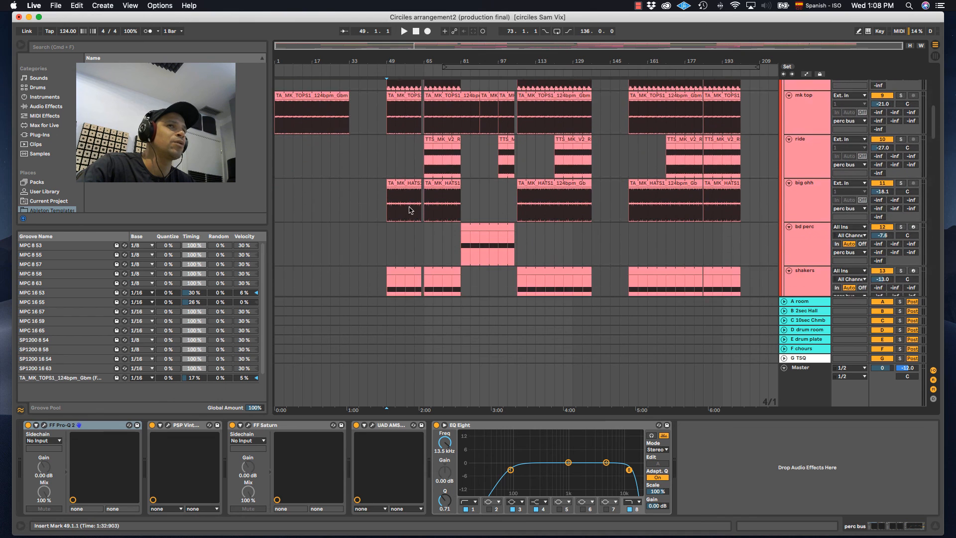
scroll(411, 210, down, 20)
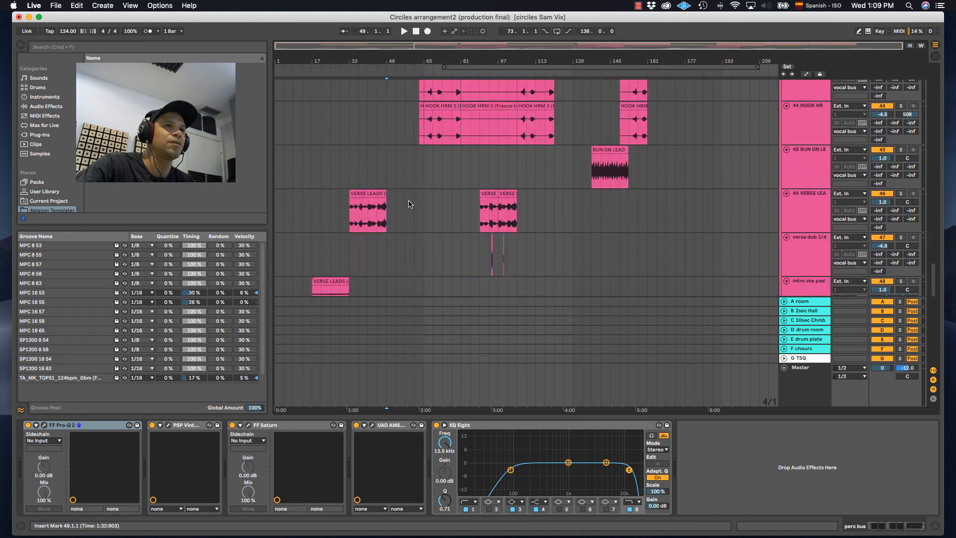
scroll(409, 203, down, 5)
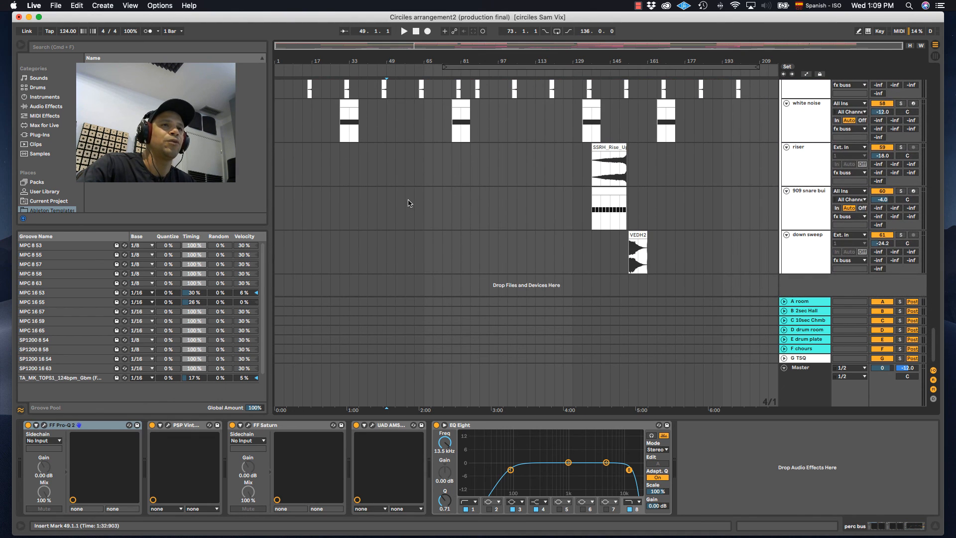
scroll(408, 203, up, 20)
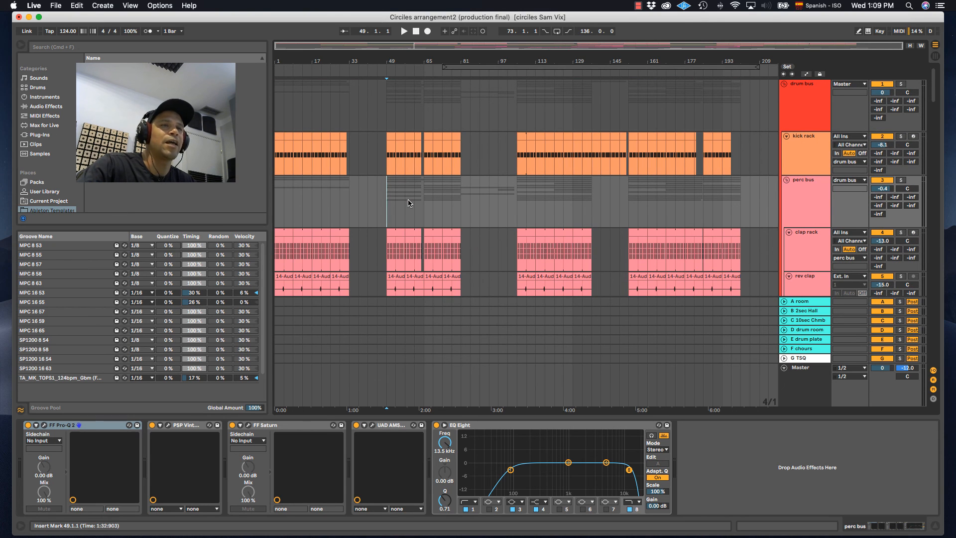
key(super+Tab)
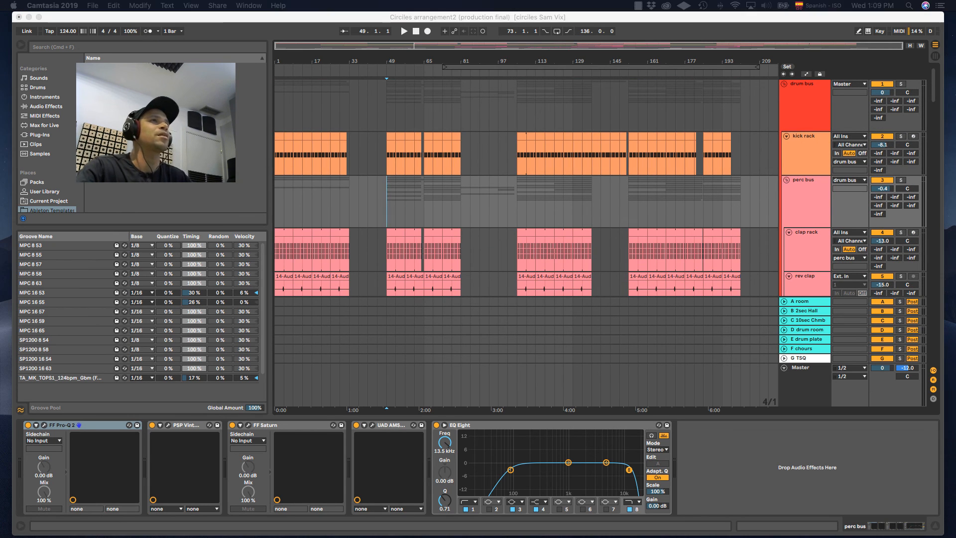